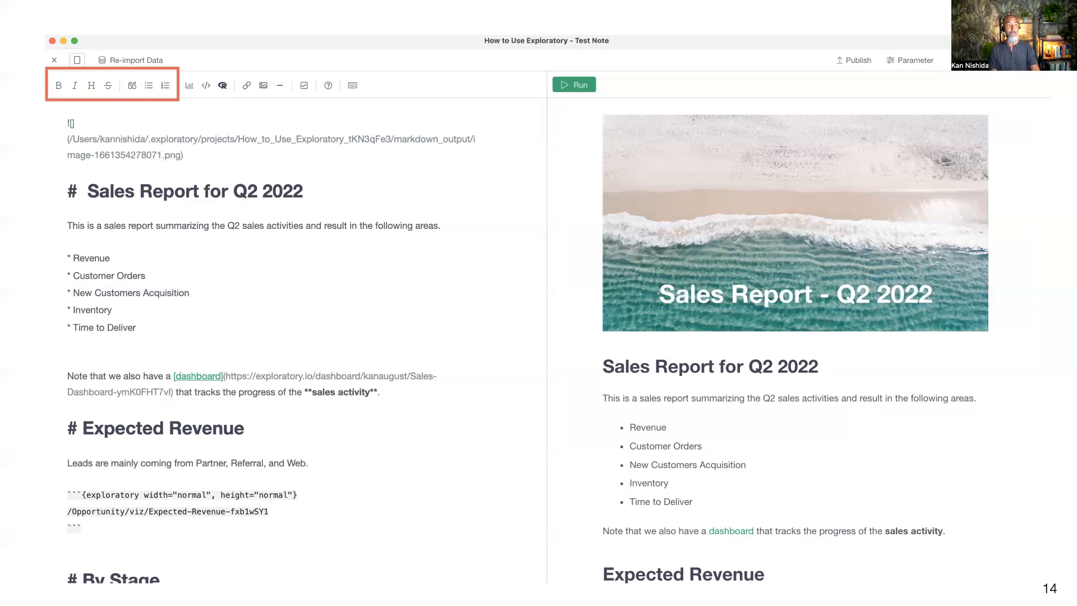
pyautogui.press('Right')
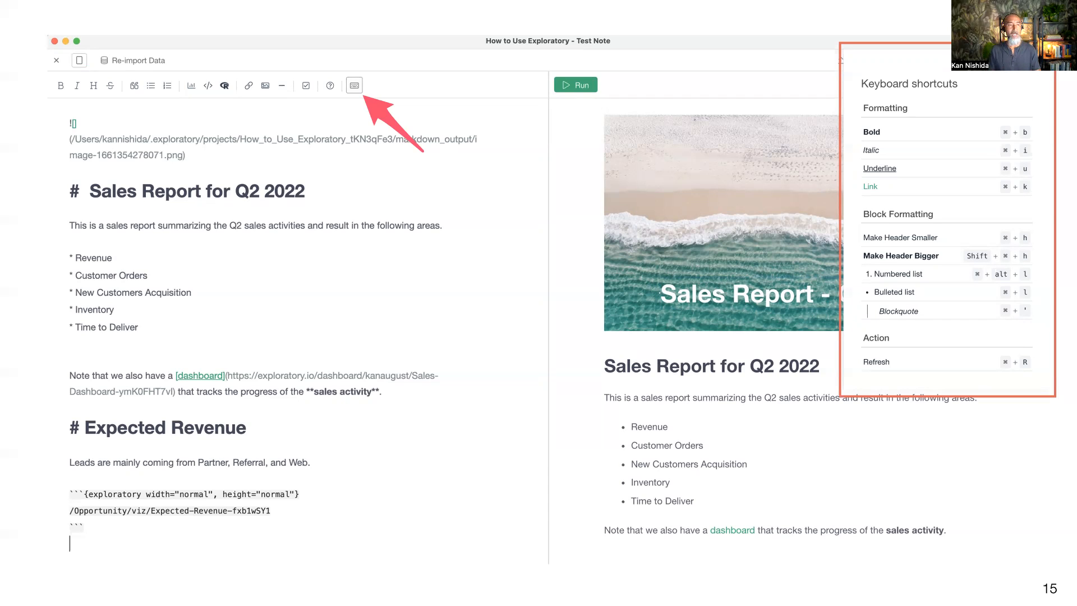
pyautogui.press('Right')
pyautogui.press('Right')
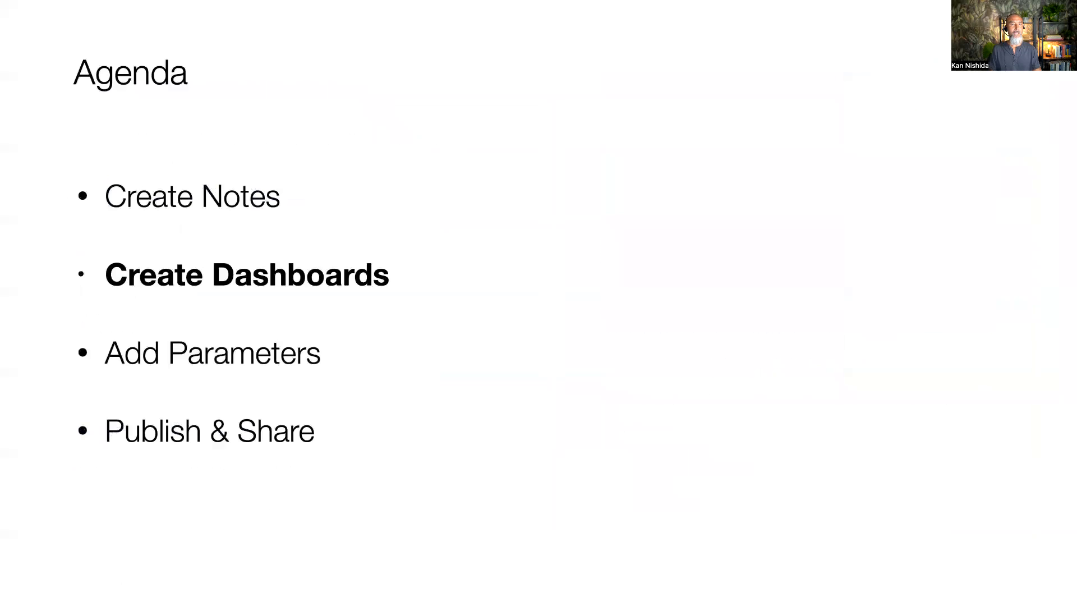
# End the slideshow and switch to Exploratory.
pyautogui.press('Escape')
pyautogui.press('super+Tab')
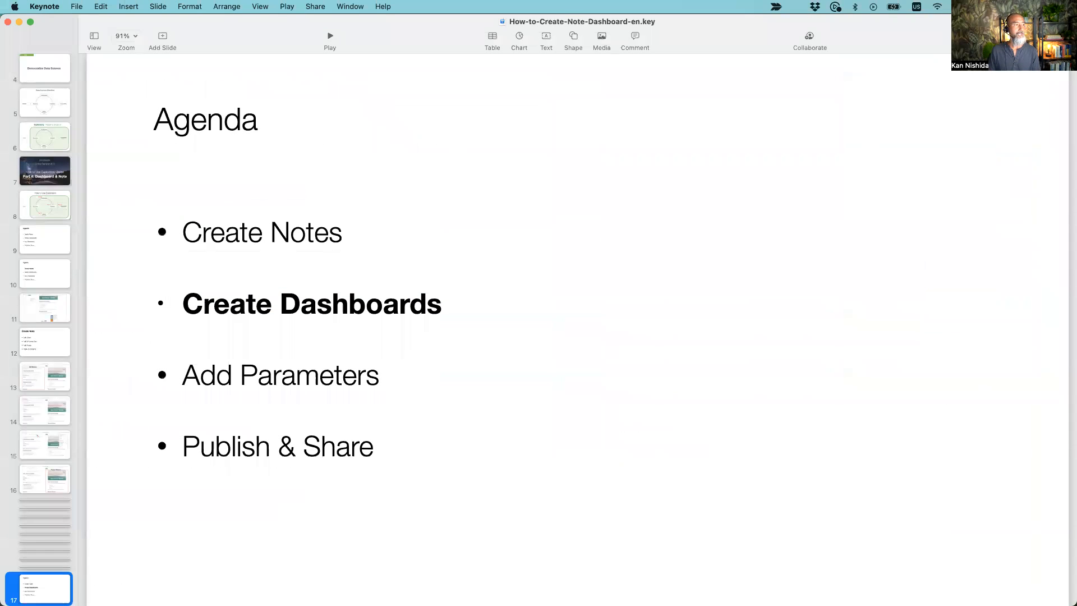
pyautogui.press('super+Tab')
pyautogui.press('super+Tab')
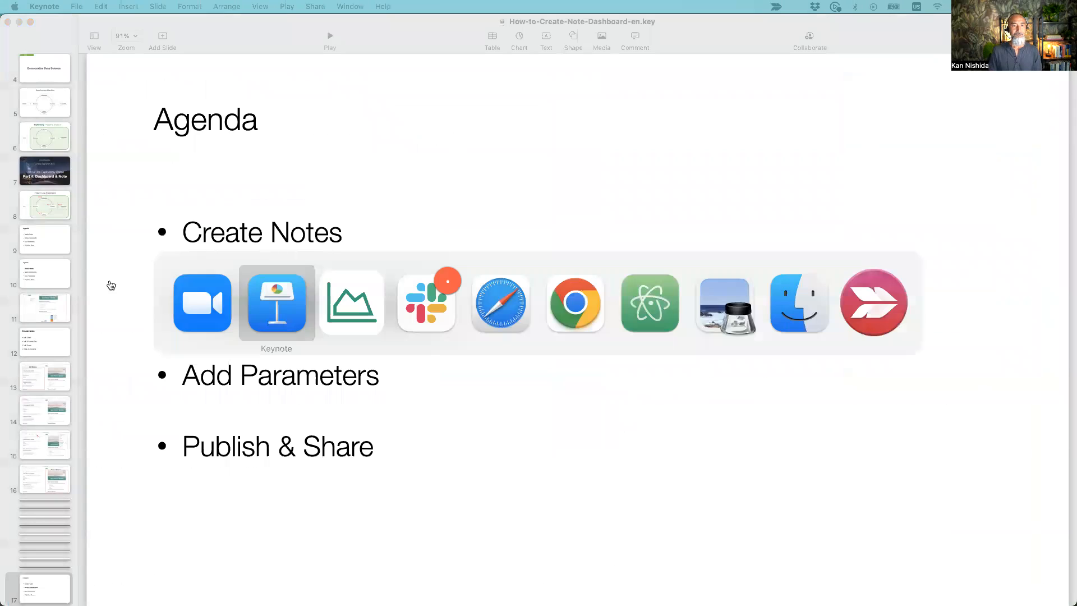
pyautogui.press('super+Tab')
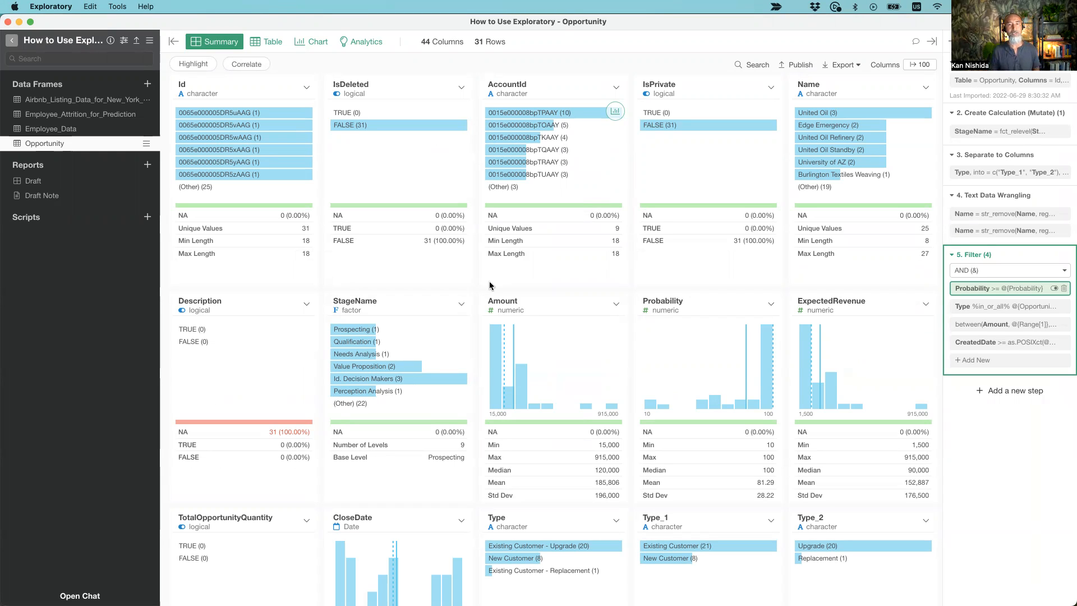
# Examine the Opportunity data frame's charts, including By Stage (Ratio), # of Active Opportunities, Win Rate and Expected Revenue, and the data steps they use.
pyautogui.click(308, 44)
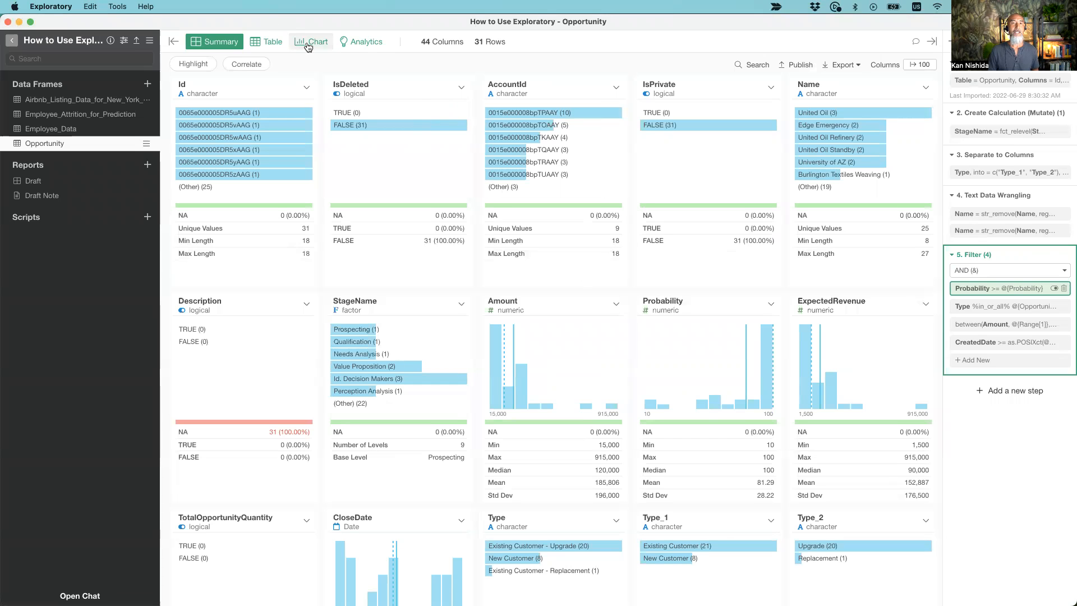
pyautogui.moveTo(1036, 210)
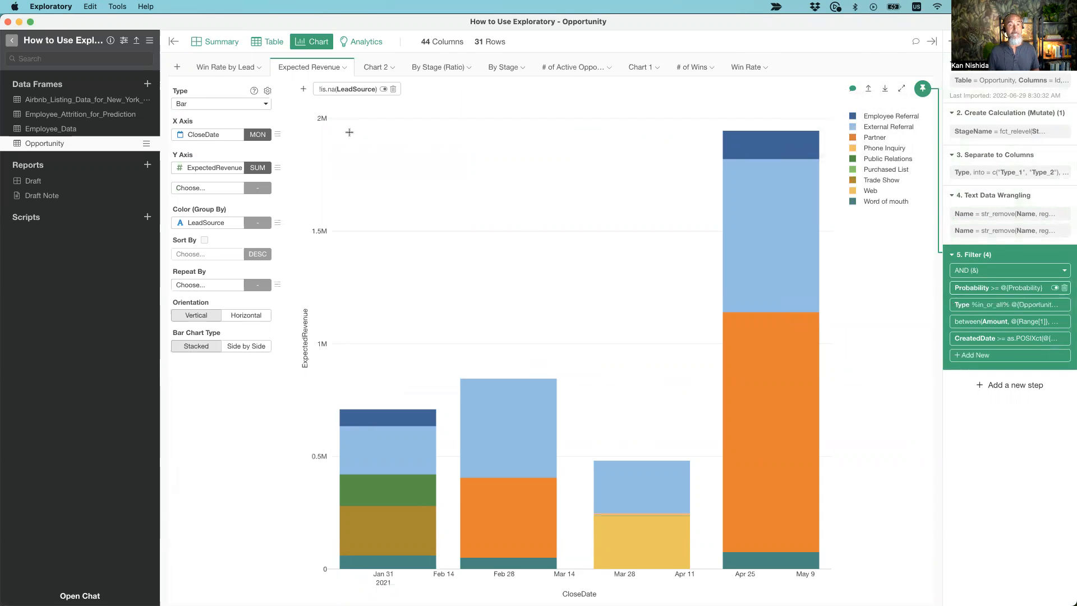
pyautogui.moveTo(570, 71)
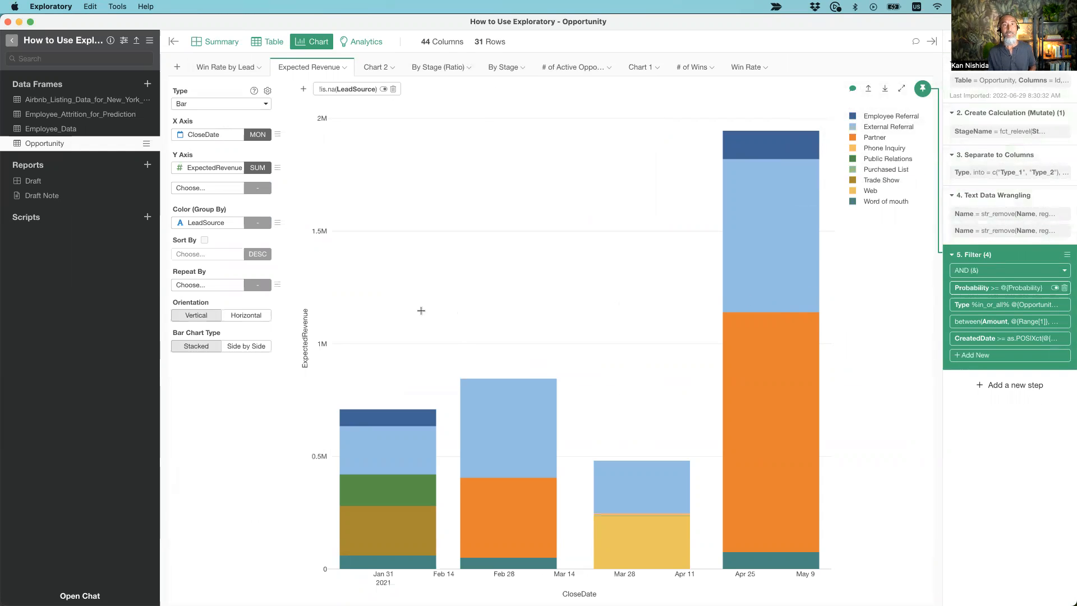
pyautogui.click(435, 68)
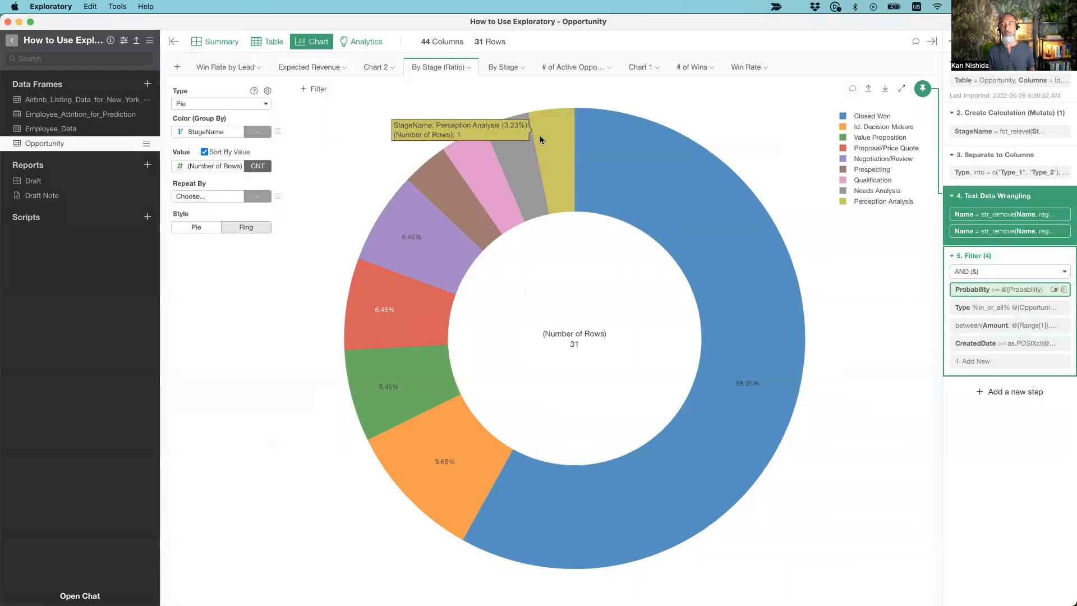
pyautogui.moveTo(975, 200)
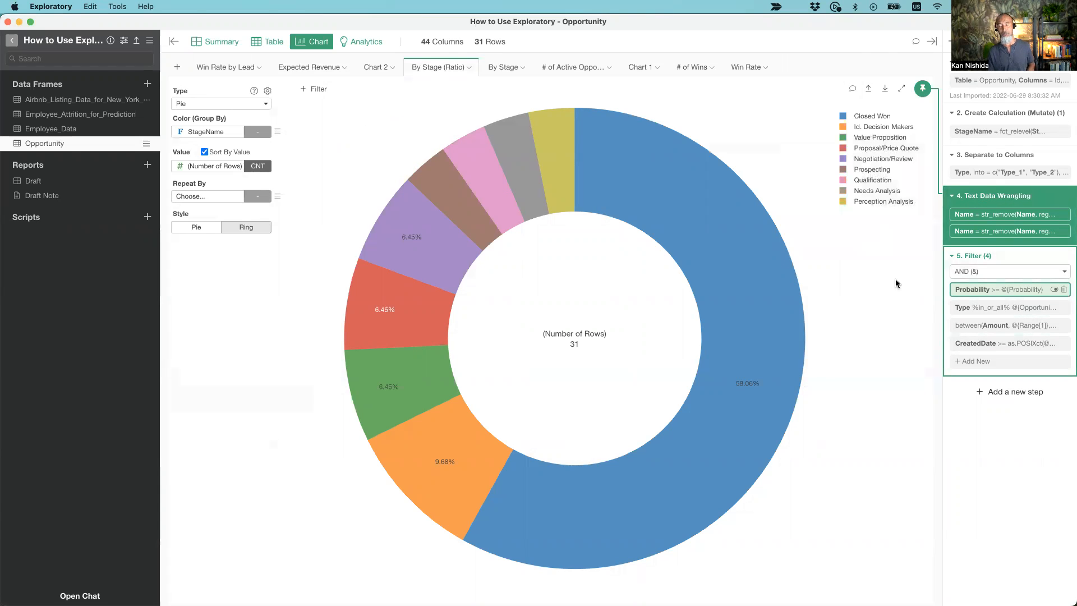
pyautogui.moveTo(964, 258)
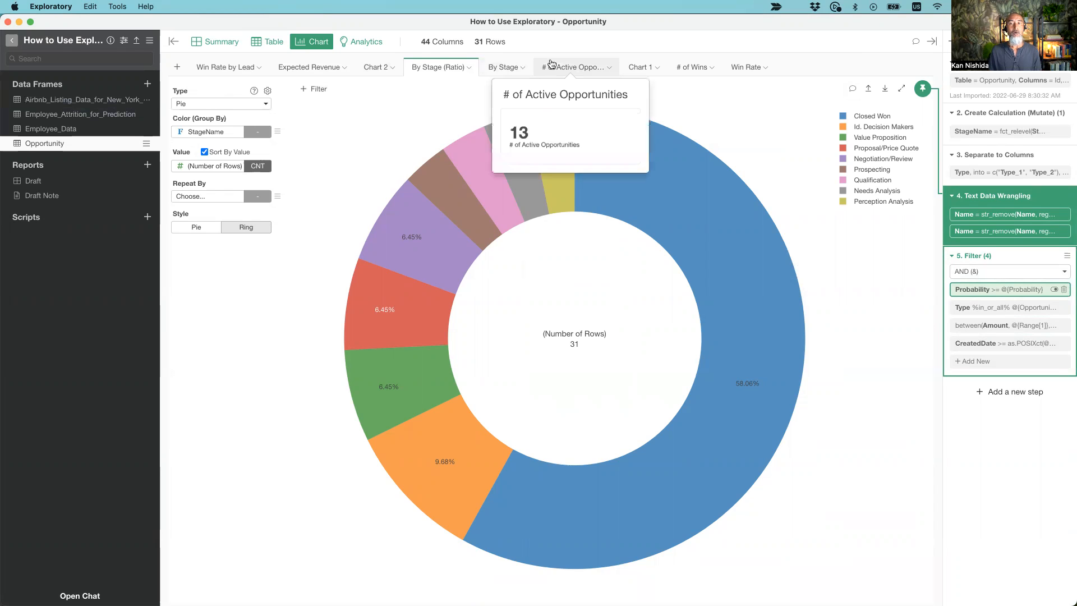
pyautogui.moveTo(503, 68)
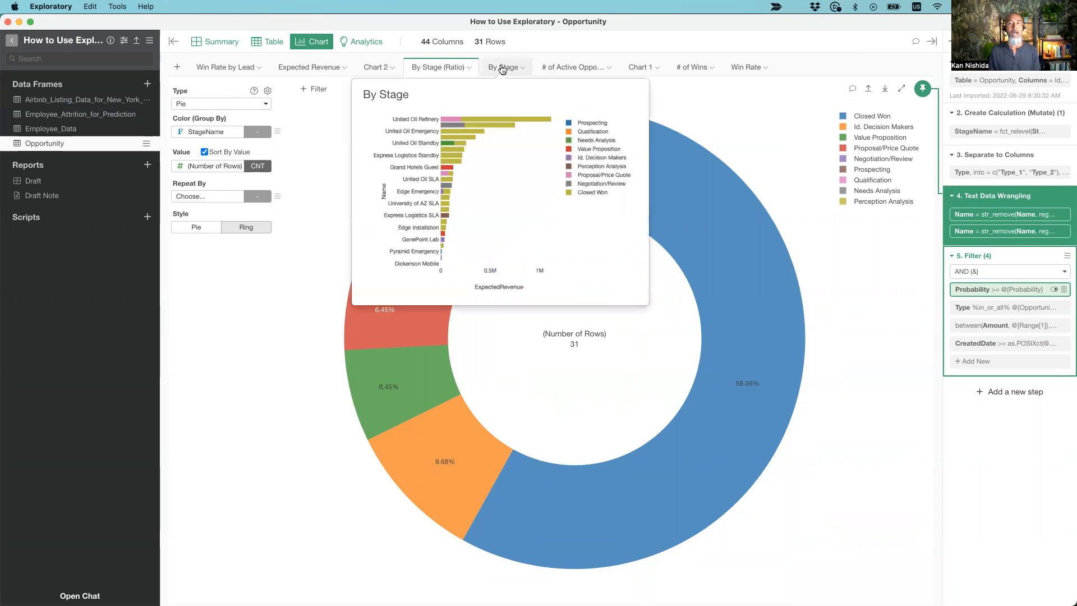
pyautogui.click(569, 71)
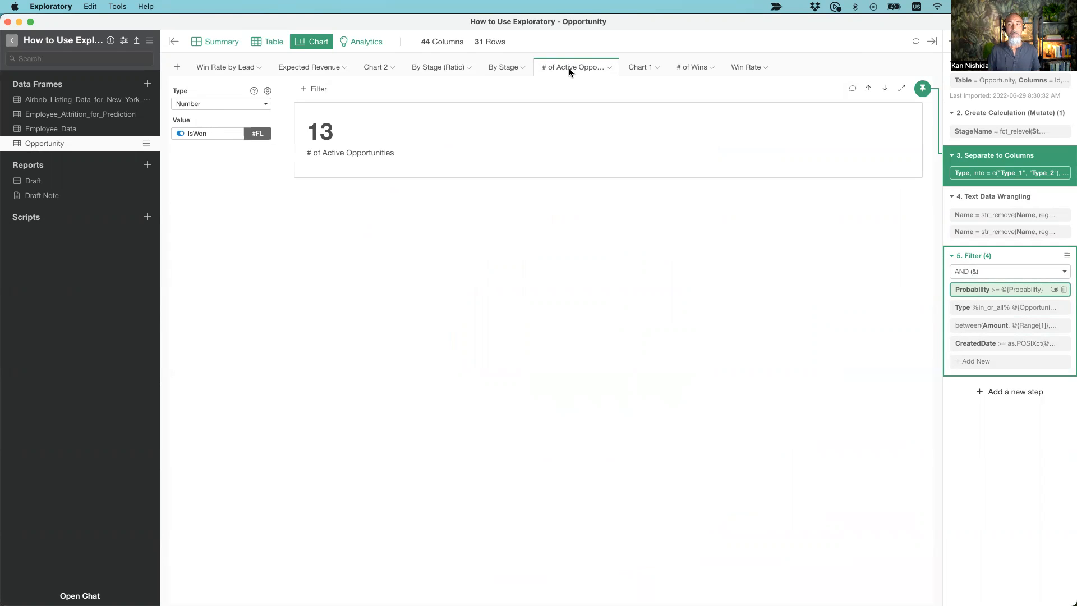
pyautogui.moveTo(743, 68)
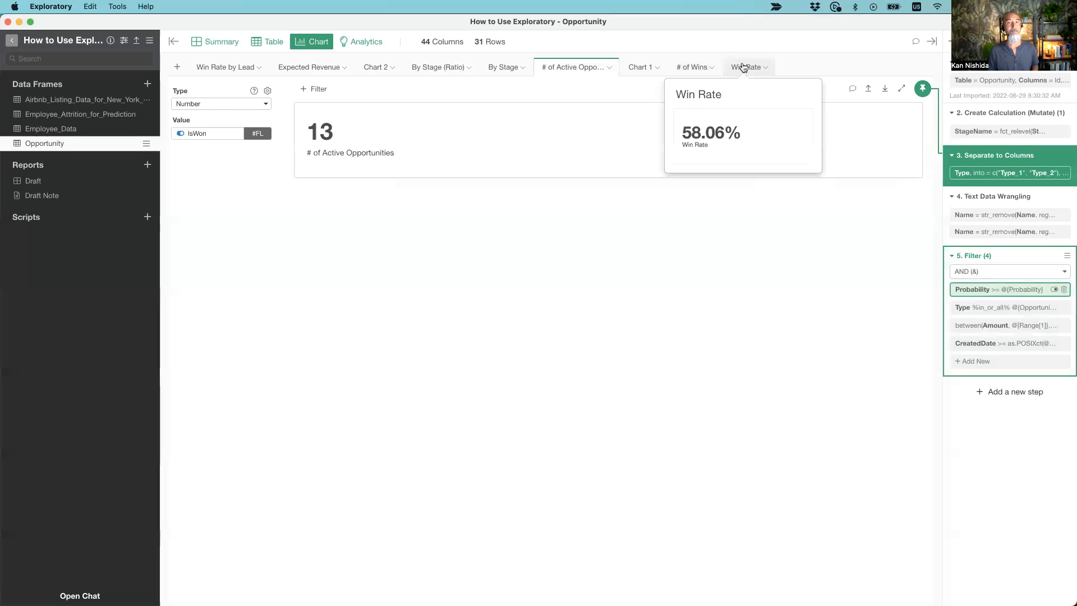
pyautogui.click(301, 66)
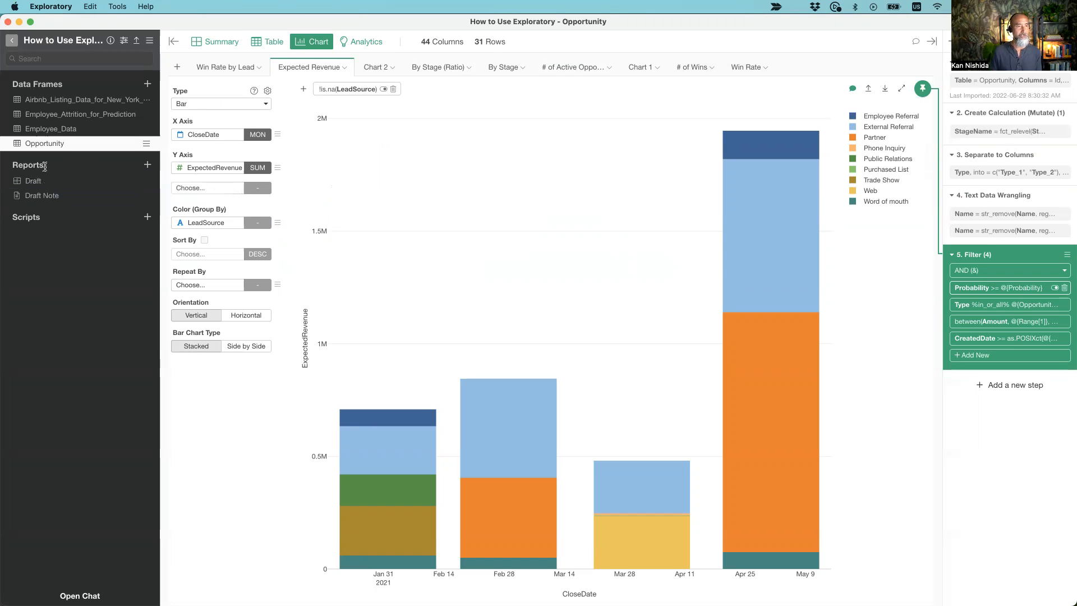
# Create a new note named "Sales Report" in the project's reports.
pyautogui.click(148, 166)
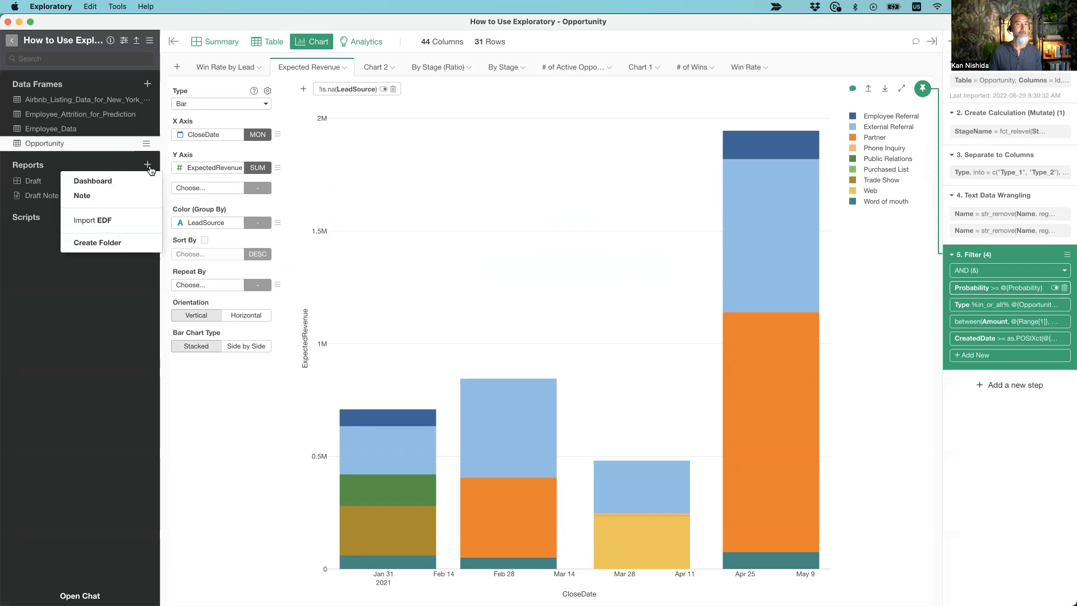
pyautogui.click(123, 199)
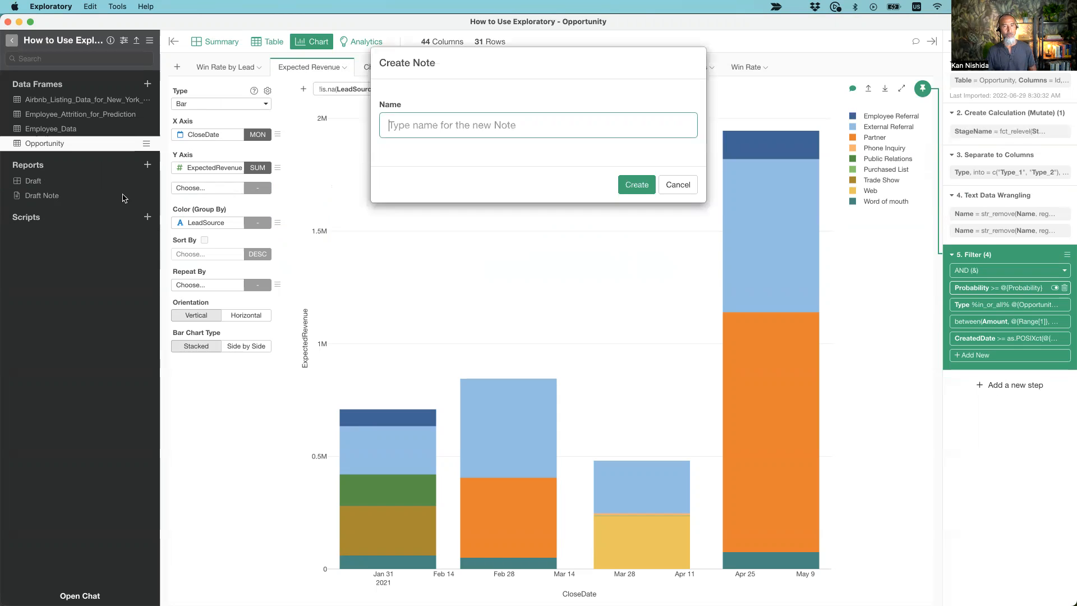
pyautogui.write('Sale')
pyautogui.press('BackSpace')
pyautogui.write('s Rpeort')
pyautogui.press('BackSpace')
pyautogui.press('BackSpace')
pyautogui.press('BackSpace')
pyautogui.press('BackSpace')
pyautogui.press('BackSpace')
pyautogui.write('eport')
pyautogui.press('Return')
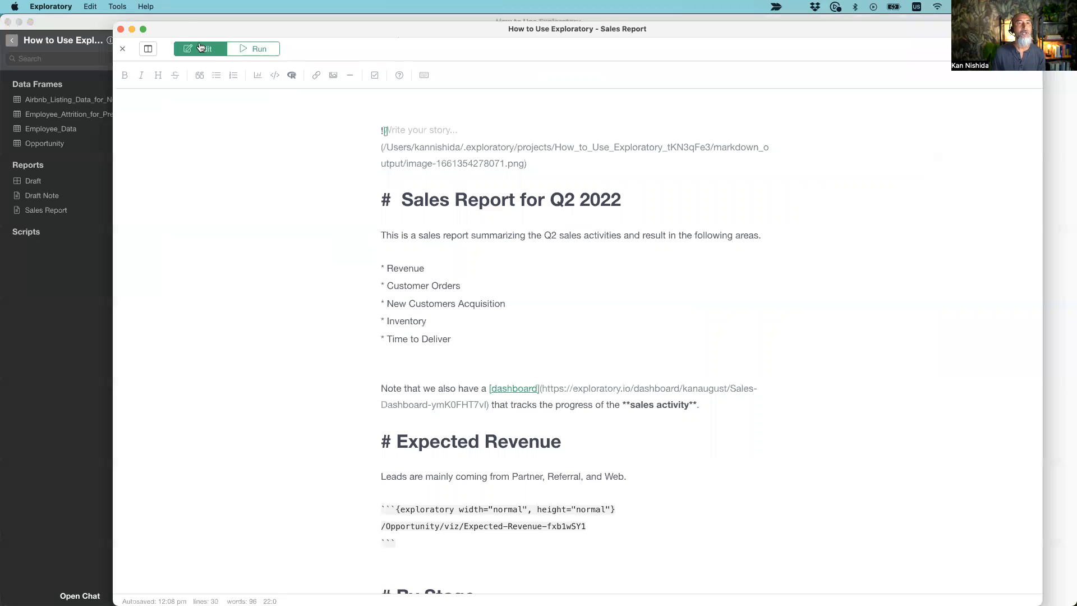
# Close the Sales Report note and the Exploratory project, and switch to Finder.
pyautogui.click(122, 52)
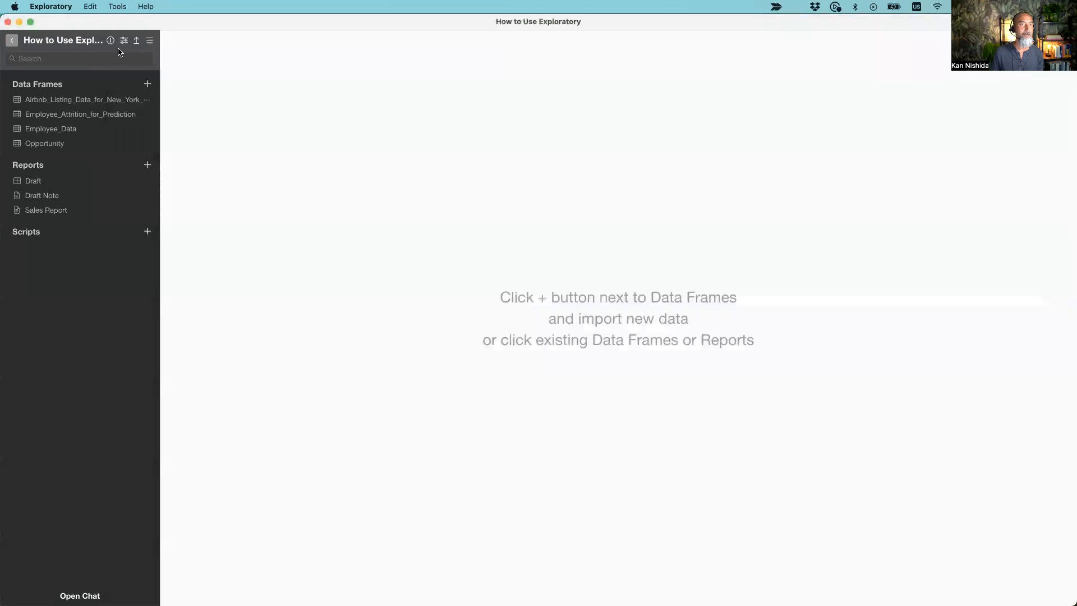
pyautogui.click(8, 23)
pyautogui.press('super+Tab')
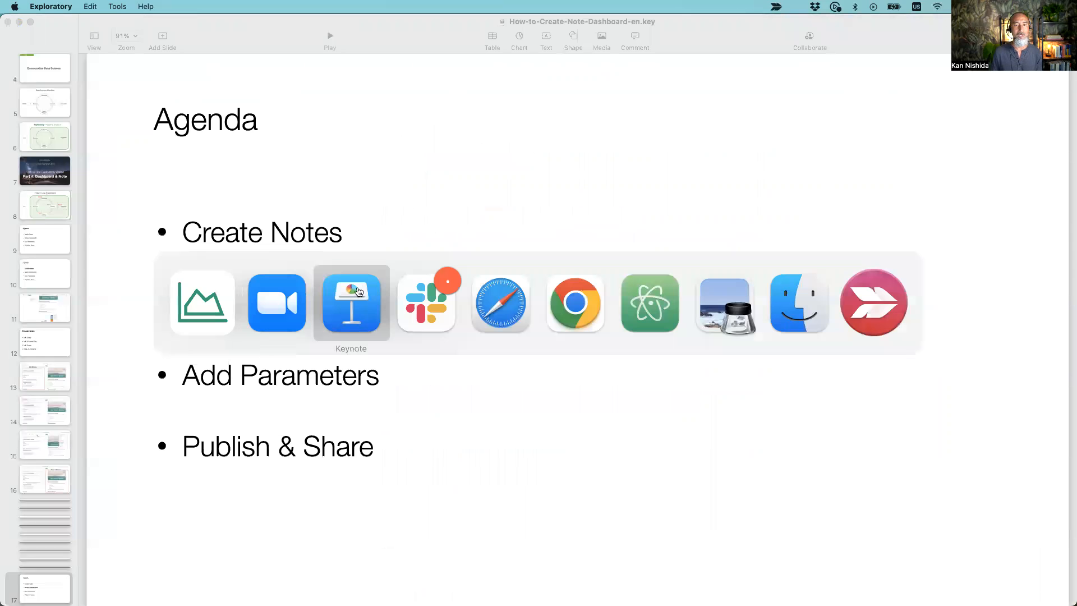
pyautogui.click(820, 314)
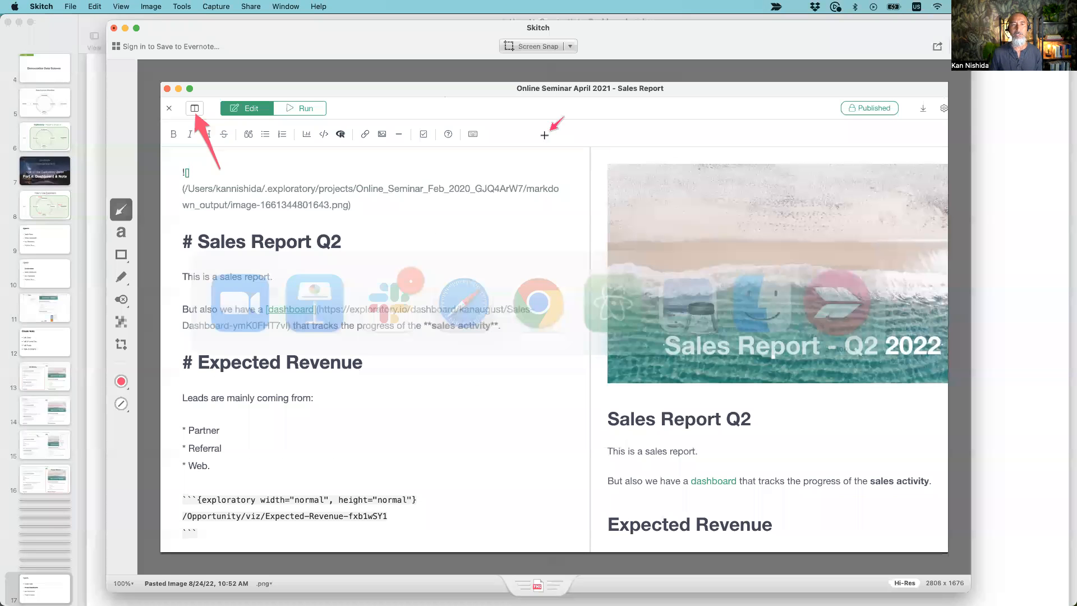
pyautogui.press('super+Tab')
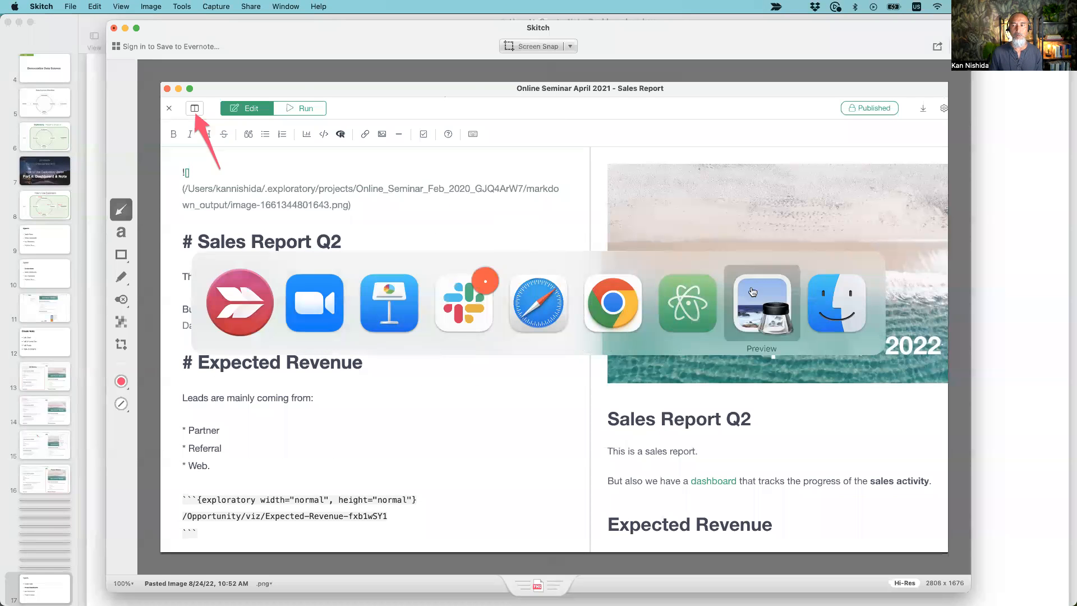
pyautogui.click(832, 285)
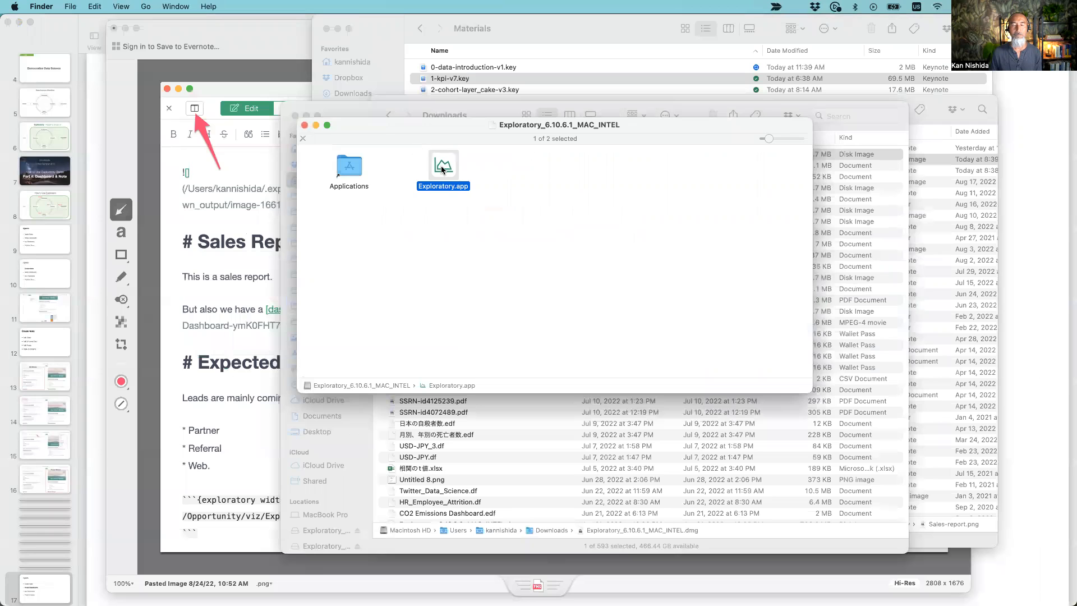
# Relaunch Exploratory from the Exploratory_6.10.6.1_MAC_INTEL disk image and open the How to Use Exploratory project.
pyautogui.click(443, 168)
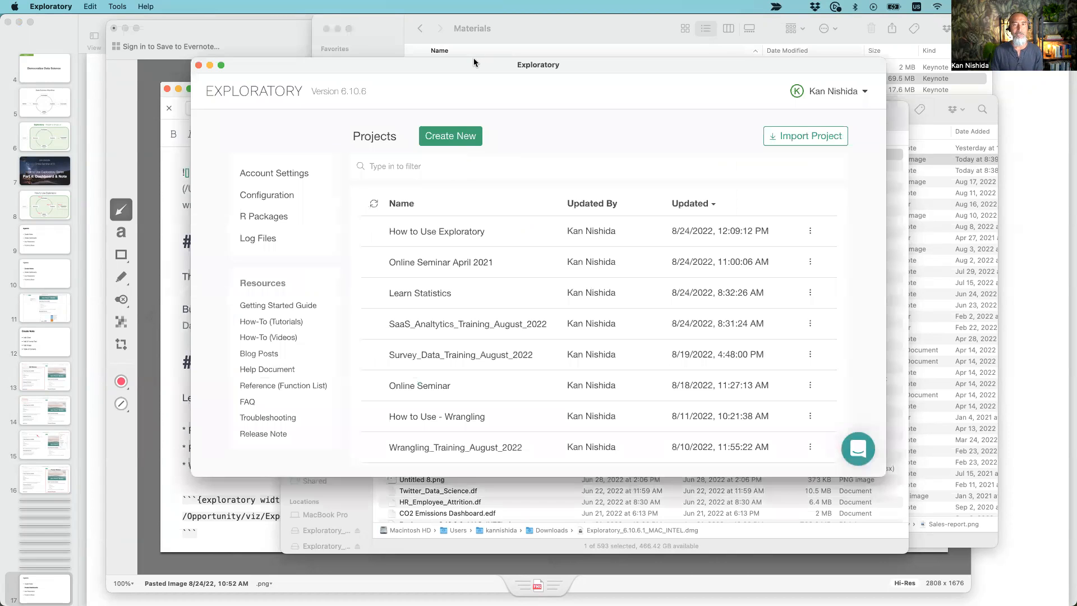
pyautogui.doubleClick(473, 58)
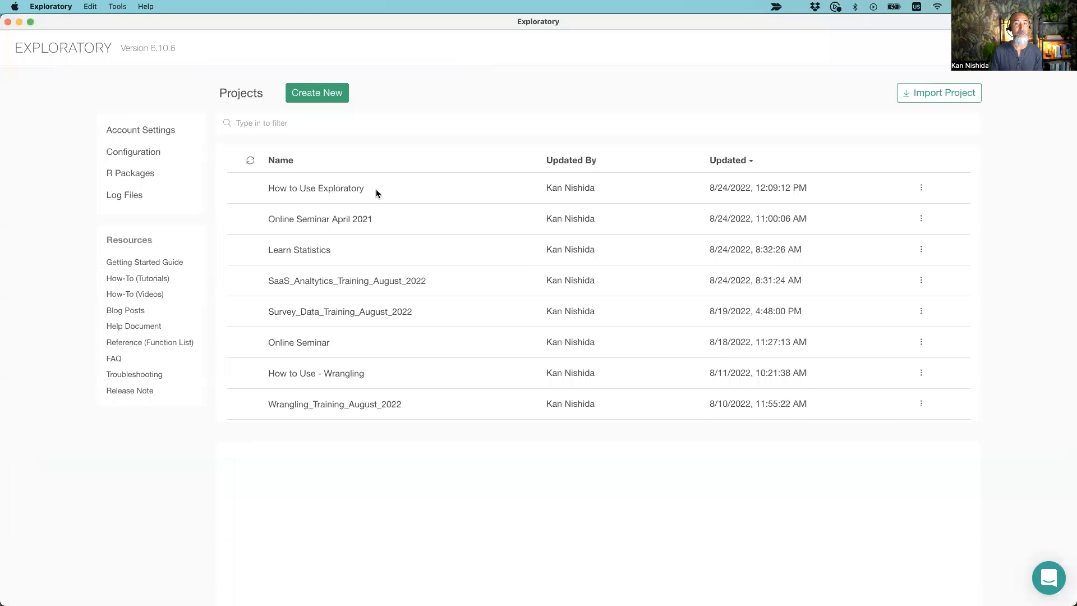
pyautogui.click(346, 191)
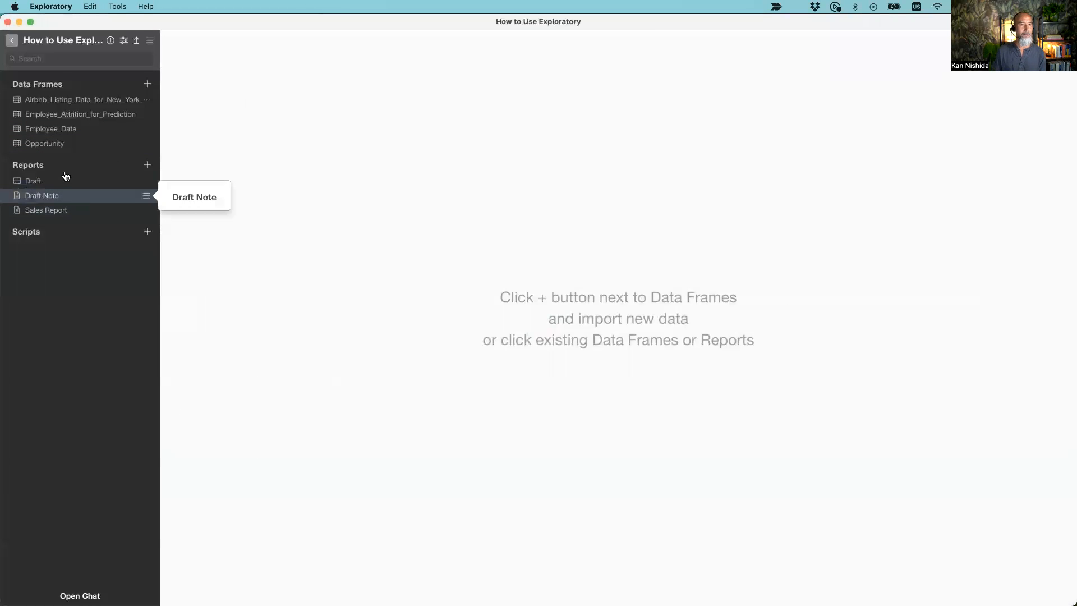
# Create a new note named "Sales Report Q2" in the project's reports.
pyautogui.click(147, 165)
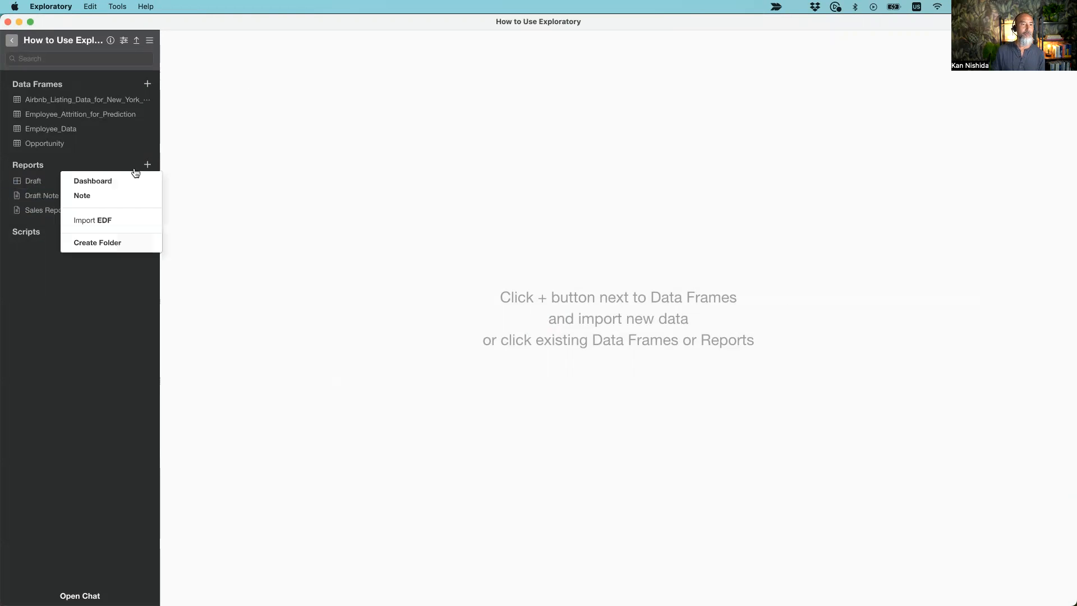
pyautogui.click(112, 197)
pyautogui.write('Sales Rpeort')
pyautogui.press('BackSpace')
pyautogui.press('BackSpace')
pyautogui.press('BackSpace')
pyautogui.press('BackSpace')
pyautogui.press('BackSpace')
pyautogui.write('eport ')
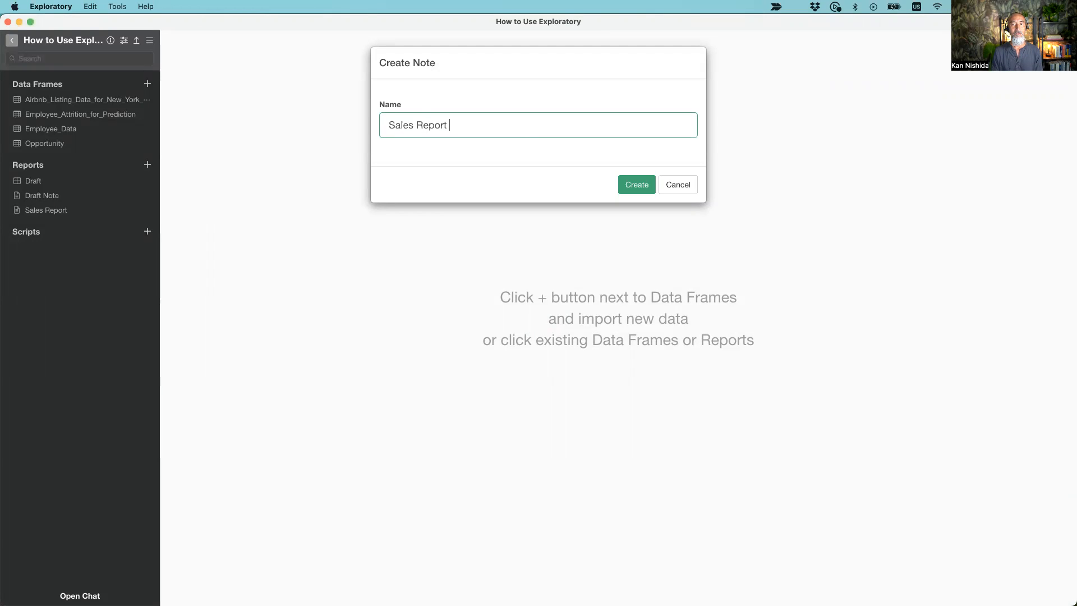
pyautogui.write('Q2')
pyautogui.press('Return')
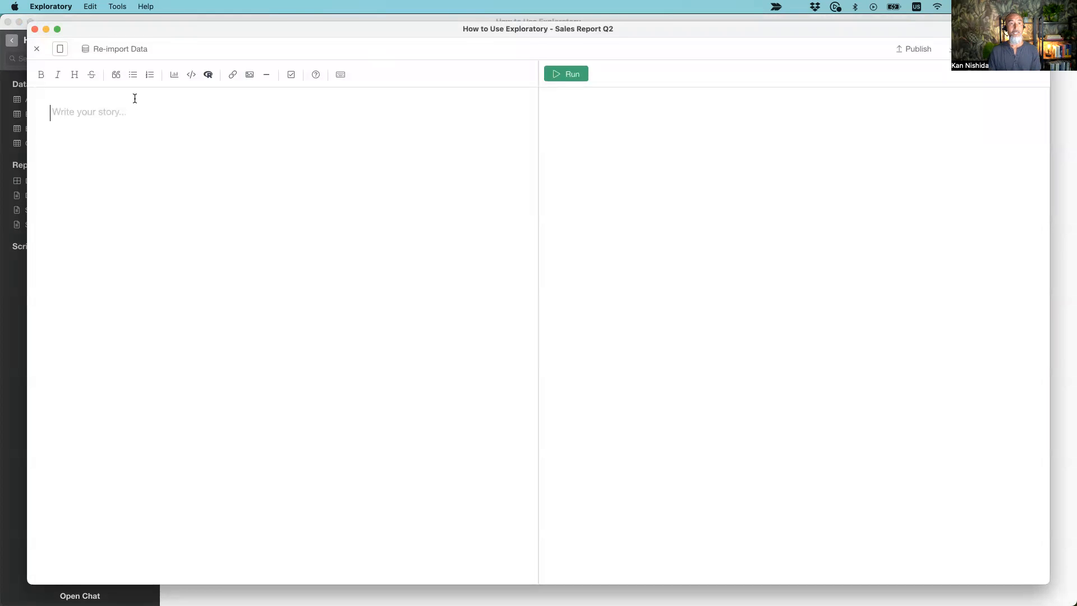
# Copy the draft from "Sales Report for Q2 2022" through the dashboard sentence in Atom and paste it into the Sales Report Q2 note.
pyautogui.press('super+Tab')
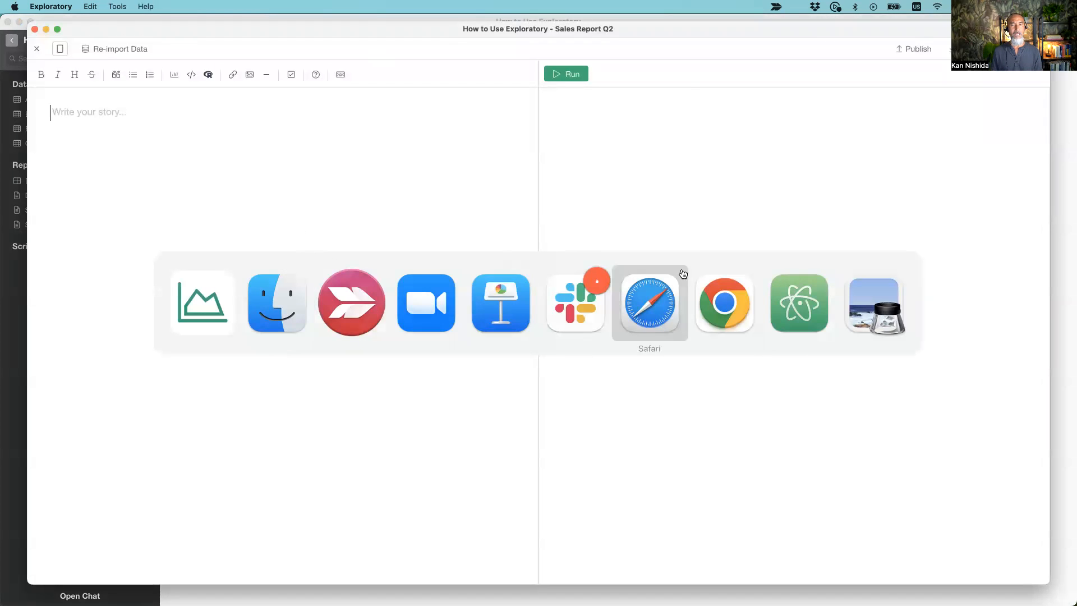
pyautogui.click(797, 280)
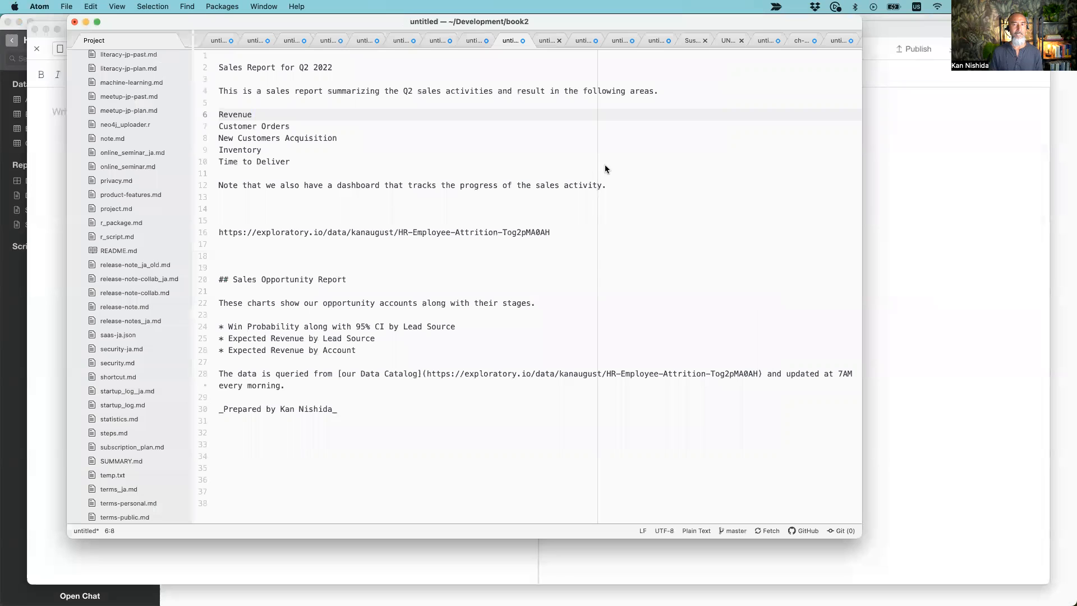
pyautogui.click(610, 186)
pyautogui.moveTo(521, 176); pyautogui.dragTo(205, 63)
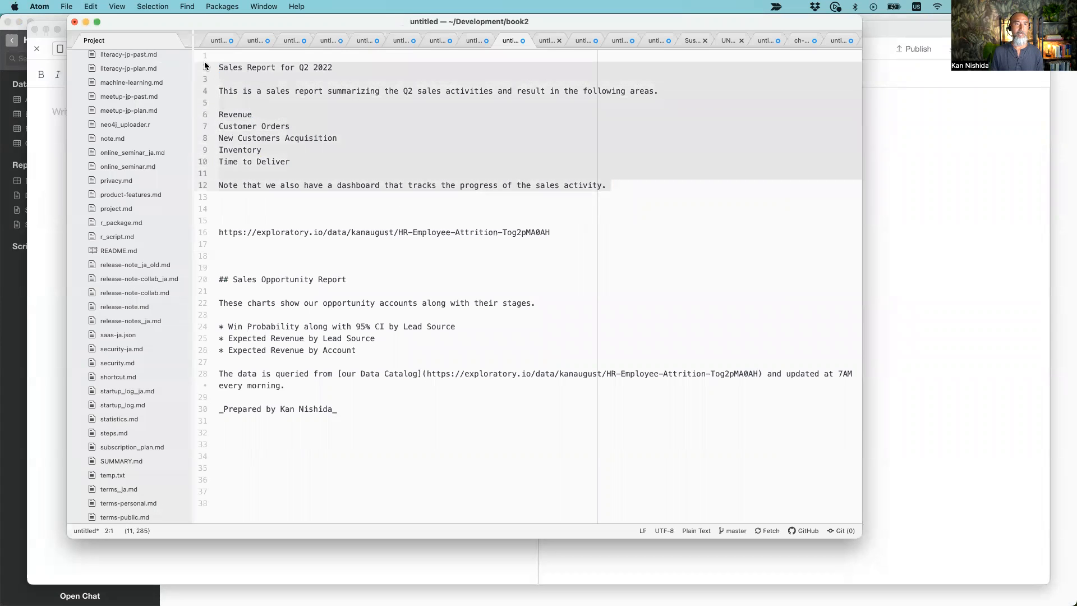
pyautogui.press('super+c')
pyautogui.click(37, 177)
pyautogui.press('super+v')
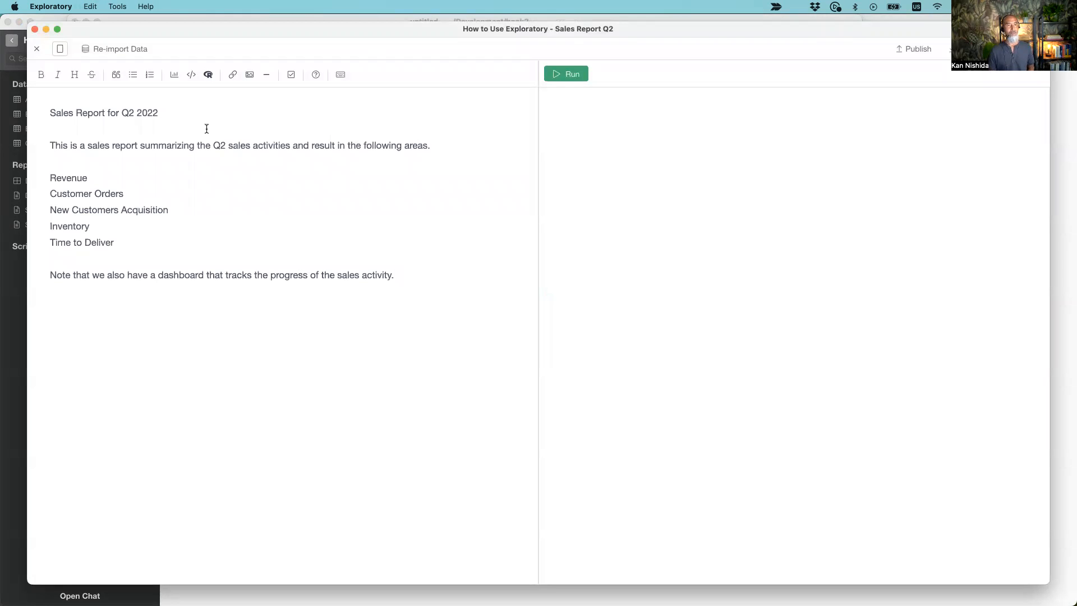
# Review the pasted title, introduction, list of report areas and dashboard sentence in the Sales Report Q2 note.
pyautogui.click(159, 115)
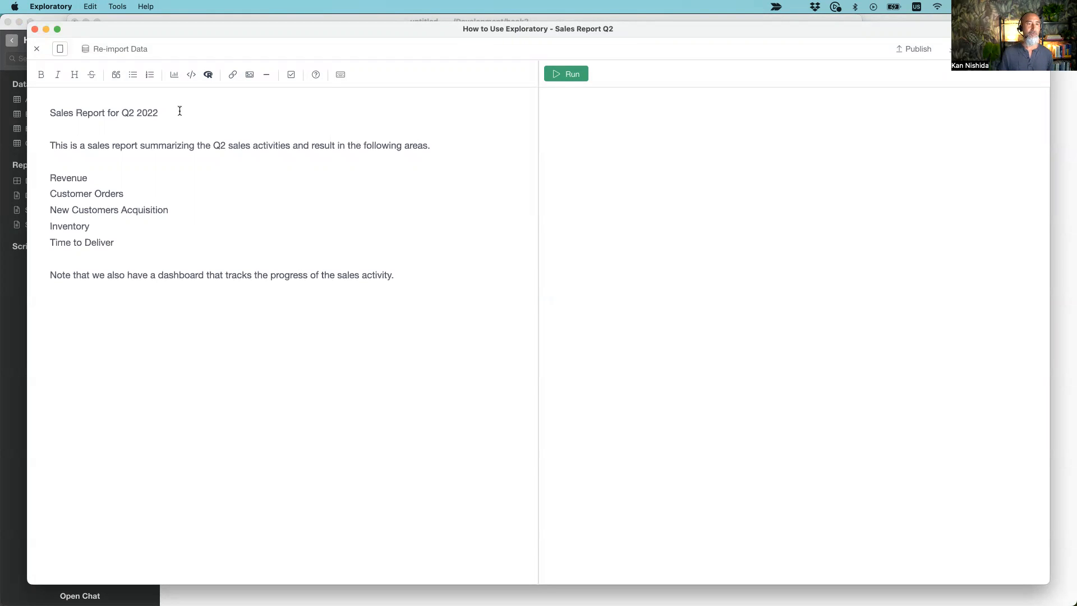
pyautogui.moveTo(43, 115); pyautogui.dragTo(19, 120)
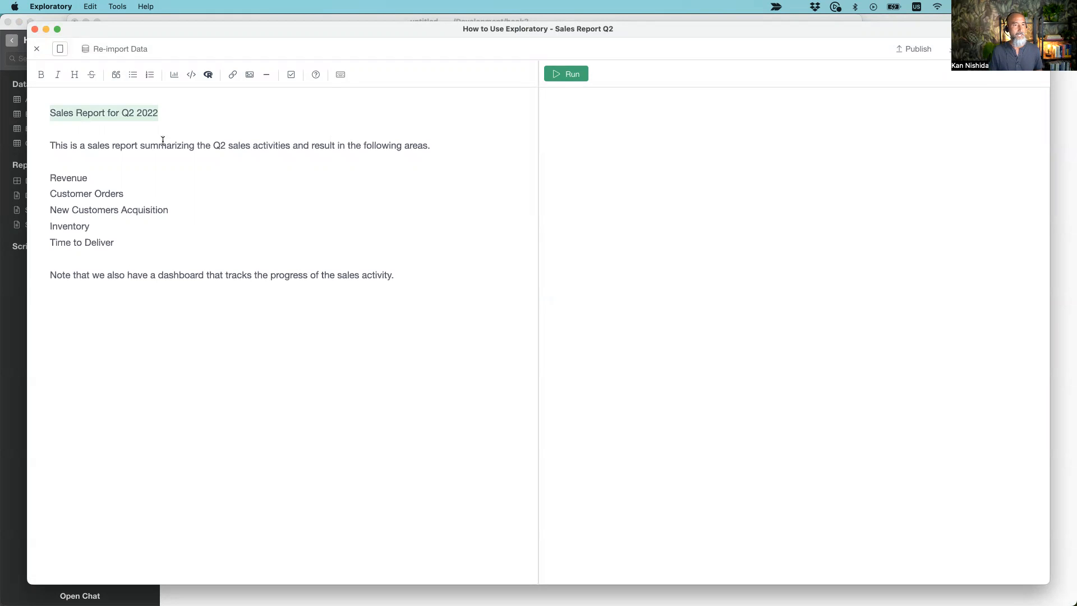
pyautogui.doubleClick(207, 147)
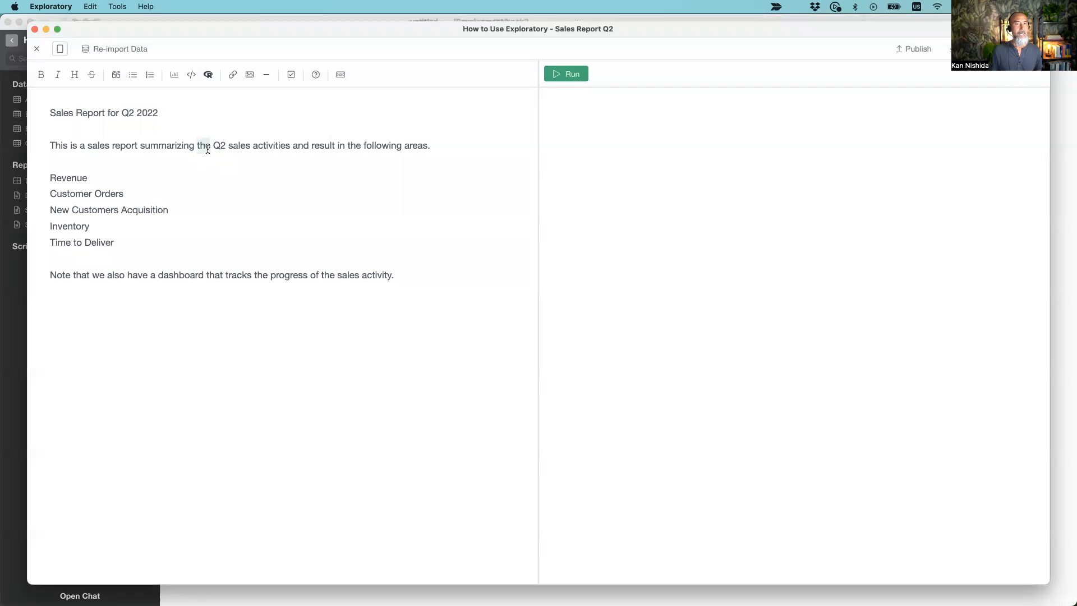
pyautogui.tripleClick(207, 147)
pyautogui.moveTo(120, 241); pyautogui.dragTo(33, 177)
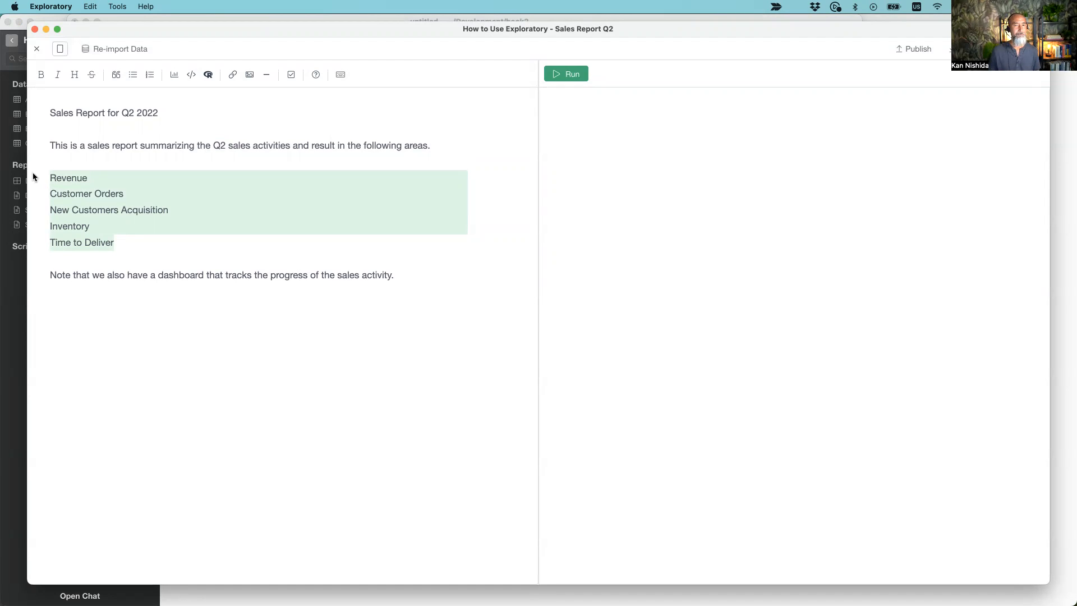
pyautogui.tripleClick(170, 276)
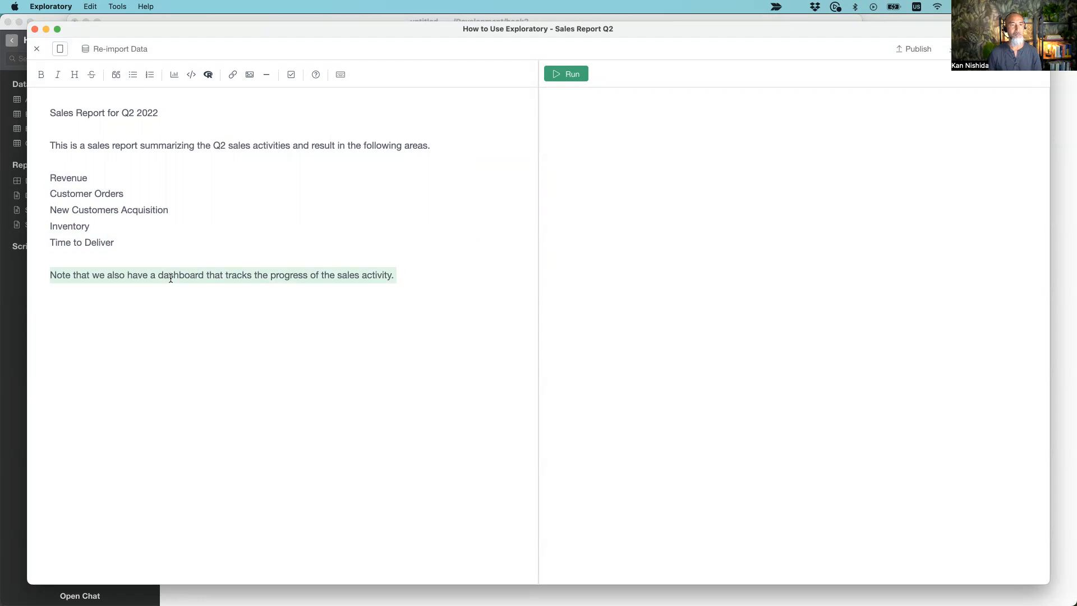
pyautogui.click(181, 114)
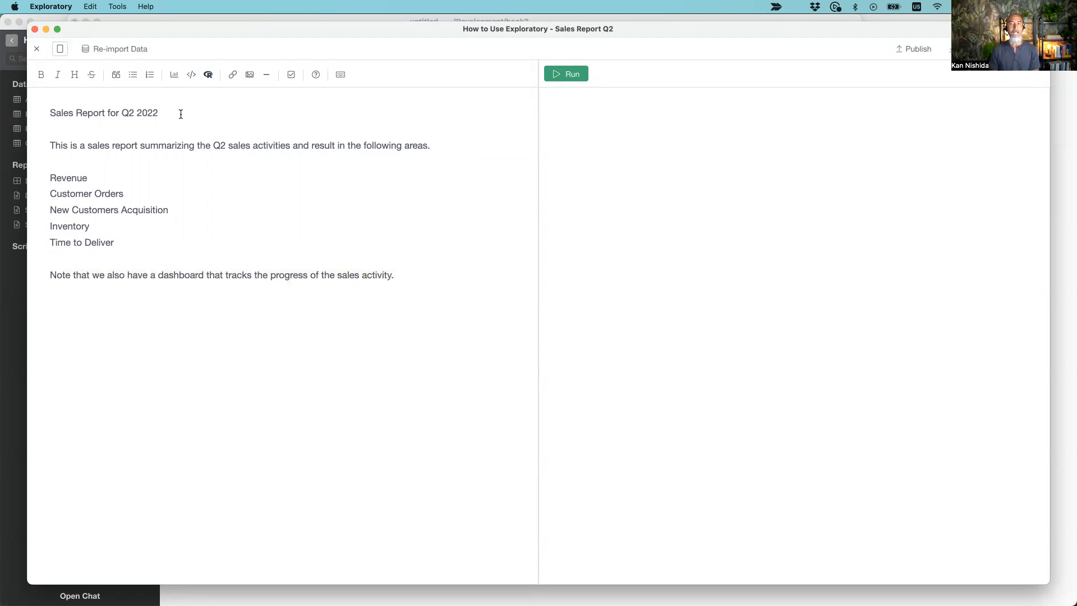
# Add an empty paragraph after the dashboard sentence at the end of the note.
pyautogui.click(425, 270)
pyautogui.press('Return')
pyautogui.press('Return')
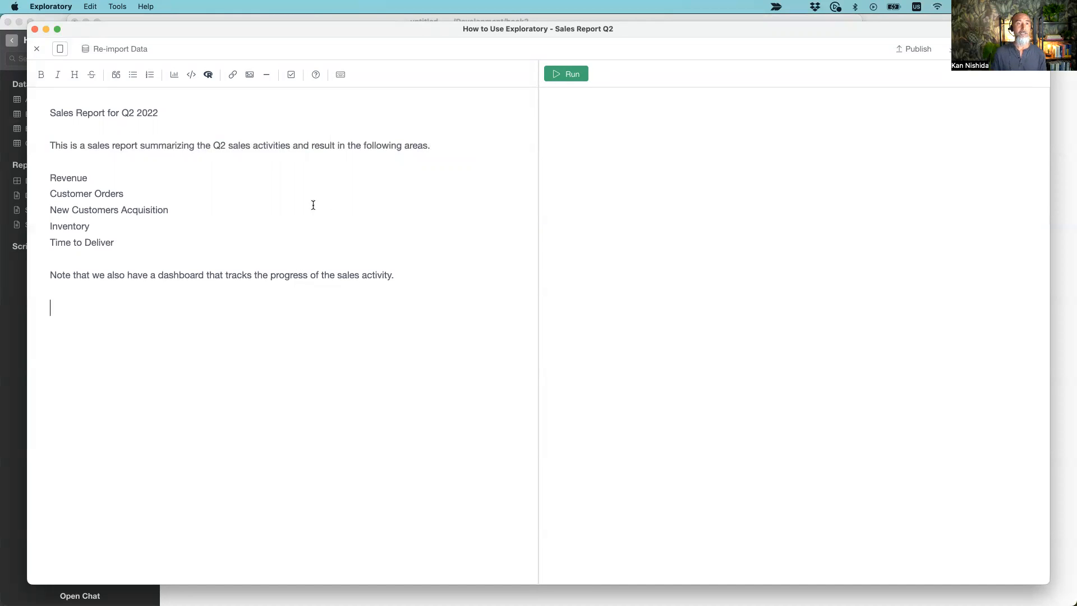
# Open the Expected Revenue chart of the Opportunity data frame and inspect its chart name and comment without changing them.
pyautogui.moveTo(363, 28)
pyautogui.mouseDown()
pyautogui.moveTo(421, 176)
pyautogui.moveTo(339, 24)
pyautogui.moveTo(357, 41)
pyautogui.mouseUp()
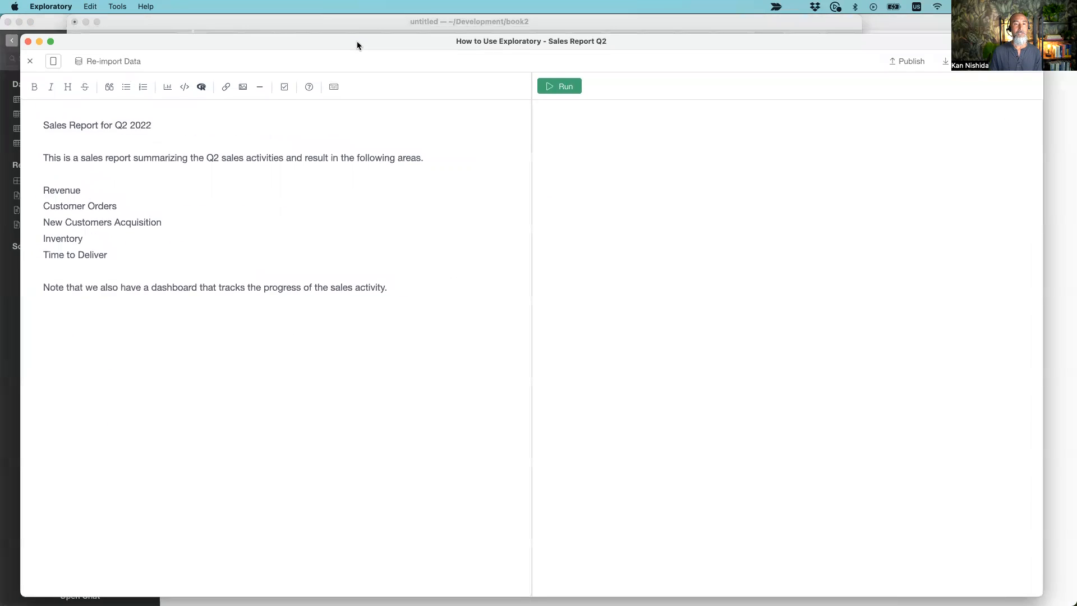
pyautogui.press('super+grave')
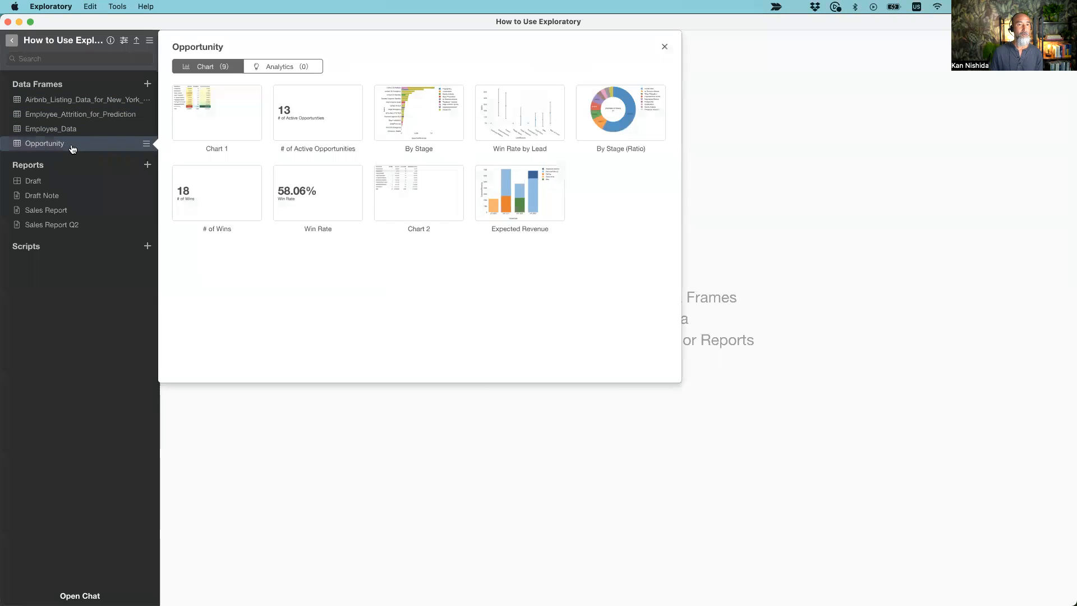
pyautogui.click(72, 144)
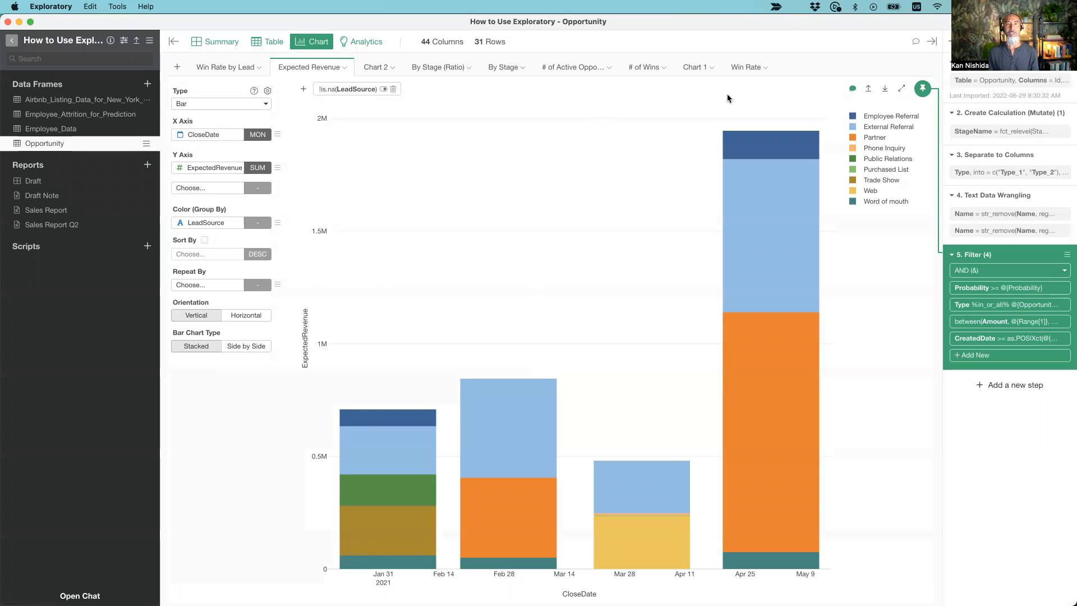
pyautogui.click(852, 90)
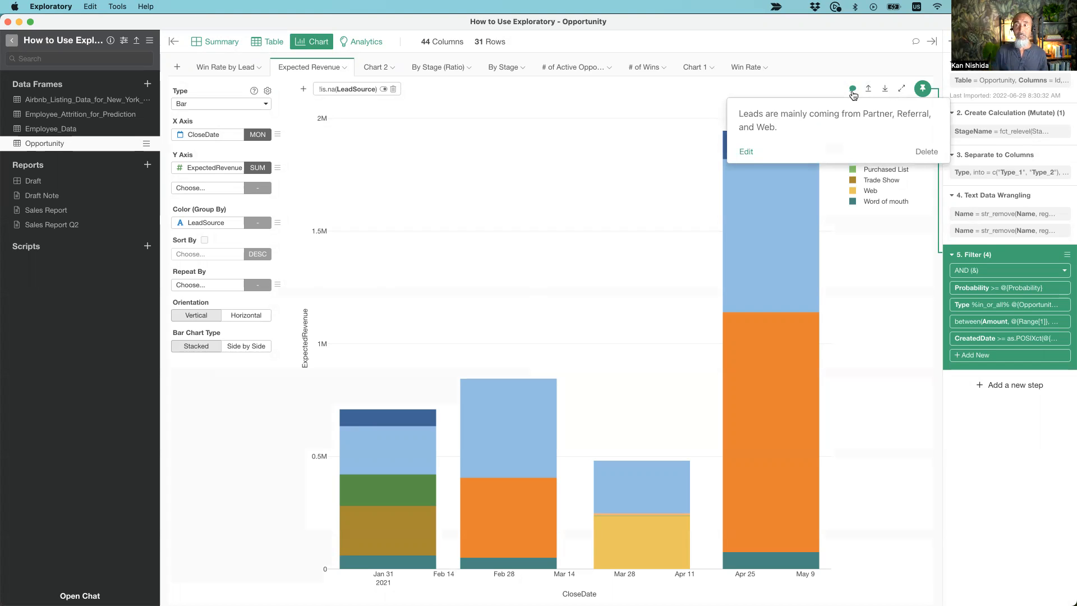
pyautogui.click(853, 91)
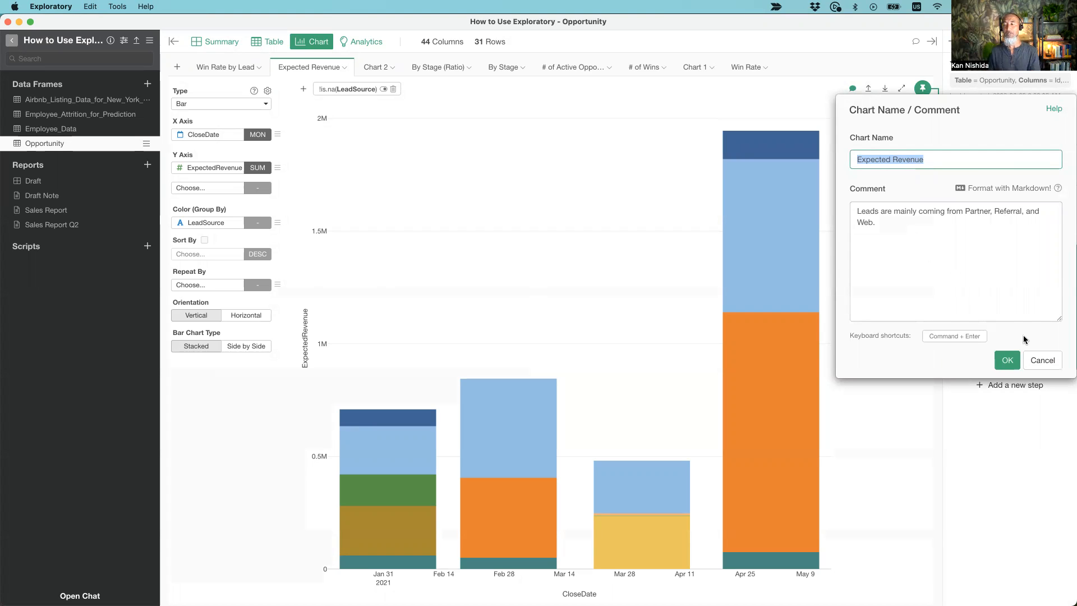
pyautogui.click(1042, 360)
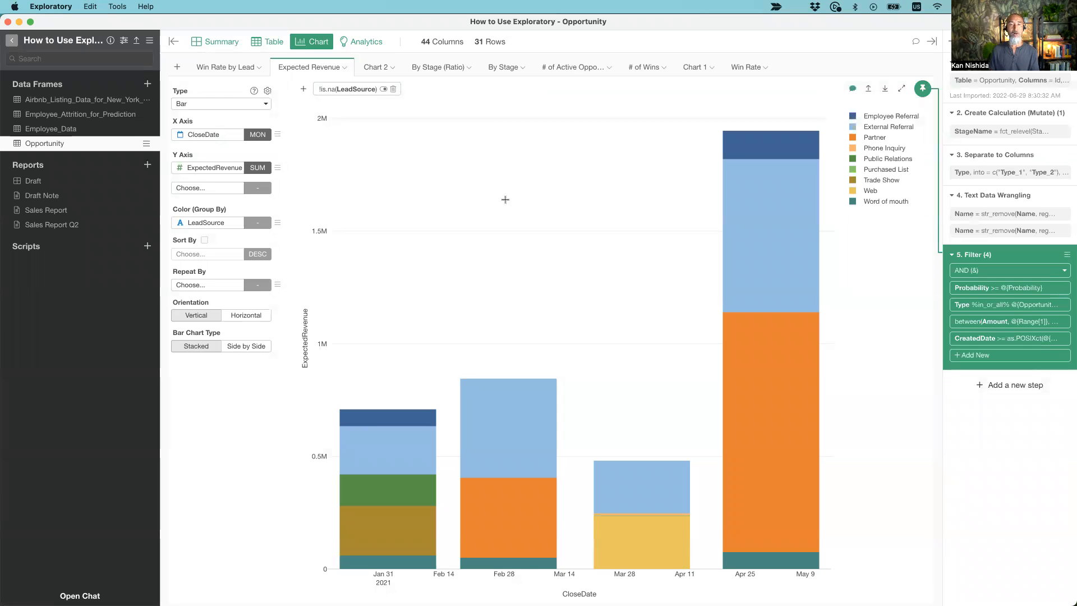
pyautogui.moveTo(307, 67)
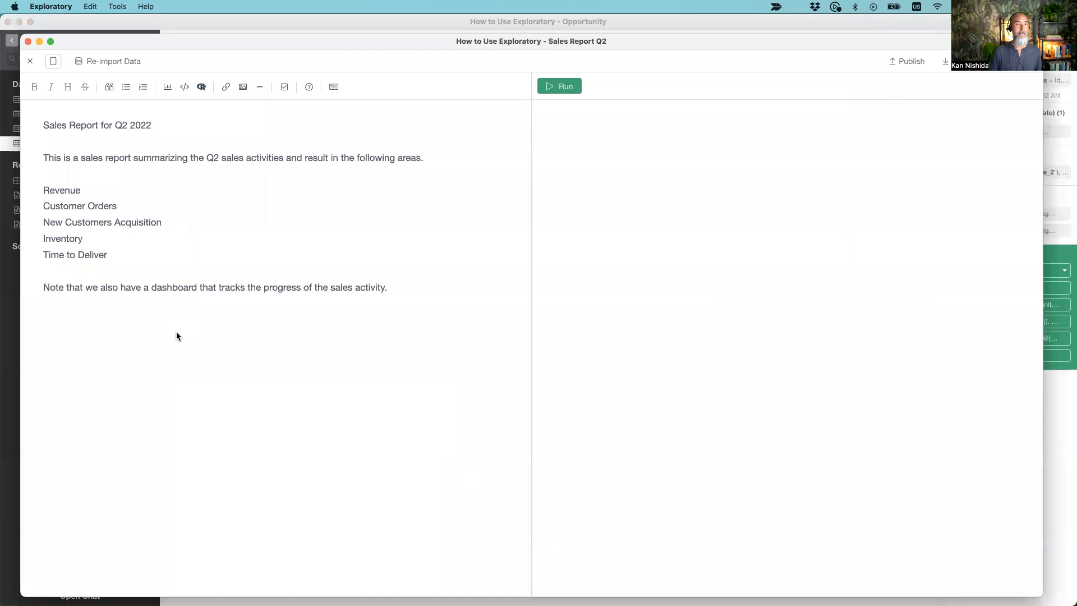
# Insert the Expected Revenue chart from the Opportunity data frame at the end of the Sales Report Q2 note.
pyautogui.click(168, 89)
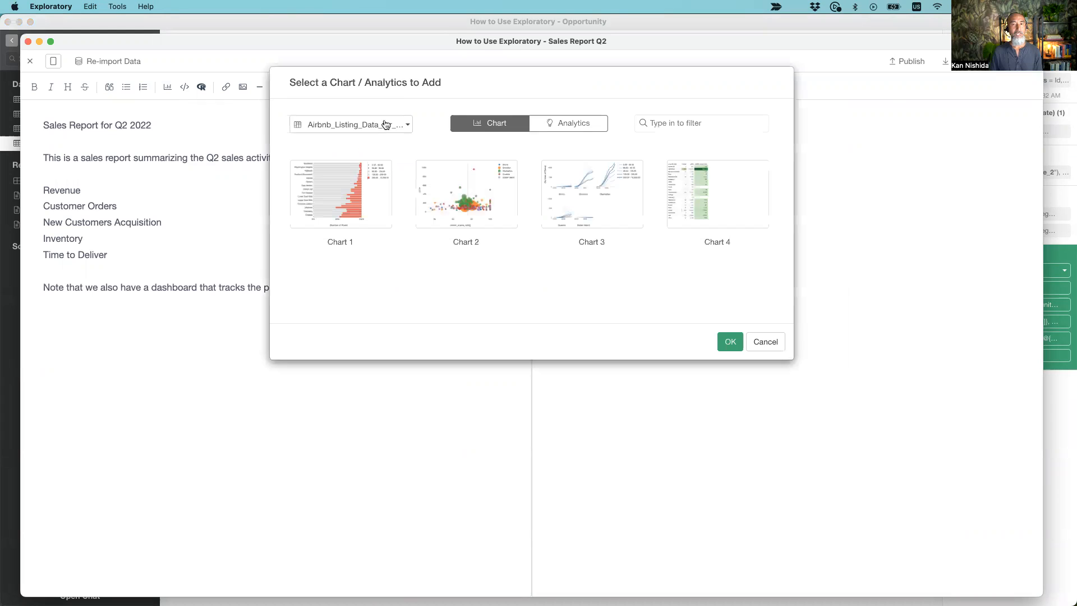
pyautogui.click(387, 124)
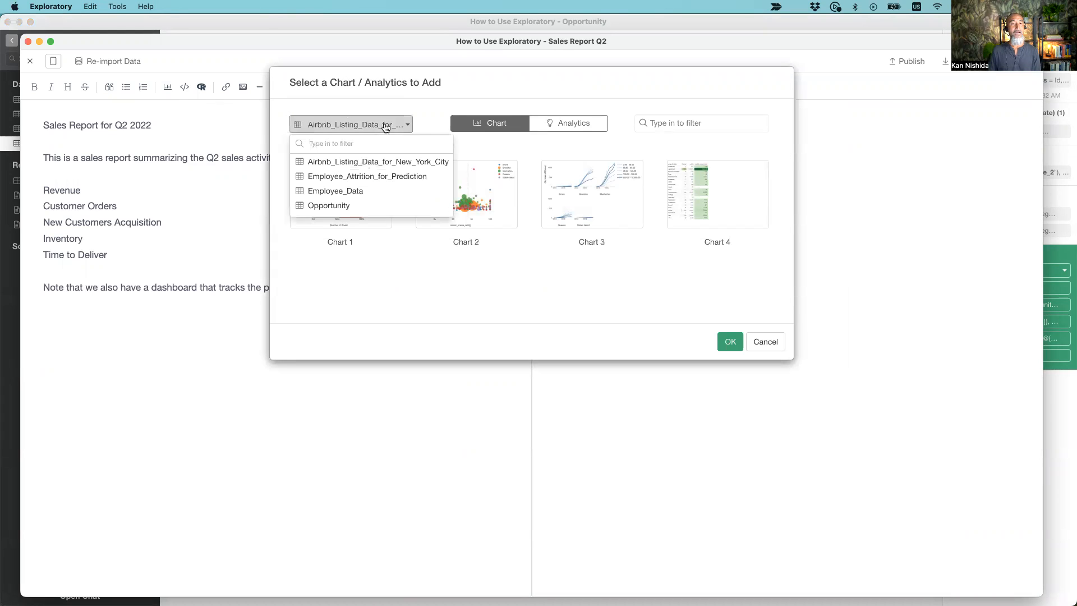
pyautogui.click(375, 211)
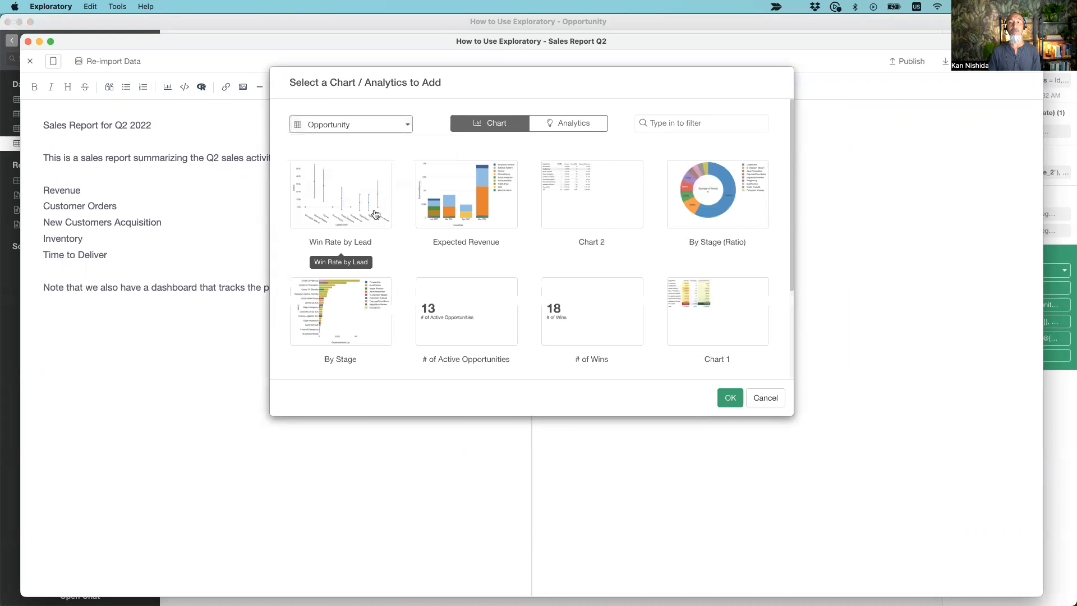
pyautogui.click(456, 200)
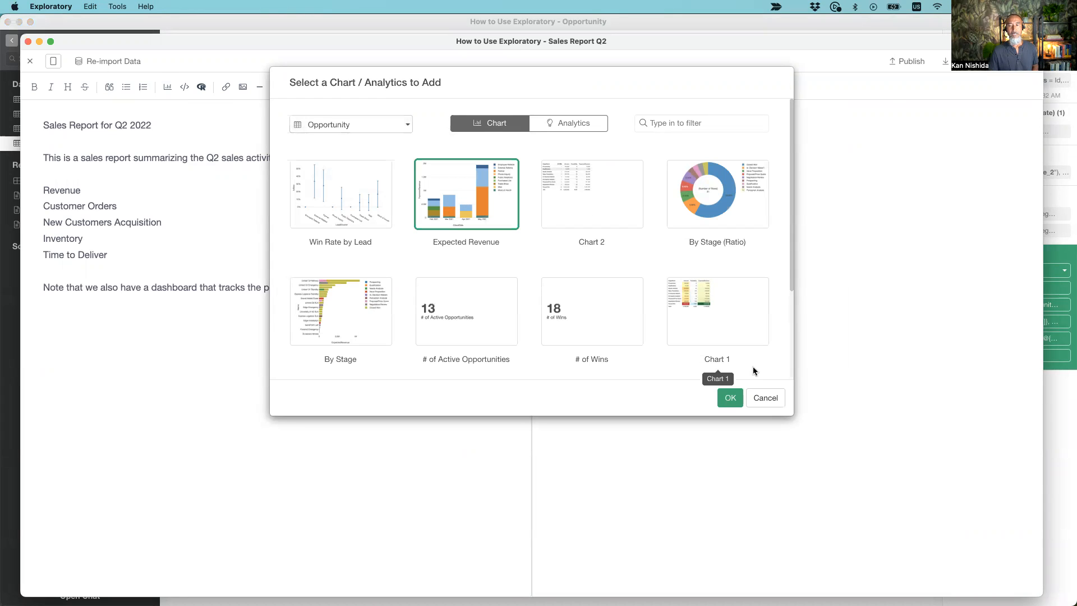
pyautogui.click(730, 397)
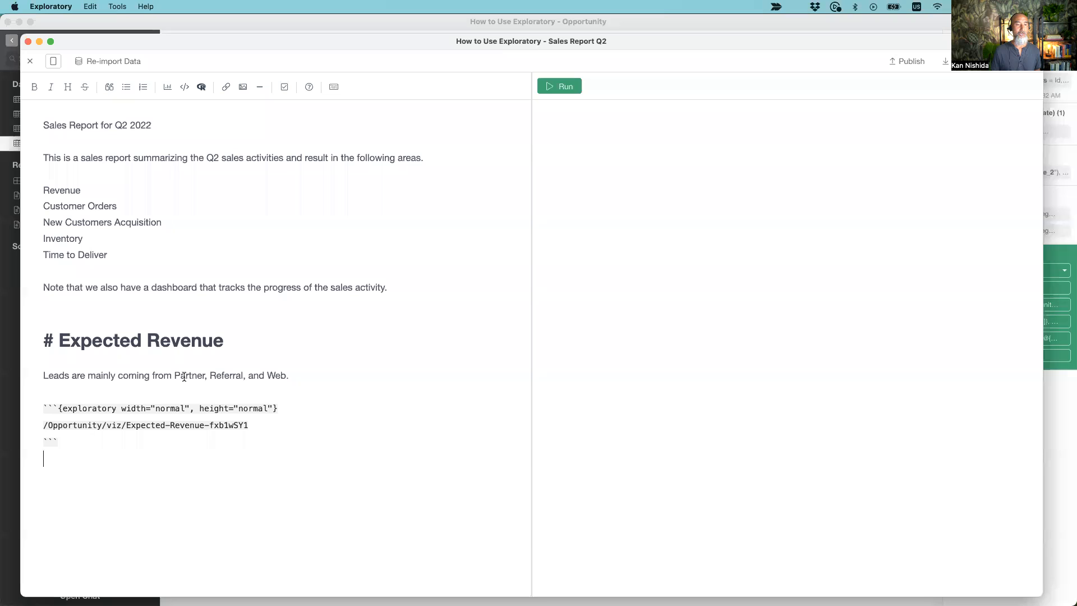
# Try the Expected Revenue heading at level two with "##" and restore it to level one.
pyautogui.click(70, 341)
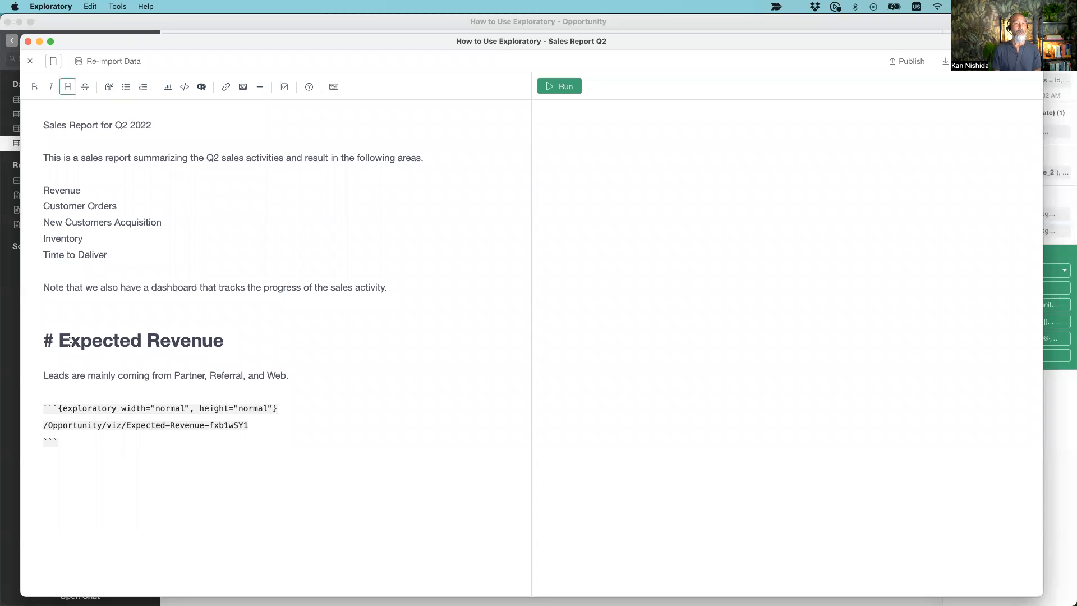
pyautogui.press('super+Left')
pyautogui.press('super+shift+Right')
pyautogui.hotkey('shift', 'Right')
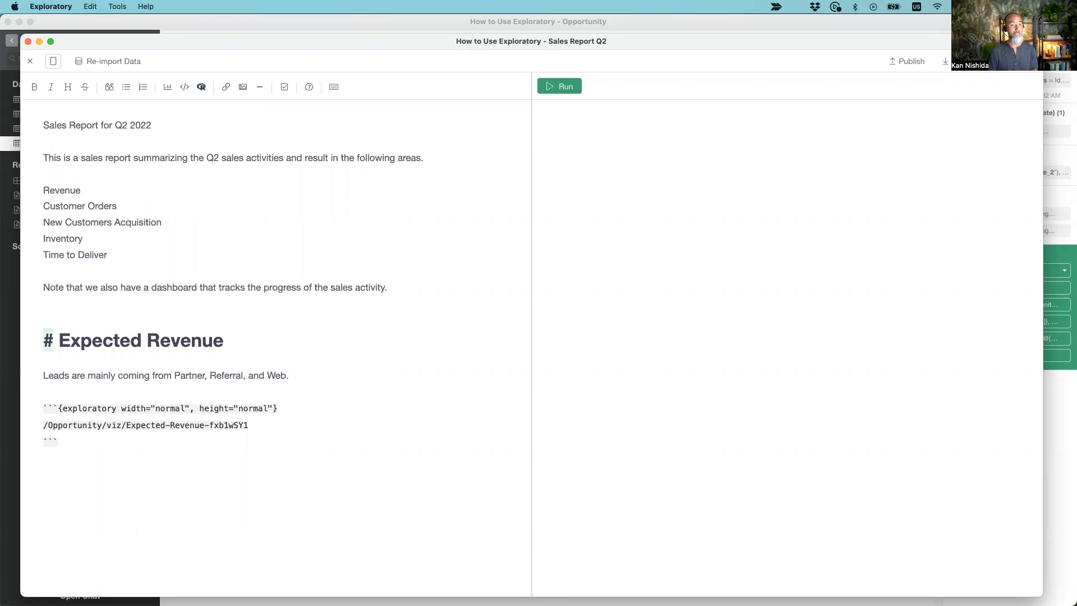
pyautogui.press('Left')
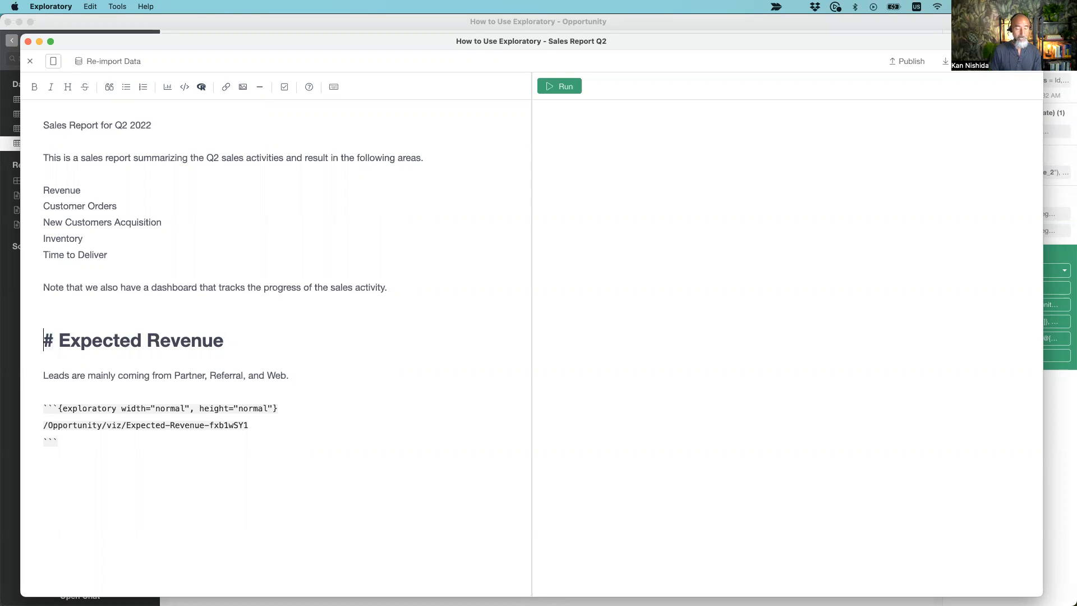
pyautogui.write('#')
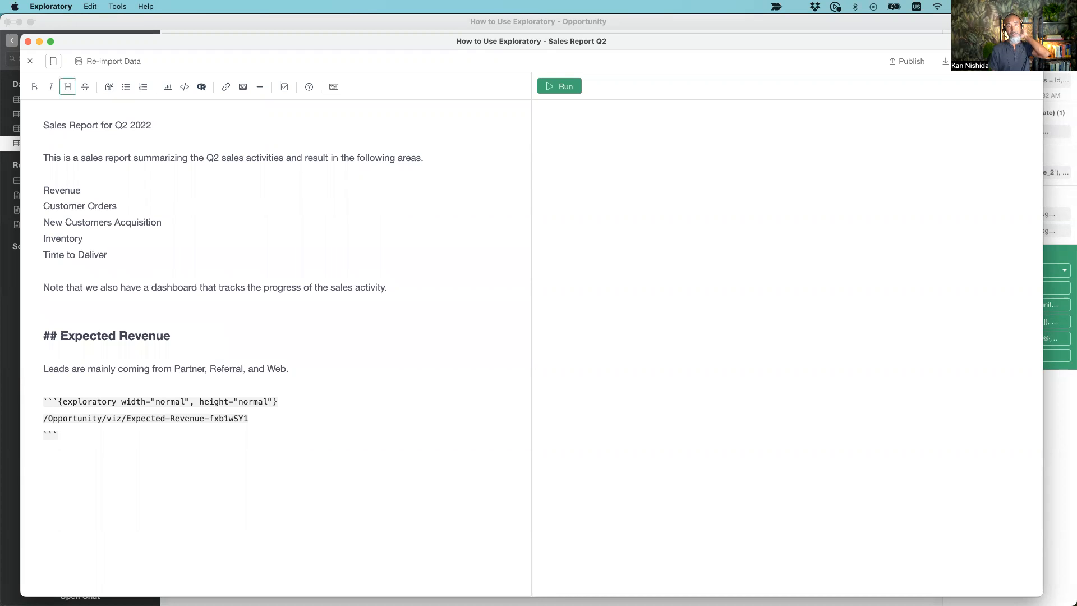
pyautogui.press('BackSpace')
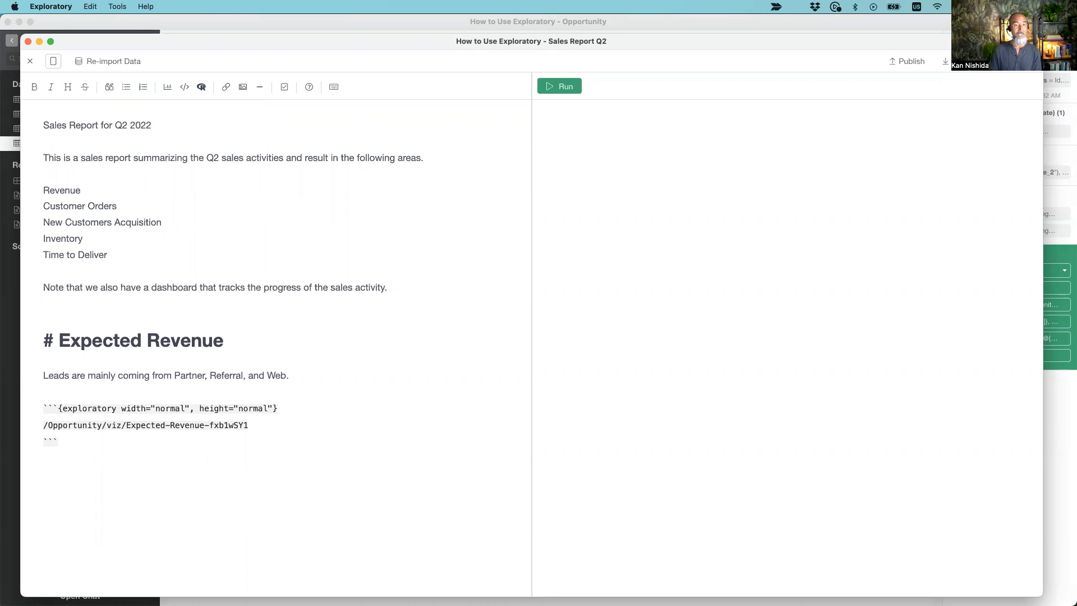
# Examine the inserted chart comment and the parts of the chart path in the exploratory code block.
pyautogui.press('Down')
pyautogui.hotkey('shift', 'Down')
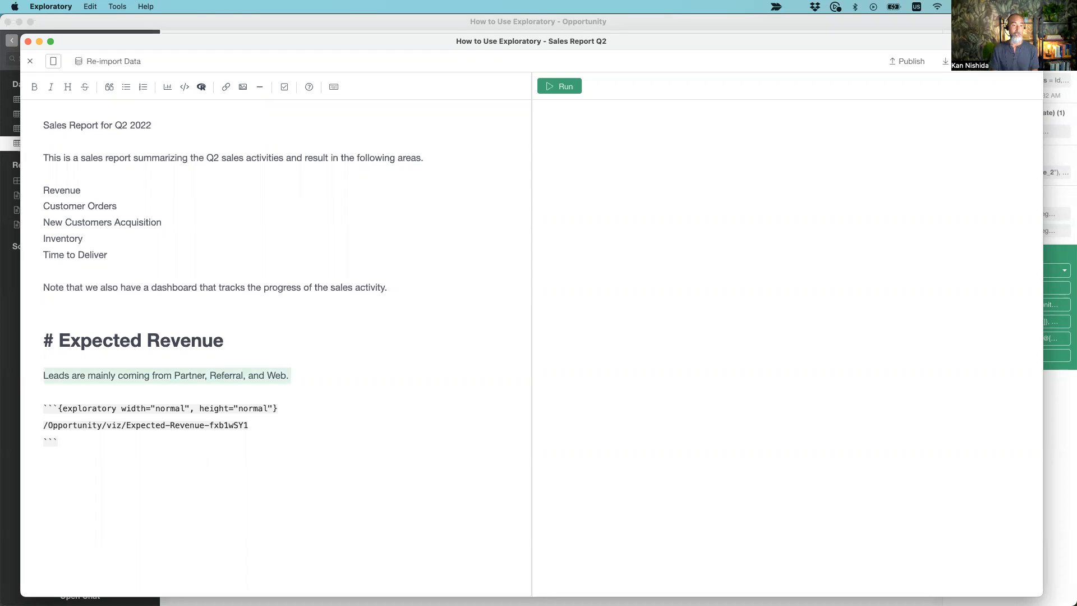
pyautogui.press('Right')
pyautogui.press('Down')
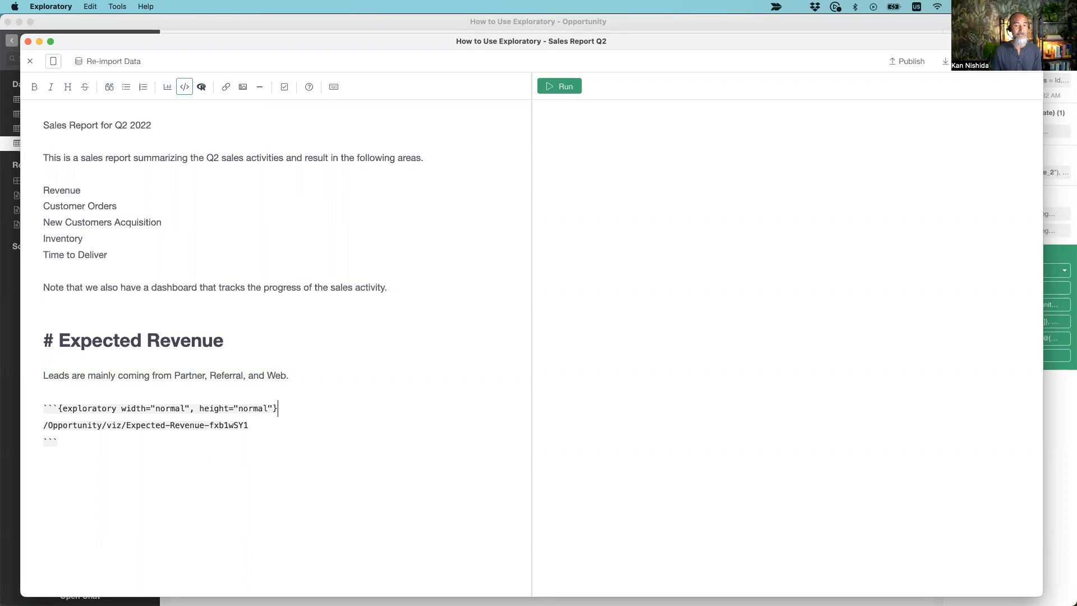
pyautogui.moveTo(94, 440); pyautogui.dragTo(37, 407)
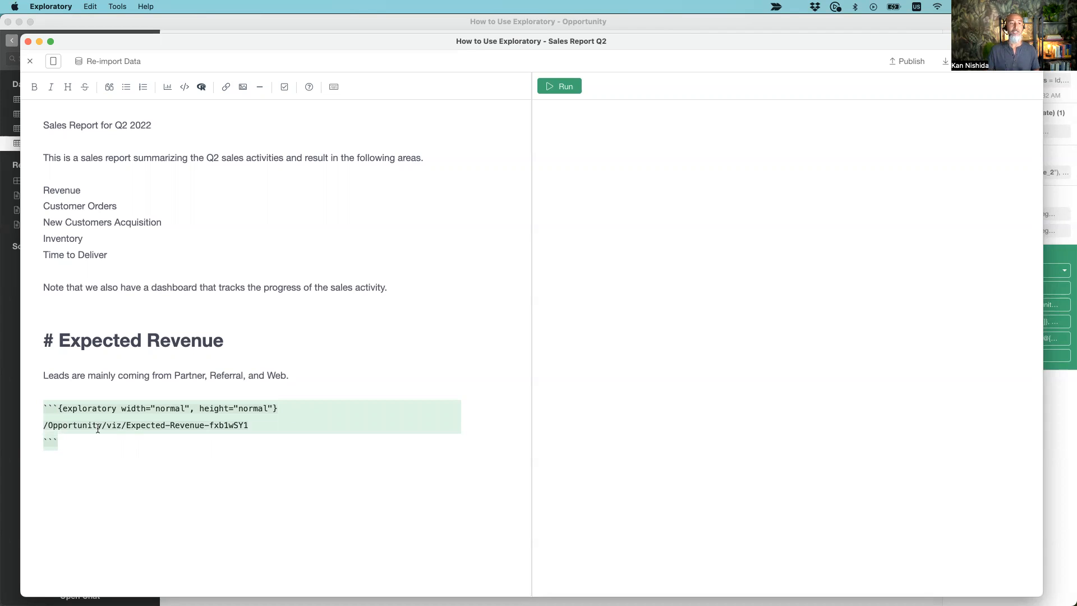
pyautogui.click(88, 420)
pyautogui.doubleClick(72, 427)
pyautogui.doubleClick(114, 426)
pyautogui.doubleClick(140, 426)
pyautogui.click(251, 426)
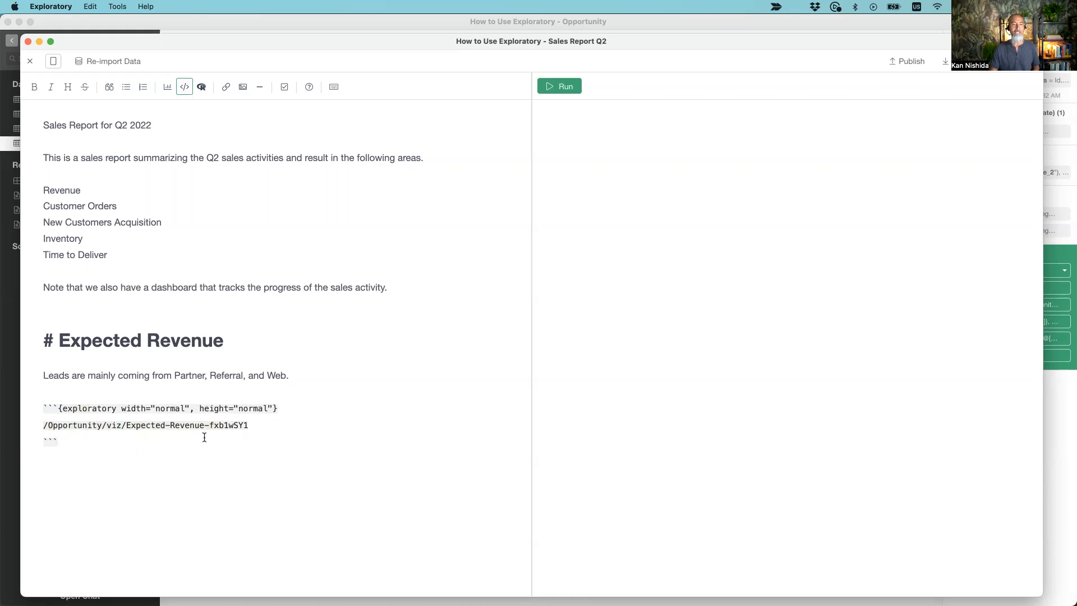
pyautogui.press('super+shift+Left')
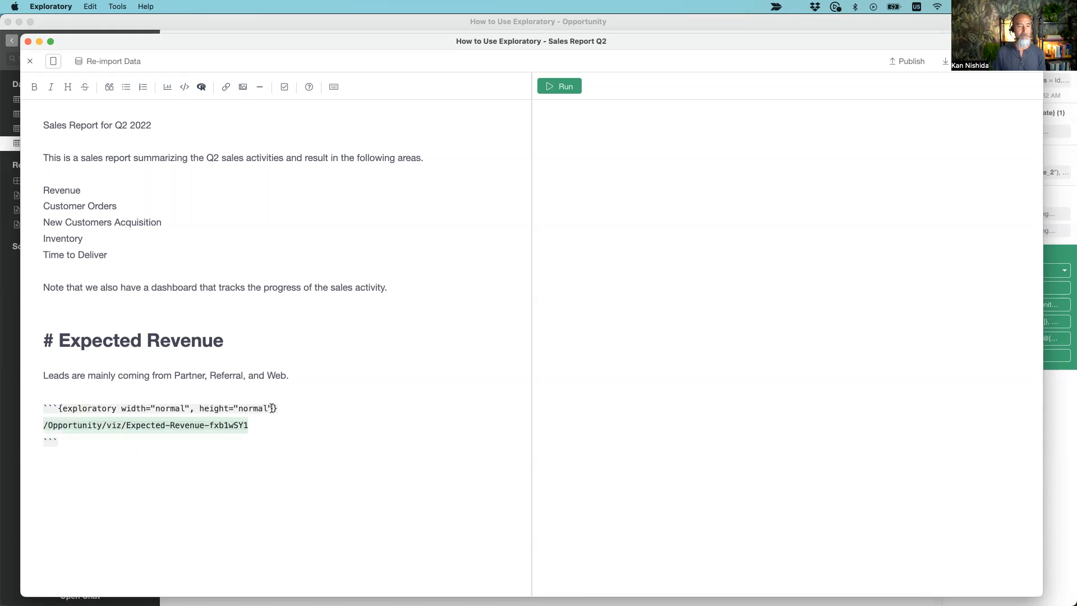
# Run the note to render its preview with the Expected Revenue chart.
pyautogui.click(270, 441)
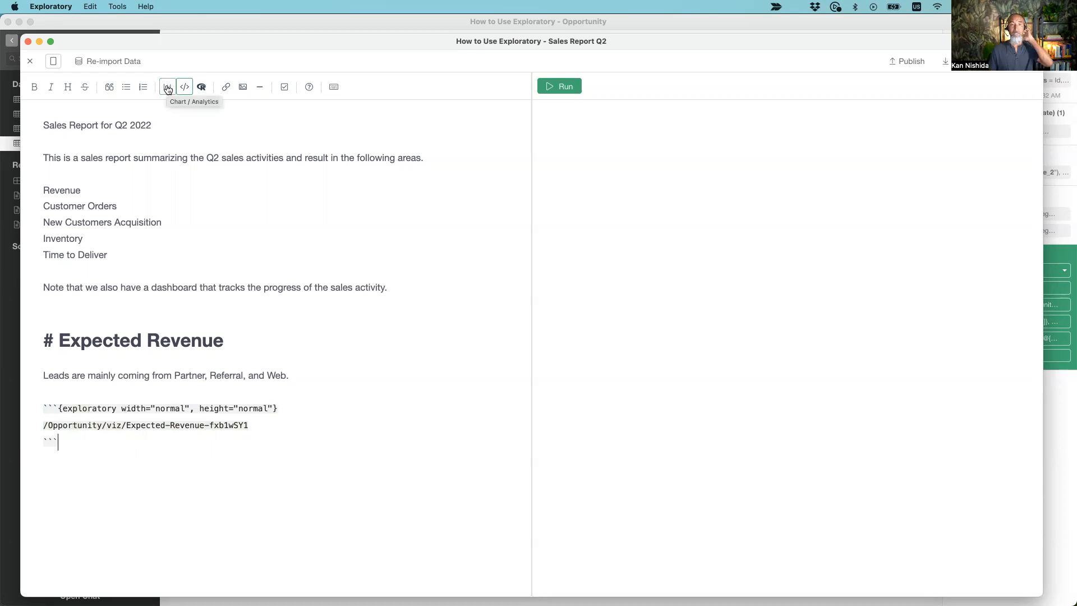
pyautogui.click(269, 348)
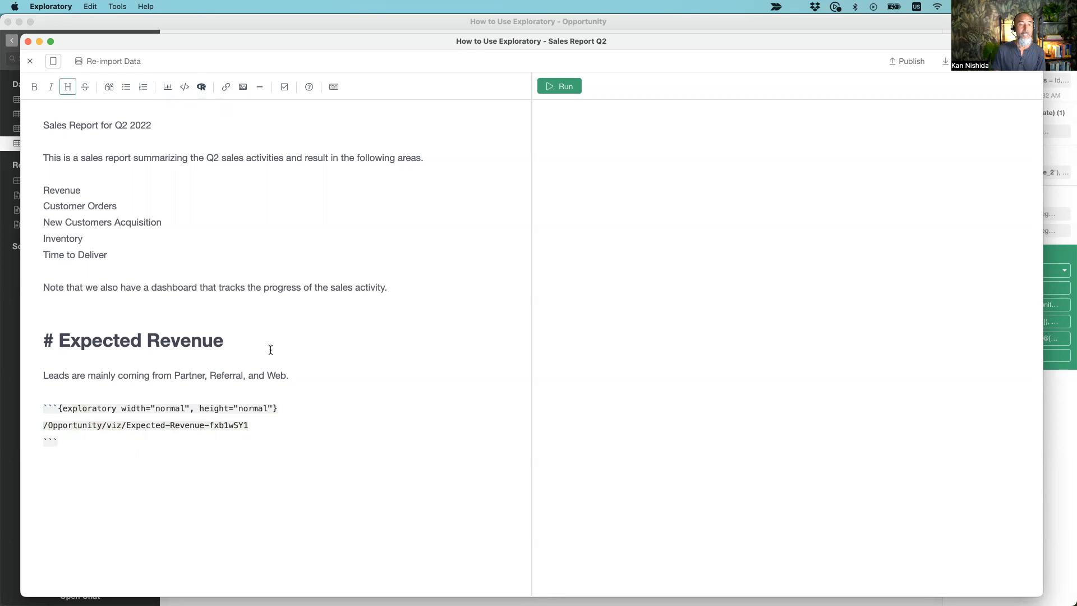
pyautogui.click(559, 88)
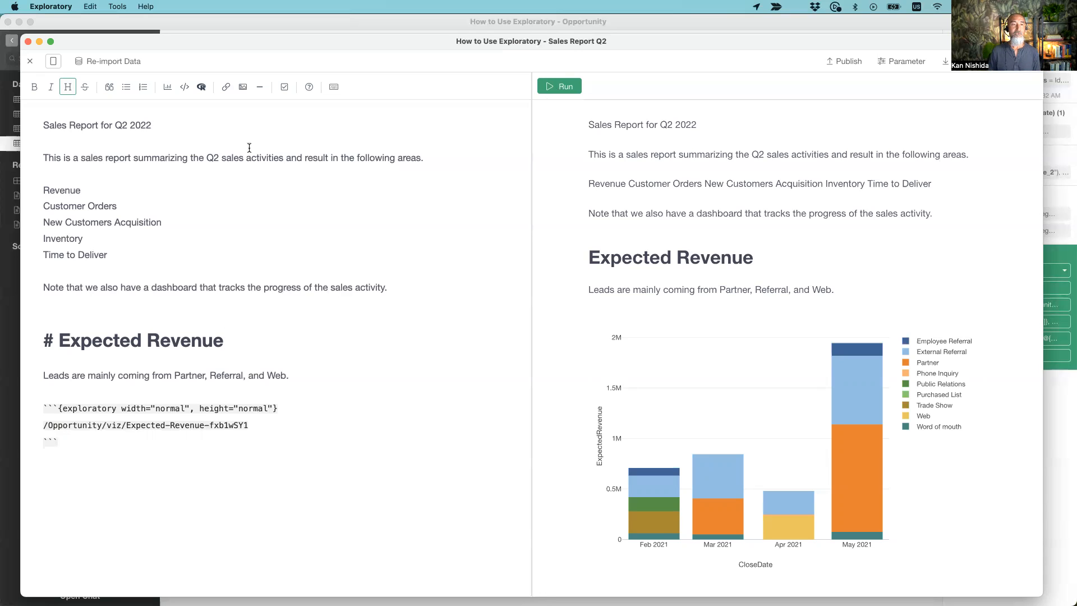
# Format the title "Sales Report for Q2 2022" as a level-one Markdown heading with "#".
pyautogui.click(198, 125)
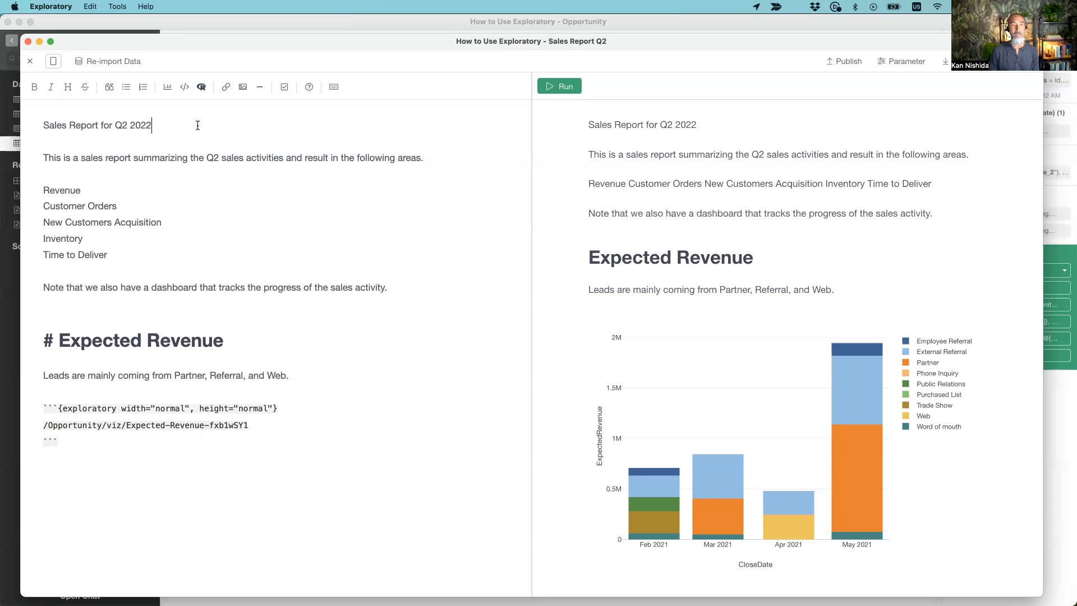
pyautogui.press('super+Left')
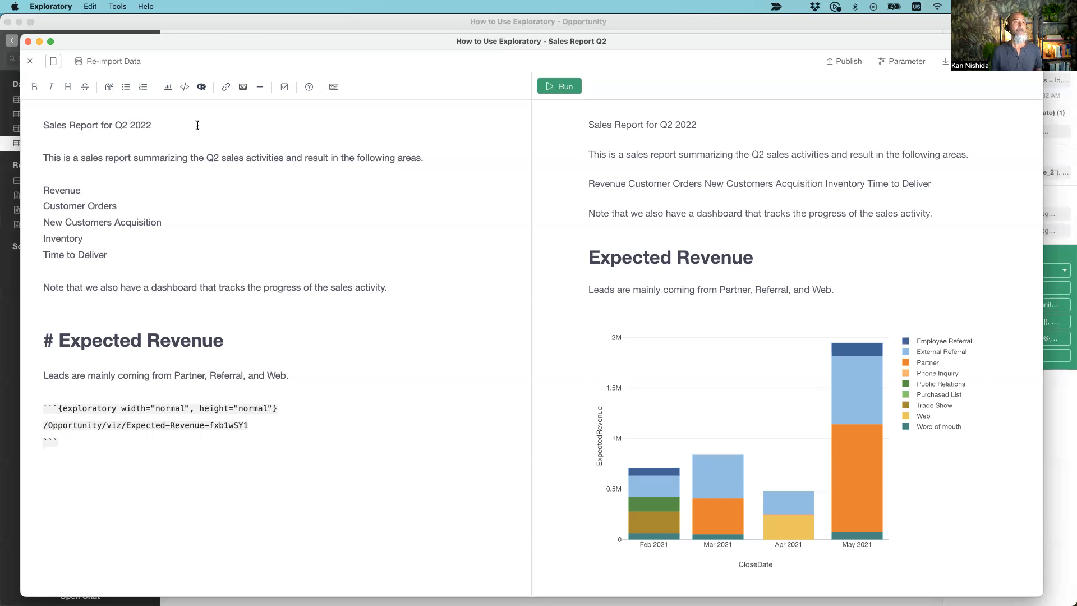
pyautogui.write('#')
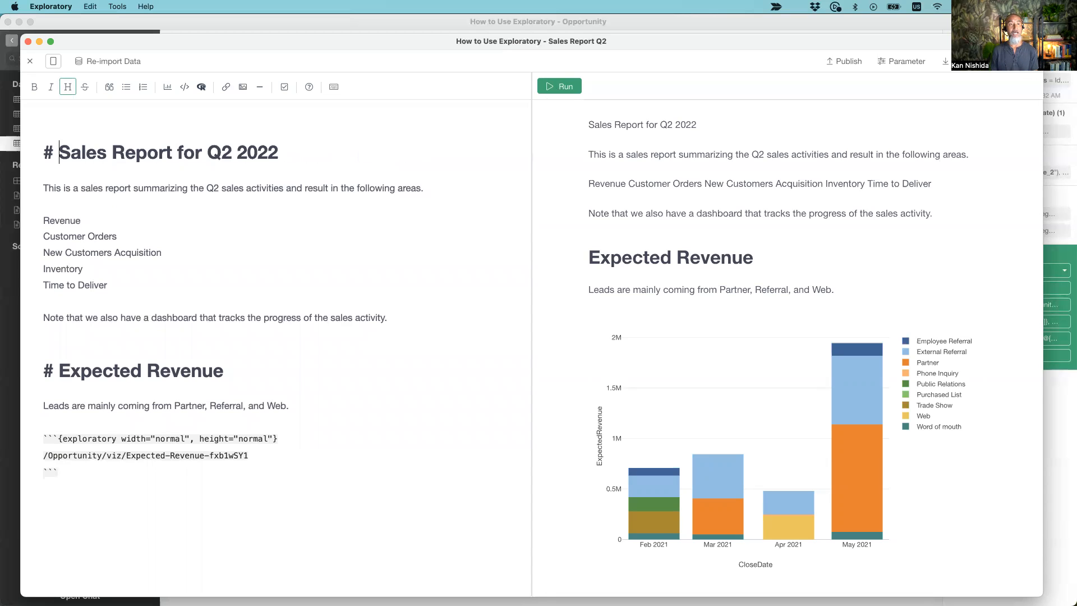
# Remove the heading mark from the title "Sales Report for Q2 2022" and reapply level-one heading formatting to it.
pyautogui.press('shift+super+Left')
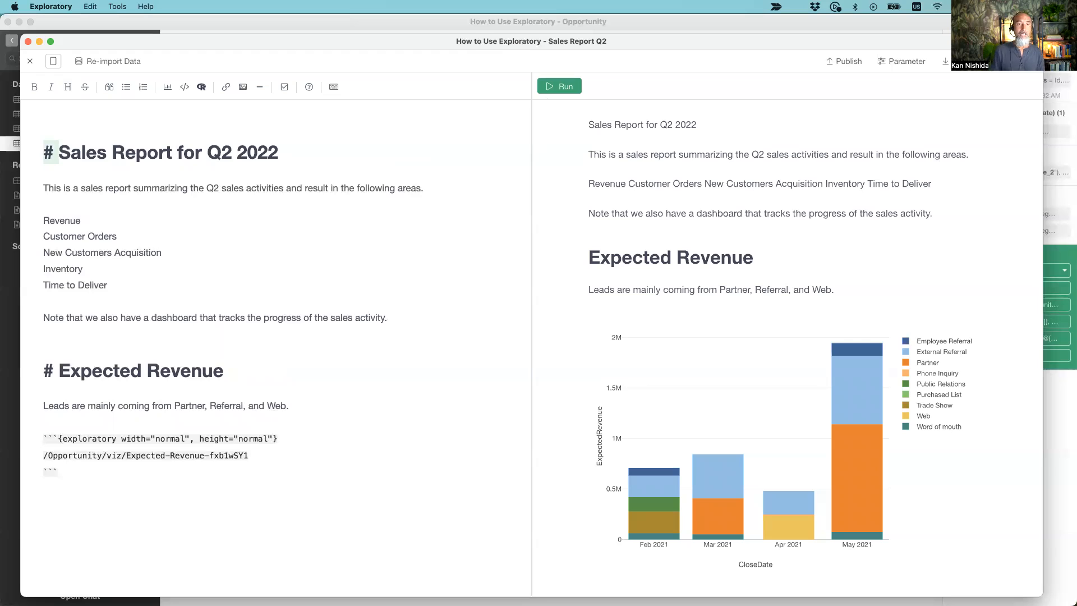
pyautogui.press('BackSpace')
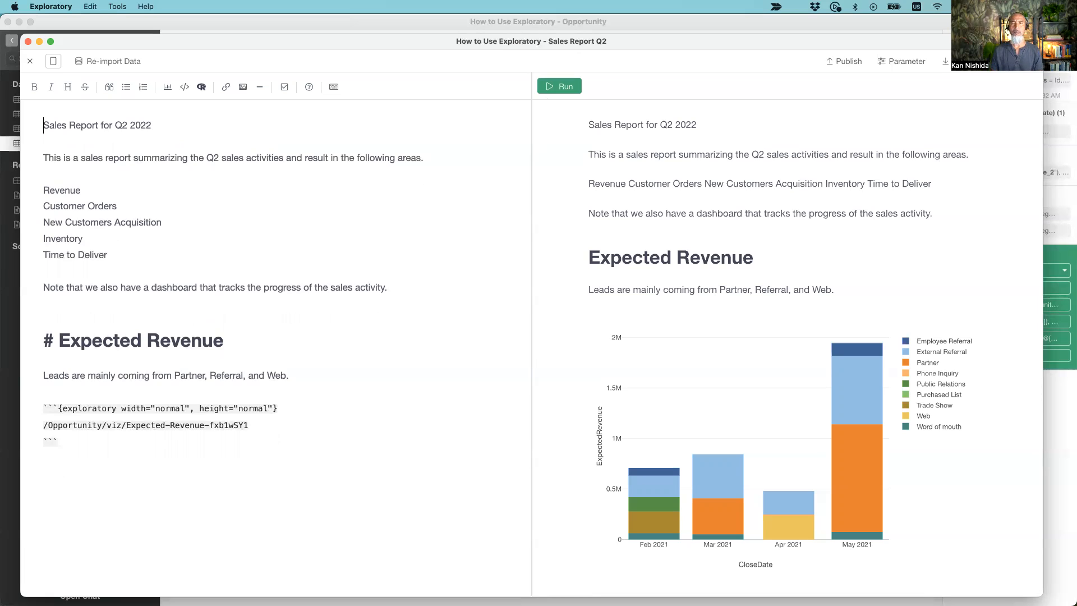
pyautogui.tripleClick(178, 128)
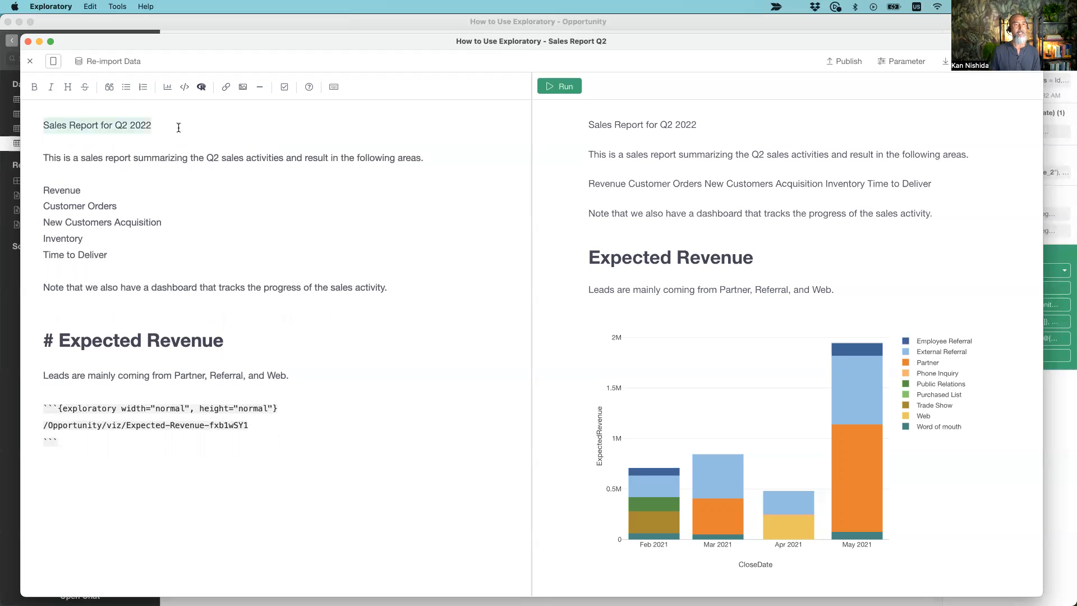
pyautogui.click(68, 94)
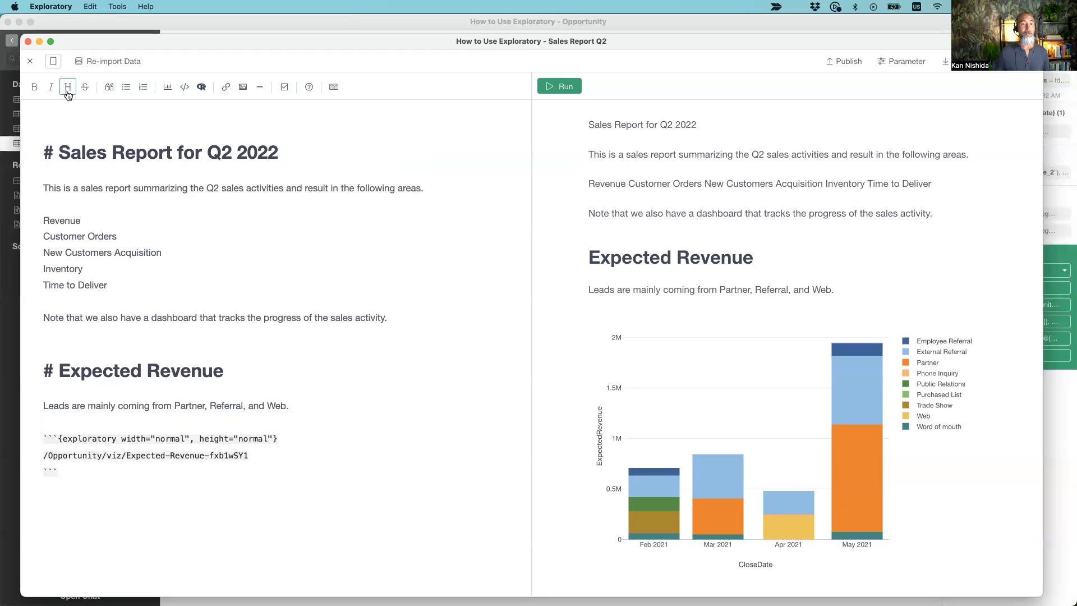
# Cycle the report title through the smaller heading levels down to level six and return it to level one.
pyautogui.click(68, 87)
pyautogui.click(68, 94)
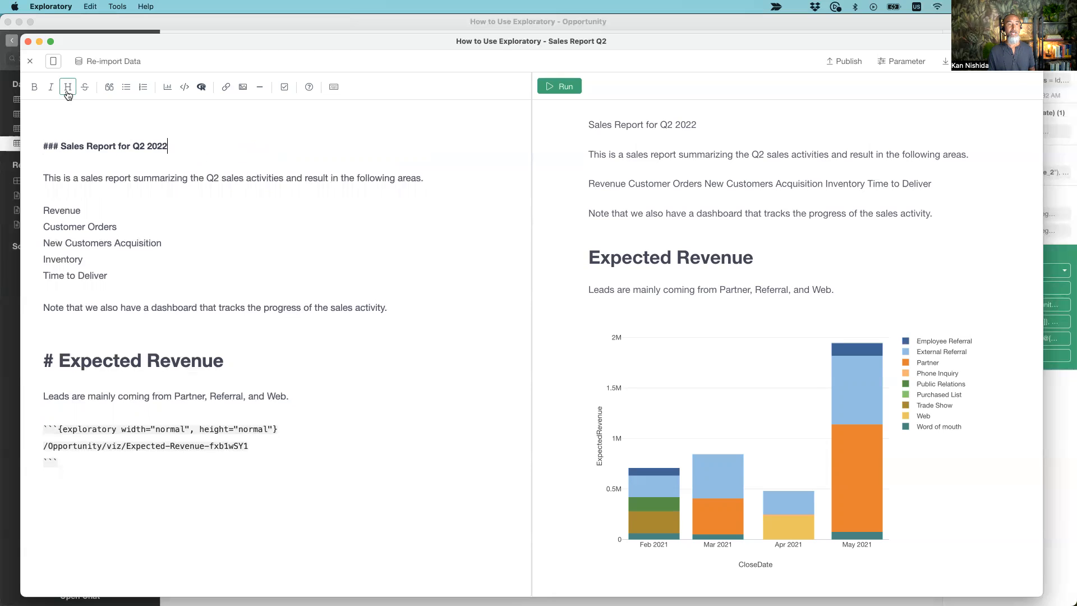
pyautogui.click(68, 94)
pyautogui.click(68, 94)
pyautogui.click(68, 94)
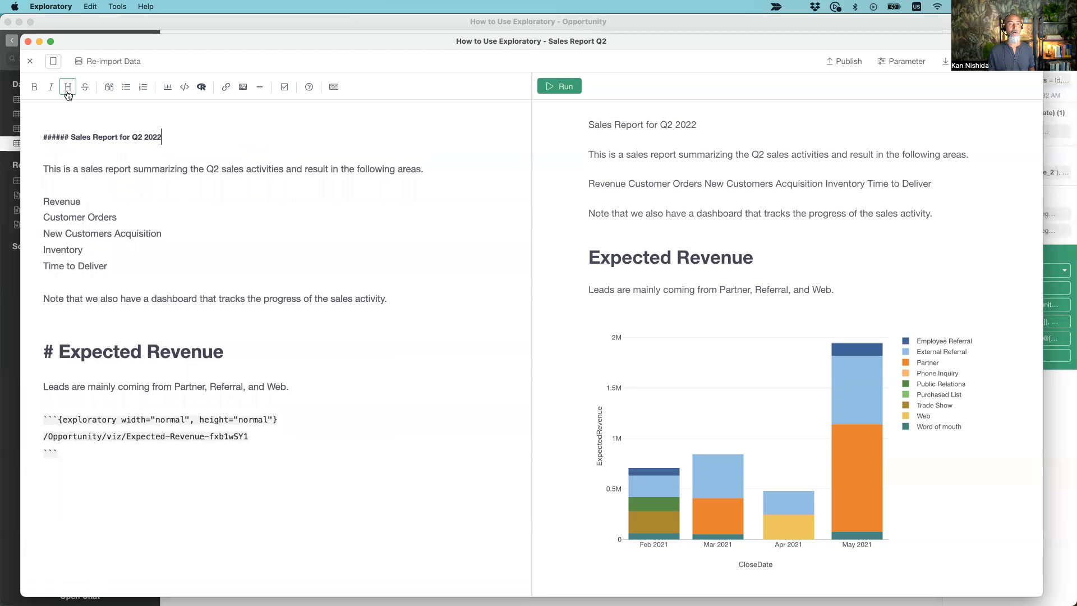
pyautogui.click(68, 94)
pyautogui.click(68, 94)
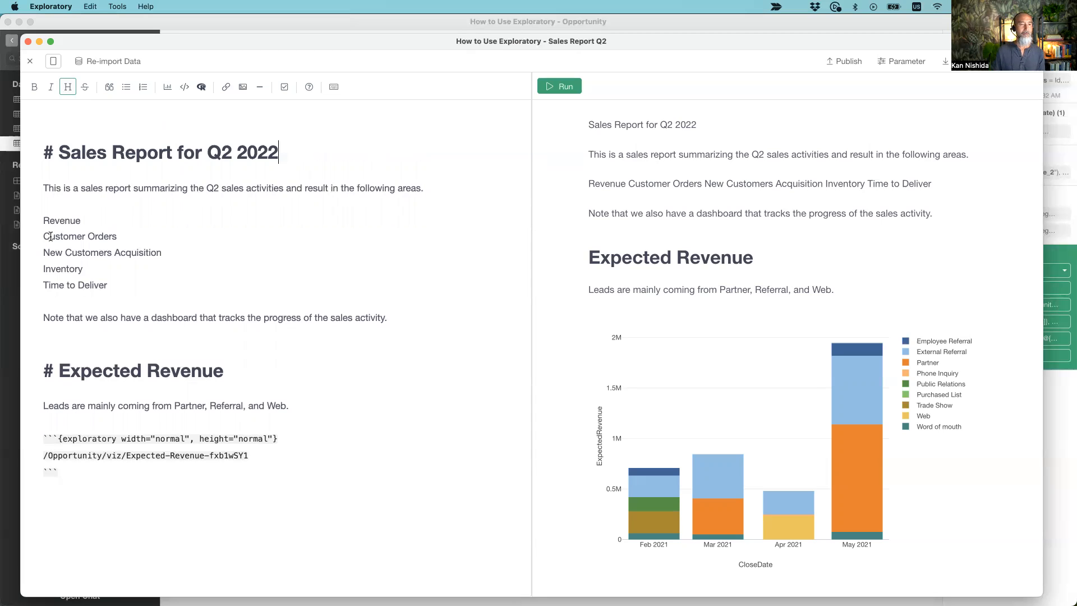
# Try marking the Revenue line as a bullet item, first with "-" and in its place with "*".
pyautogui.moveTo(122, 287); pyautogui.dragTo(32, 226)
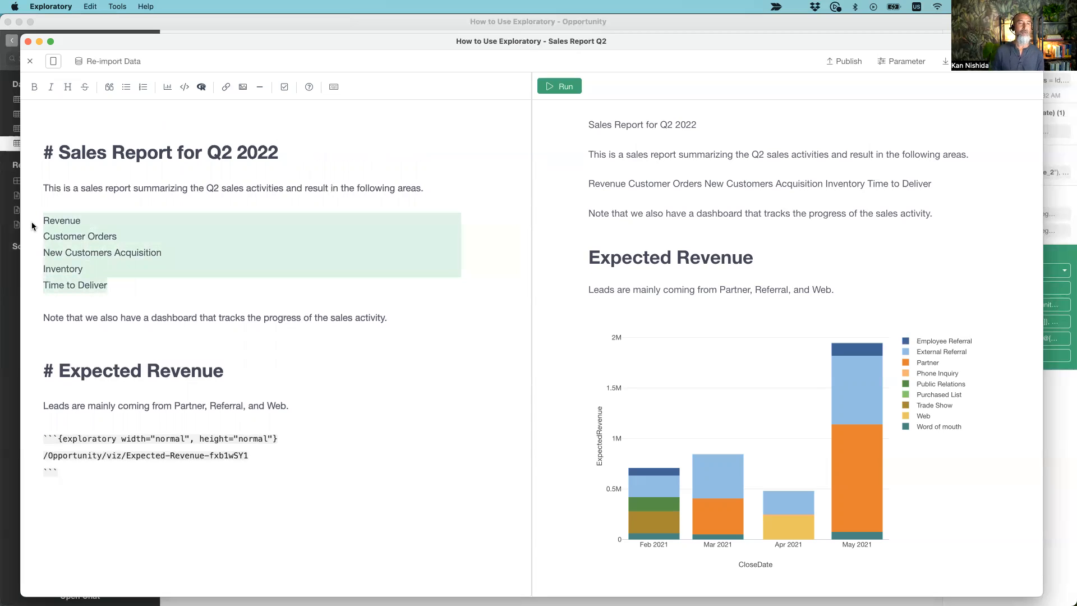
pyautogui.press('Left')
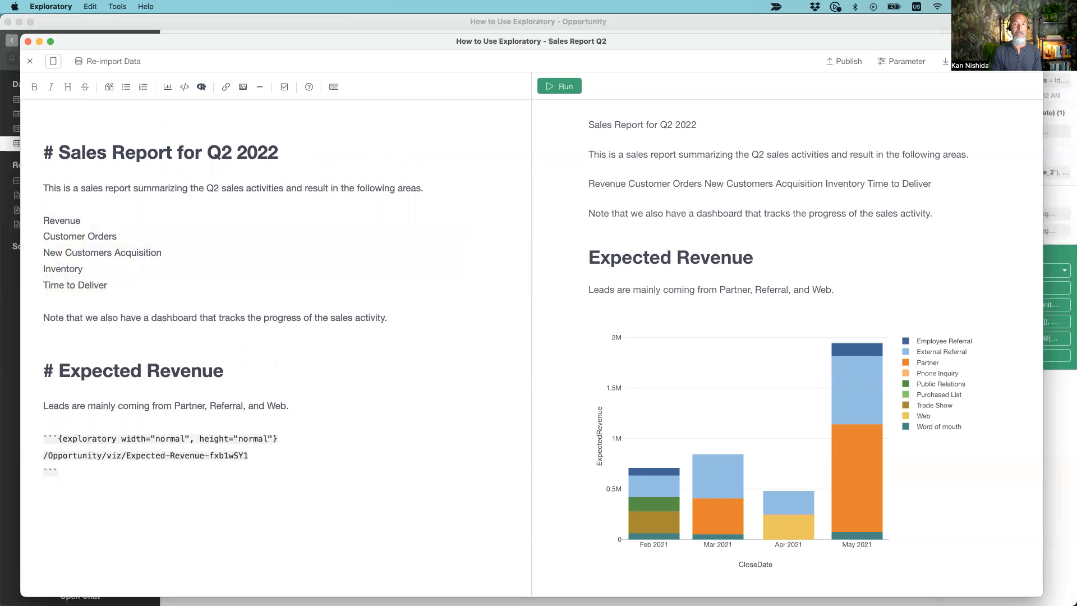
pyautogui.write('-')
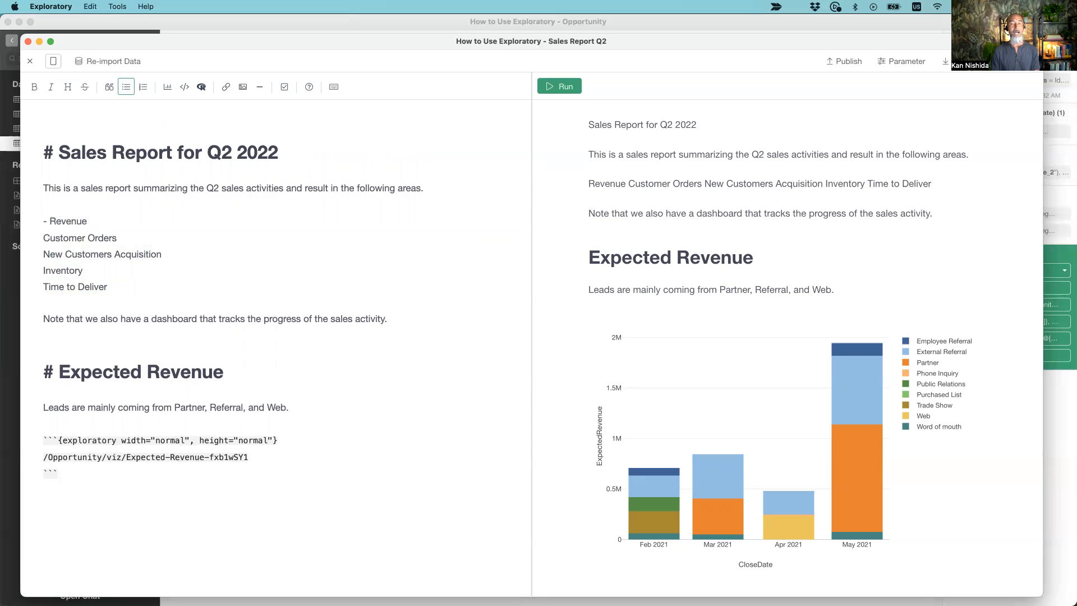
pyautogui.press('Left')
pyautogui.hotkey('shift', 'Right')
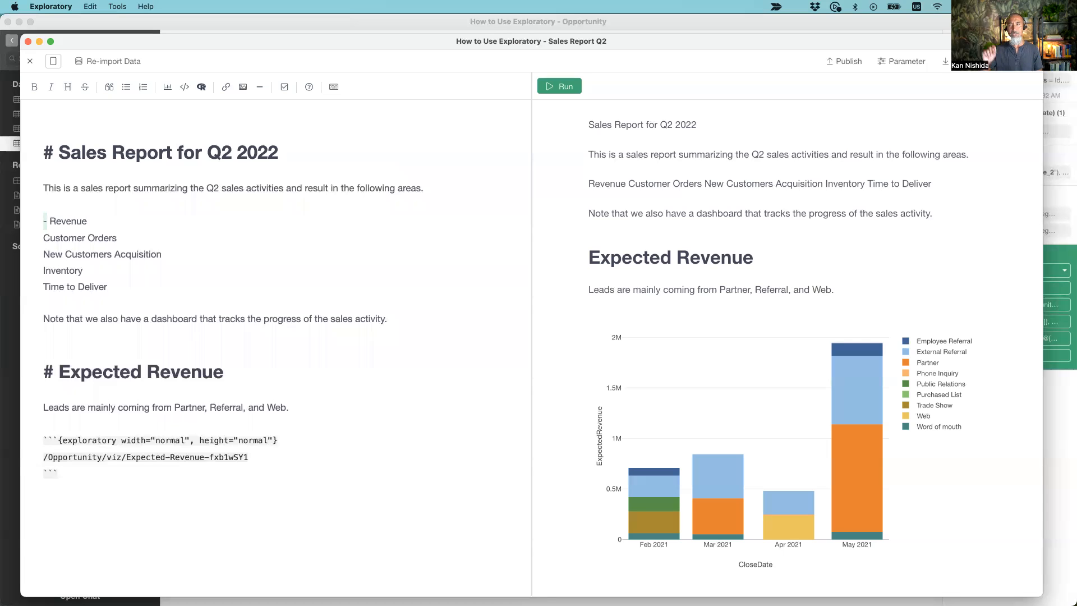
pyautogui.press('BackSpace')
pyautogui.write('*')
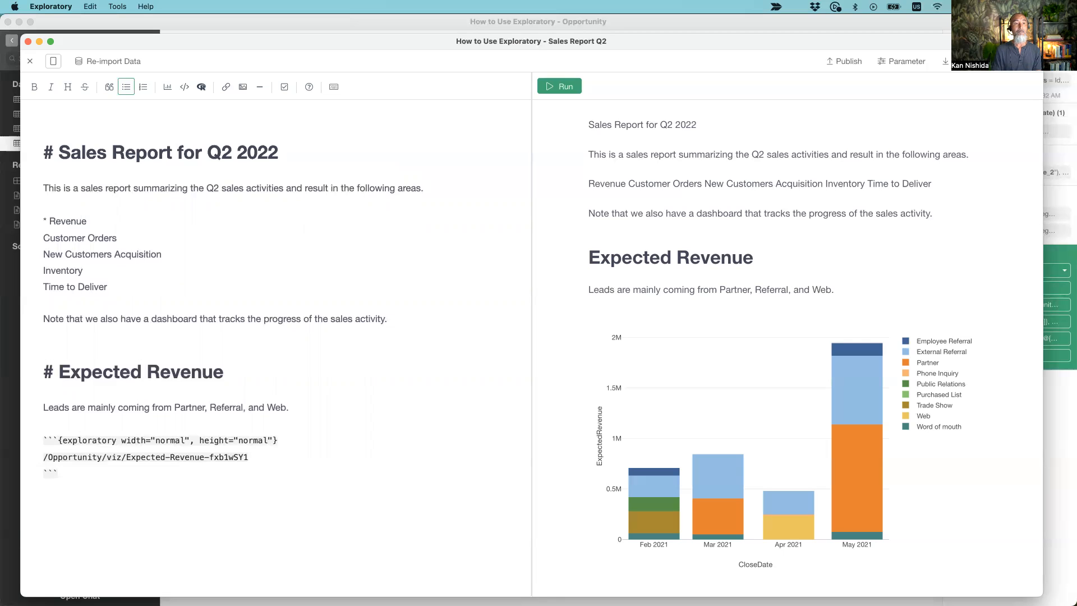
# Try adding a "Customer" bullet below Revenue, and remove it together with Revenue's bullet mark.
pyautogui.press('Return')
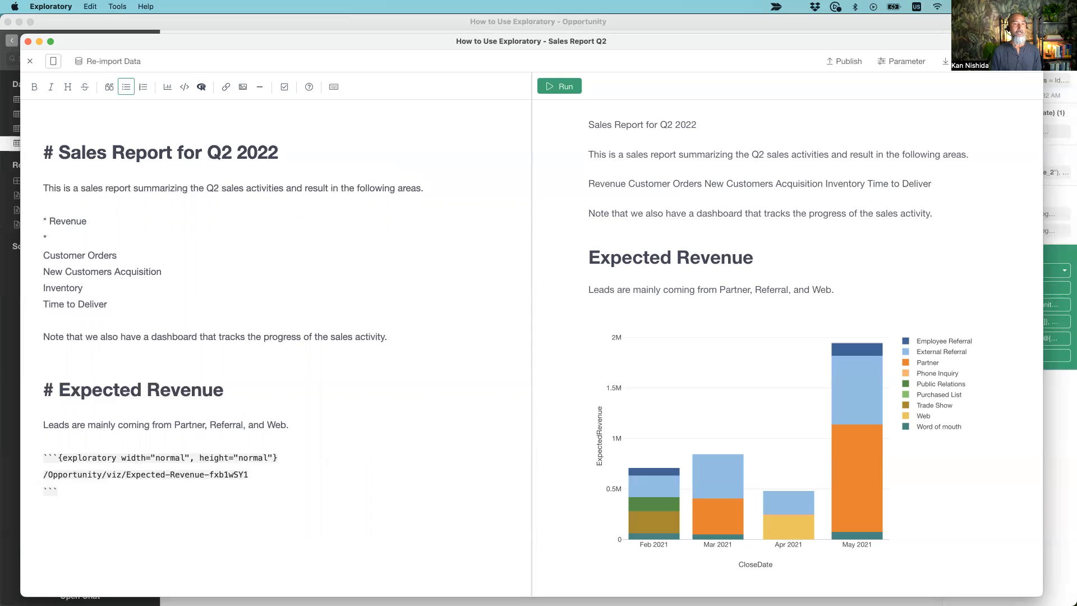
pyautogui.write('Customer')
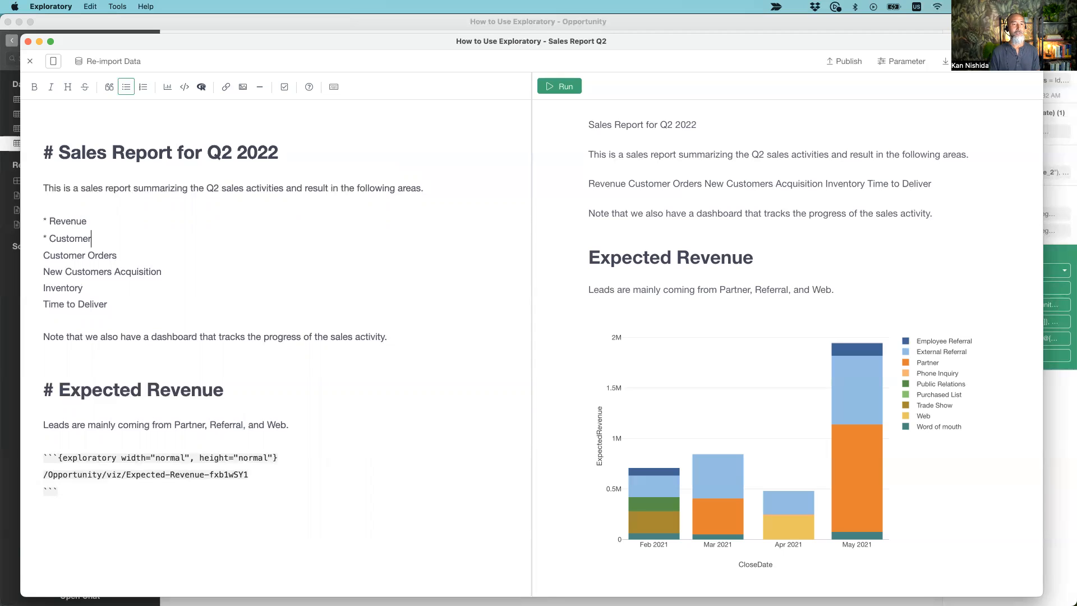
pyautogui.press('Return')
pyautogui.press('BackSpace')
pyautogui.press('BackSpace')
pyautogui.press('BackSpace')
pyautogui.press('BackSpace')
pyautogui.press('BackSpace')
pyautogui.press('BackSpace')
pyautogui.press('BackSpace')
pyautogui.press('BackSpace')
pyautogui.press('BackSpace')
pyautogui.press('BackSpace')
pyautogui.press('BackSpace')
pyautogui.press('BackSpace')
pyautogui.press('BackSpace')
pyautogui.press('BackSpace')
pyautogui.press('super+Left')
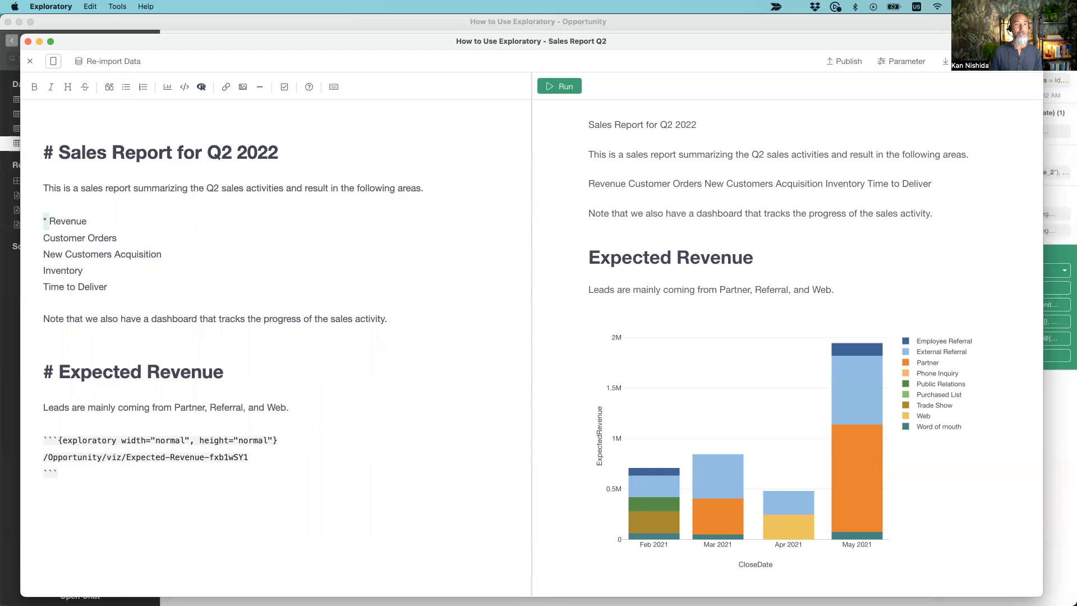
pyautogui.press('Delete')
pyautogui.press('Delete')
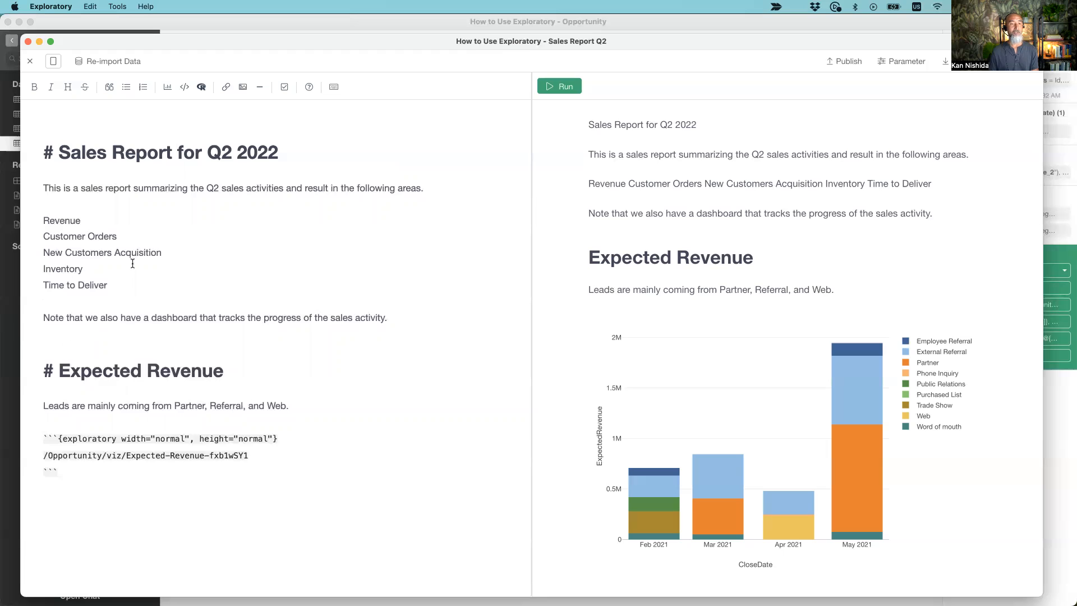
# Format the five lines from Revenue to Time to Deliver as a bulleted list and run the note.
pyautogui.keyDown('shift'); pyautogui.click(128, 287); pyautogui.keyUp('shift')
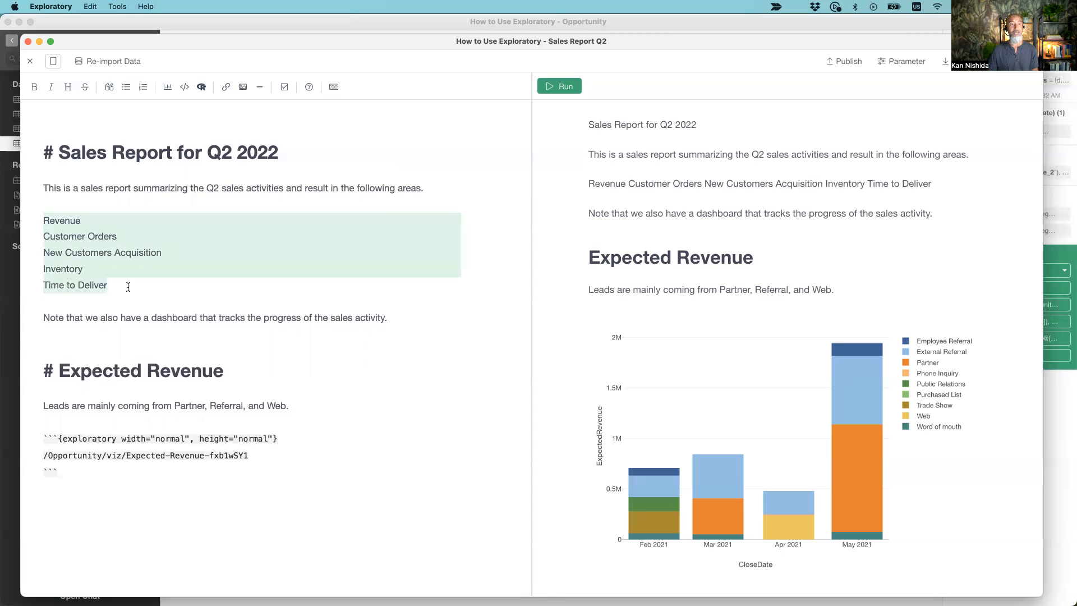
pyautogui.click(126, 92)
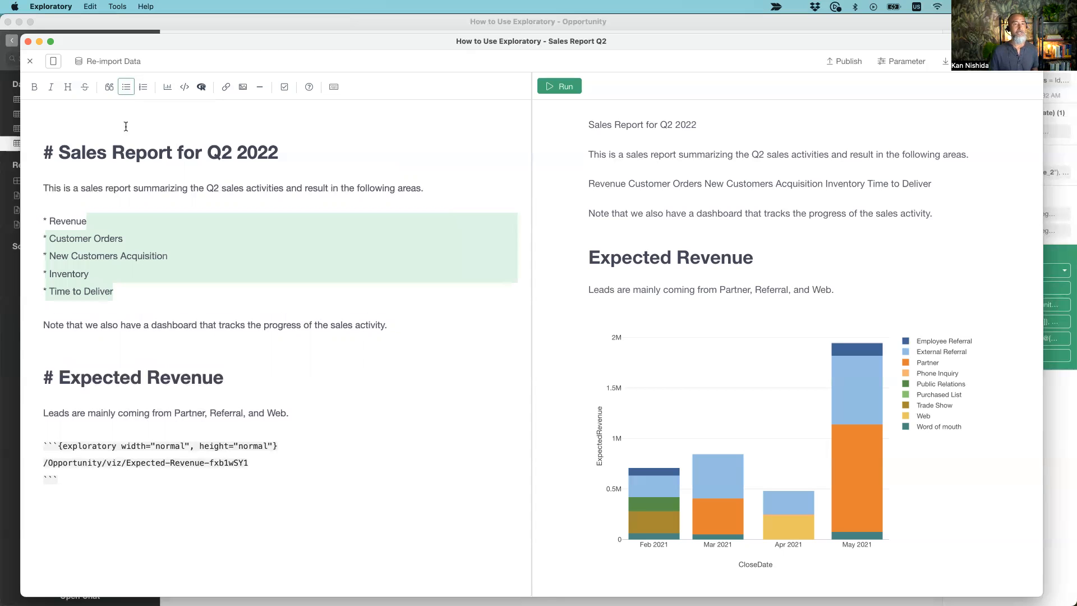
pyautogui.click(128, 291)
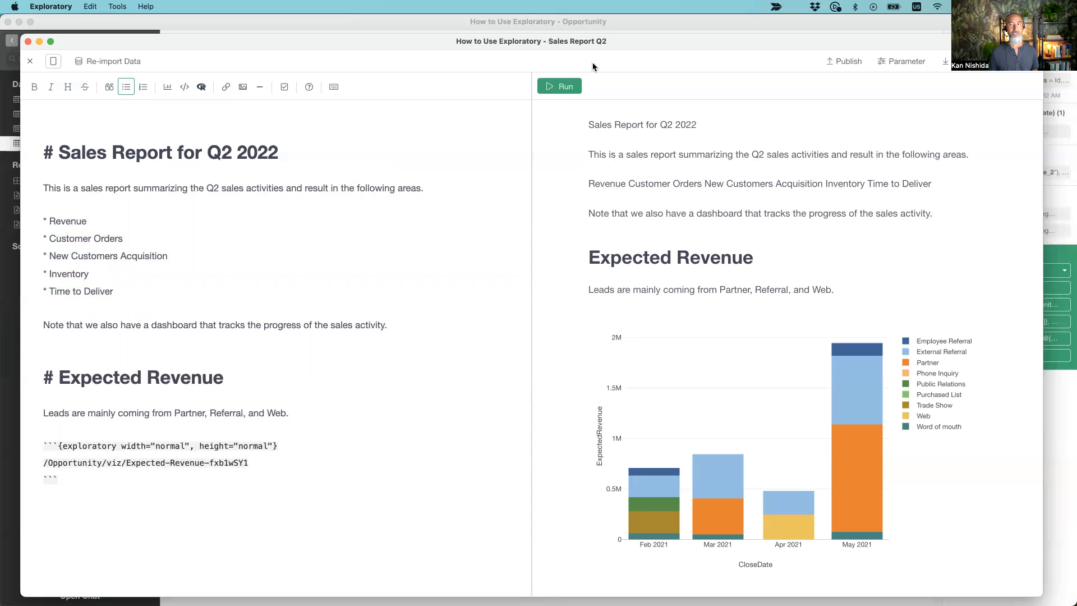
pyautogui.click(565, 89)
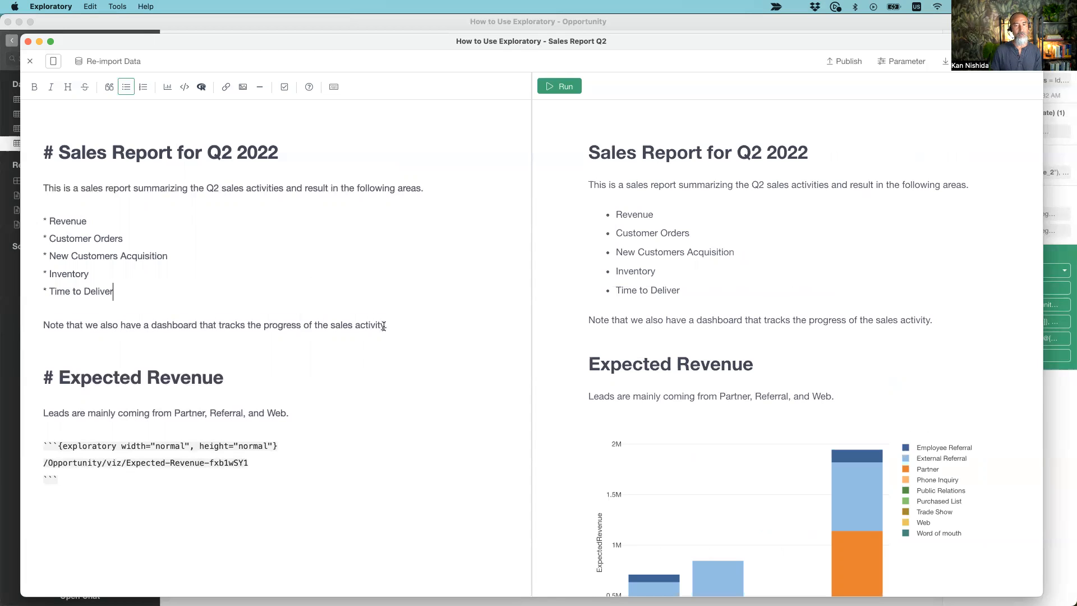
# Select the word "dashboard" in the note sentence, copy the Sales Dashboard page's URL from Safari, and return to Exploratory.
pyautogui.click(179, 326)
pyautogui.doubleClick(179, 325)
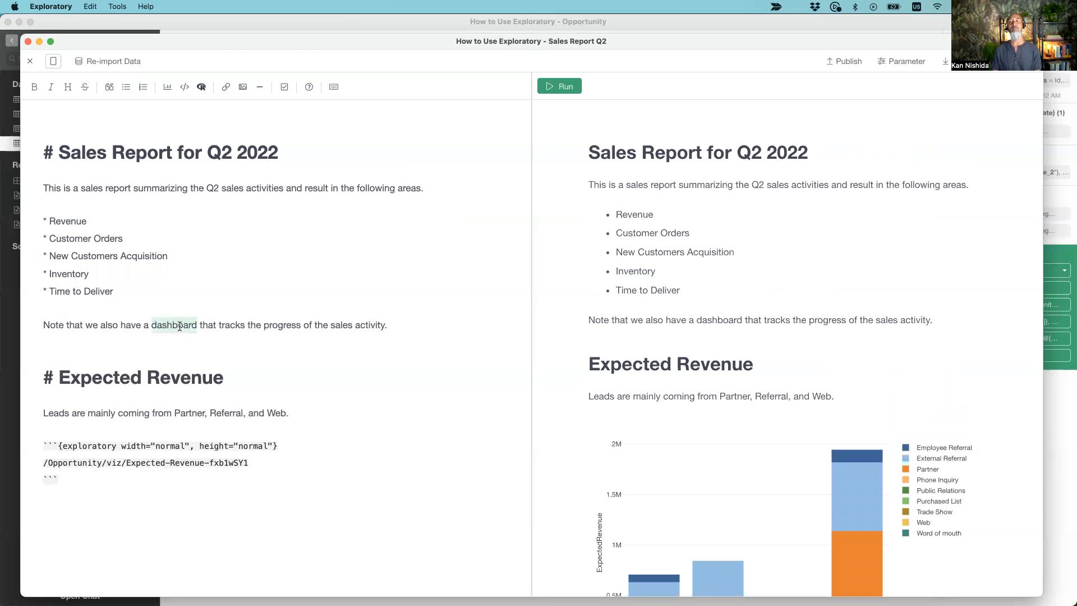
pyautogui.press('super+Tab')
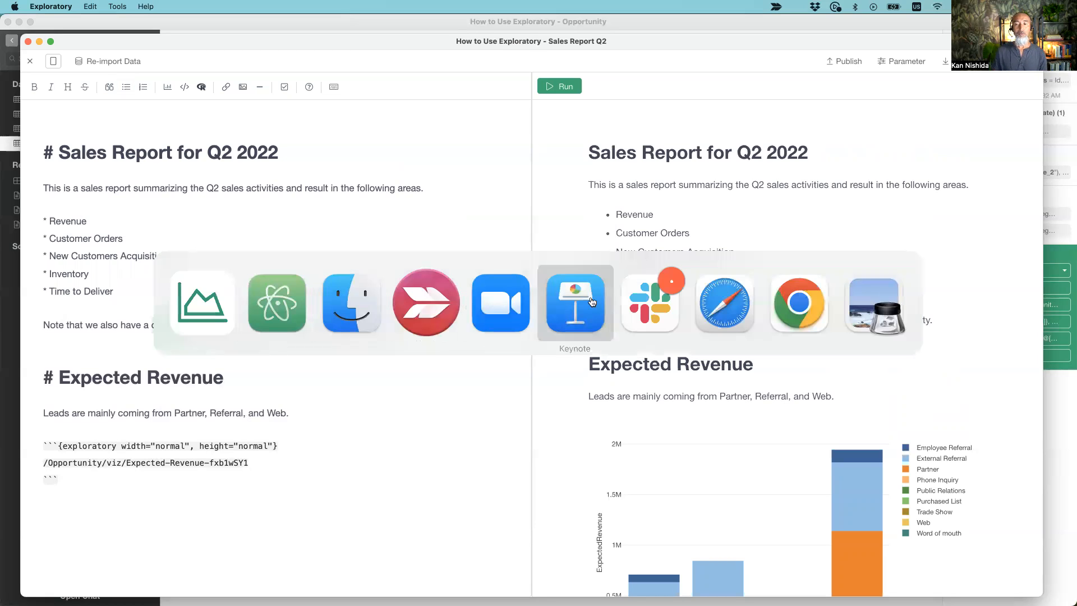
pyautogui.click(726, 303)
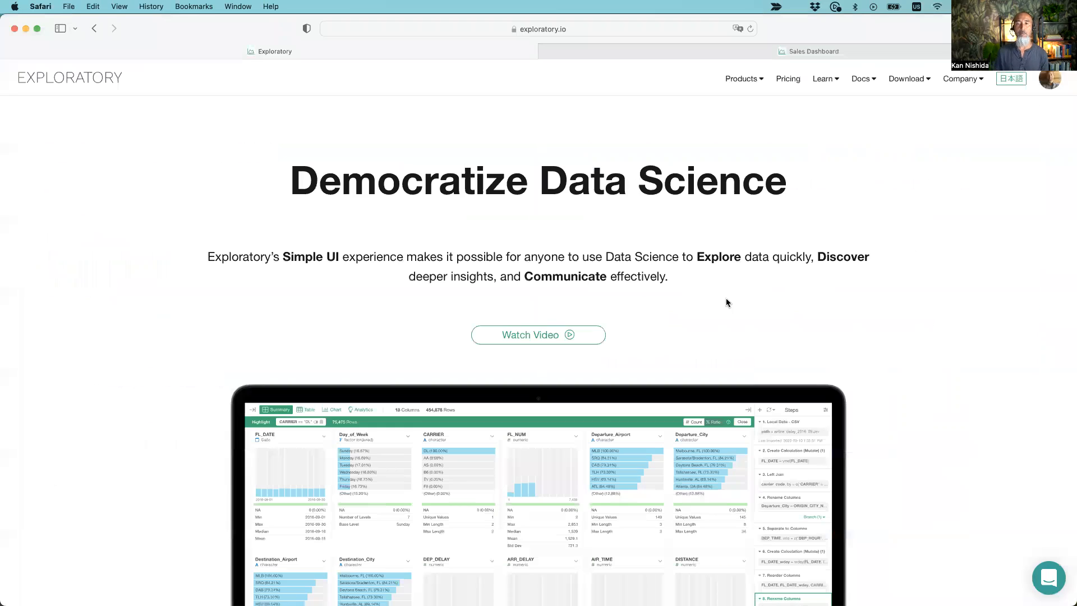
pyautogui.click(638, 52)
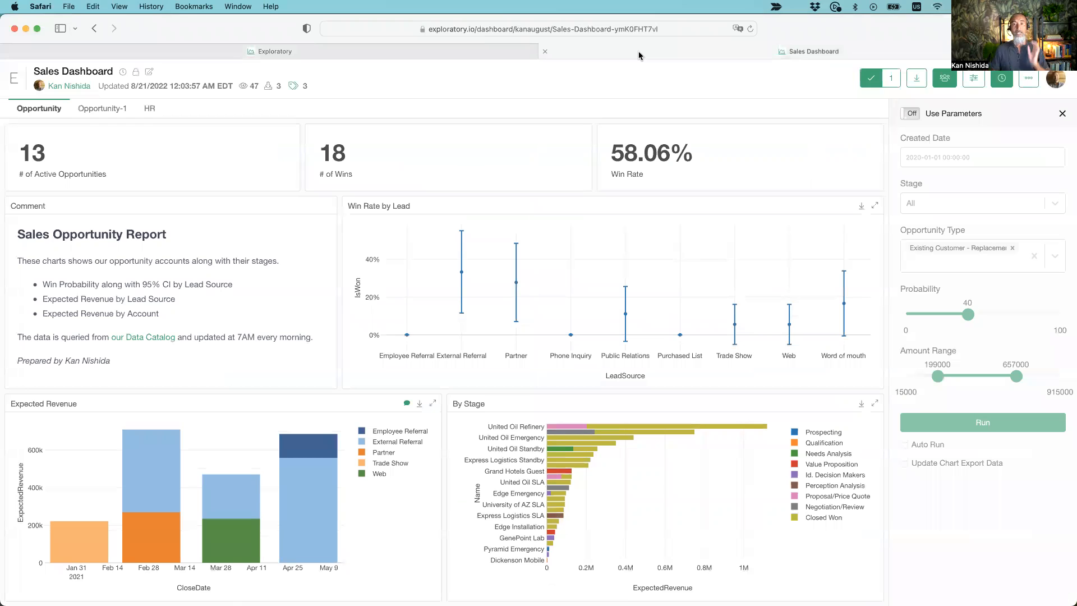
pyautogui.click(544, 29)
pyautogui.press('super+c')
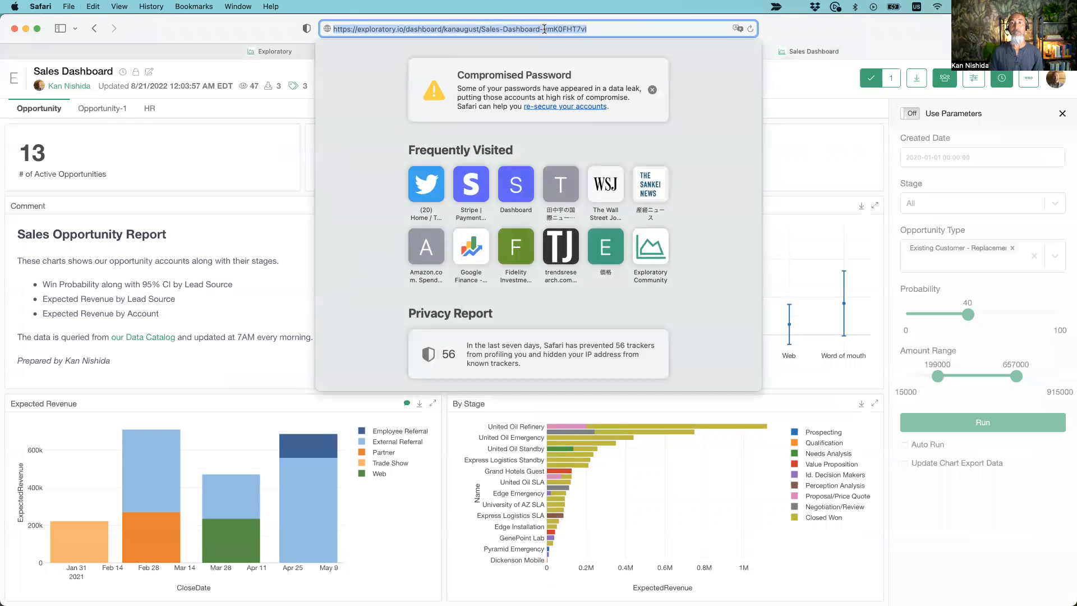
pyautogui.click(800, 34)
pyautogui.press('super+Tab')
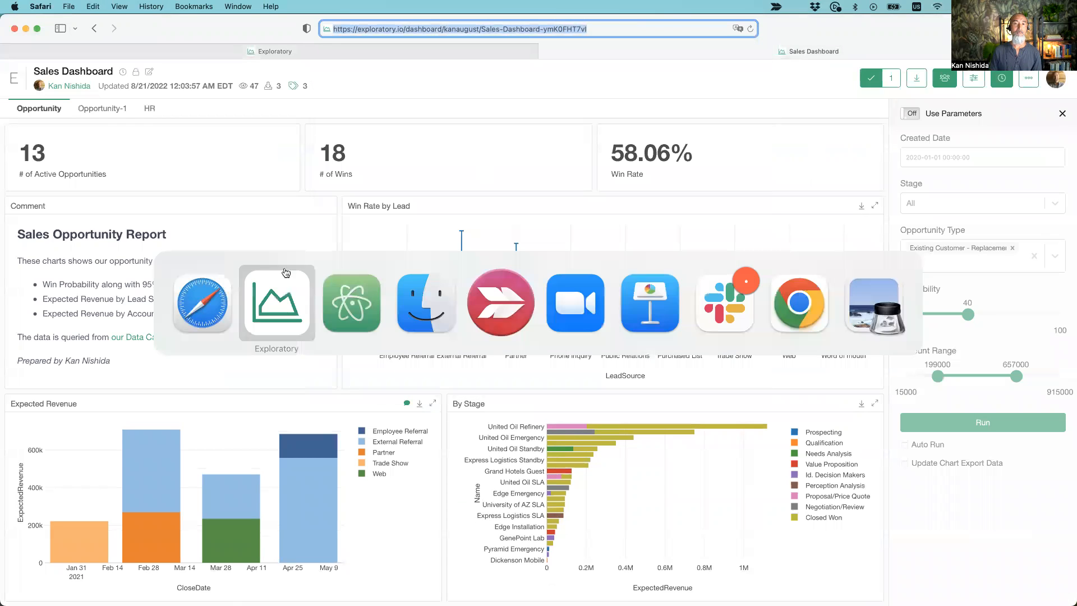
pyautogui.press('super+Tab')
pyautogui.press('super+Tab')
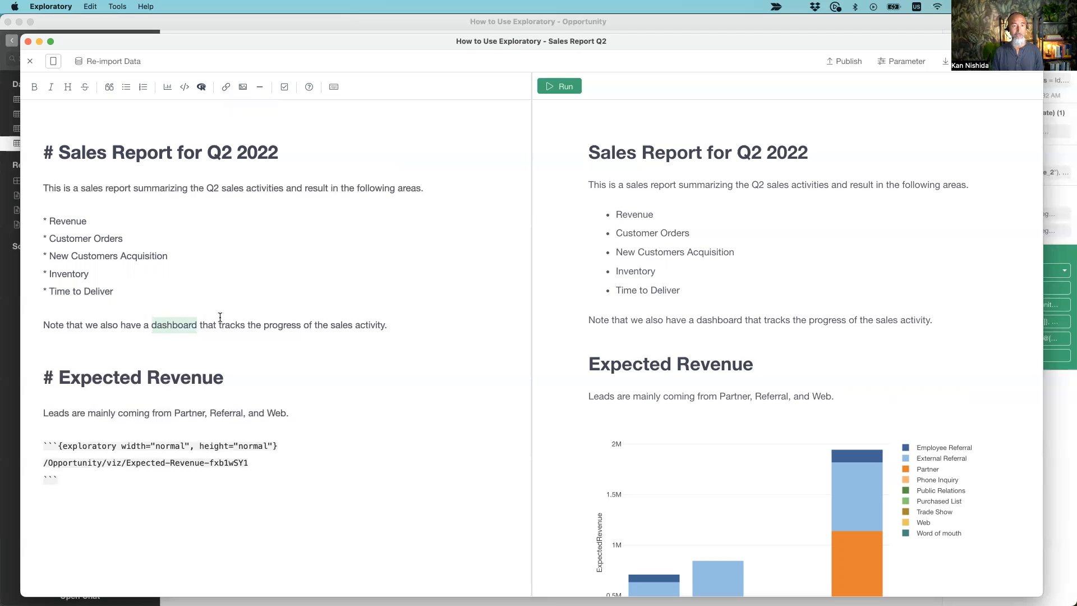
# Turn the selected word "dashboard" into a link to the copied Sales Dashboard URL and run the note.
pyautogui.press('super+k')
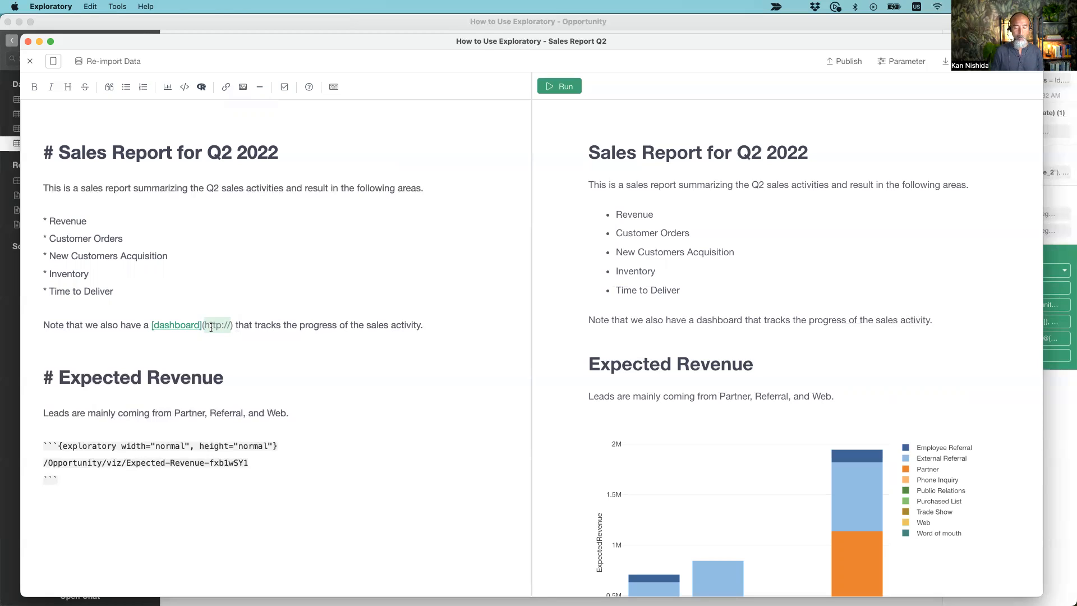
pyautogui.press('super+v')
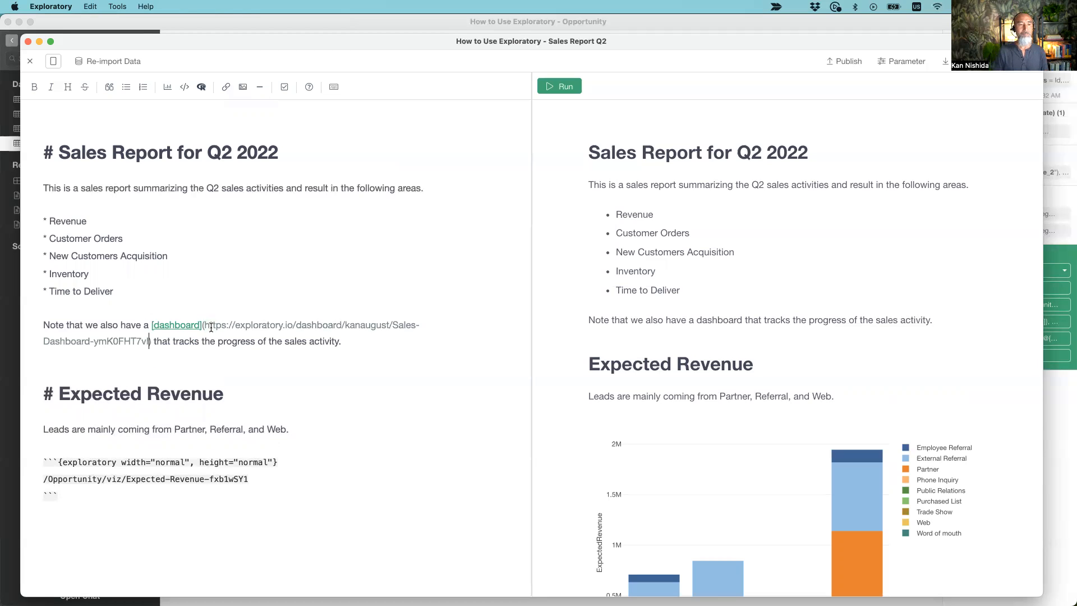
pyautogui.click(569, 88)
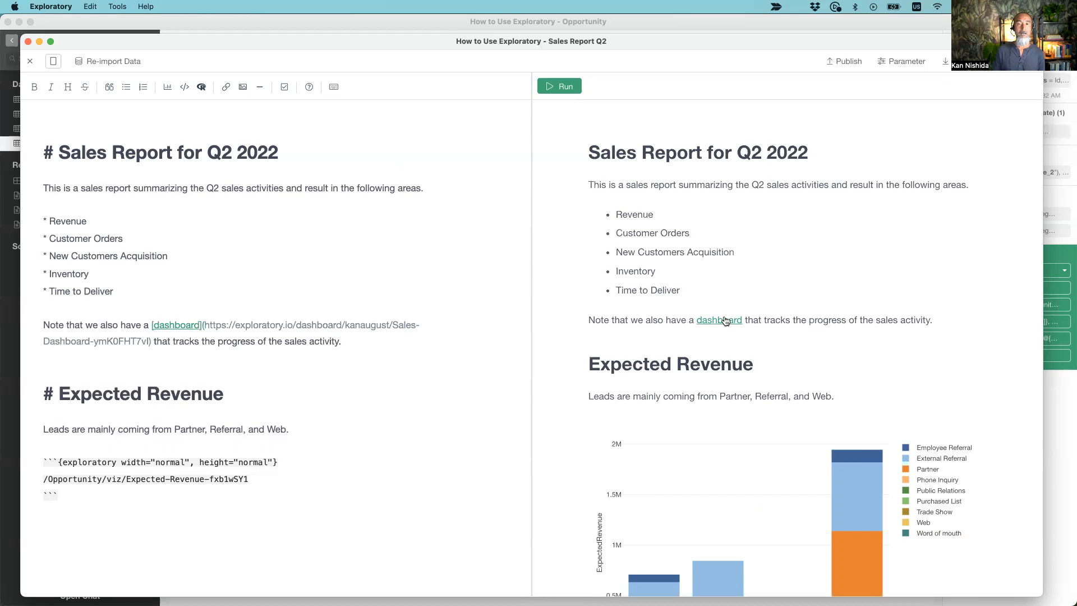
# Switch to Safari to view the Sales Dashboard that the link points to, and return to the note in Exploratory.
pyautogui.press('super+Tab')
pyautogui.press('super+Tab')
pyautogui.press('super+Tab')
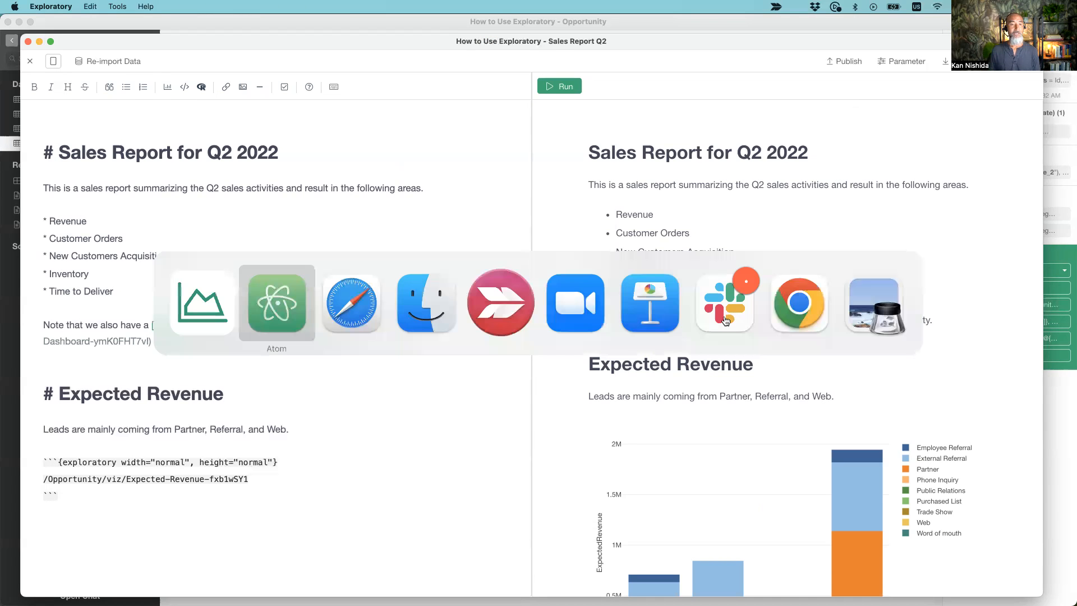
pyautogui.press('super+Tab')
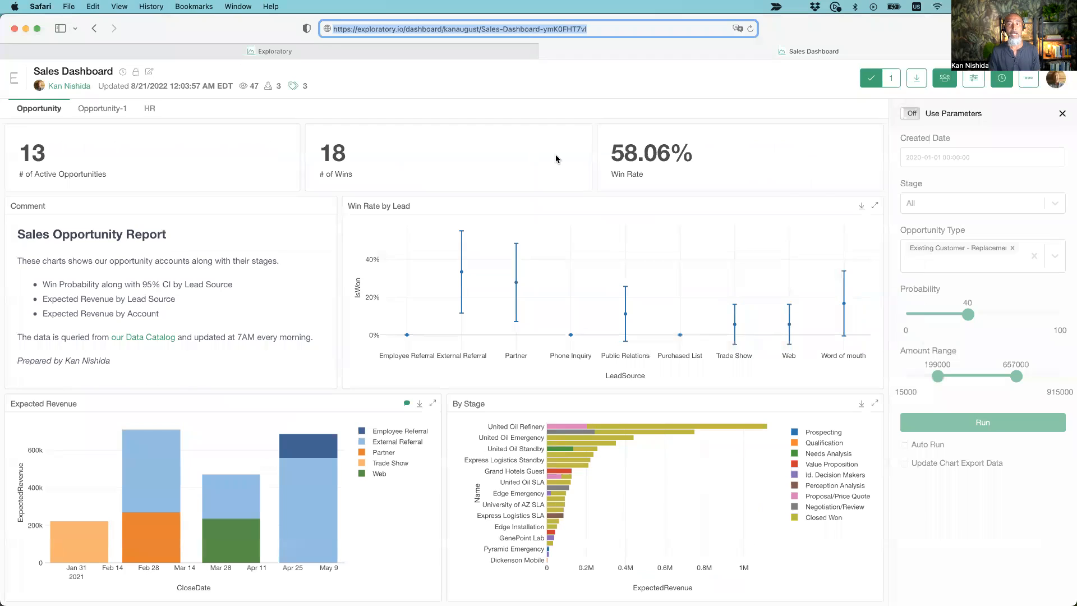
pyautogui.press('super+Tab')
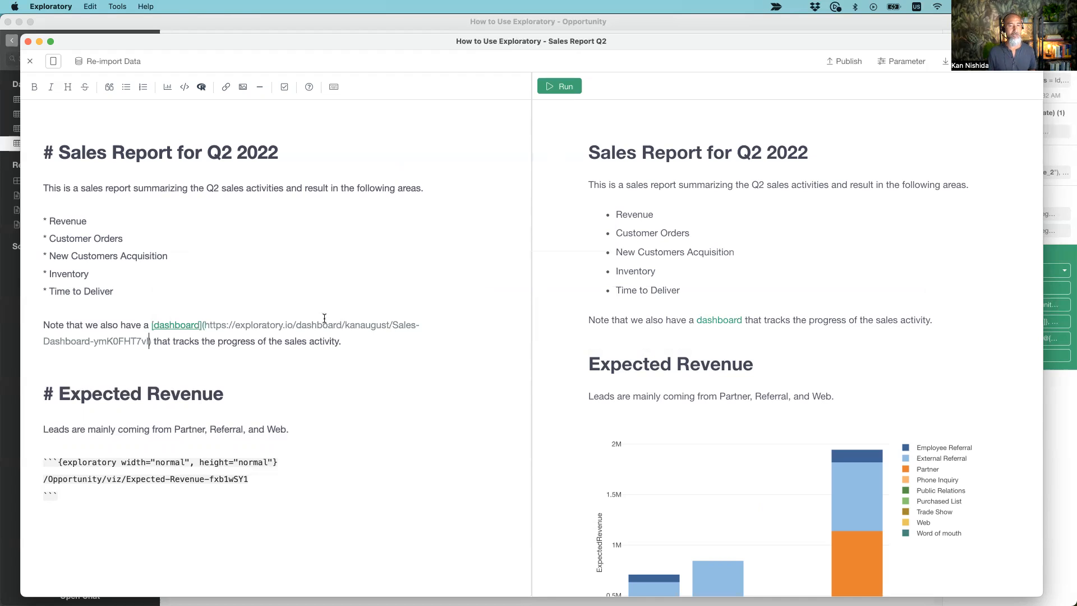
# Review the note editor's keyboard shortcuts for formatting, block formatting and refresh, and close the list.
pyautogui.click(334, 88)
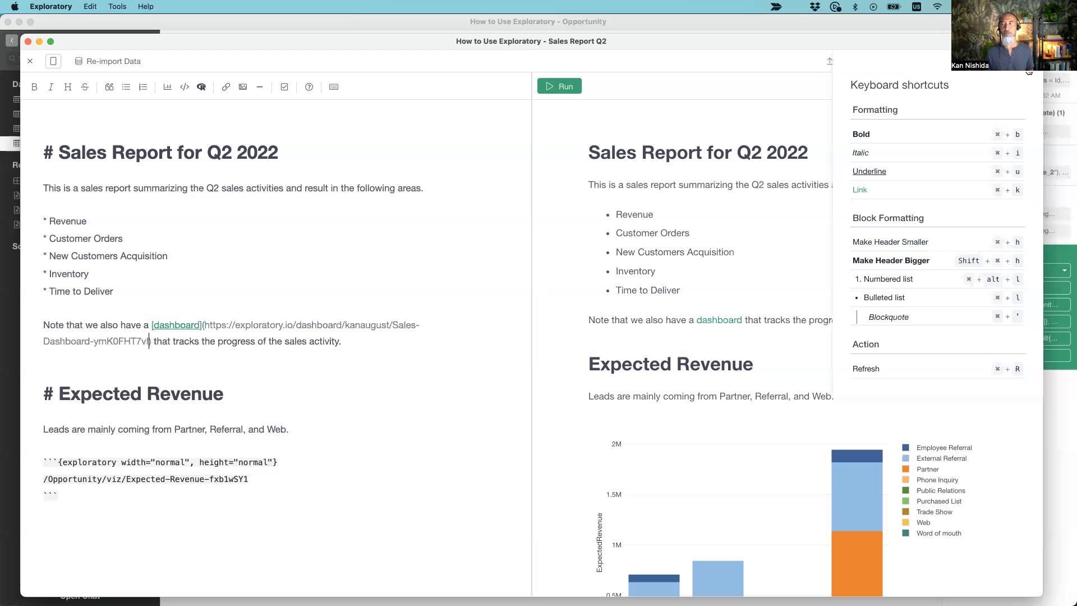
pyautogui.click(1028, 71)
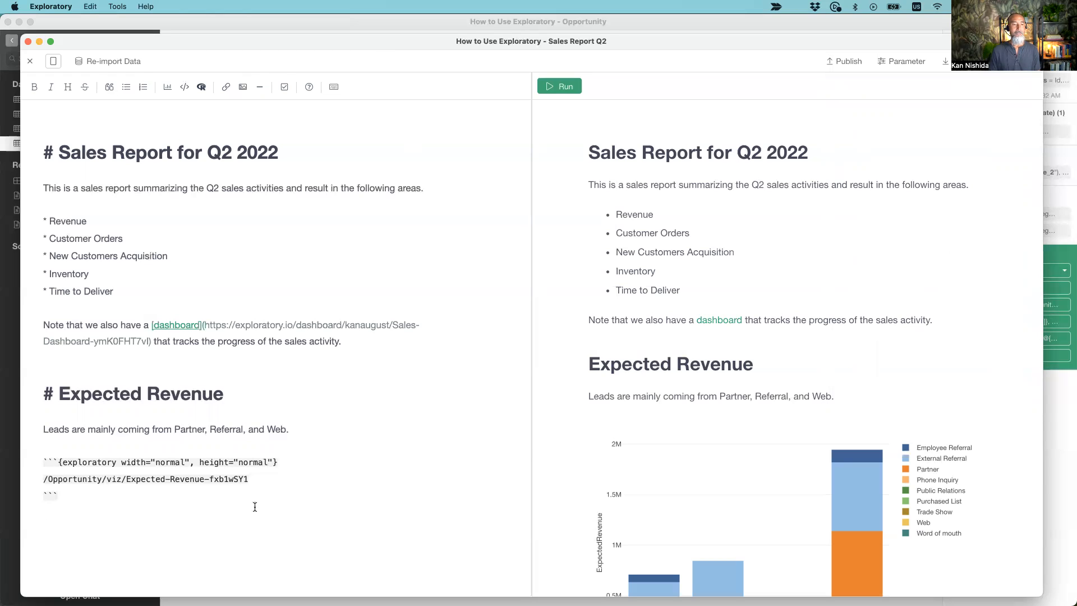
# Add the Opportunity data frame's By Stage chart below the Expected Revenue chart and run the note.
pyautogui.click(167, 86)
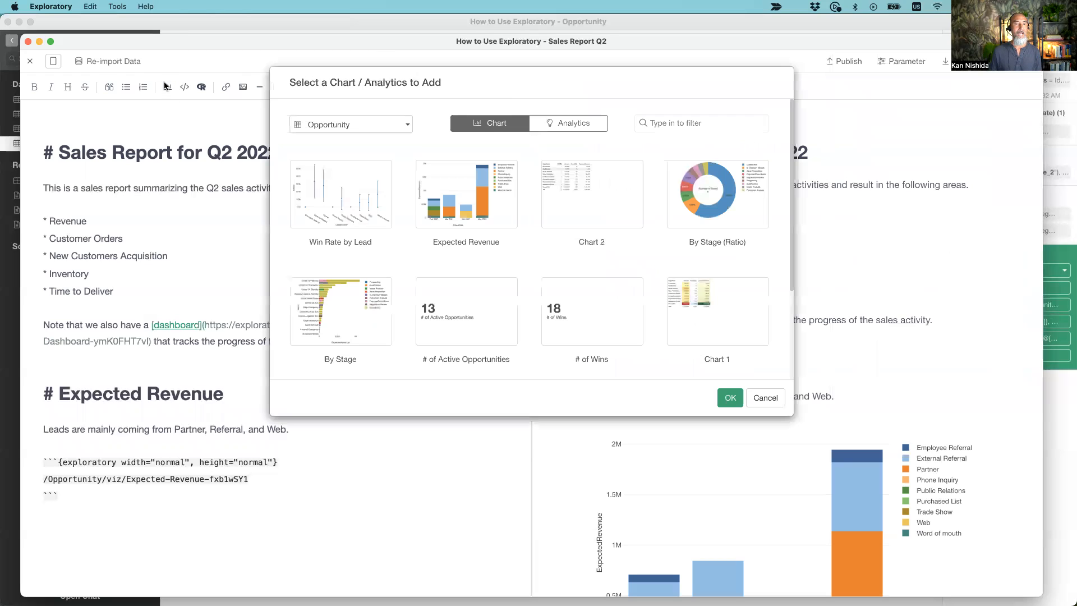
pyautogui.click(320, 326)
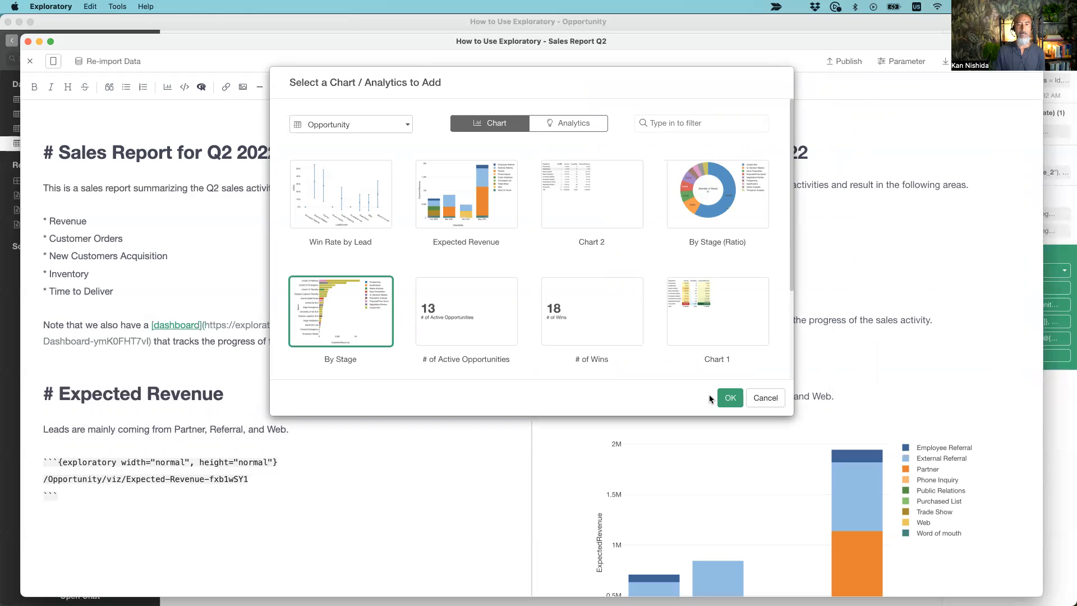
pyautogui.click(730, 398)
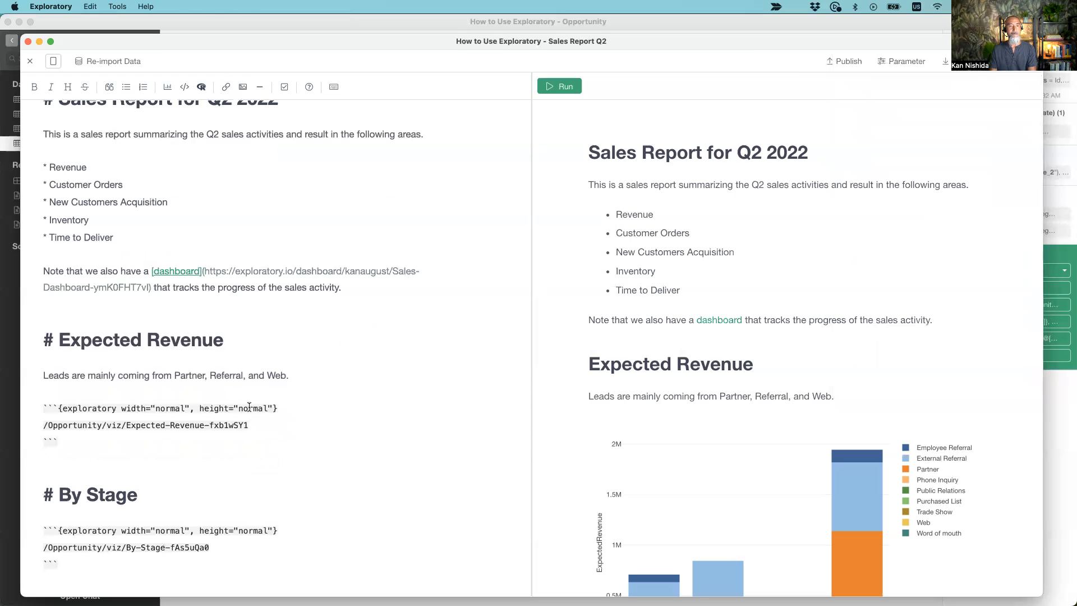
pyautogui.click(565, 91)
pyautogui.moveTo(539, 39); pyautogui.dragTo(531, 14)
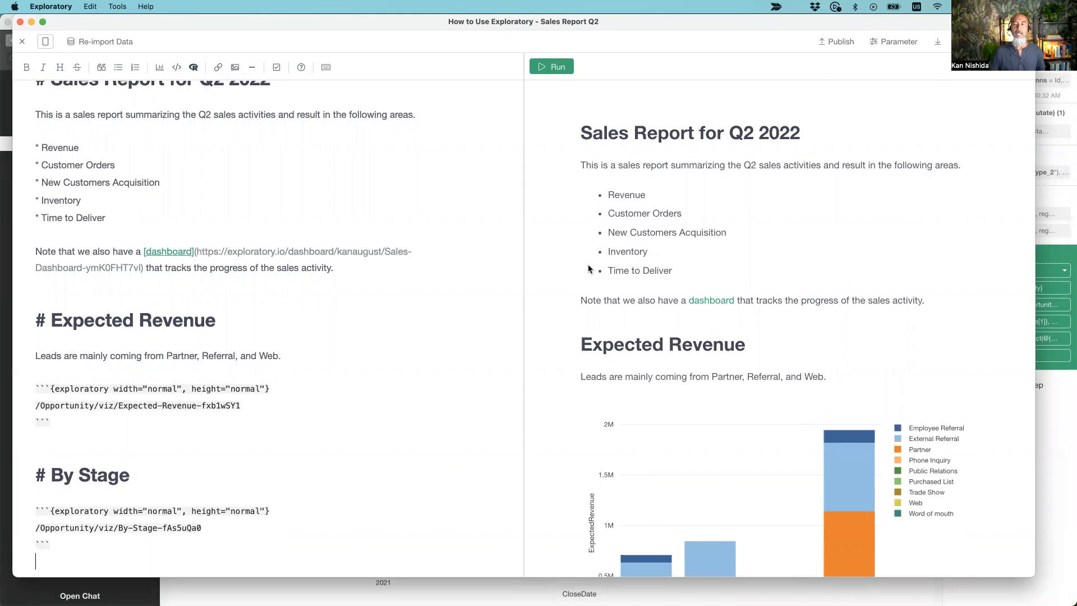
pyautogui.scroll(-8, 938, 364)
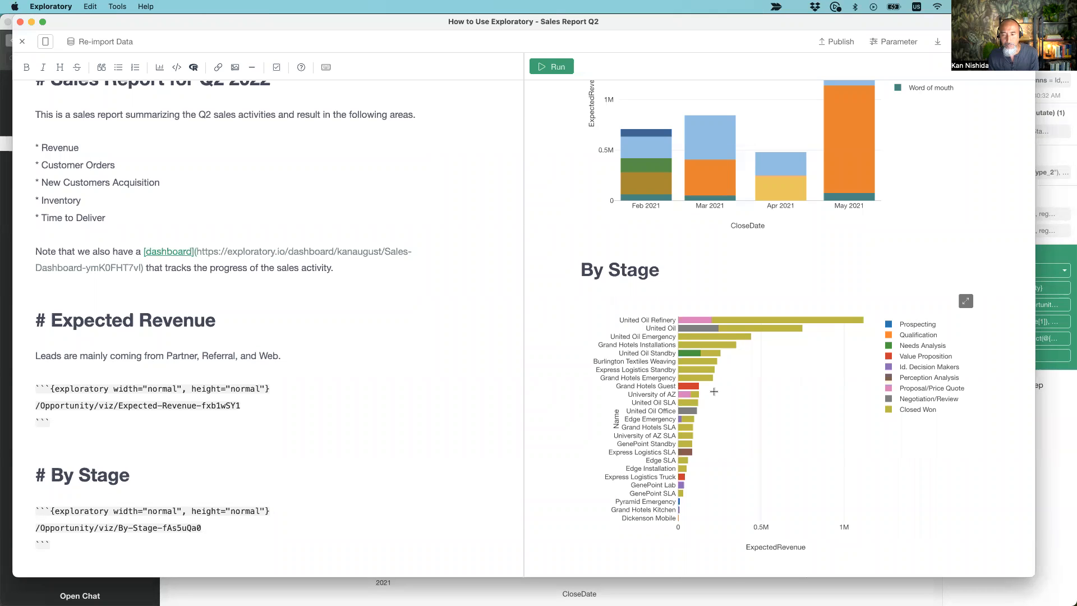
# View the By Stage chart enlarged in the preview and return it to its regular size.
pyautogui.moveTo(685, 403)
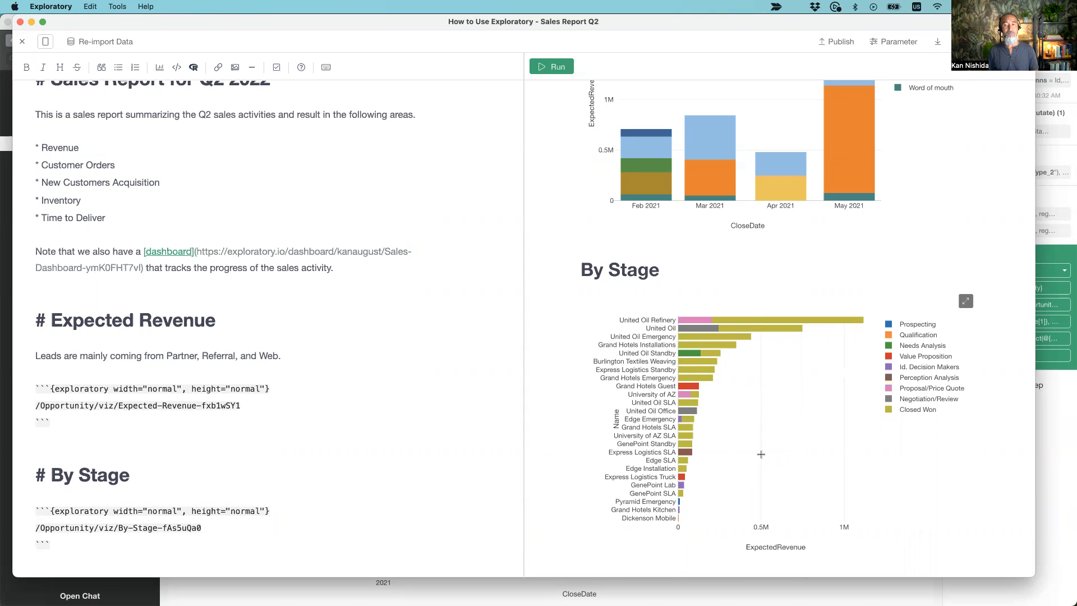
pyautogui.click(966, 303)
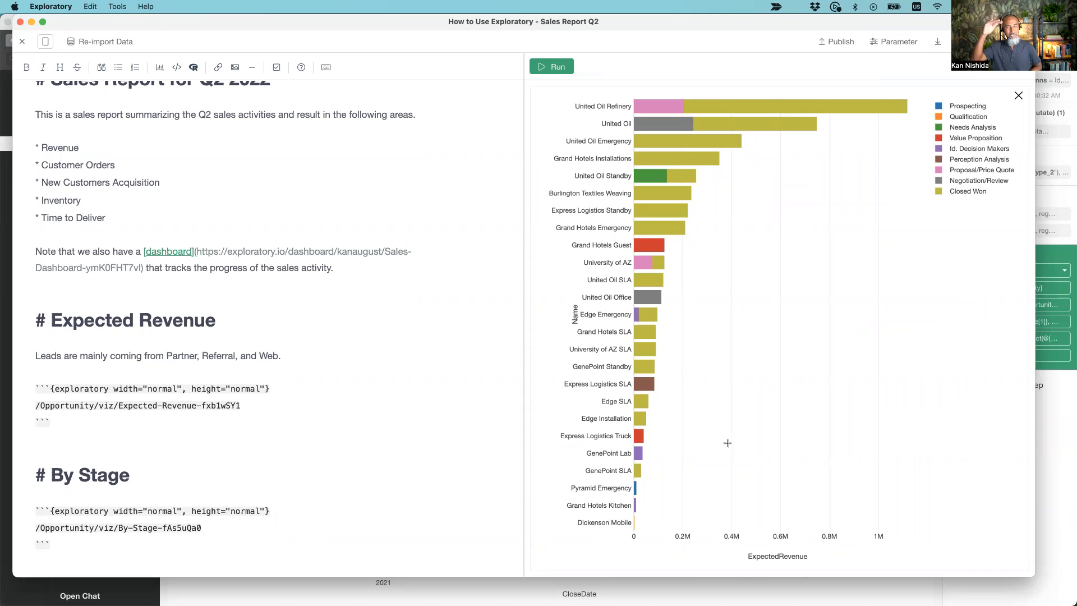
pyautogui.click(1018, 96)
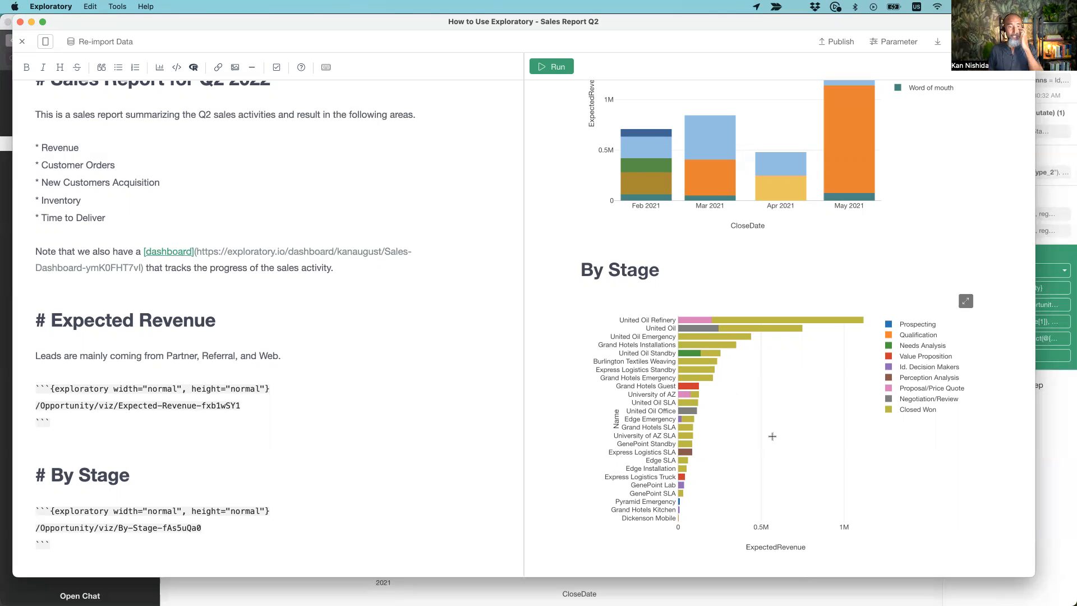
# Set the By Stage chart's height to "full" in its code block and run the note.
pyautogui.scroll(-1, 243, 511)
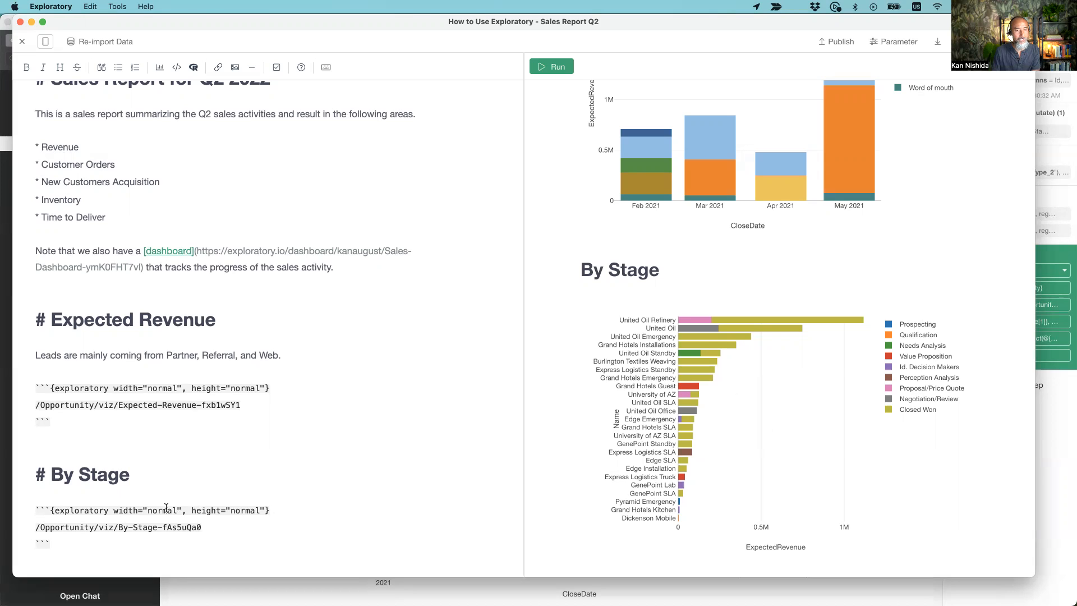
pyautogui.doubleClick(245, 510)
pyautogui.write('full')
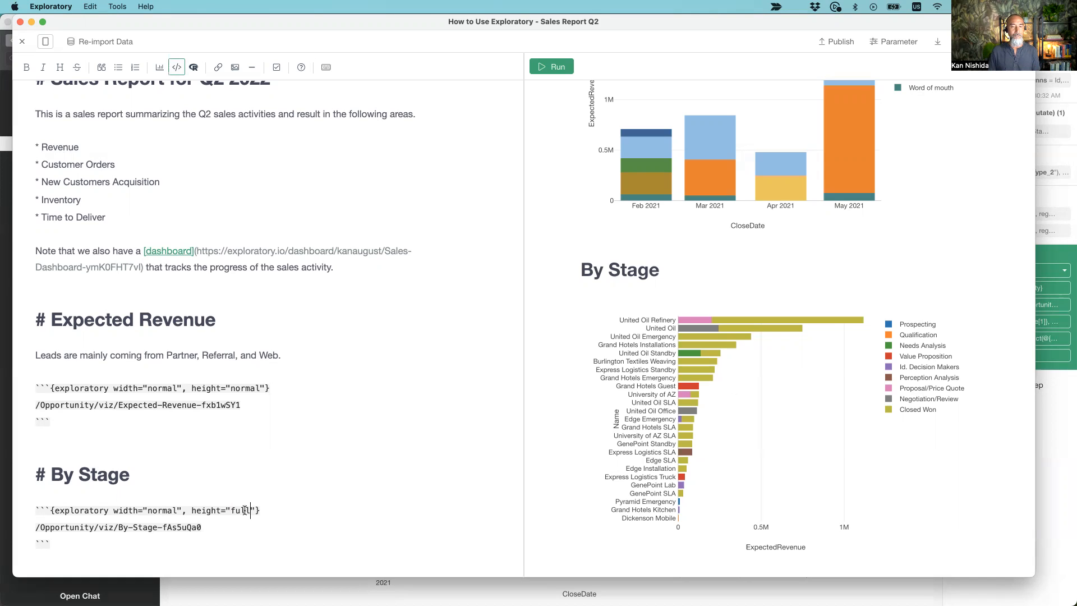
pyautogui.click(551, 68)
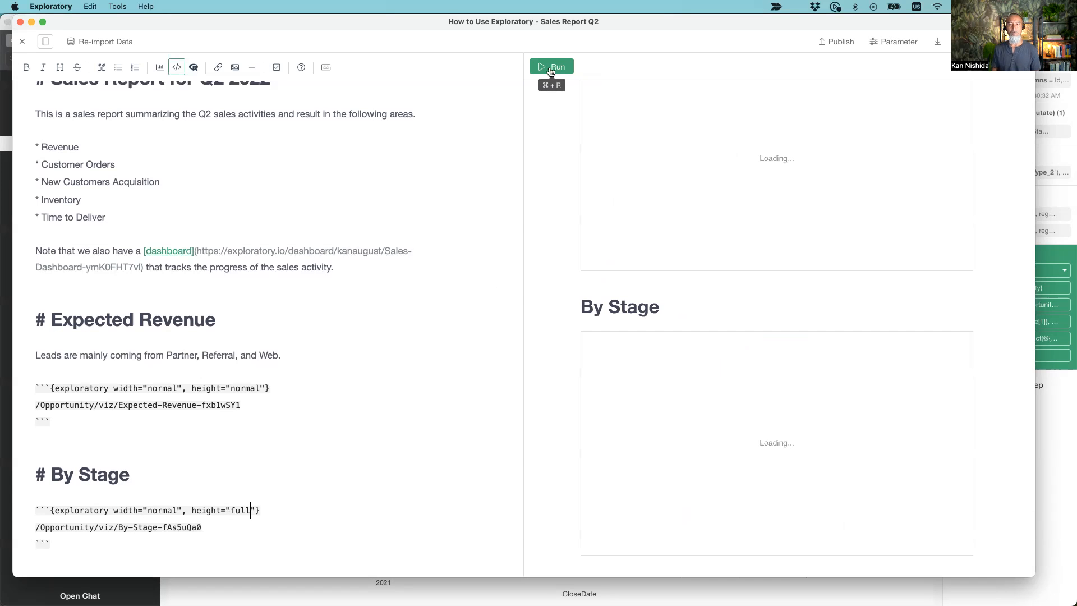
pyautogui.scroll(-8, 576, 336)
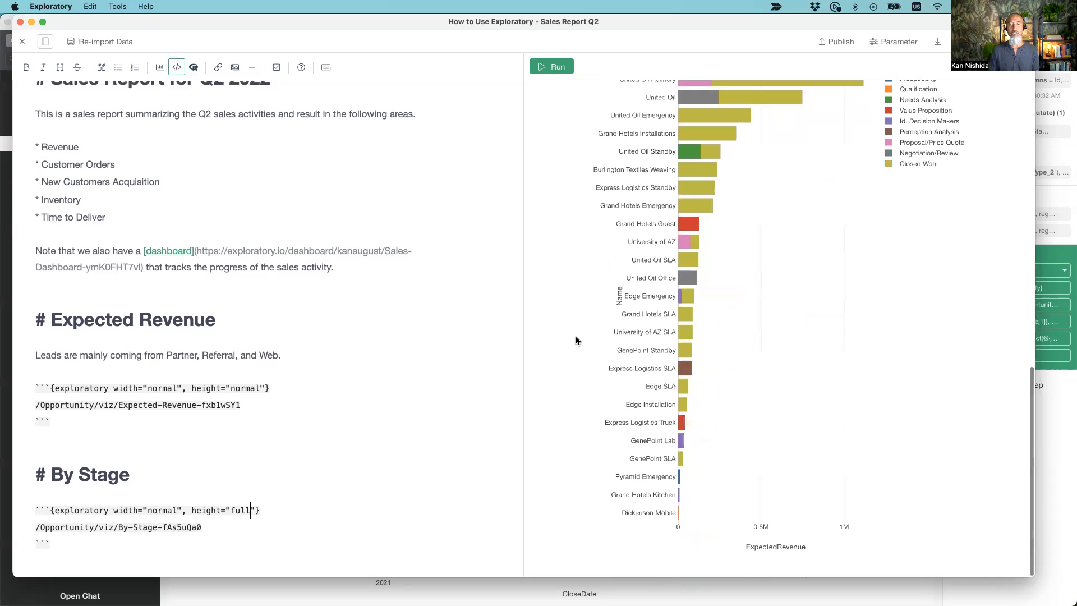
# Open the note as a web page in Safari and look through its text and charts.
pyautogui.scroll(3, 576, 337)
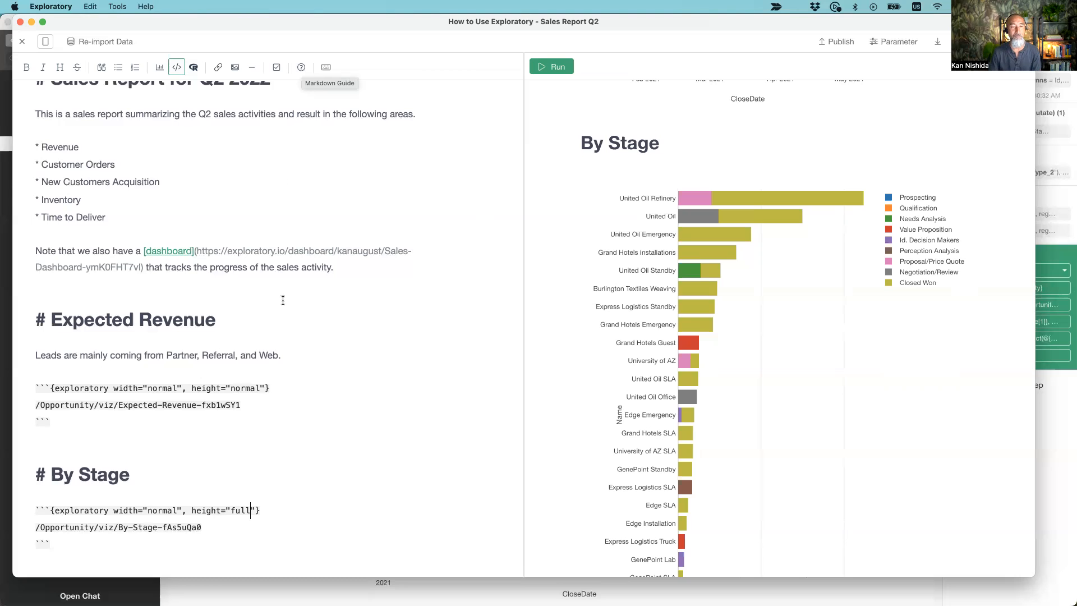
pyautogui.scroll(2, 281, 331)
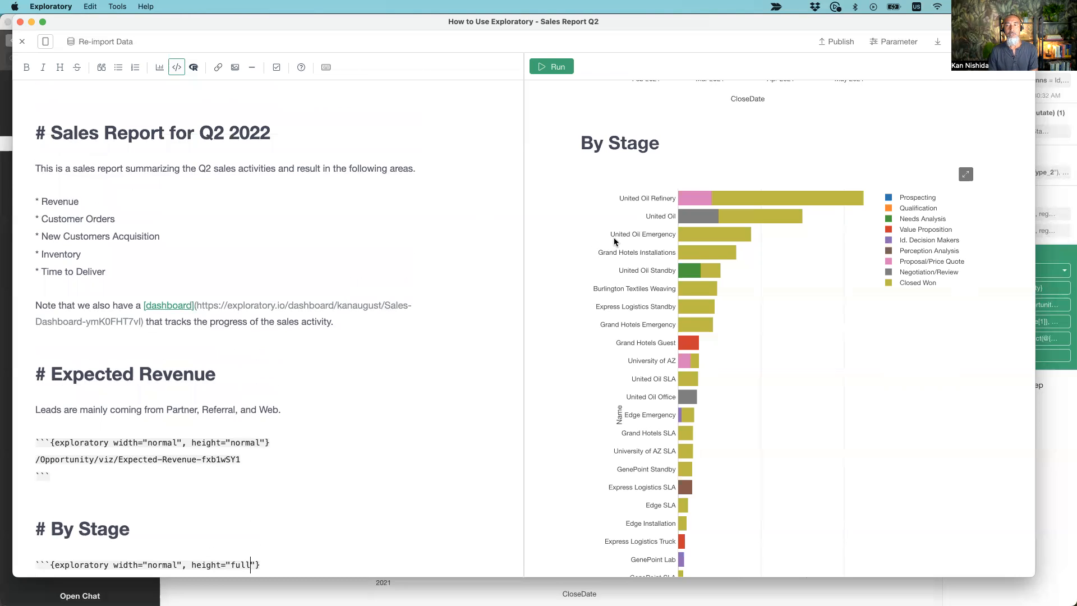
pyautogui.scroll(10, 617, 247)
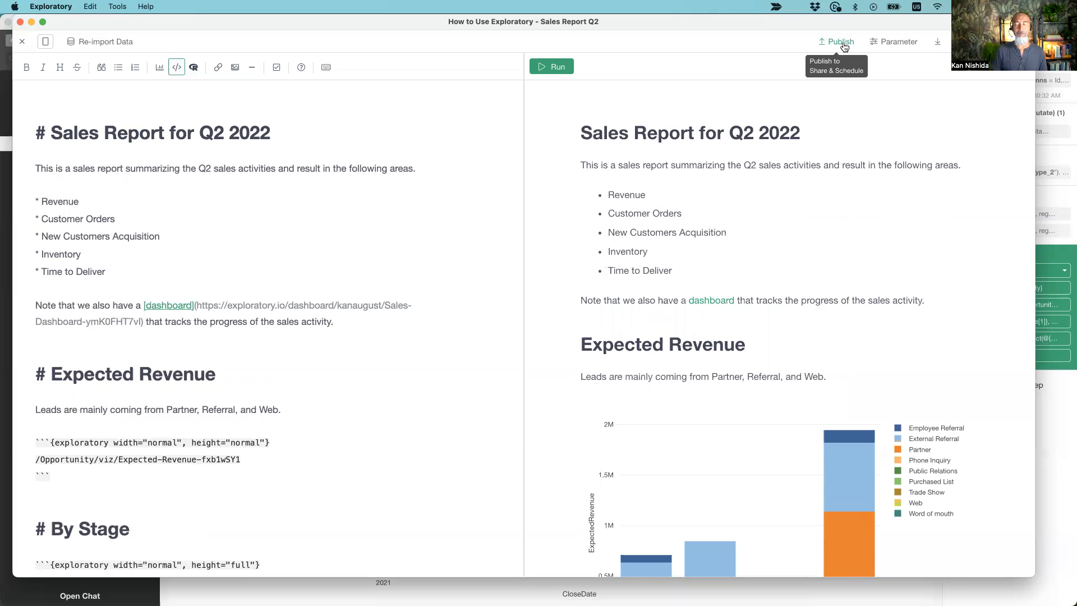
pyautogui.click(938, 47)
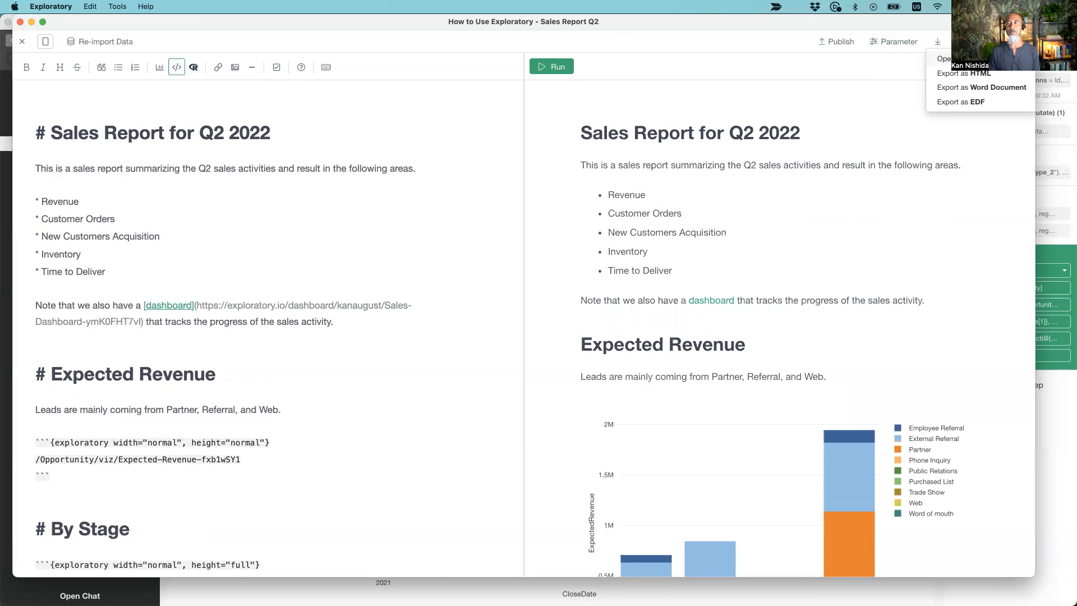
pyautogui.click(944, 58)
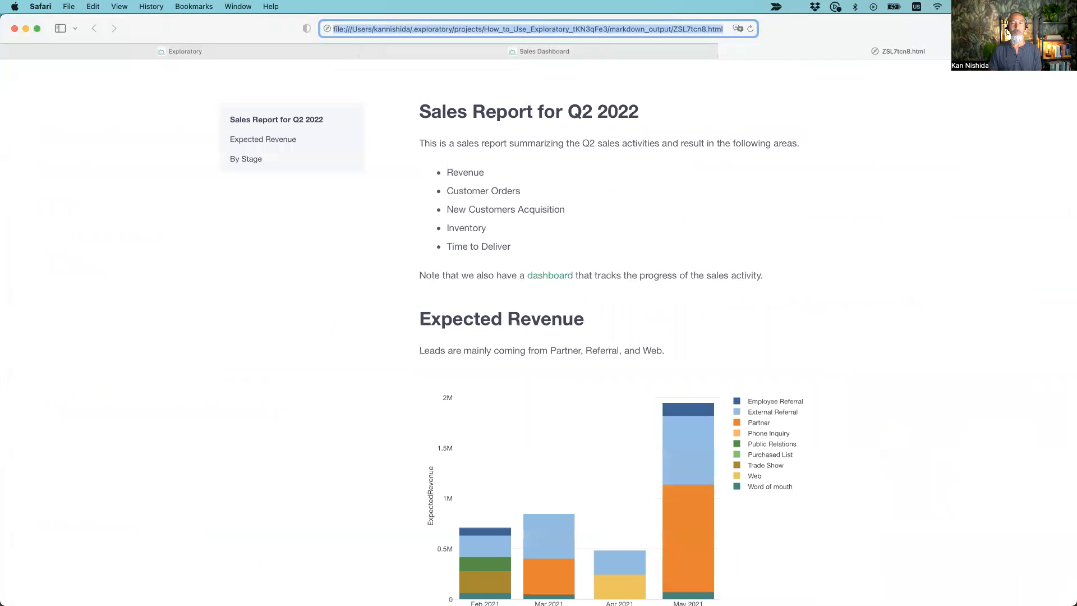
pyautogui.scroll(-5, 674, 257)
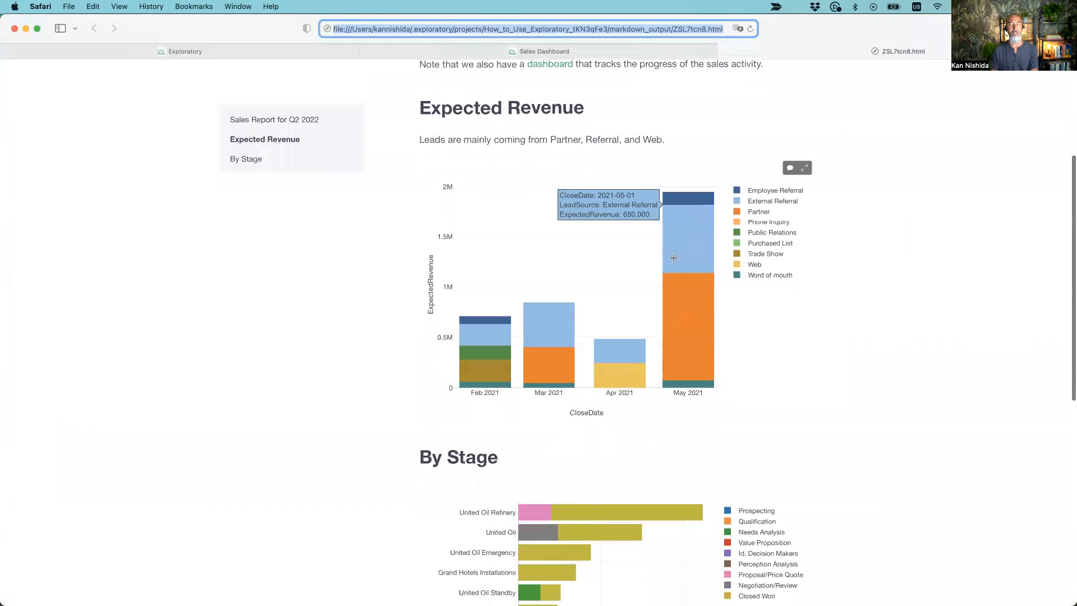
pyautogui.scroll(5, 673, 257)
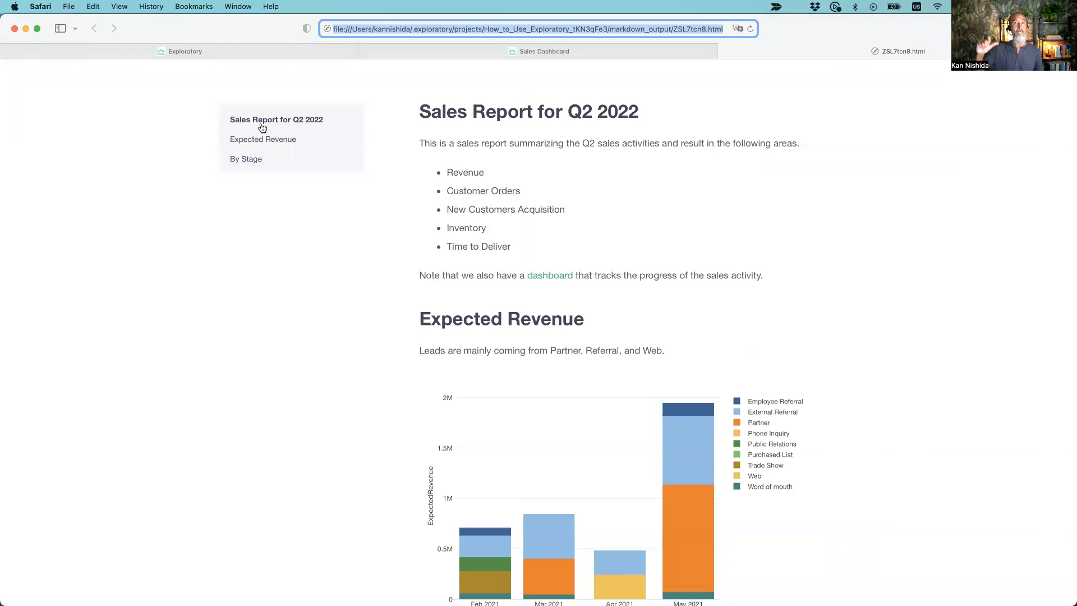
# Use the page's table of contents to visit By Stage and Sales Report for Q2 2022, and return to the note in Exploratory.
pyautogui.press('super+Tab')
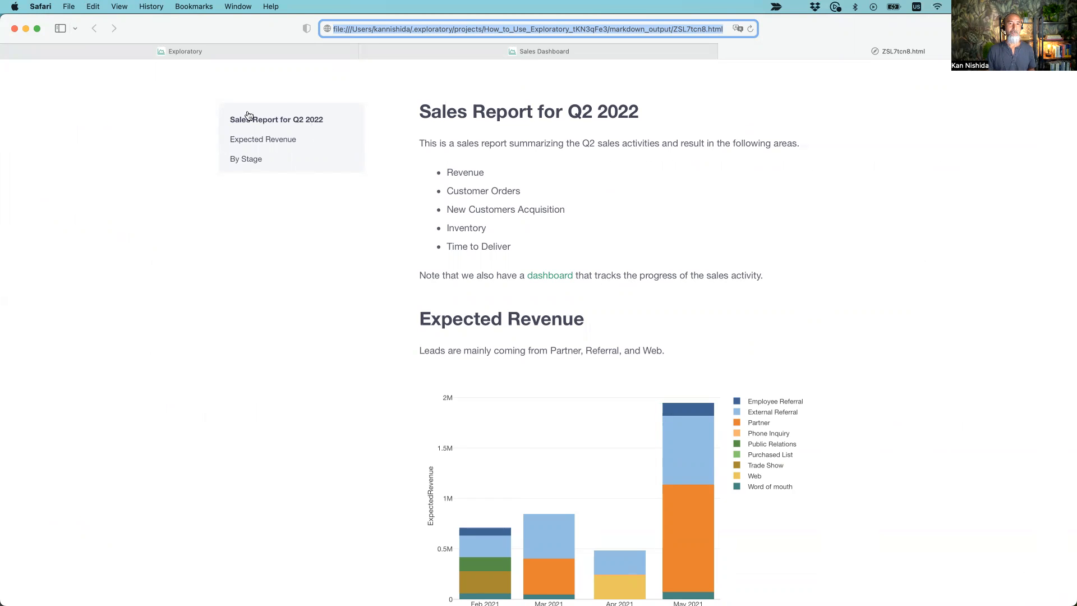
pyautogui.click(245, 160)
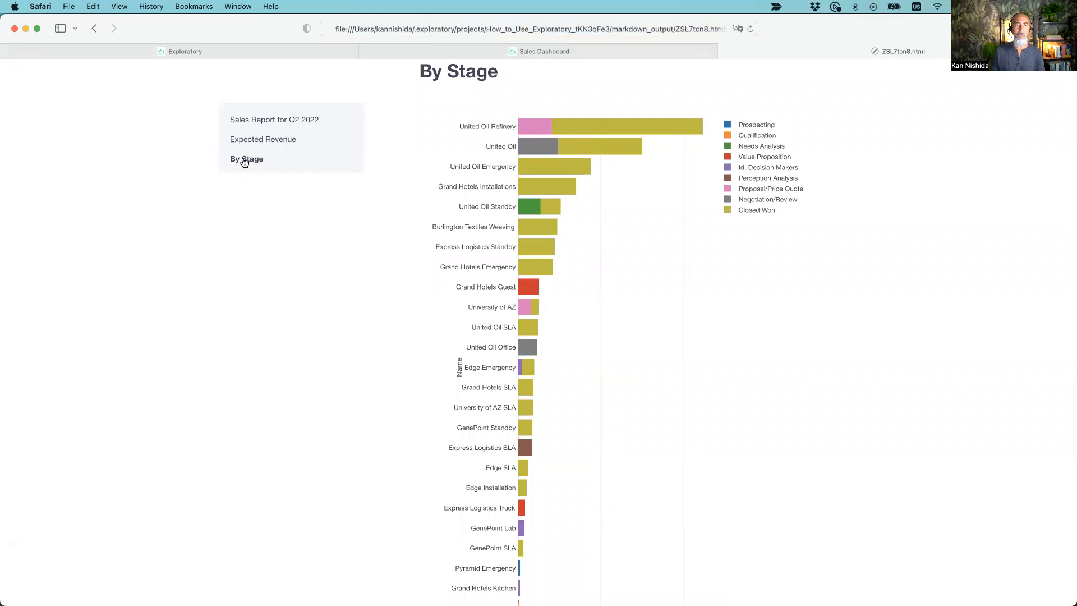
pyautogui.click(258, 121)
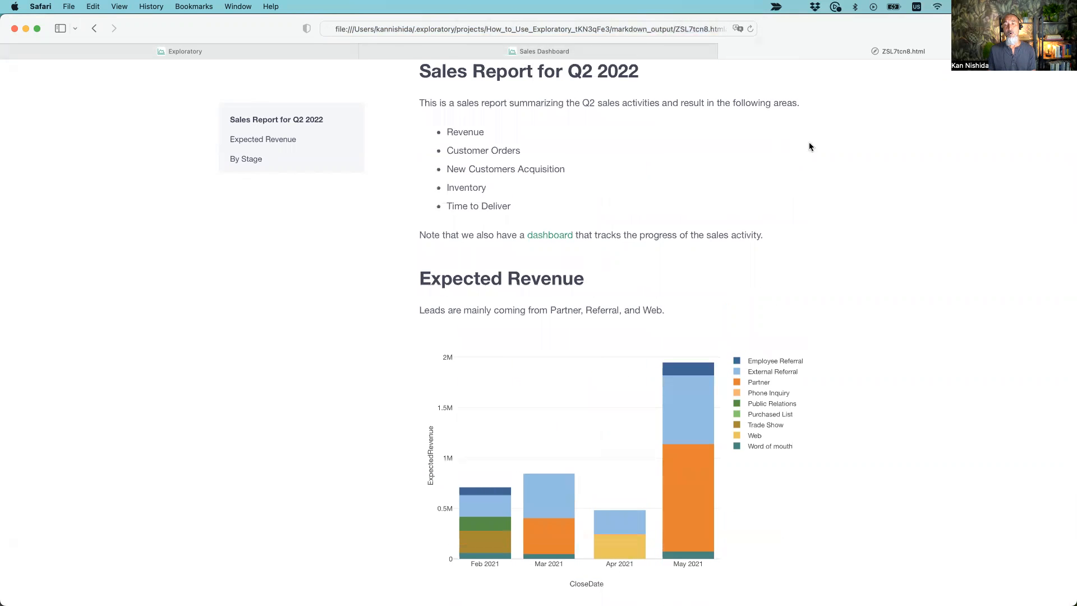
pyautogui.scroll(1, 811, 144)
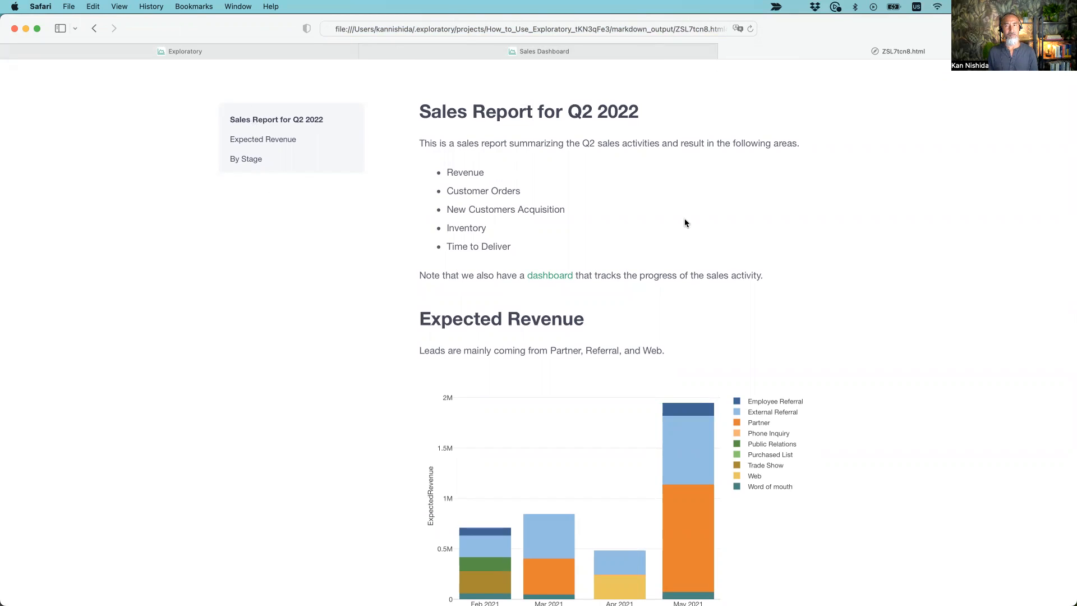
pyautogui.press('super+Tab')
pyautogui.press('super+shift+Tab')
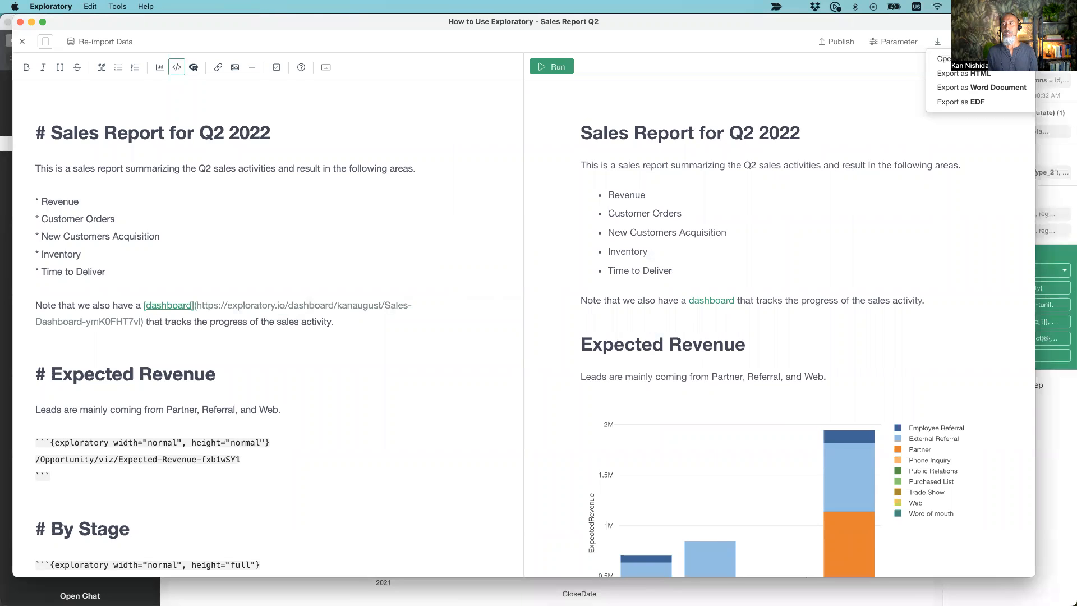
# Review the note's table of contents, style and chart settings, including the header depth, and close them.
pyautogui.click(970, 58)
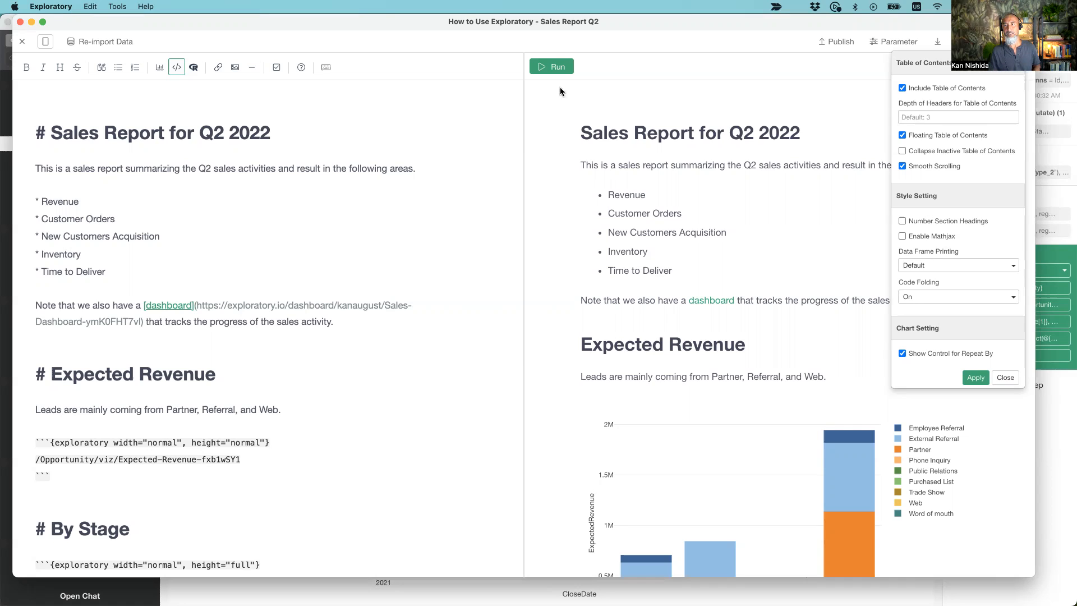
pyautogui.click(914, 115)
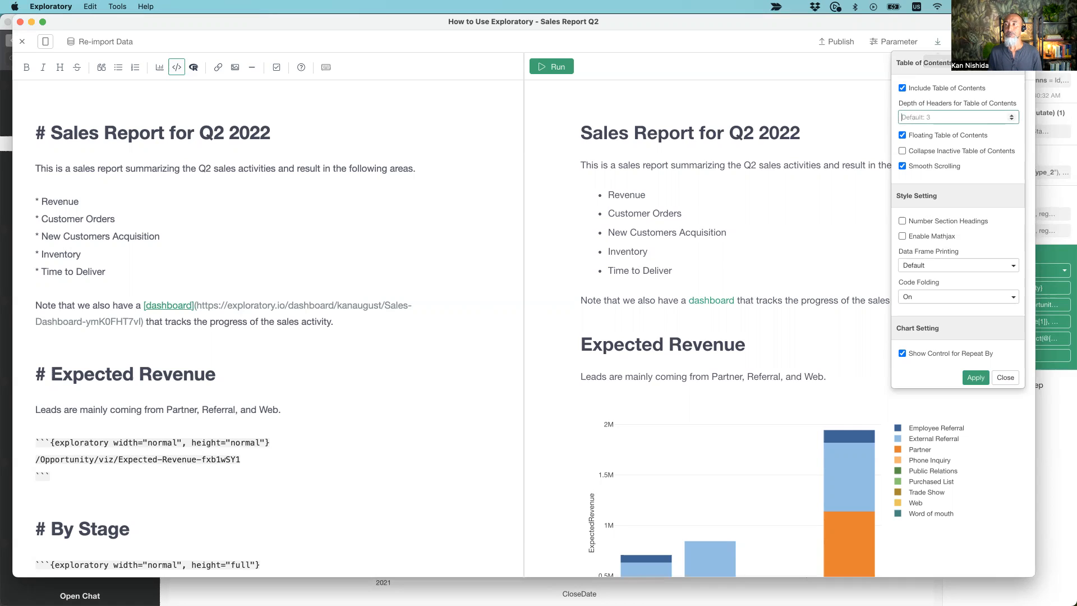
pyautogui.click(958, 42)
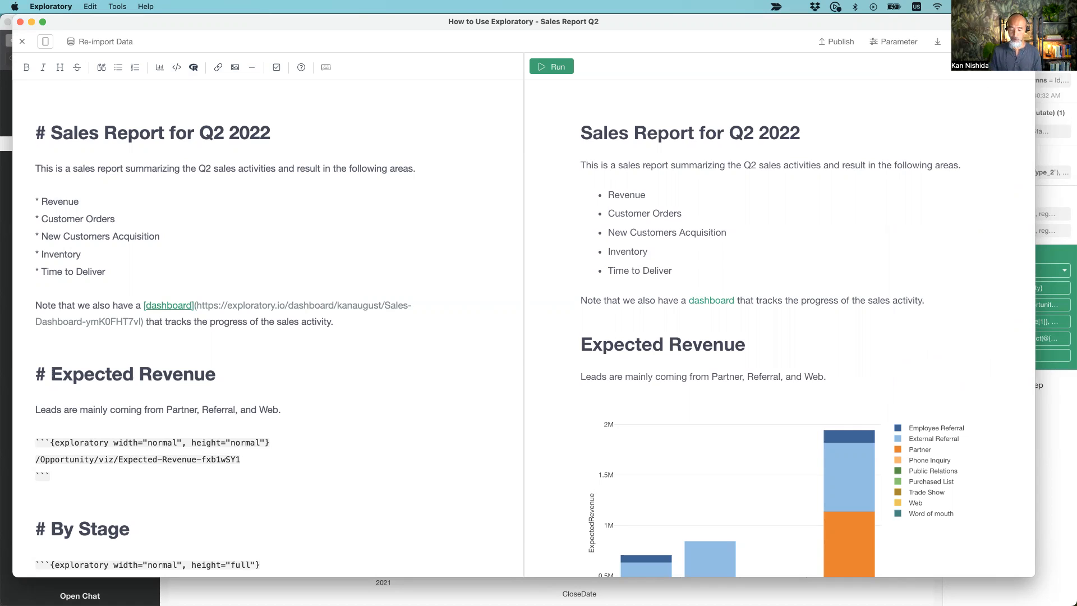
# Insert an empty line above the Sales Report for Q2 2022 heading, and open and cancel the image file picker.
pyautogui.press('BackSpace')
pyautogui.press('Return')
pyautogui.press('Up')
pyautogui.press('Return')
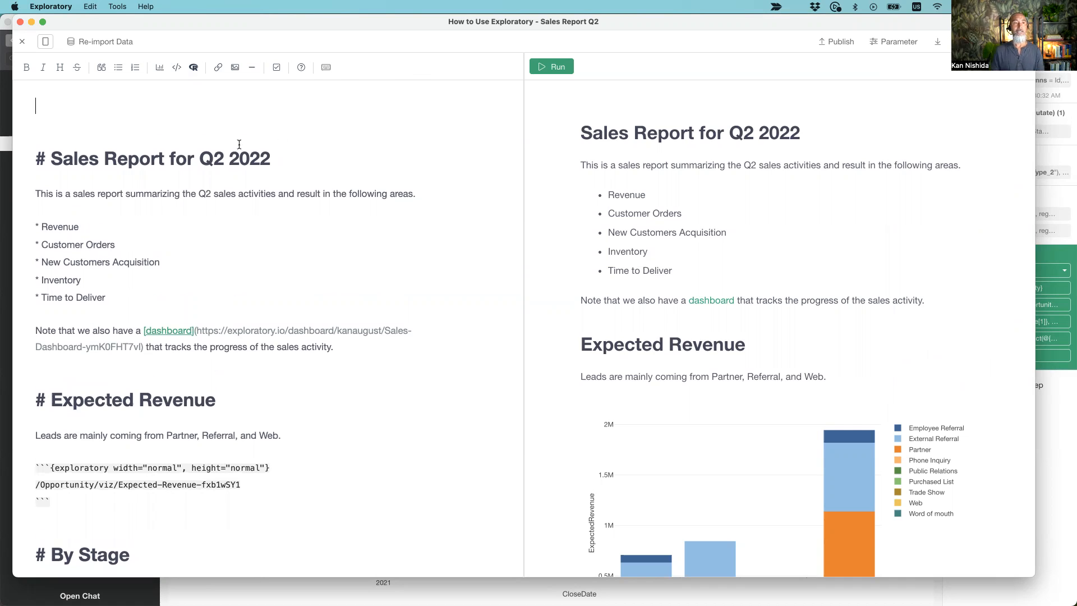
pyautogui.click(235, 74)
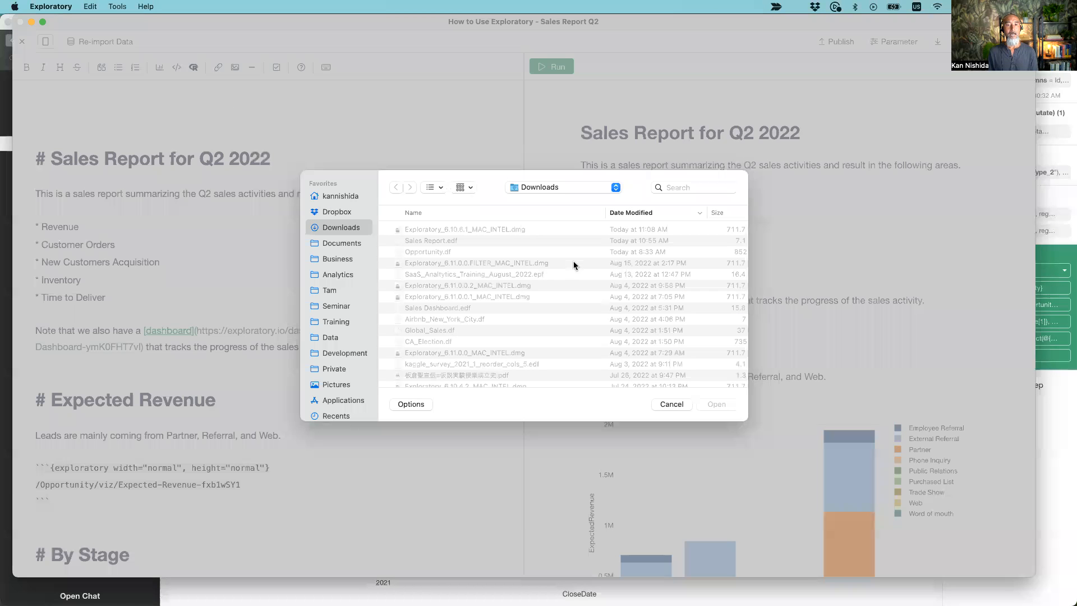
pyautogui.click(671, 404)
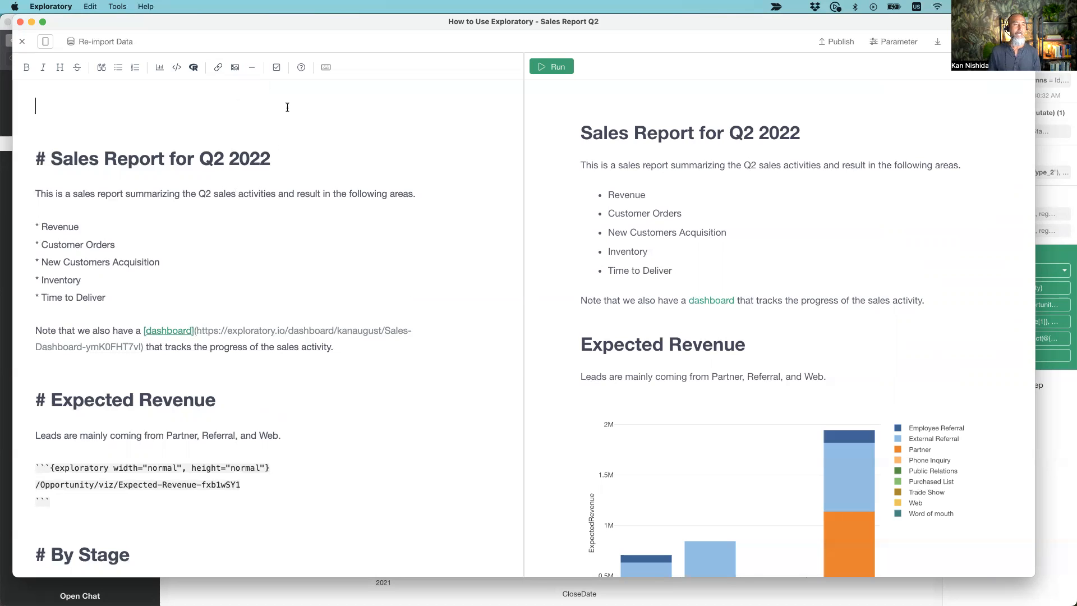
# Switch to Finder and select Sales-report.png in the Seminar folder's how-to-use-exploratory subfolder.
pyautogui.press('super+Tab')
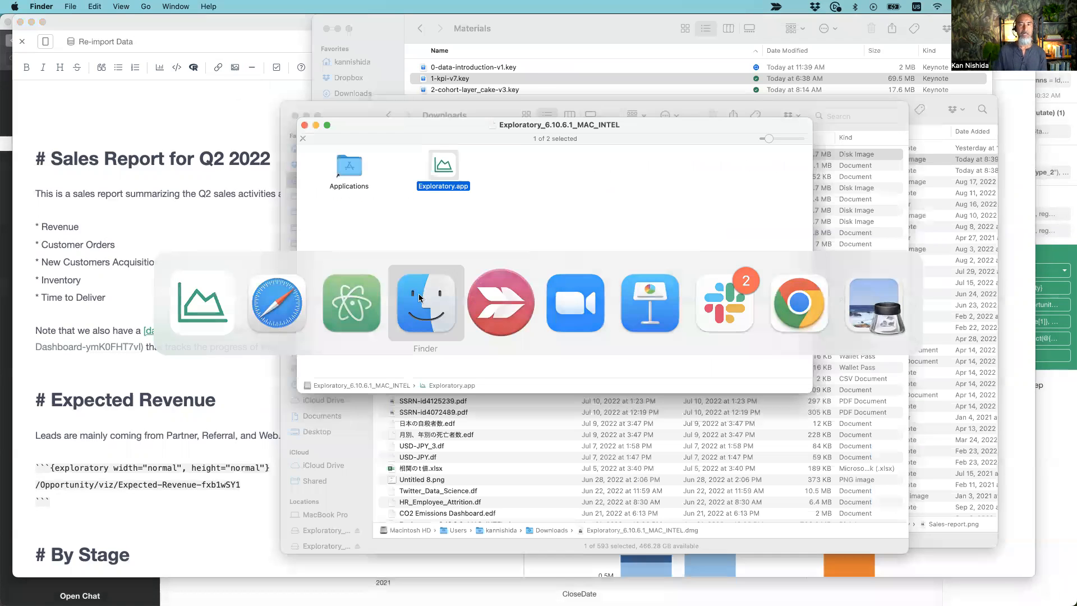
pyautogui.click(360, 116)
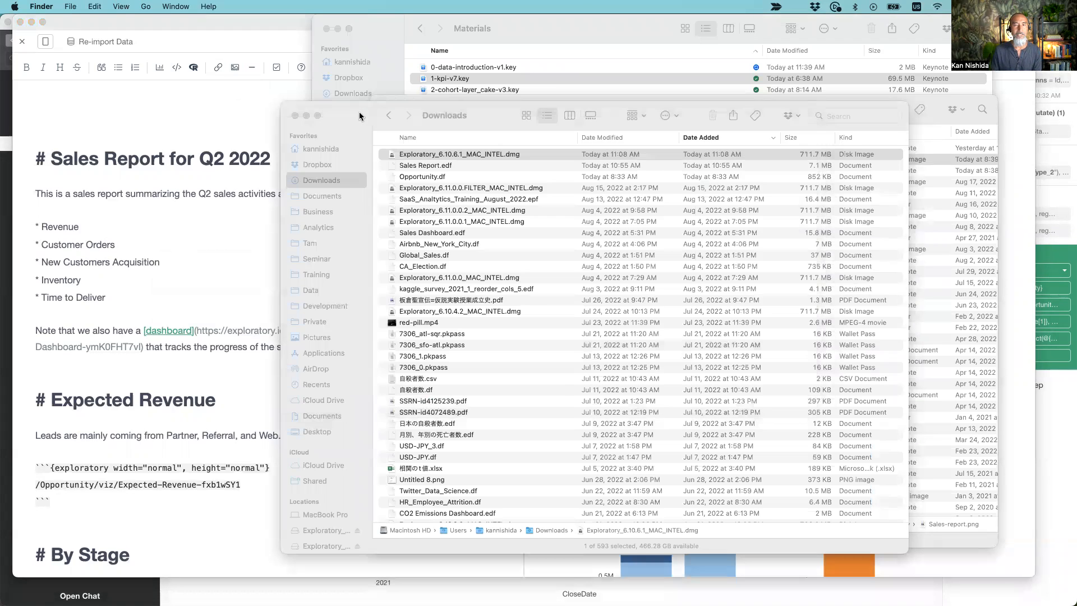
pyautogui.moveTo(413, 104); pyautogui.dragTo(428, 97)
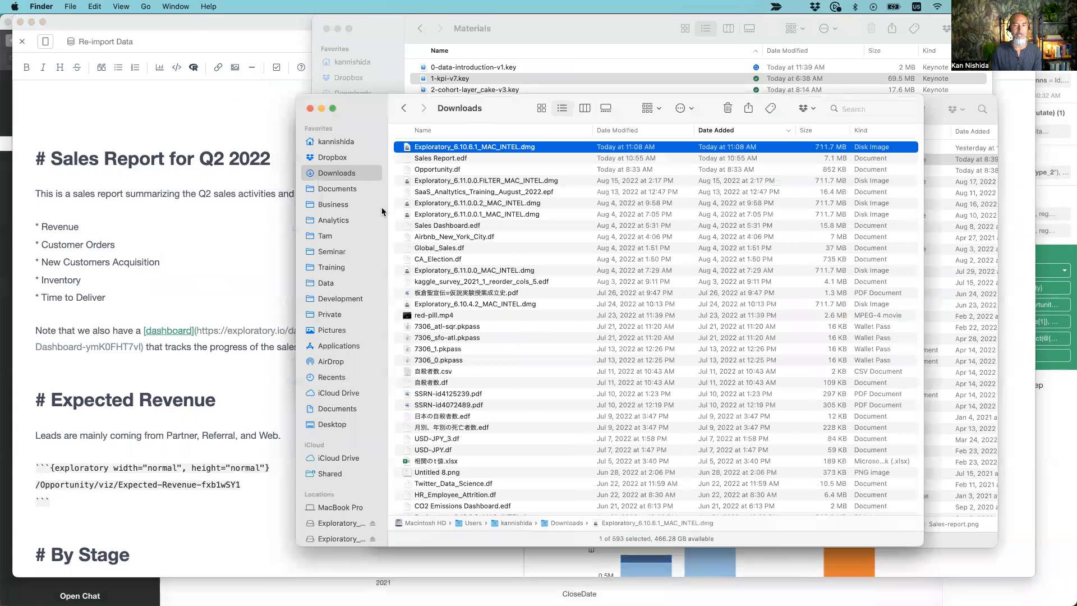
pyautogui.moveTo(381, 211); pyautogui.dragTo(424, 188)
pyautogui.click(374, 228)
pyautogui.click(523, 128)
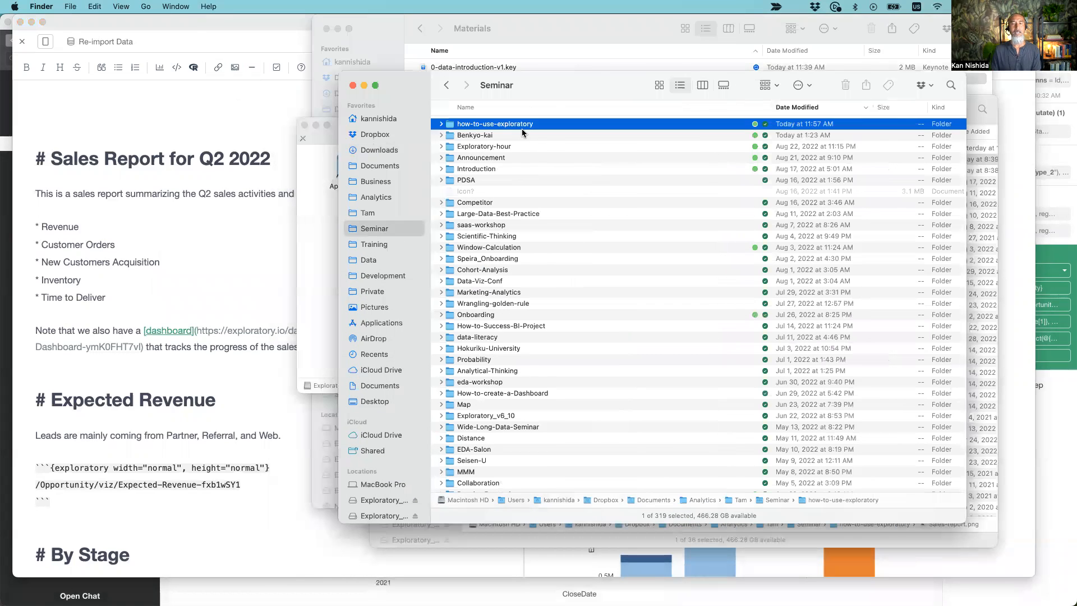
pyautogui.doubleClick(522, 132)
pyautogui.click(513, 138)
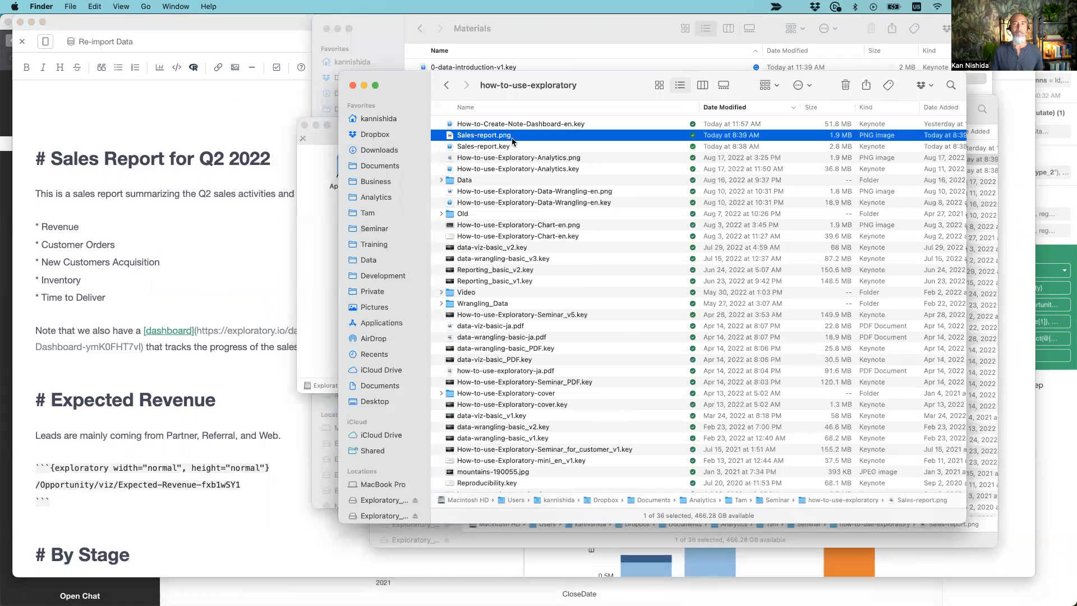
# Insert Sales-report.png above the Sales Report for Q2 2022 heading in the Exploratory note, run the preview, and close the note.
pyautogui.moveTo(503, 139); pyautogui.dragTo(144, 118)
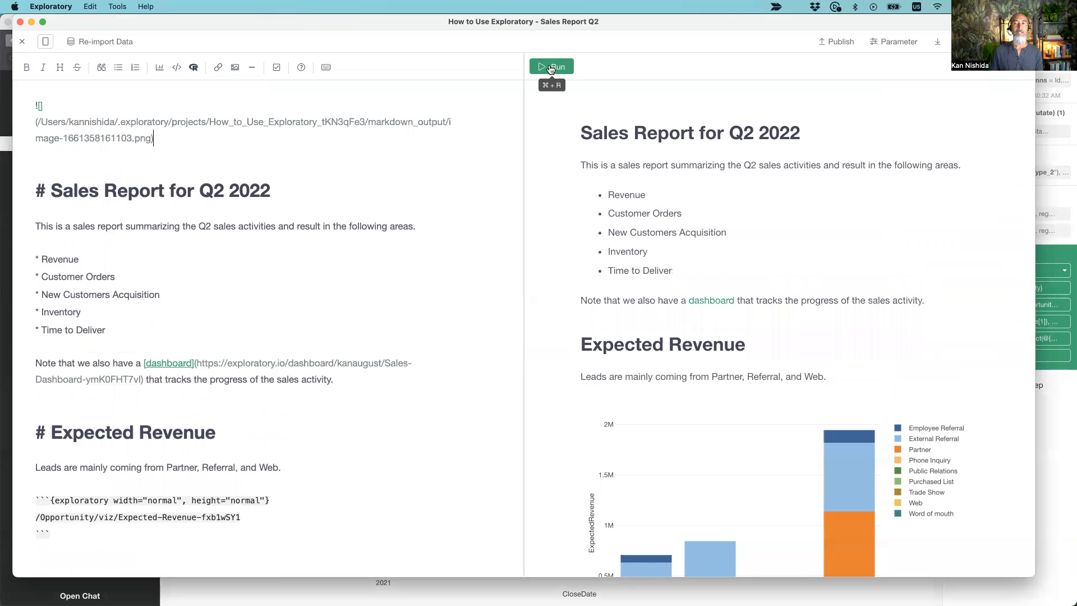
pyautogui.click(550, 68)
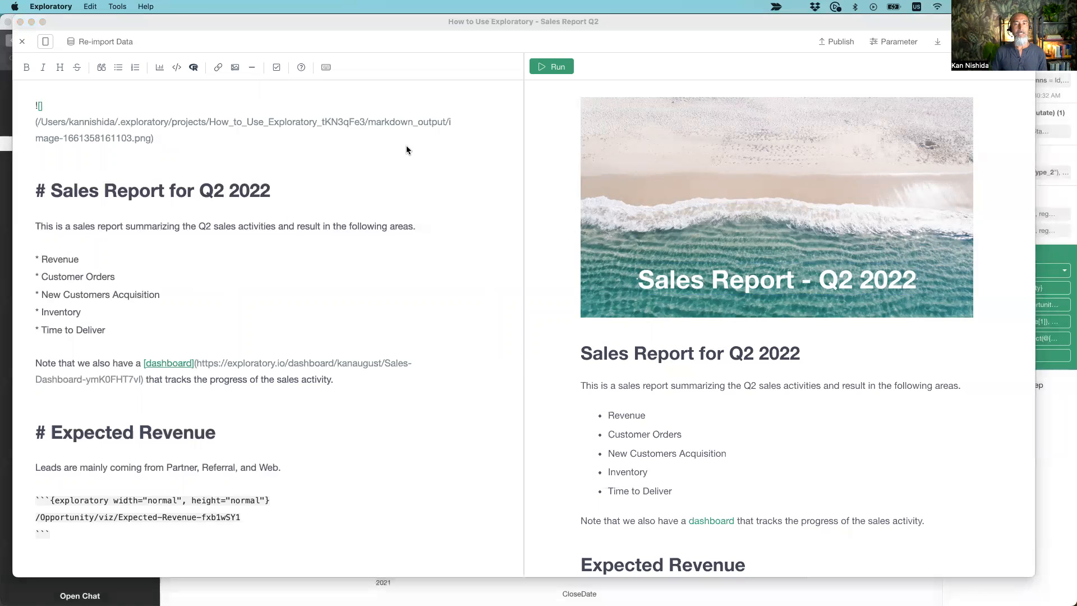
pyautogui.press('super+Tab')
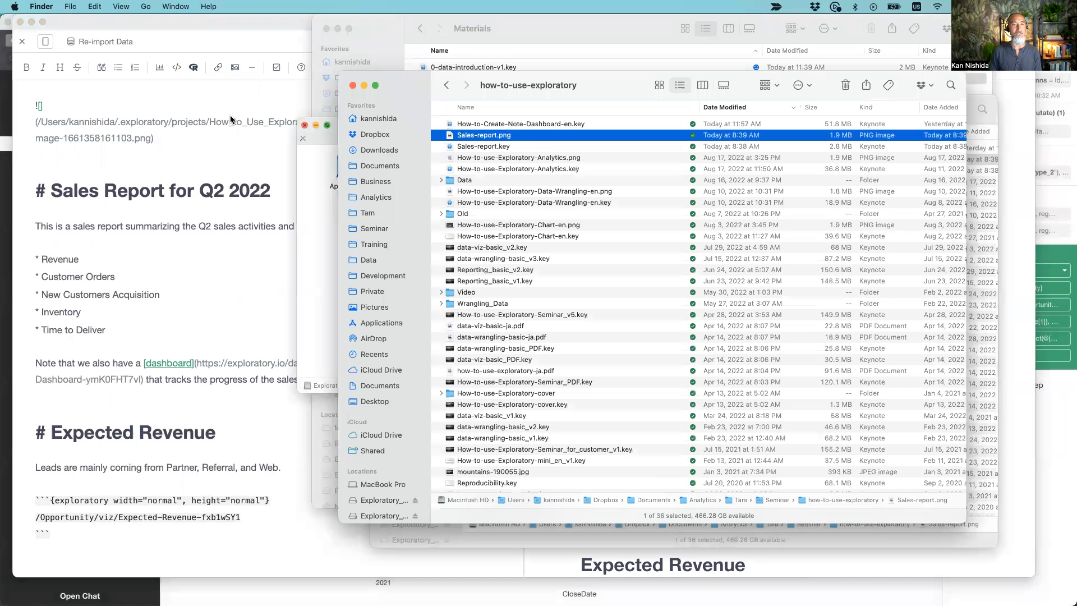
pyautogui.press('super+Tab')
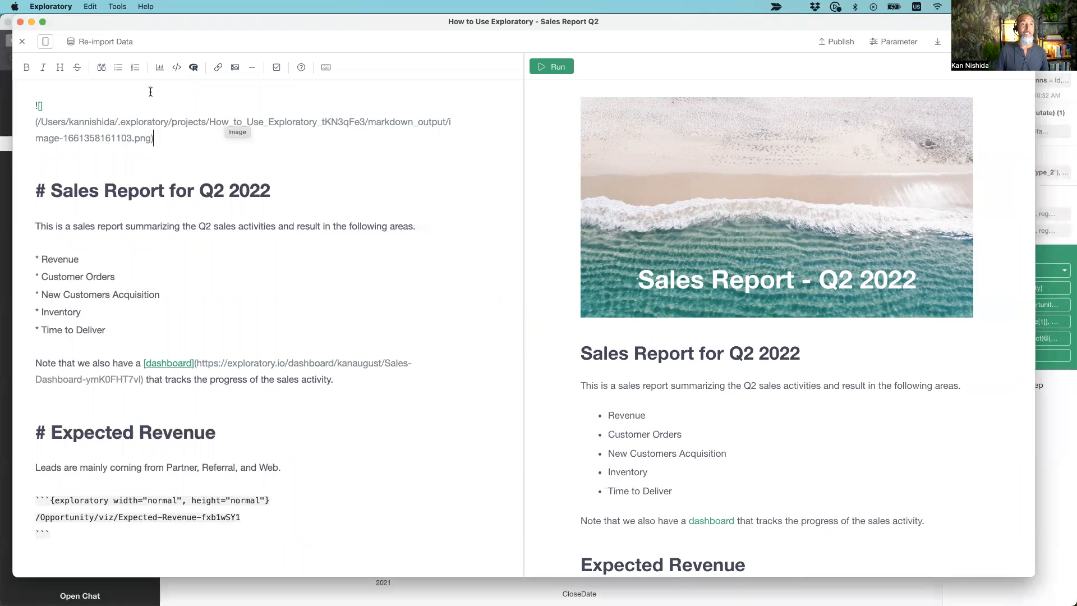
pyautogui.click(172, 148)
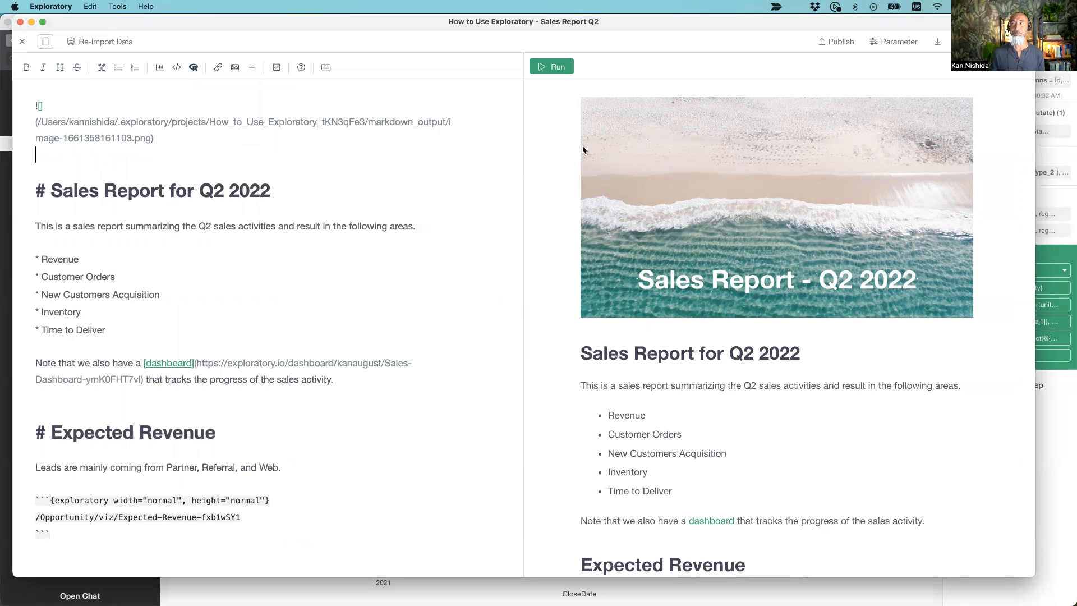
pyautogui.click(22, 45)
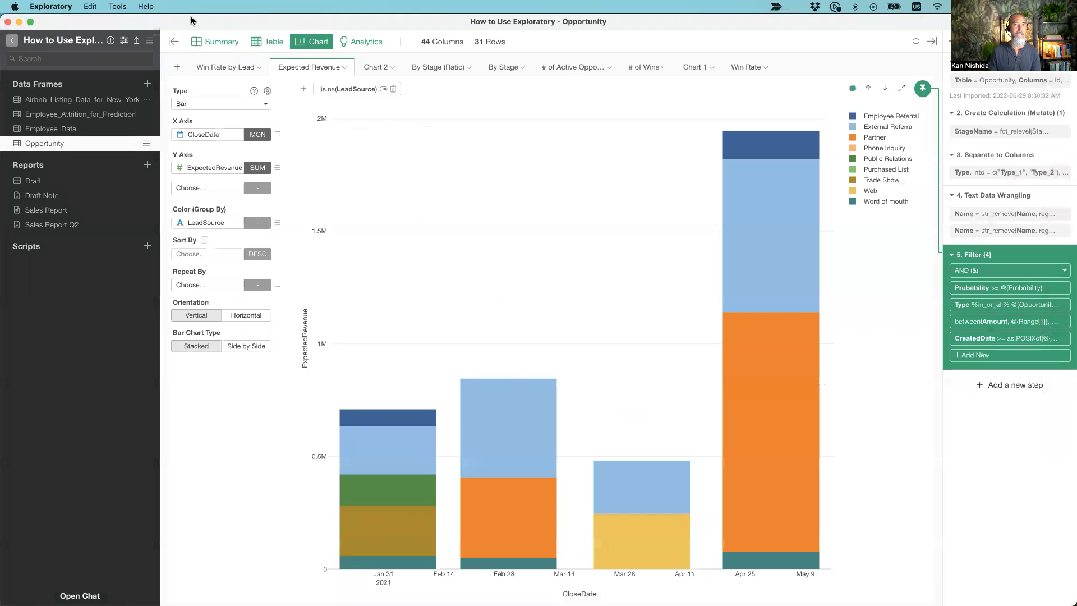
# Switch to Keynote and start the How-to-Create-Note-Dashboard-en.key slideshow from the agenda slide highlighting Create Dashboards.
pyautogui.press('super+Tab')
pyautogui.press('super+Tab')
pyautogui.press('super+Tab')
pyautogui.press('super+Tab')
pyautogui.press('super+Tab')
pyautogui.press('super+Tab')
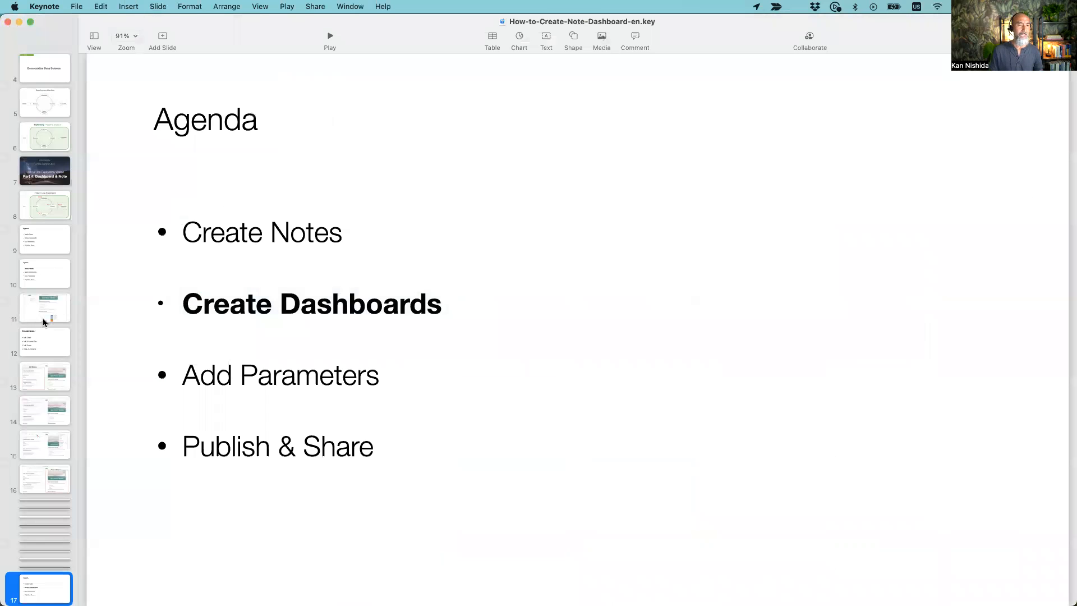
pyautogui.scroll(-10, 45, 320)
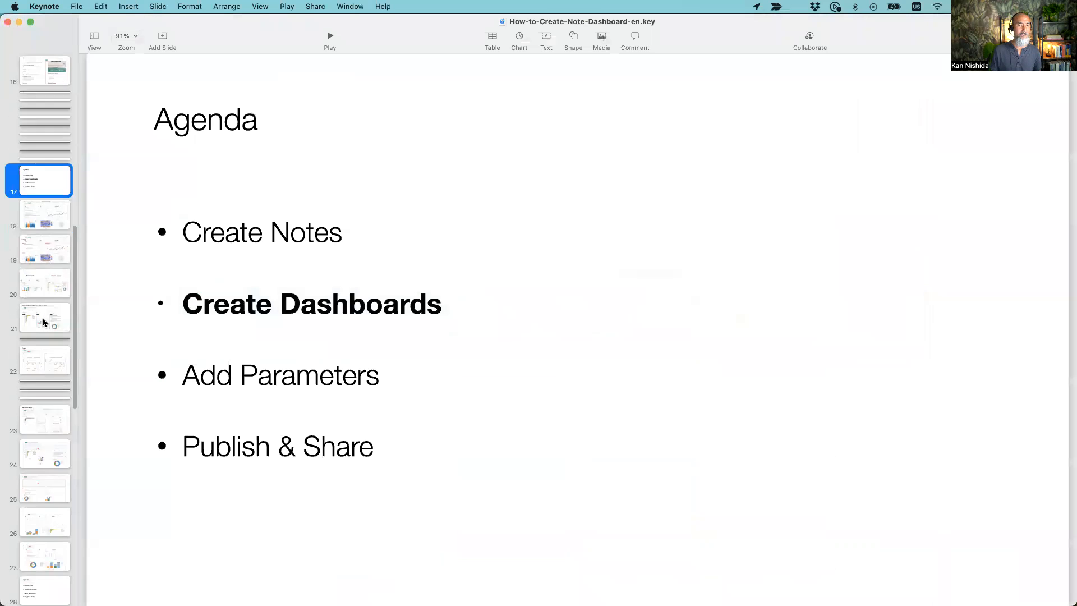
pyautogui.click(330, 36)
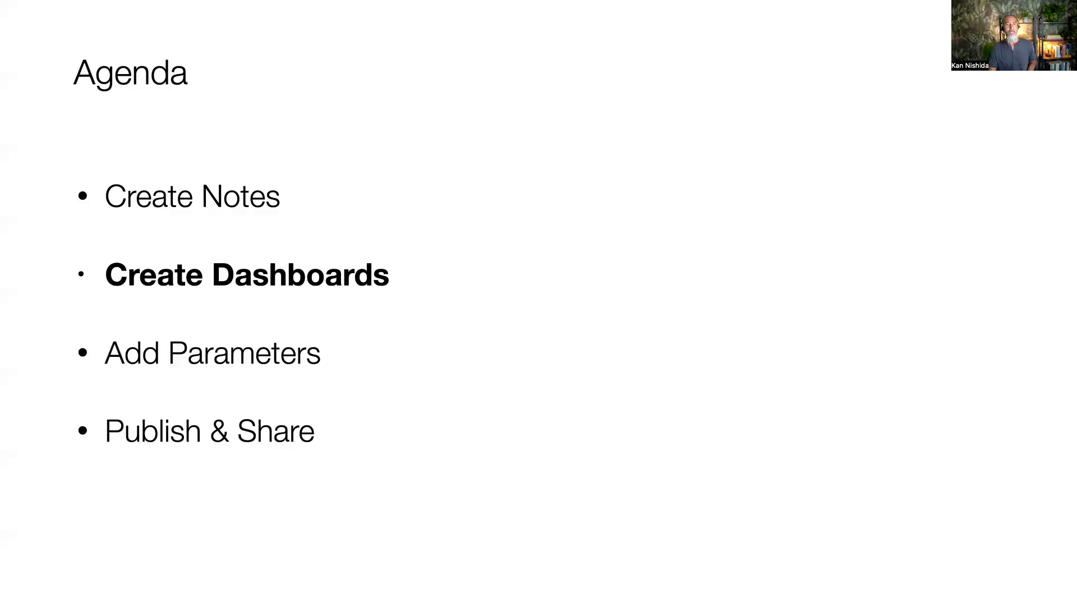
# Go through the slides on dashboard content types, row and column layouts, and width and height adjustment, and end the slideshow.
pyautogui.press('Right')
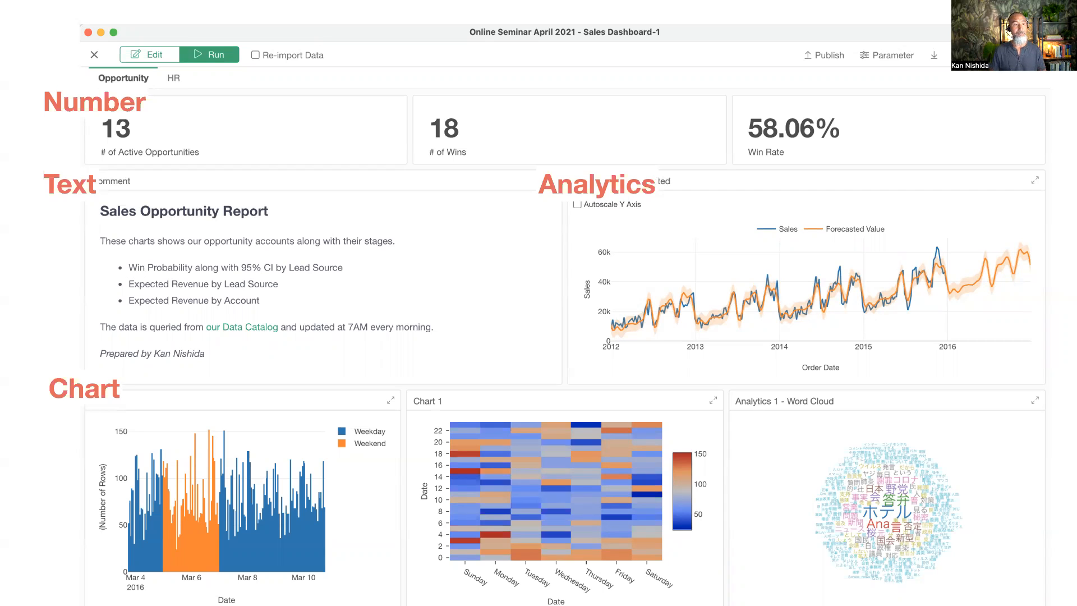
pyautogui.press('Right')
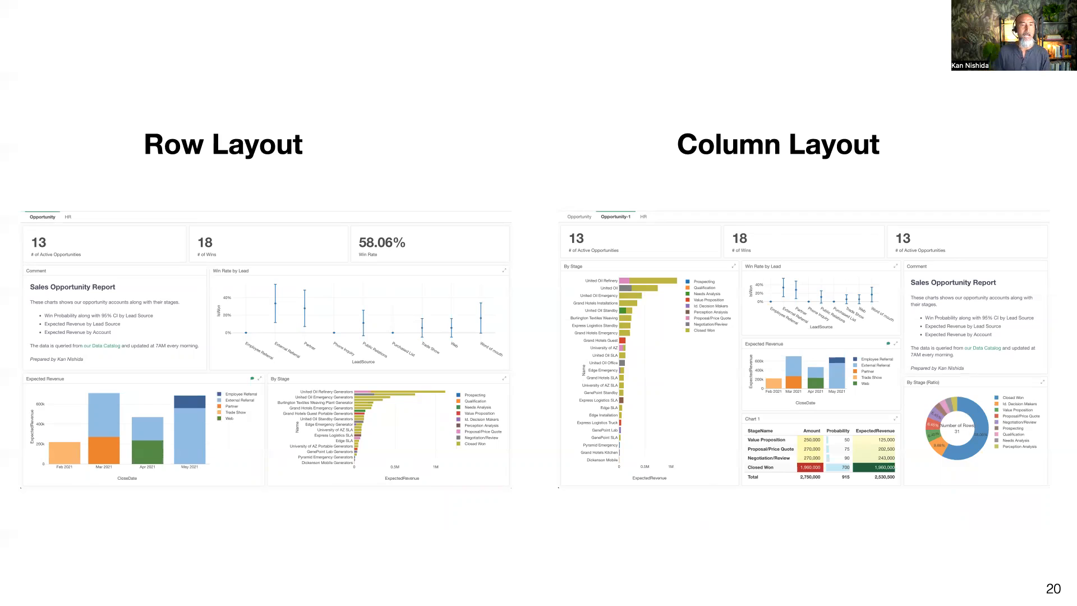
pyautogui.press('Right')
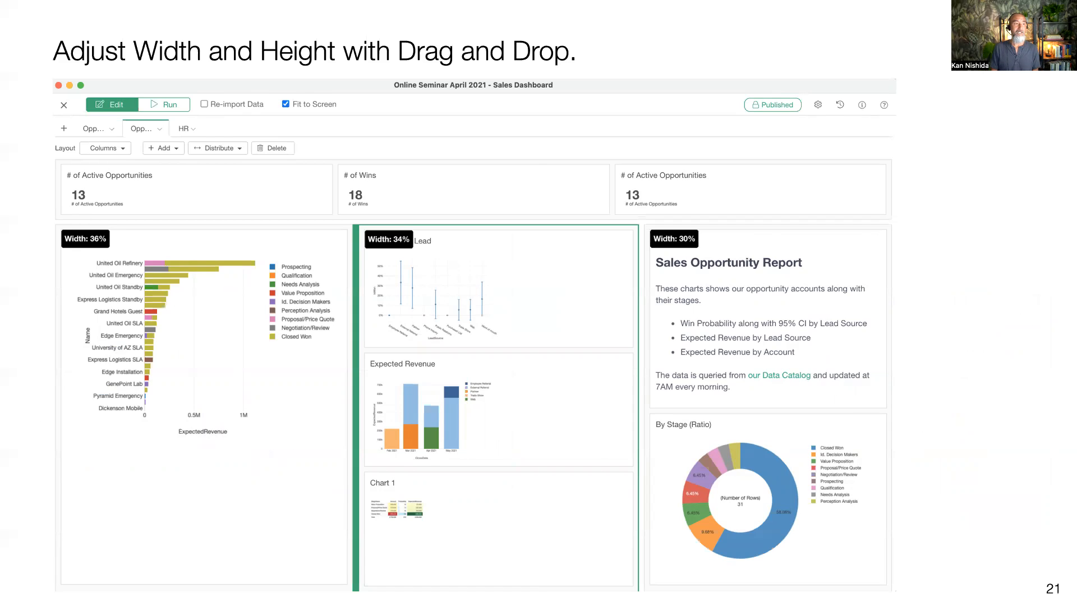
pyautogui.press('Right')
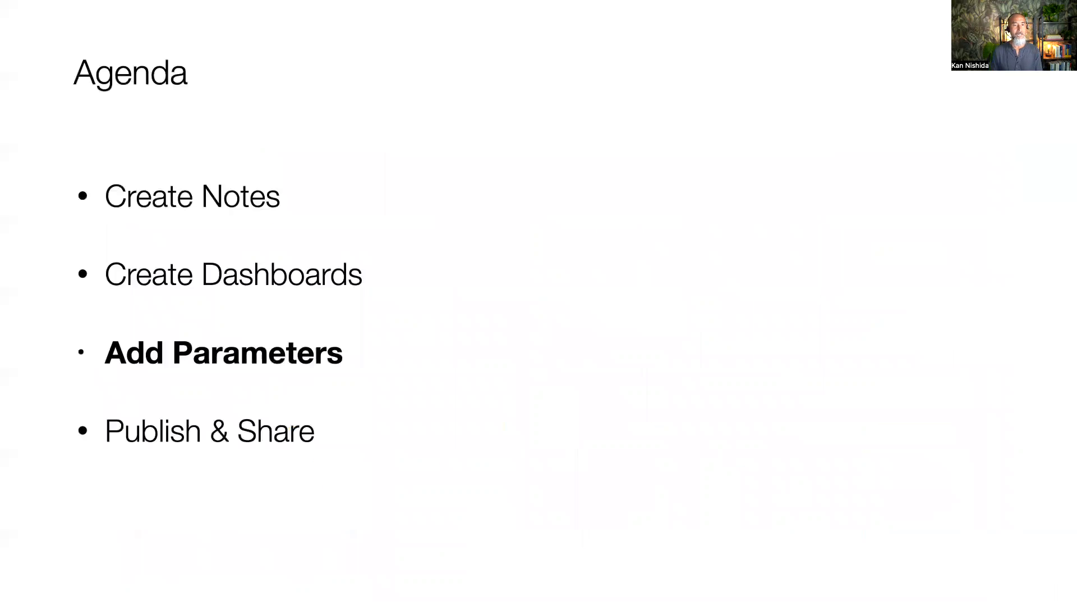
pyautogui.press('Left')
pyautogui.press('Escape')
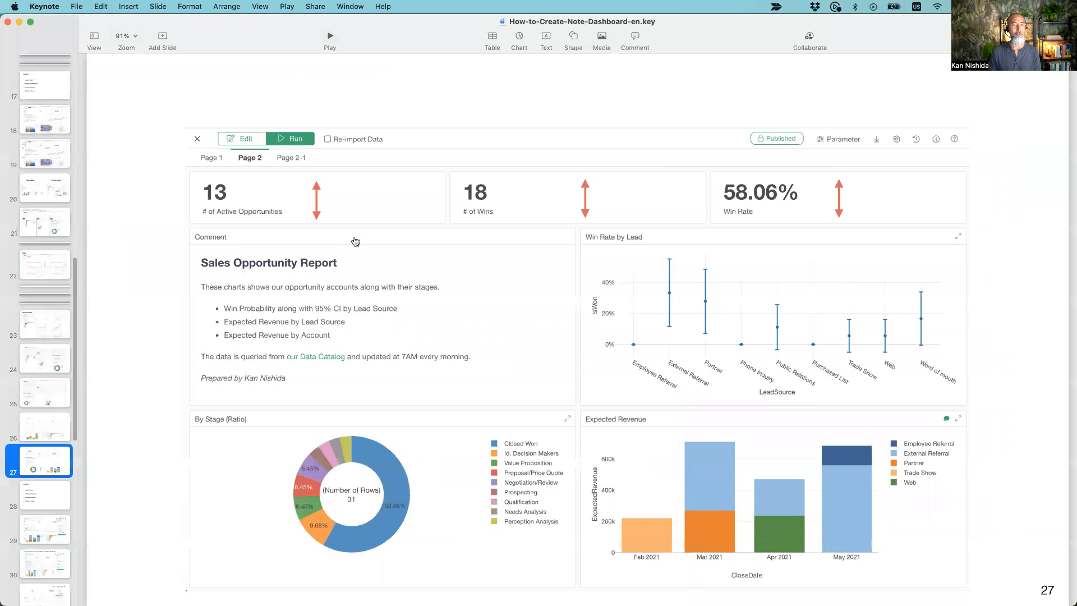
# Switch to Exploratory, create a dashboard named Sales Dashboard, and shift its window slightly down.
pyautogui.press('super+Tab')
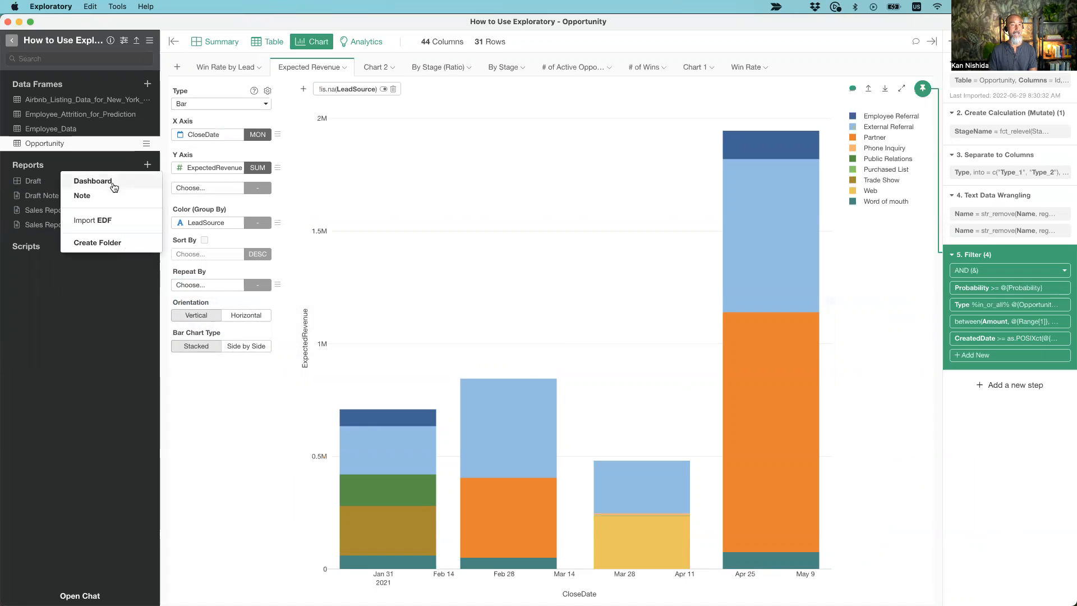
pyautogui.click(93, 180)
pyautogui.write('Sa')
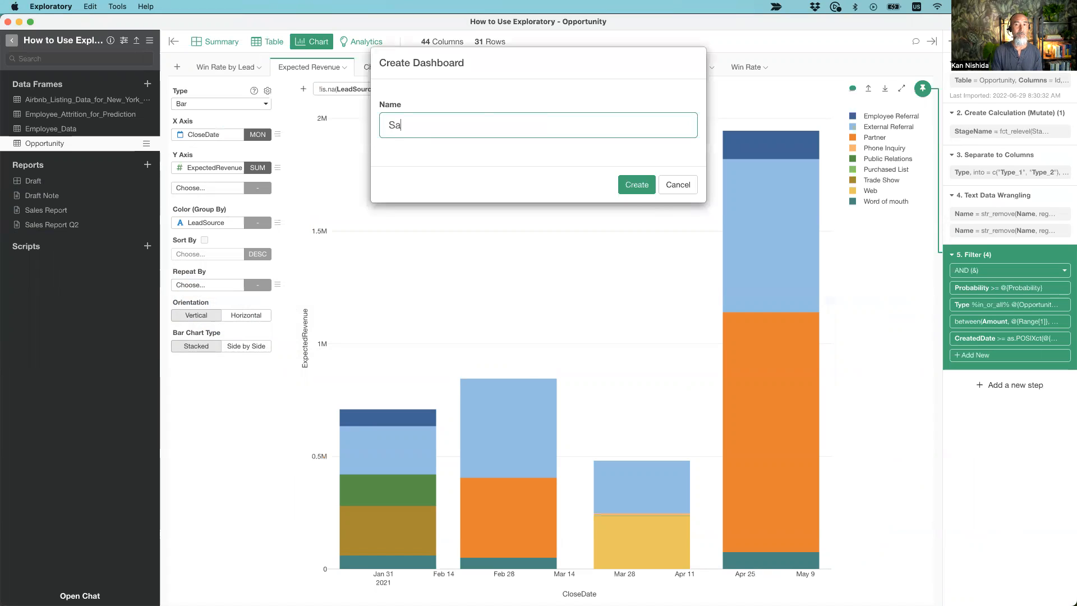
pyautogui.write('les Dashboard')
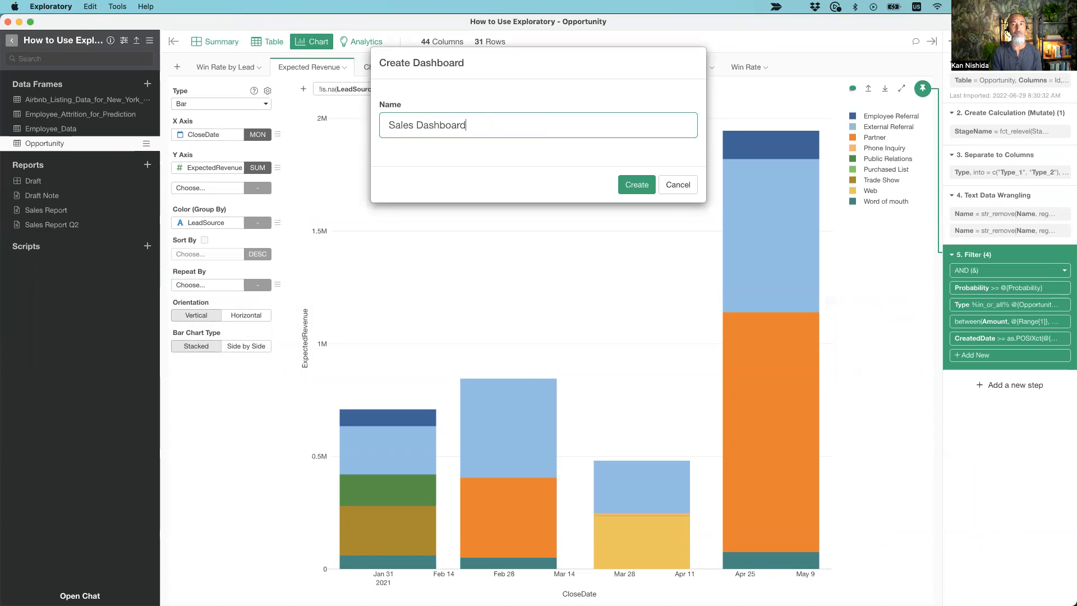
pyautogui.press('Return')
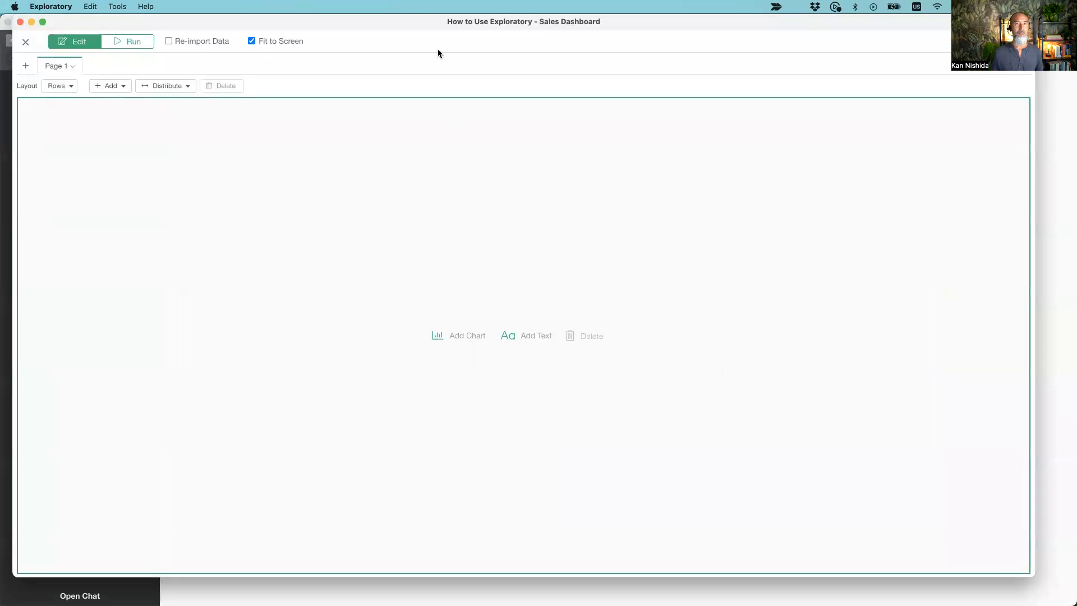
pyautogui.moveTo(410, 19); pyautogui.dragTo(413, 32)
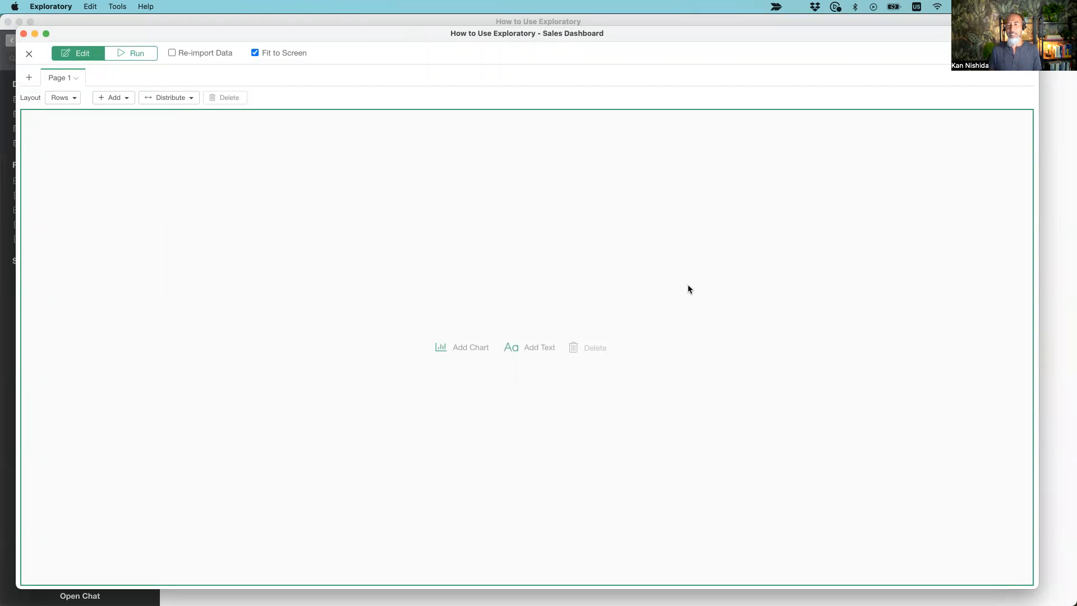
# Add the Expected Revenue chart from the Opportunity data frame to the empty dashboard row.
pyautogui.click(461, 349)
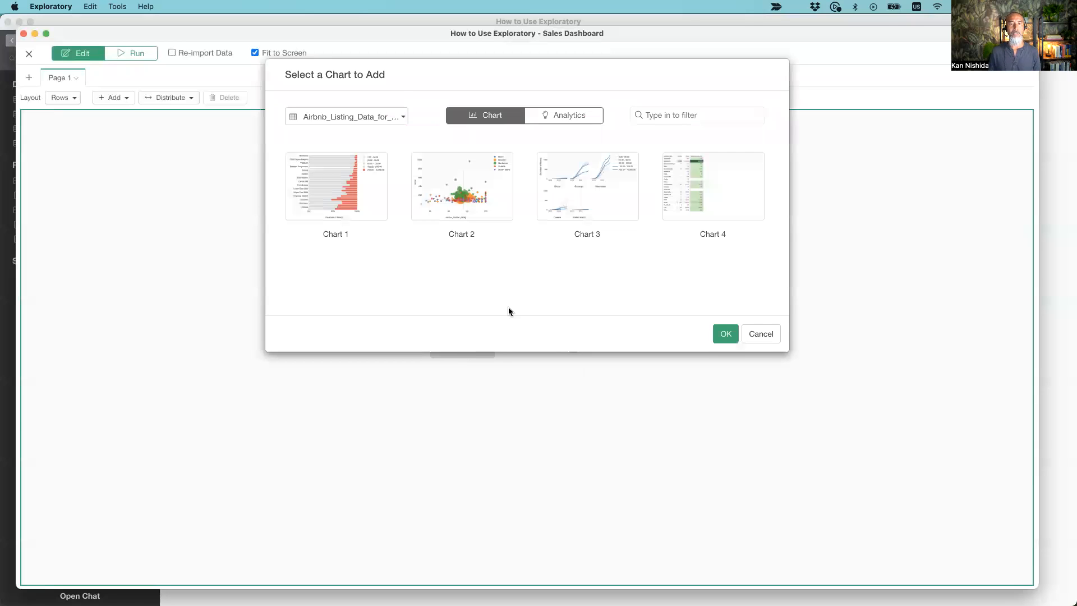
pyautogui.click(367, 116)
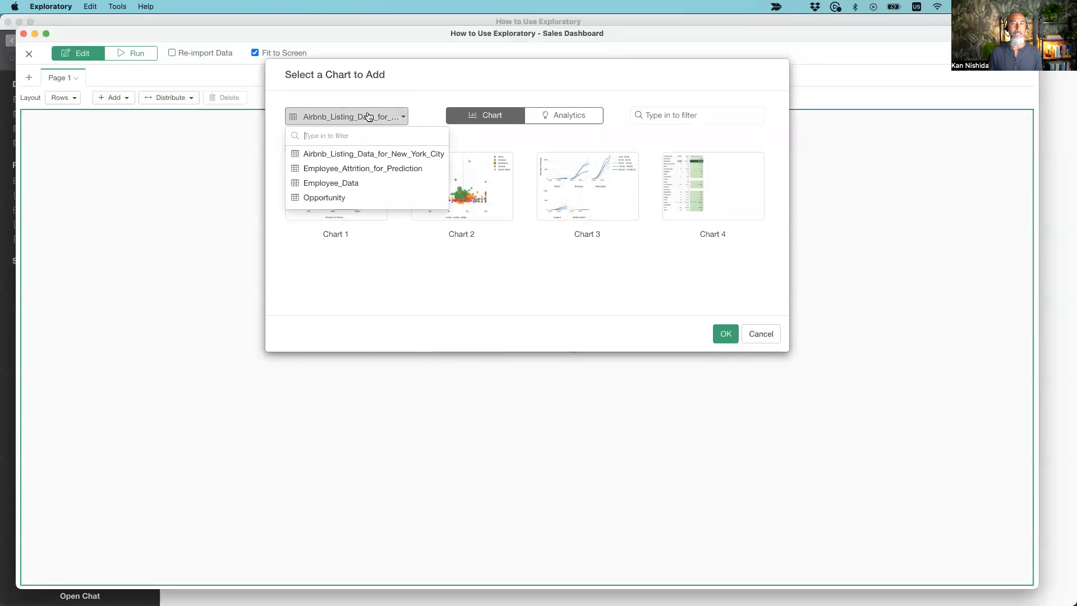
pyautogui.click(355, 199)
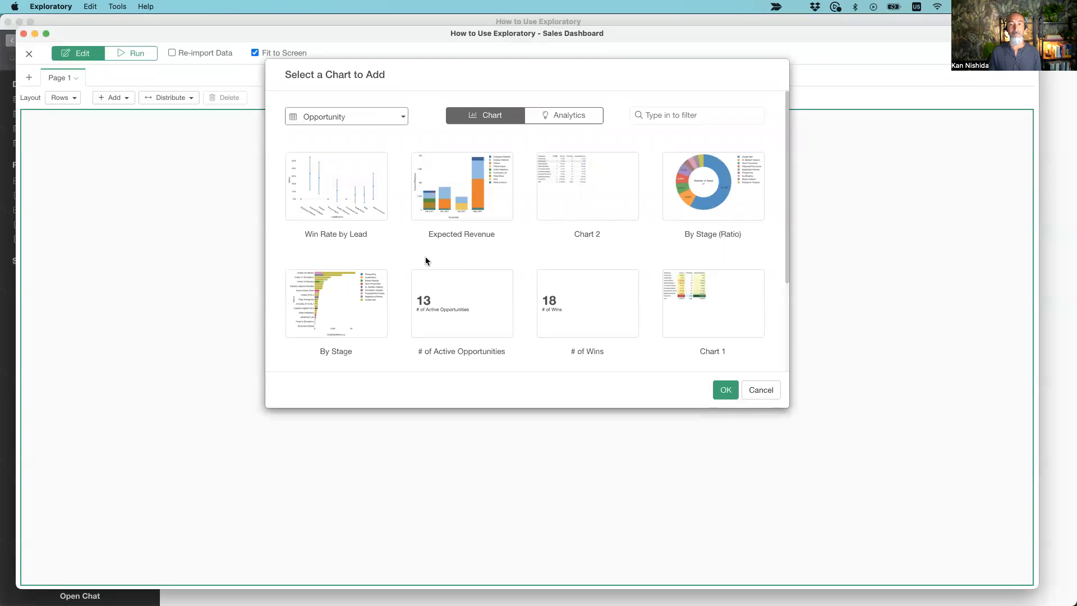
pyautogui.click(462, 187)
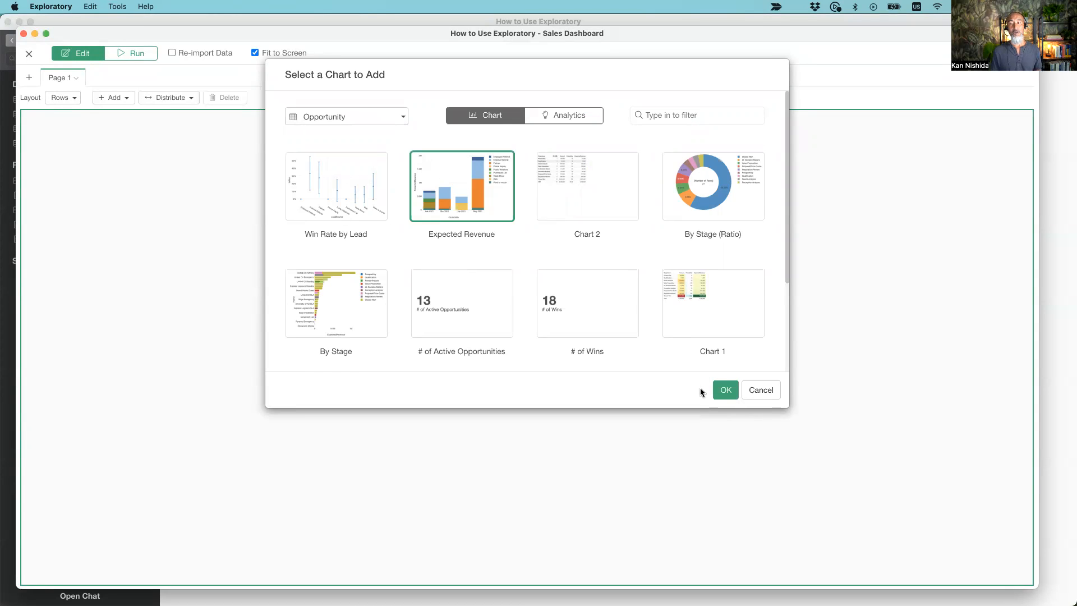
pyautogui.click(726, 390)
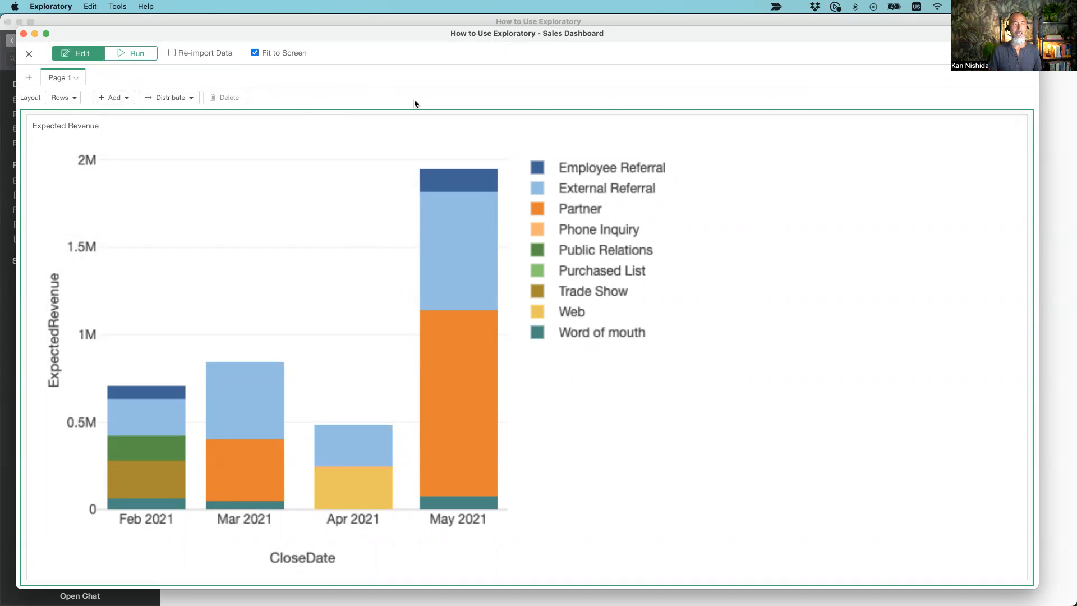
# Add the Opportunity data frame's By Stage (Ratio) chart beside Expected Revenue in the same row.
pyautogui.click(110, 102)
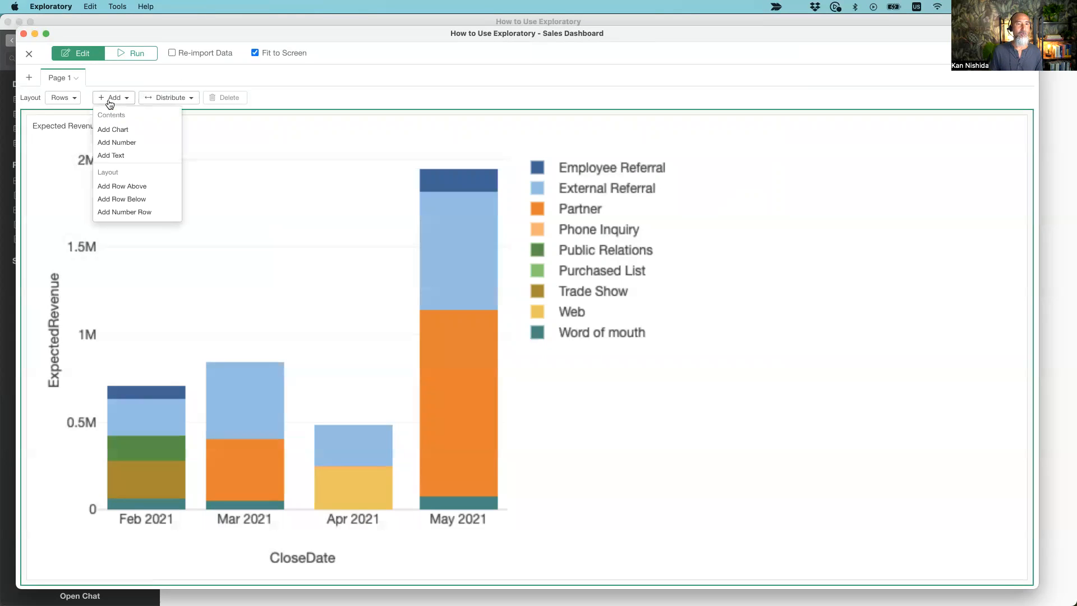
pyautogui.click(128, 130)
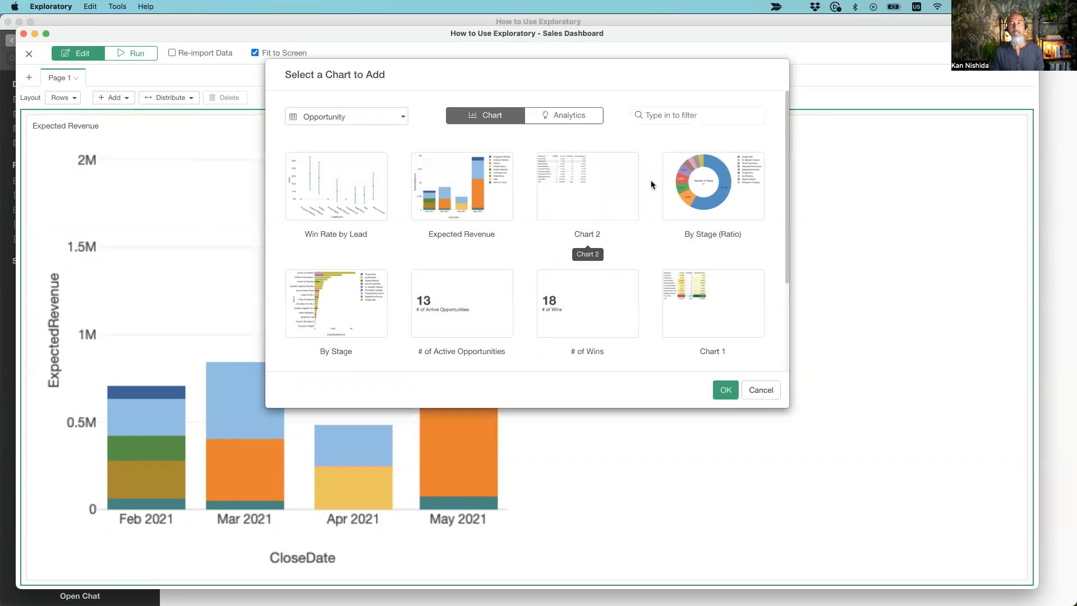
pyautogui.click(696, 195)
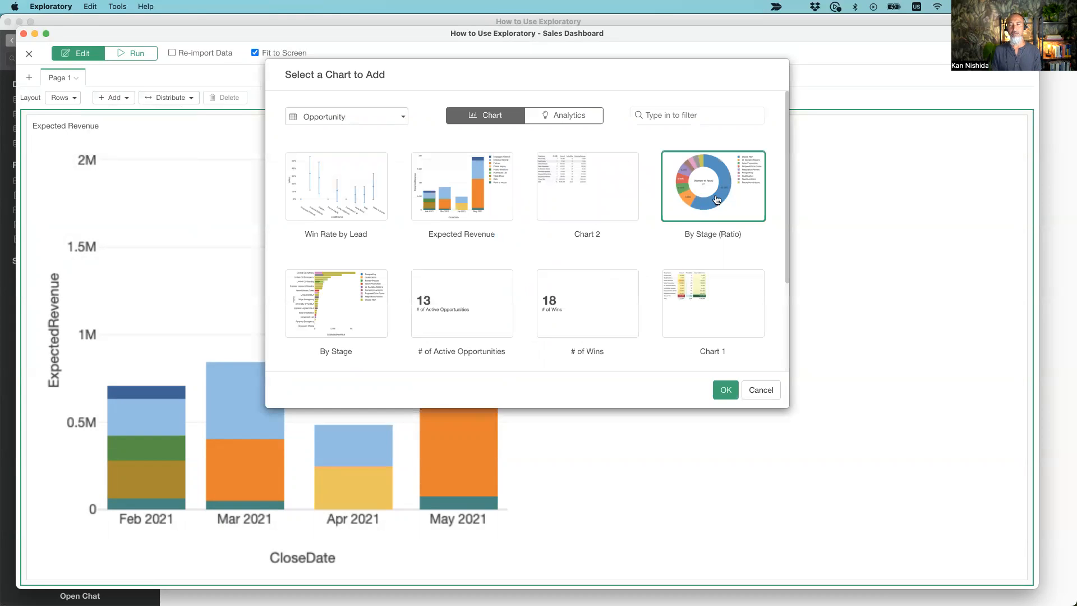
pyautogui.click(725, 389)
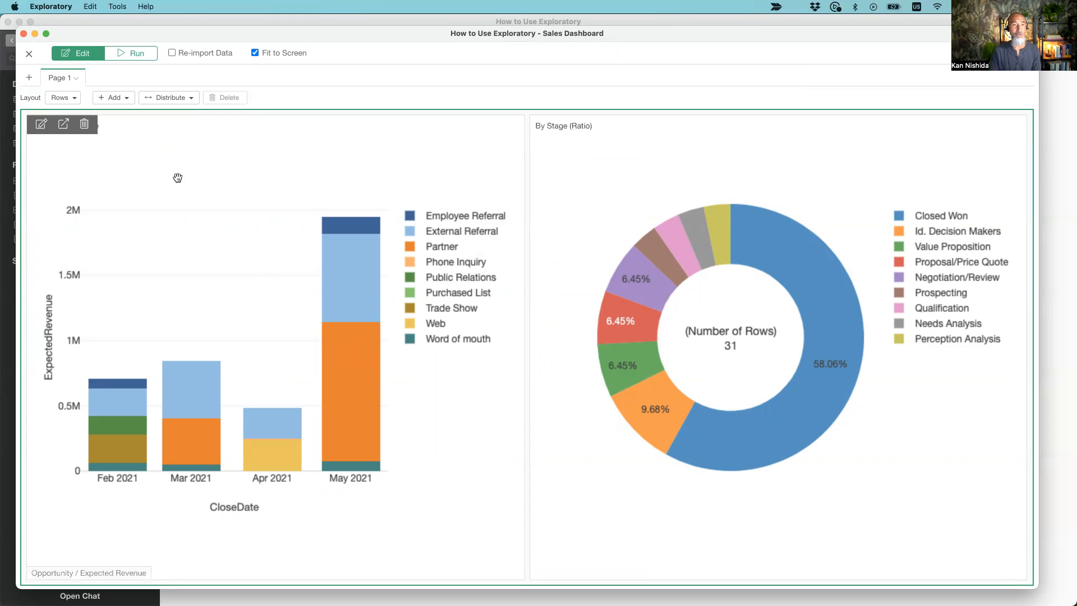
# Add a row below the existing charts and place the Opportunity data frame's Win Rate by Lead chart in it.
pyautogui.click(124, 100)
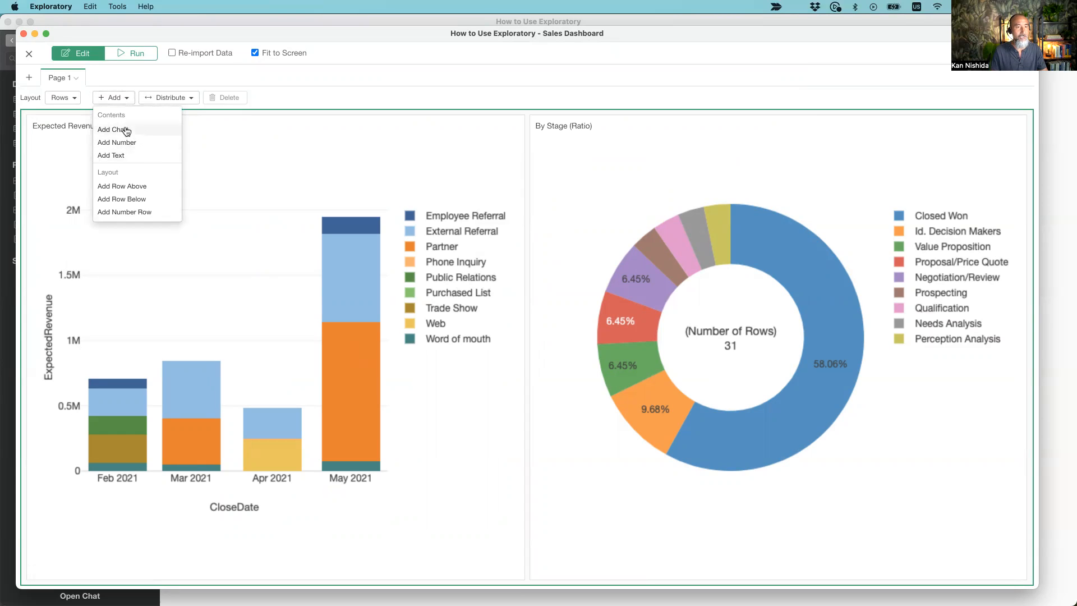
pyautogui.click(150, 204)
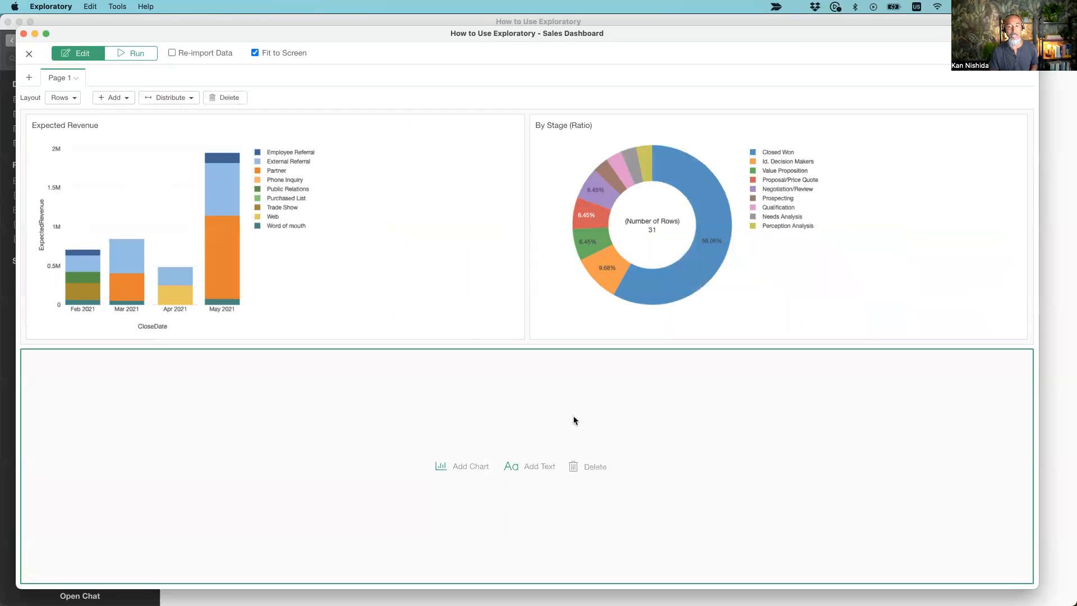
pyautogui.click(459, 469)
pyautogui.scroll(-3, 608, 305)
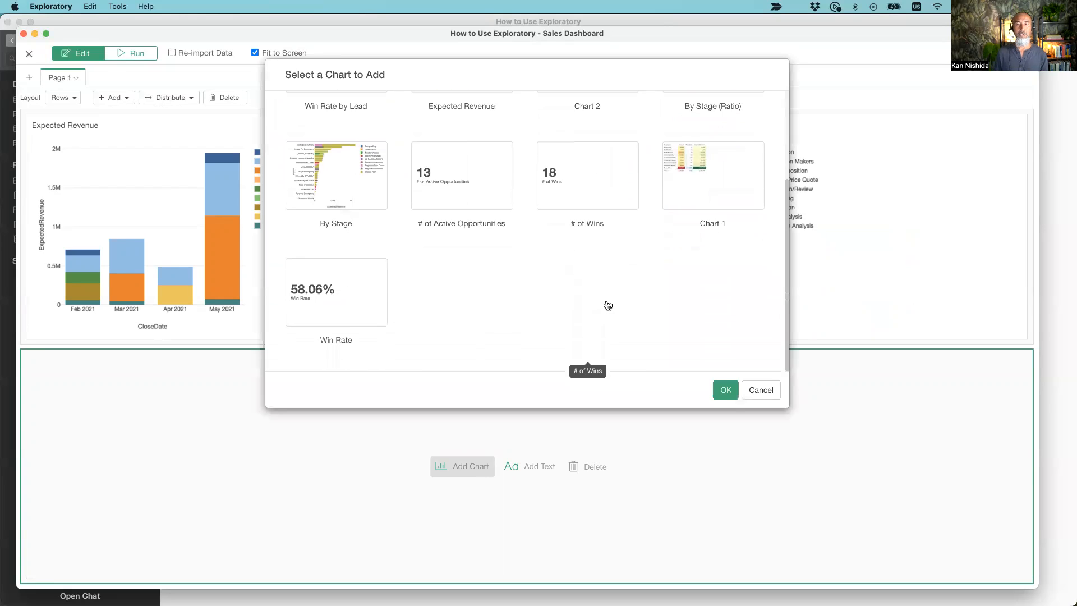
pyautogui.scroll(3, 608, 305)
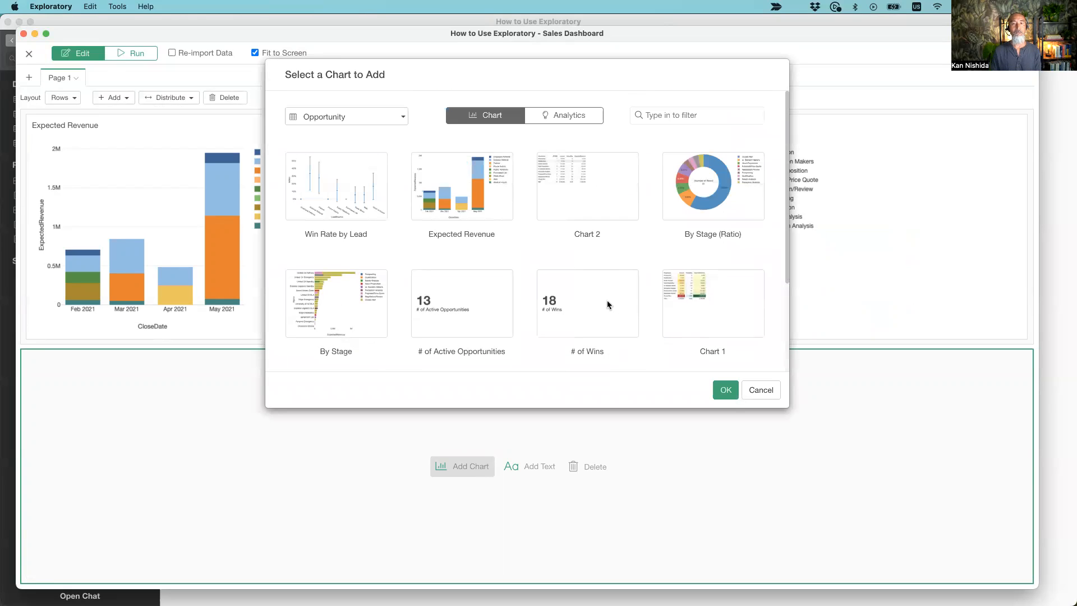
pyautogui.click(340, 178)
pyautogui.click(723, 393)
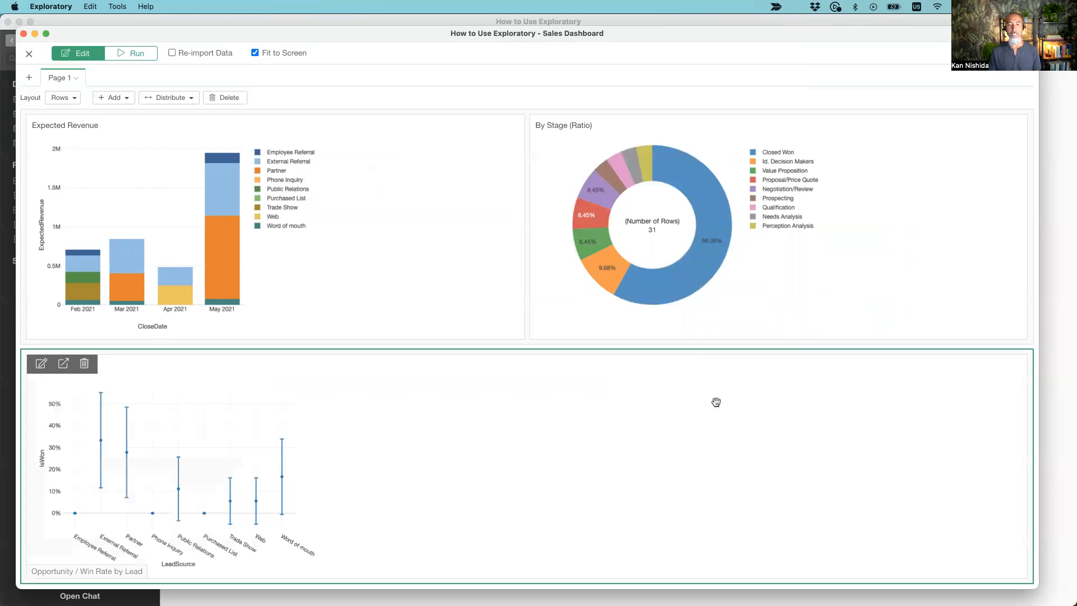
# Add the Opportunity data frame's Chart 1 table beside Win Rate by Lead in the lower row.
pyautogui.click(114, 98)
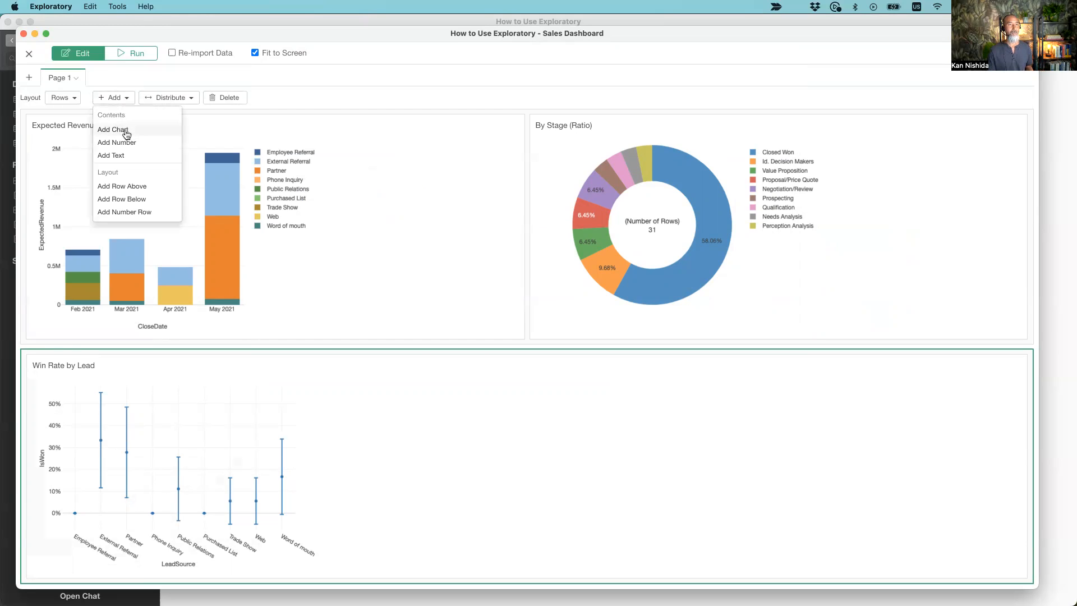
pyautogui.click(127, 132)
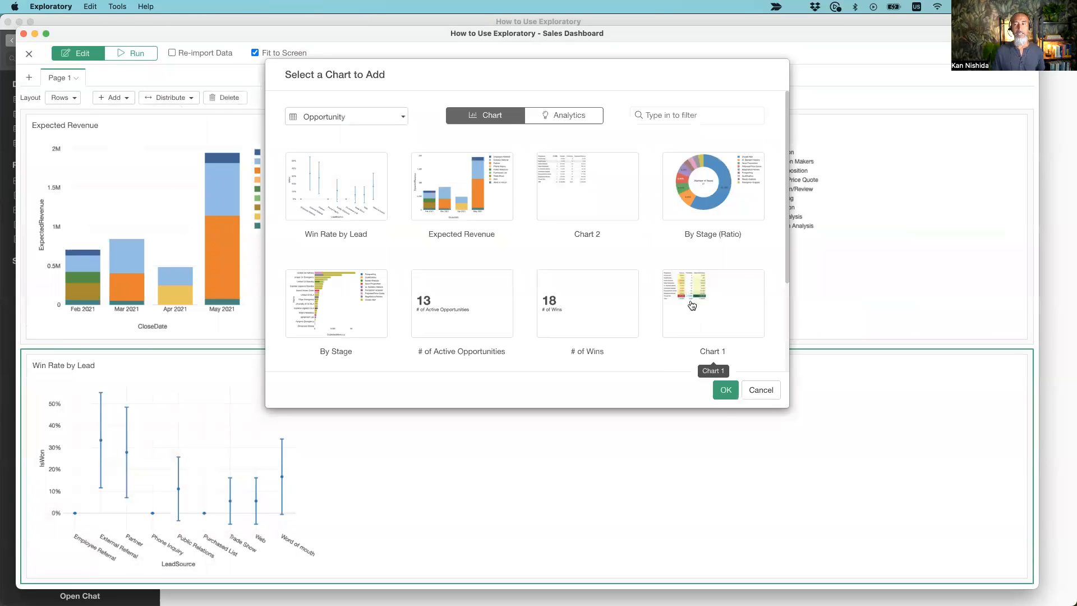
pyautogui.click(691, 308)
pyautogui.click(726, 391)
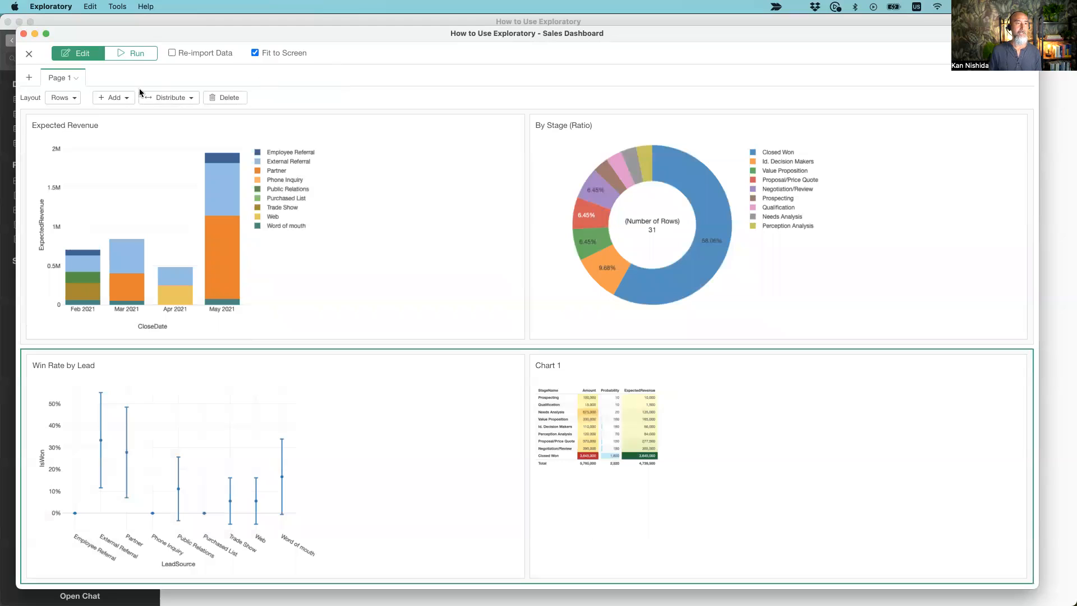
# Add the Opportunity data frame's By Stage chart to the lower row after Chart 1.
pyautogui.click(106, 103)
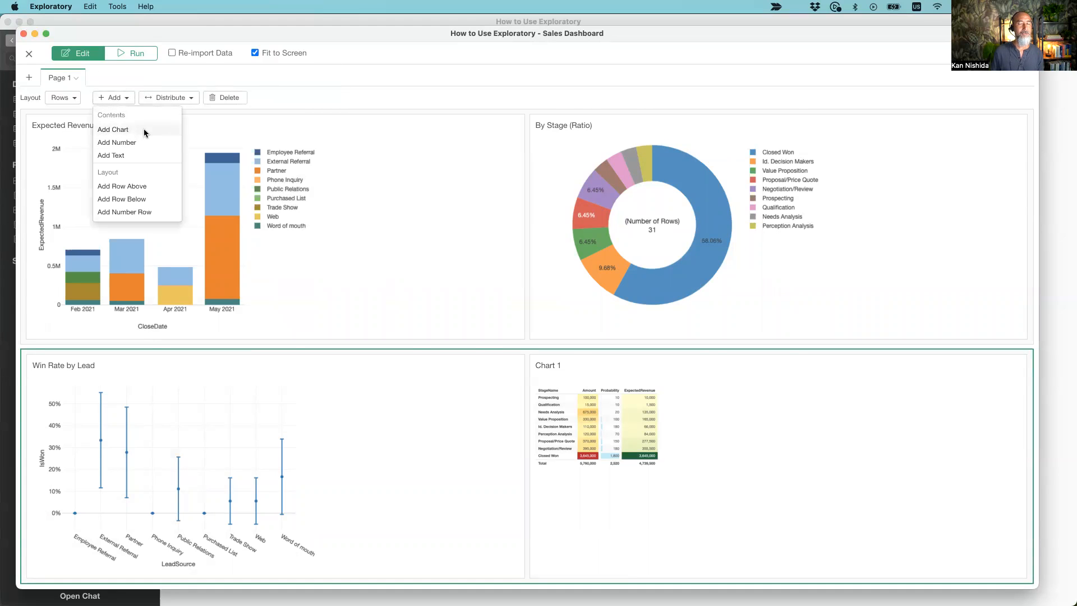
pyautogui.click(141, 130)
pyautogui.click(347, 291)
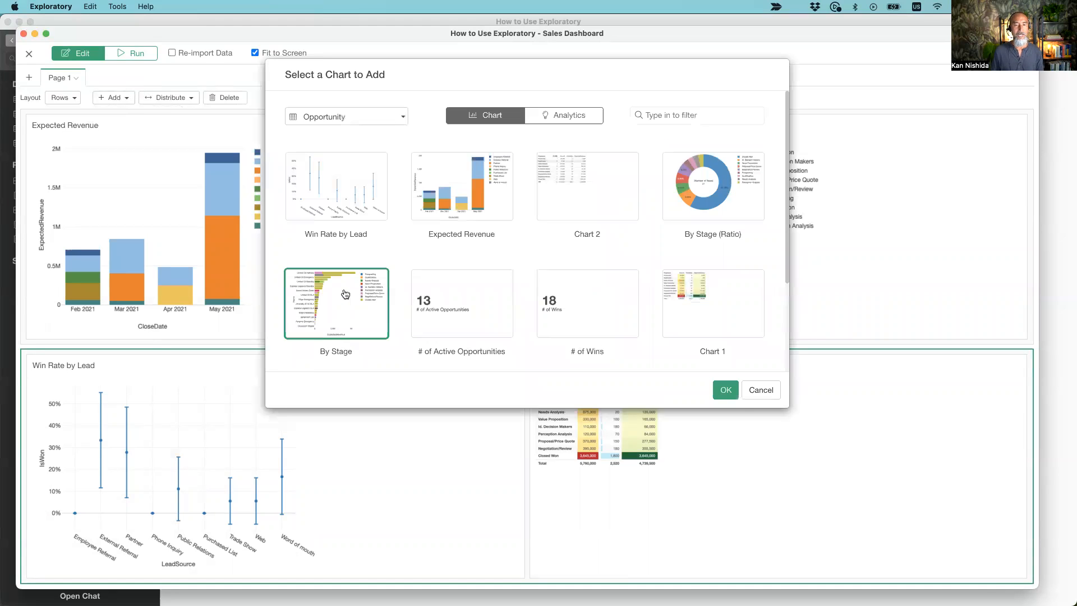
pyautogui.click(726, 390)
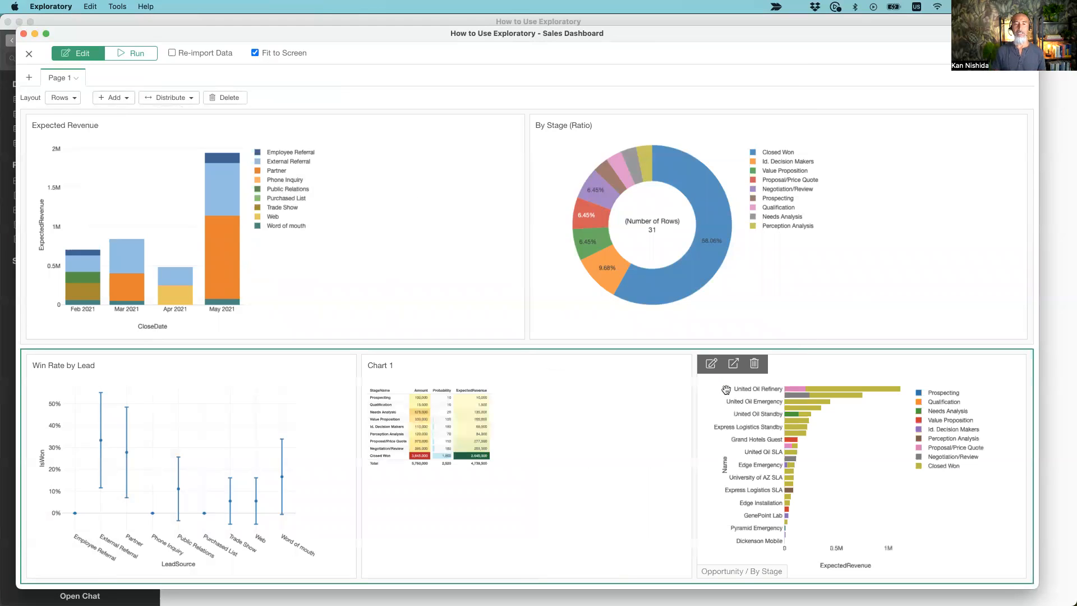
# Rearrange the charts with By Stage and By Stage (Ratio) before Chart 1, and Win Rate by Lead widened beside Expected Revenue.
pyautogui.moveTo(872, 368); pyautogui.dragTo(172, 372)
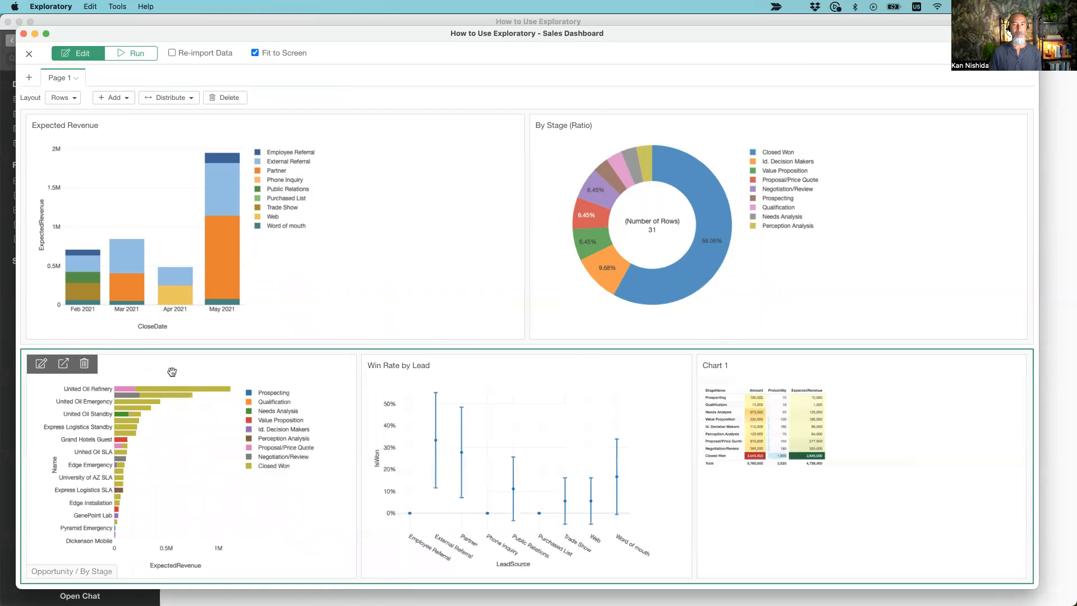
pyautogui.moveTo(746, 148); pyautogui.dragTo(608, 434)
pyautogui.moveTo(360, 428); pyautogui.dragTo(574, 209)
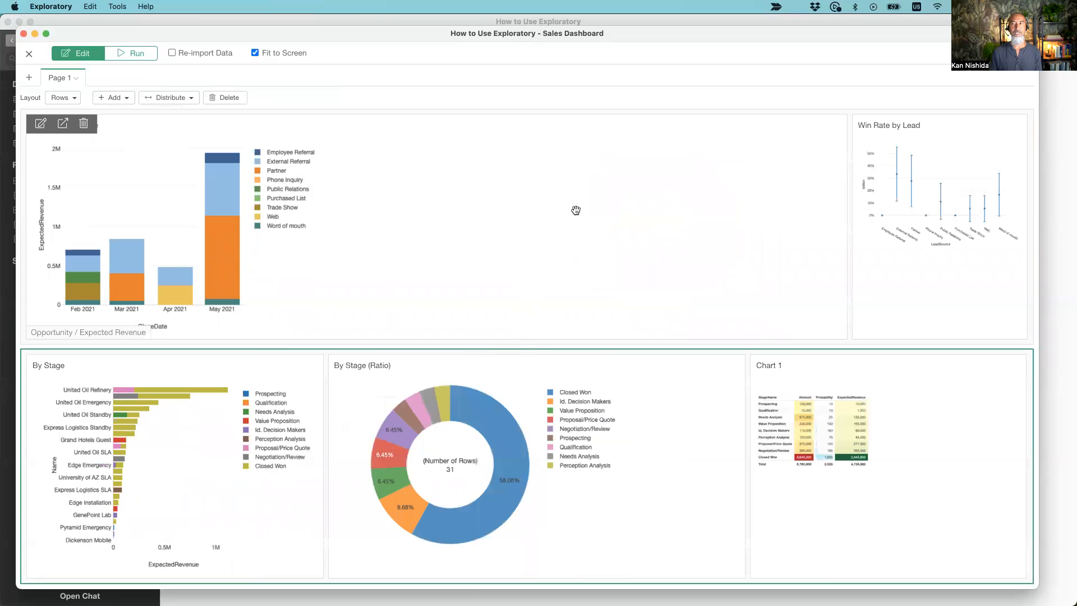
pyautogui.moveTo(848, 173); pyautogui.dragTo(485, 217)
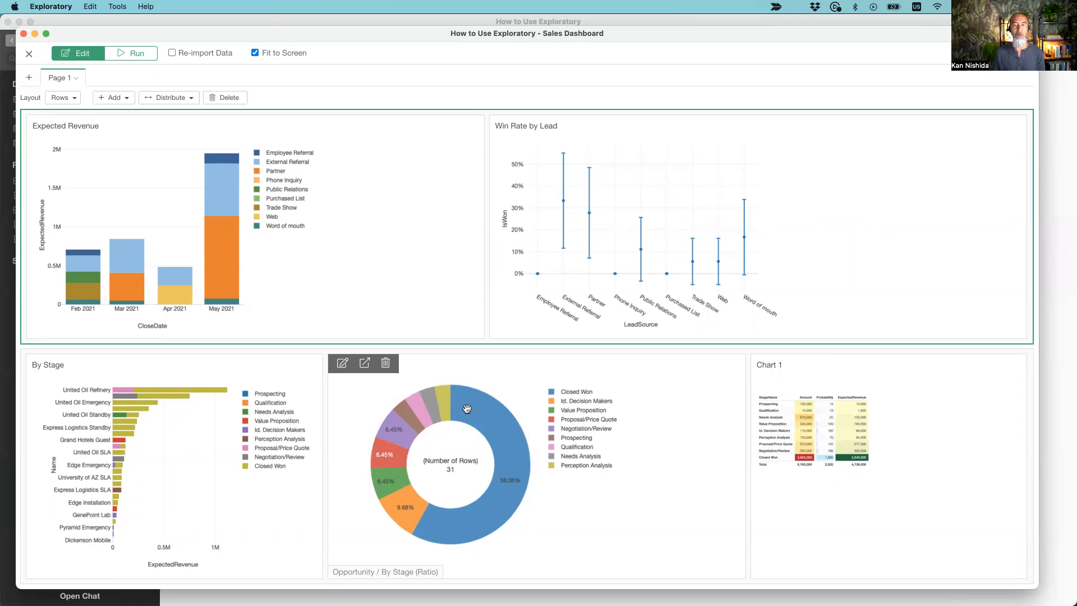
# Distribute the widths of the lower row's charts evenly, preview the dashboard, and return to editing.
pyautogui.click(674, 375)
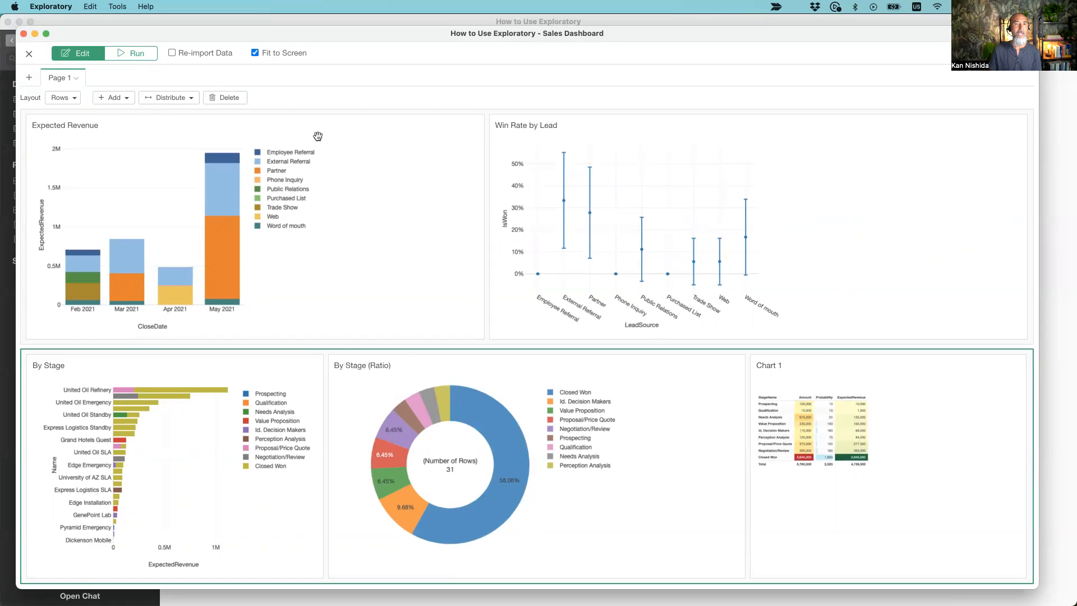
pyautogui.click(178, 99)
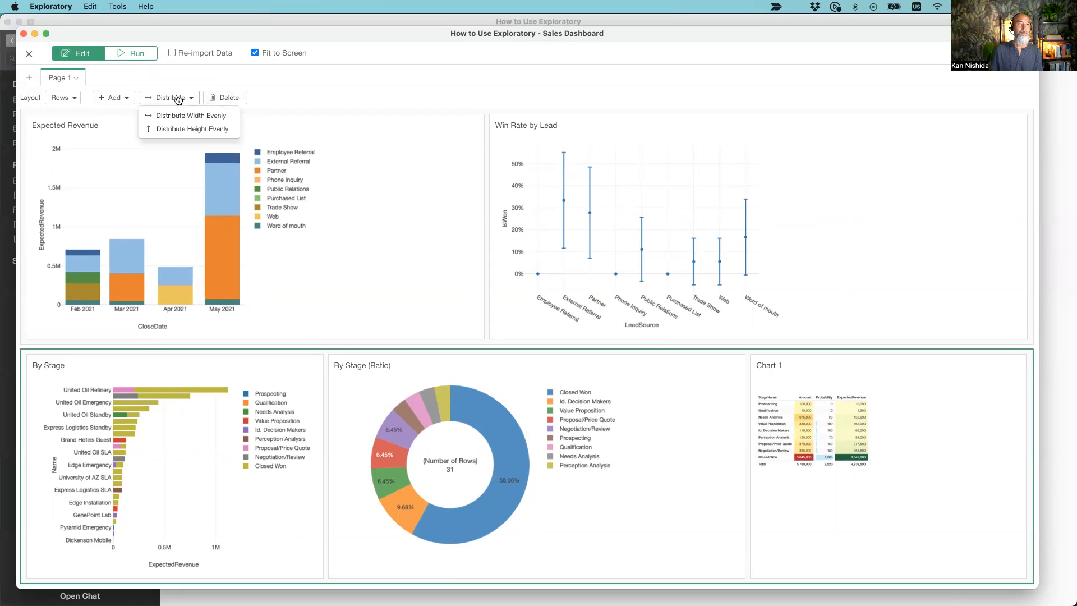
pyautogui.click(206, 116)
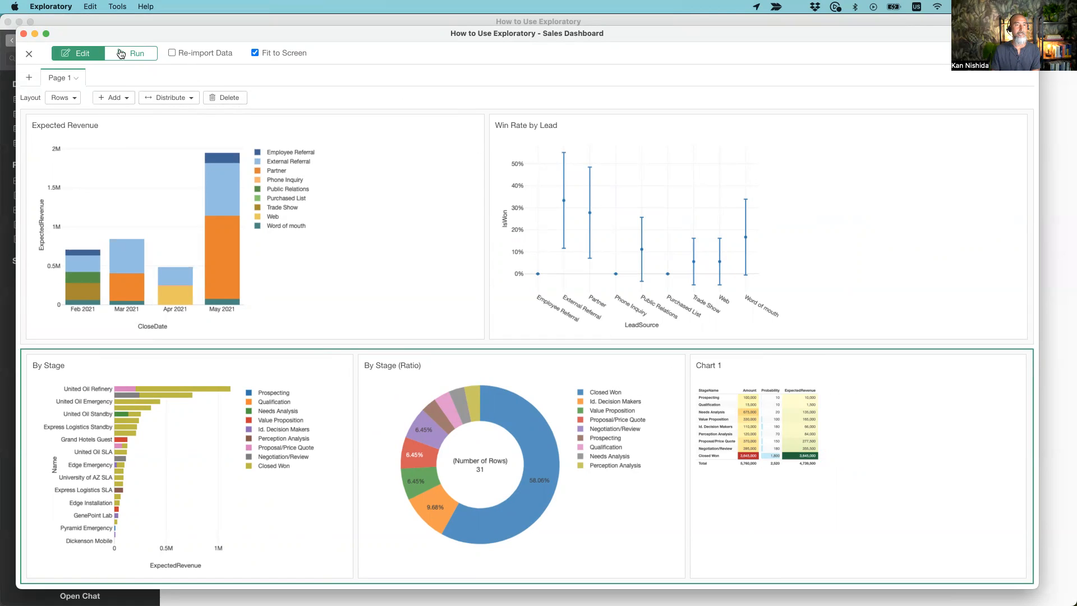
pyautogui.click(150, 55)
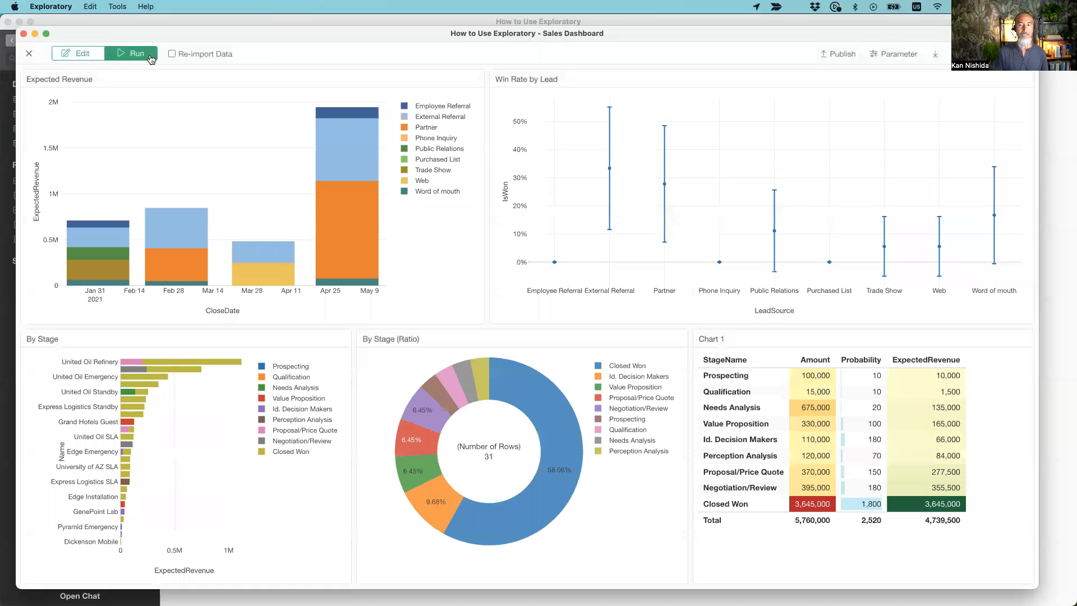
pyautogui.click(78, 54)
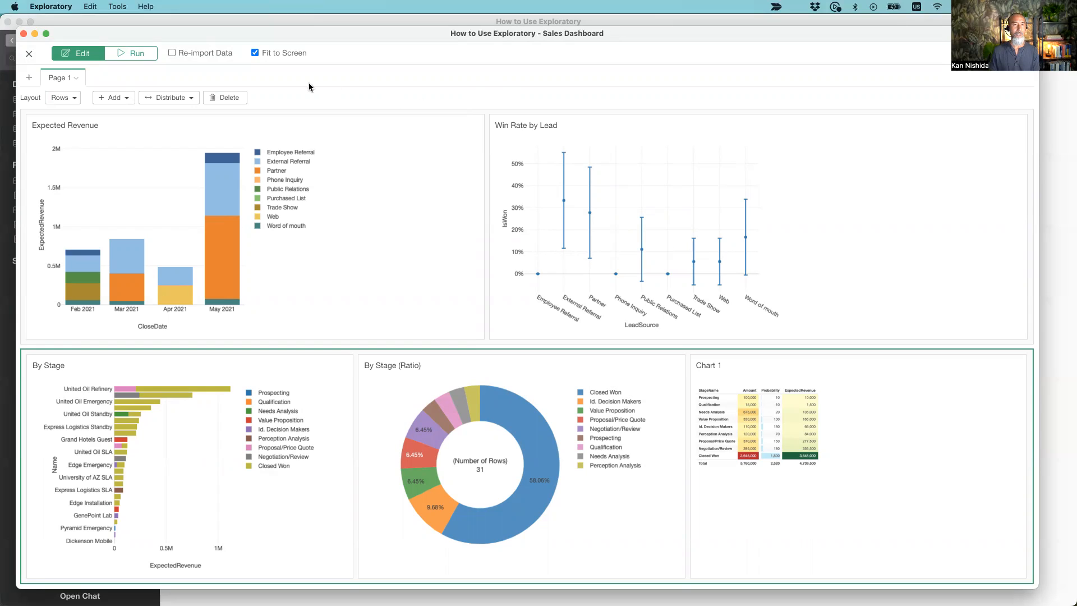
# Add the Opportunity data frame's # of Active Opportunities number chart to the end of the lower row.
pyautogui.click(115, 98)
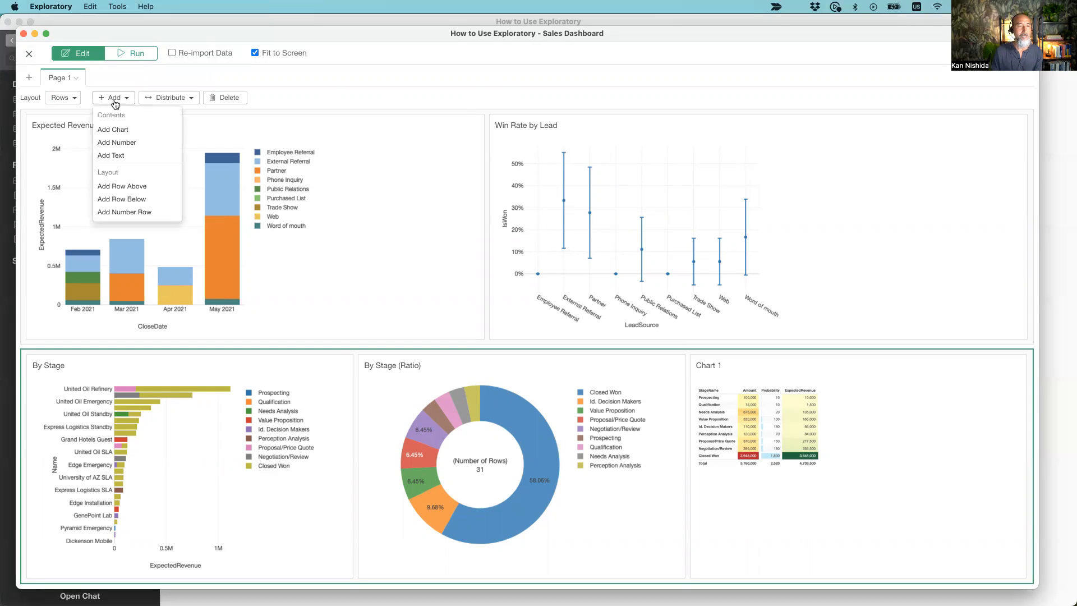
pyautogui.click(137, 144)
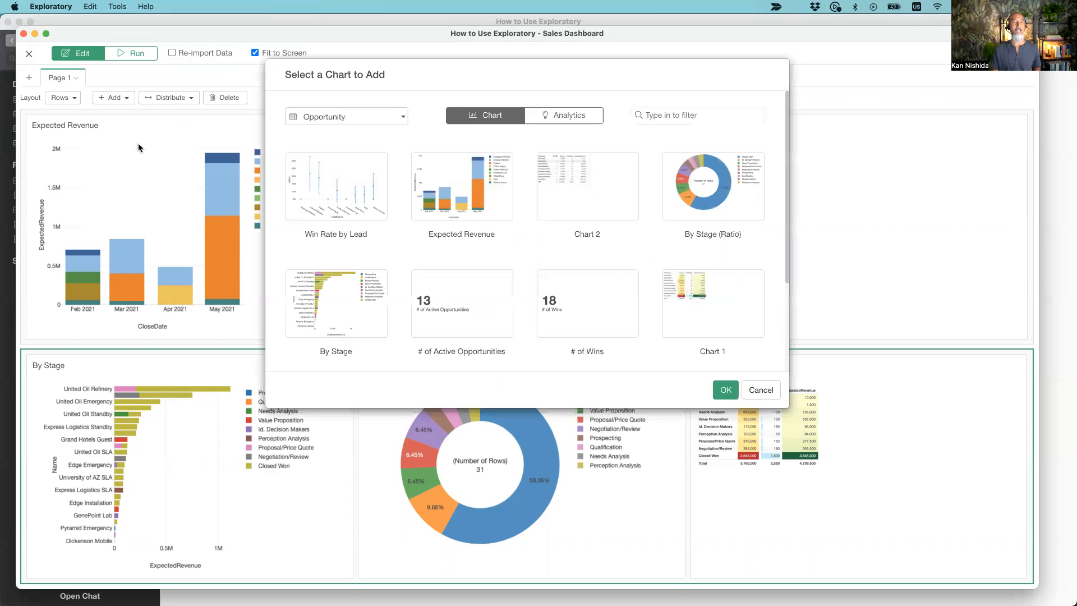
pyautogui.click(479, 306)
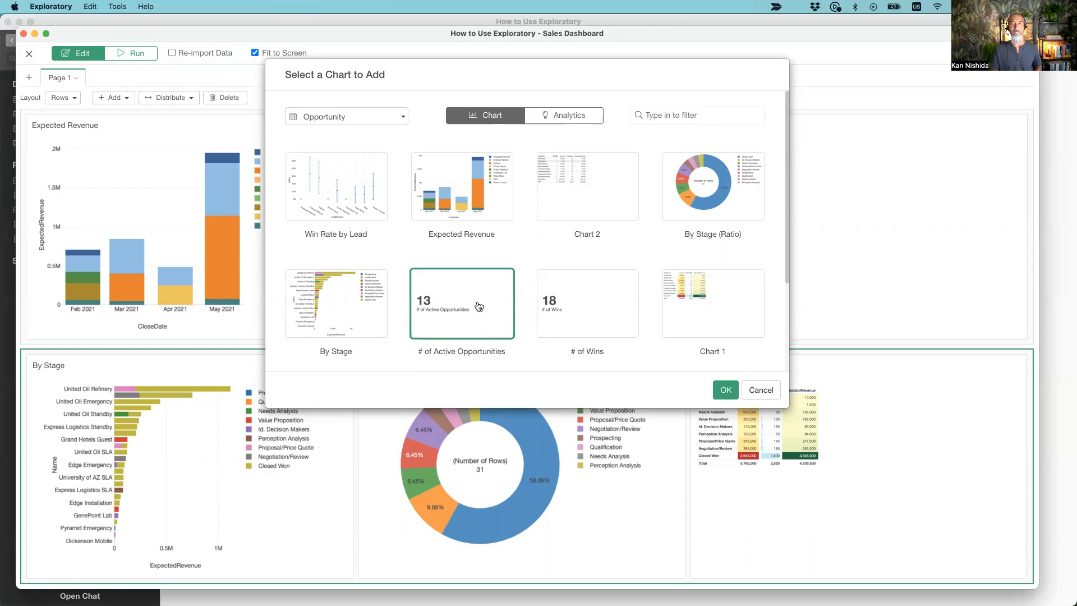
pyautogui.click(727, 388)
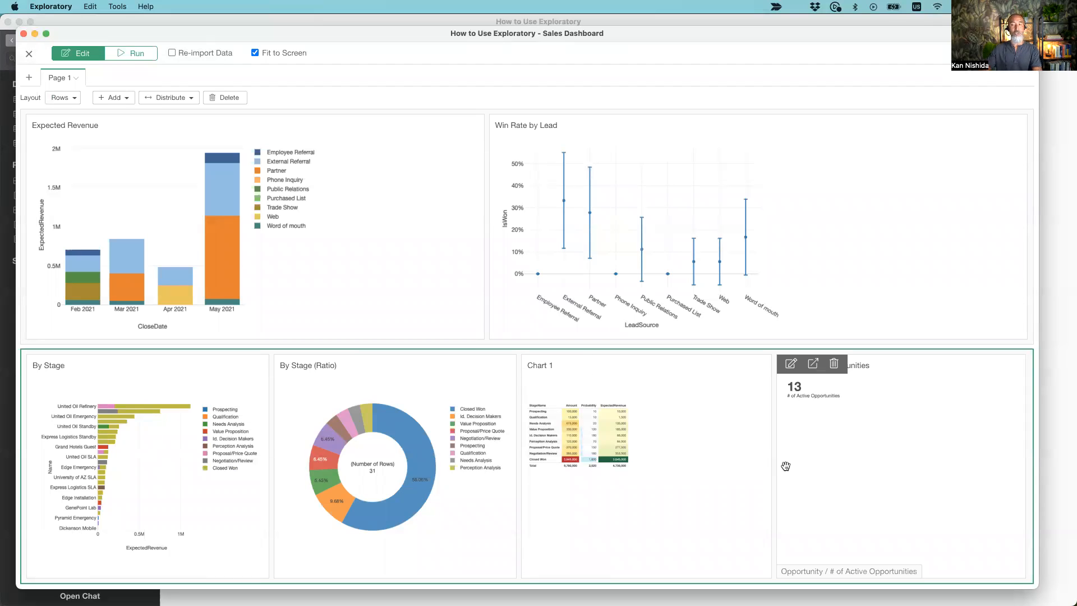
# Move # of Active Opportunities to the upper row after Win Rate by Lead, then preview the dashboard and return to editing.
pyautogui.moveTo(848, 441); pyautogui.dragTo(739, 218)
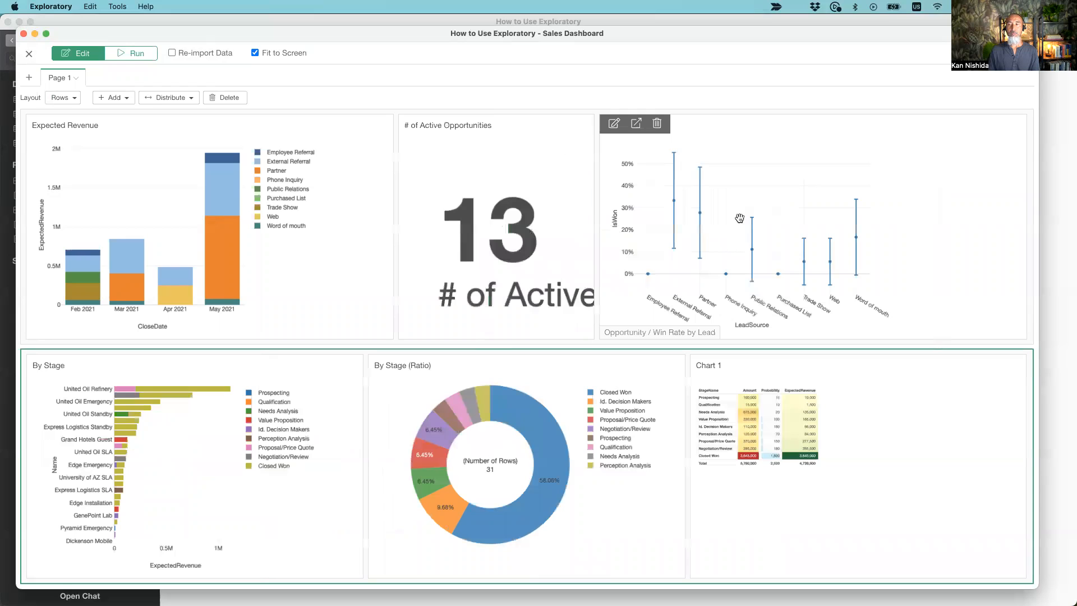
pyautogui.moveTo(498, 214)
pyautogui.mouseDown()
pyautogui.moveTo(780, 214)
pyautogui.moveTo(450, 228)
pyautogui.moveTo(442, 216)
pyautogui.mouseUp()
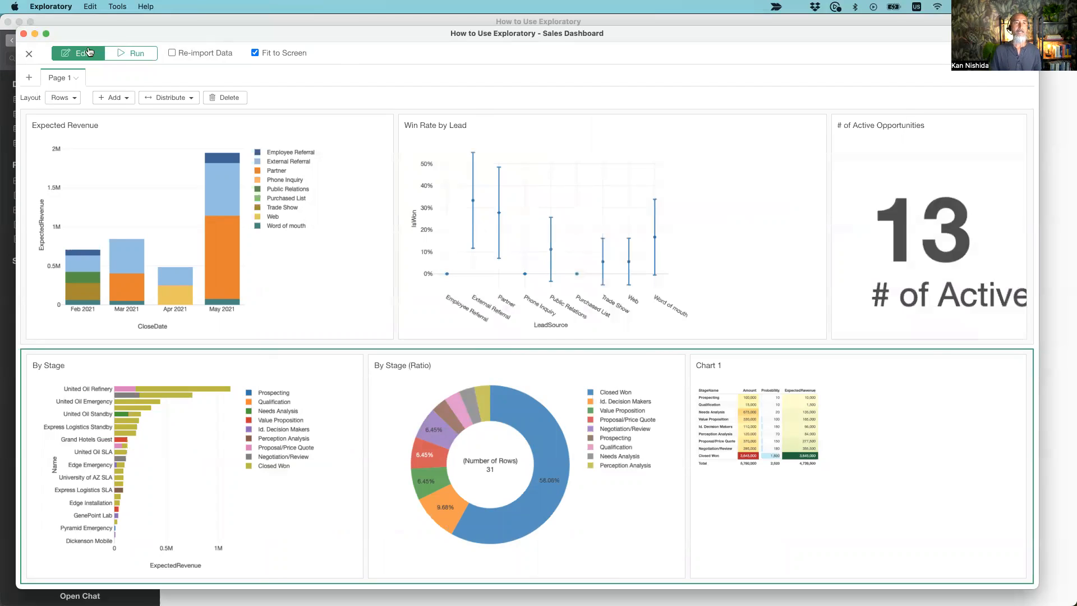
pyautogui.click(129, 56)
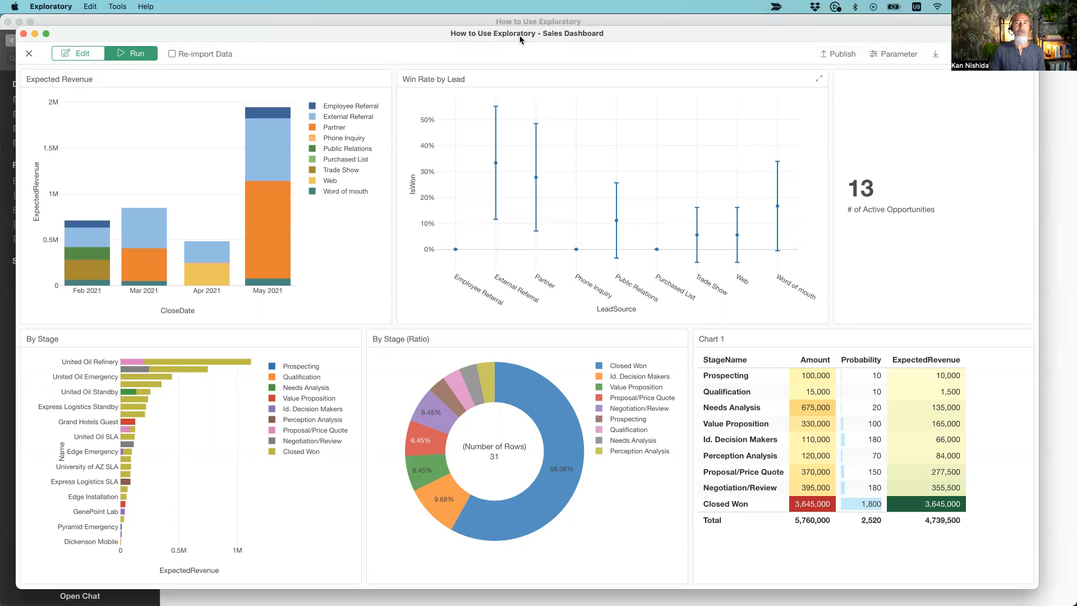
pyautogui.click(94, 57)
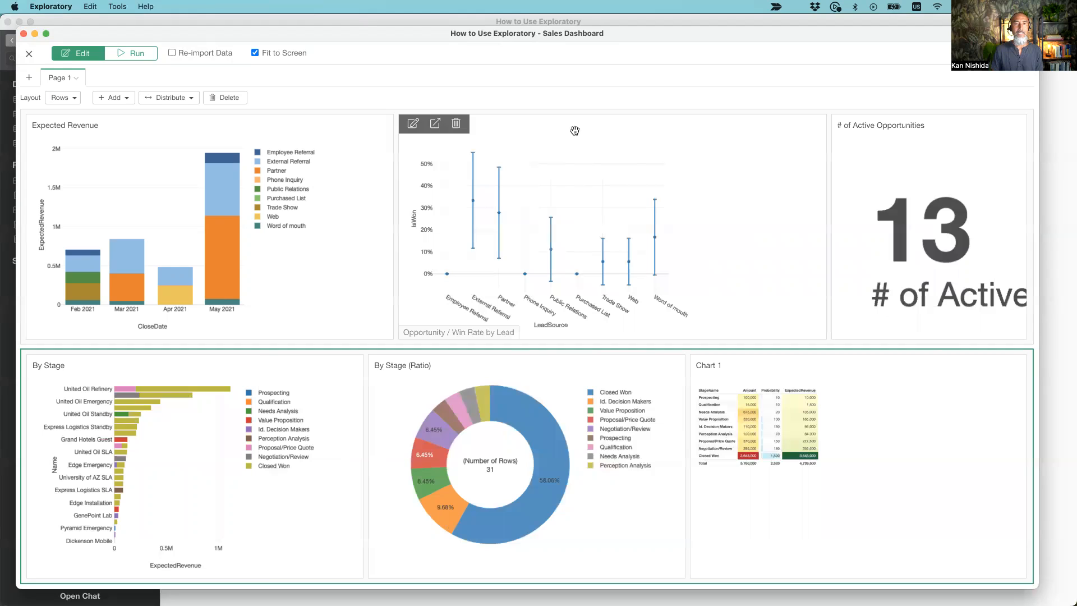
# Add a number row above the chart rows and move # of Active Opportunities into it.
pyautogui.click(112, 100)
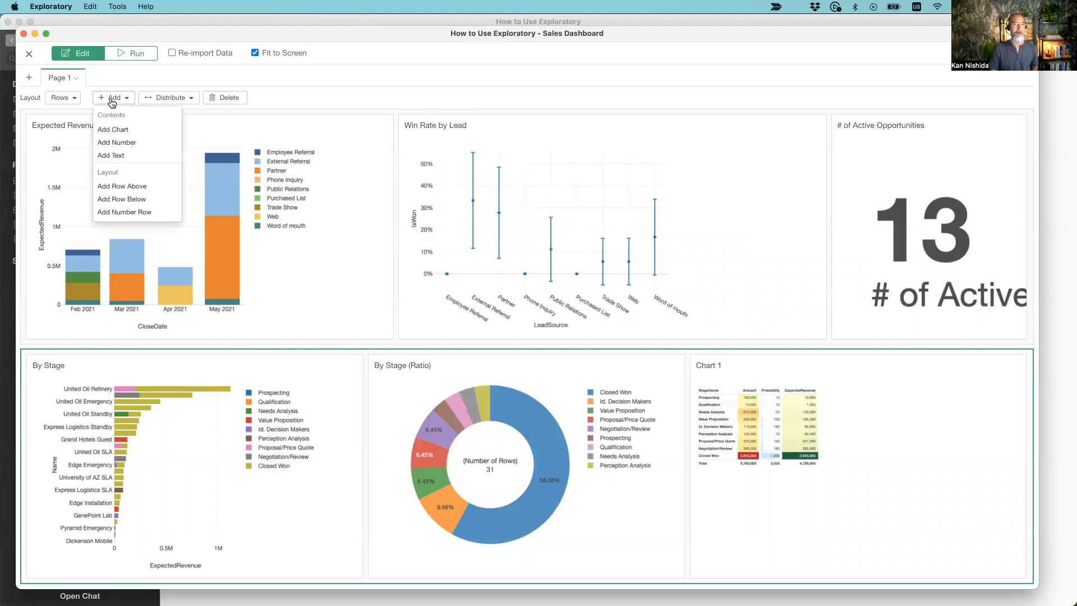
pyautogui.click(147, 213)
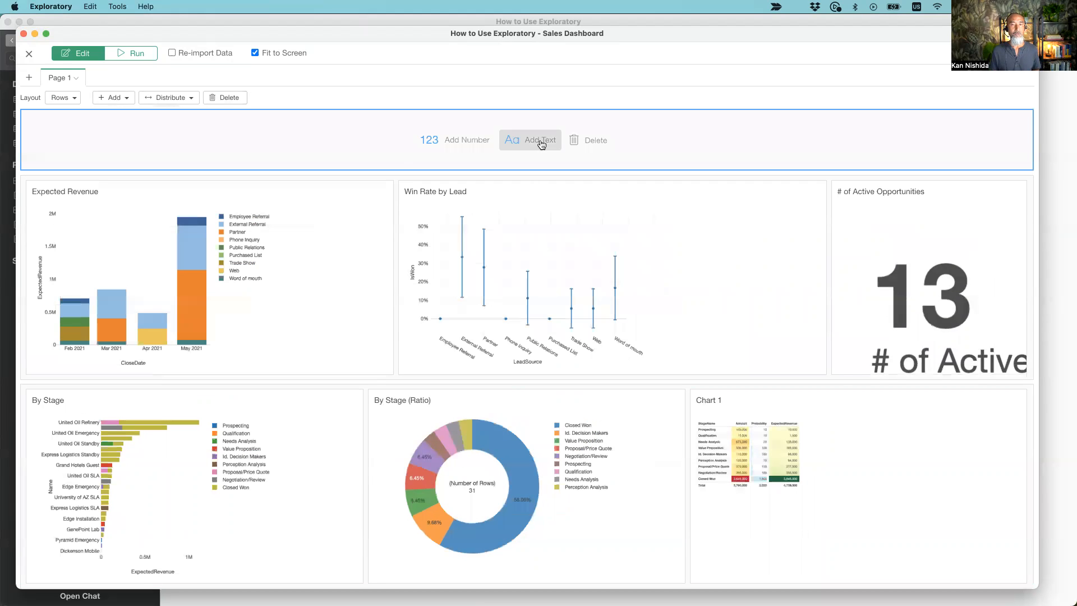
pyautogui.moveTo(924, 259); pyautogui.dragTo(574, 123)
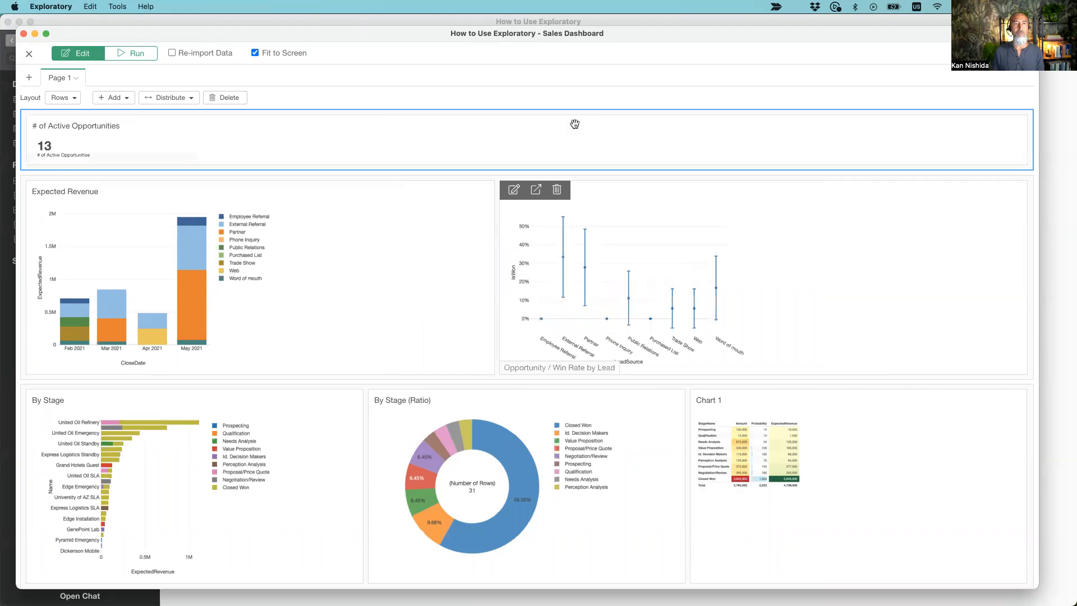
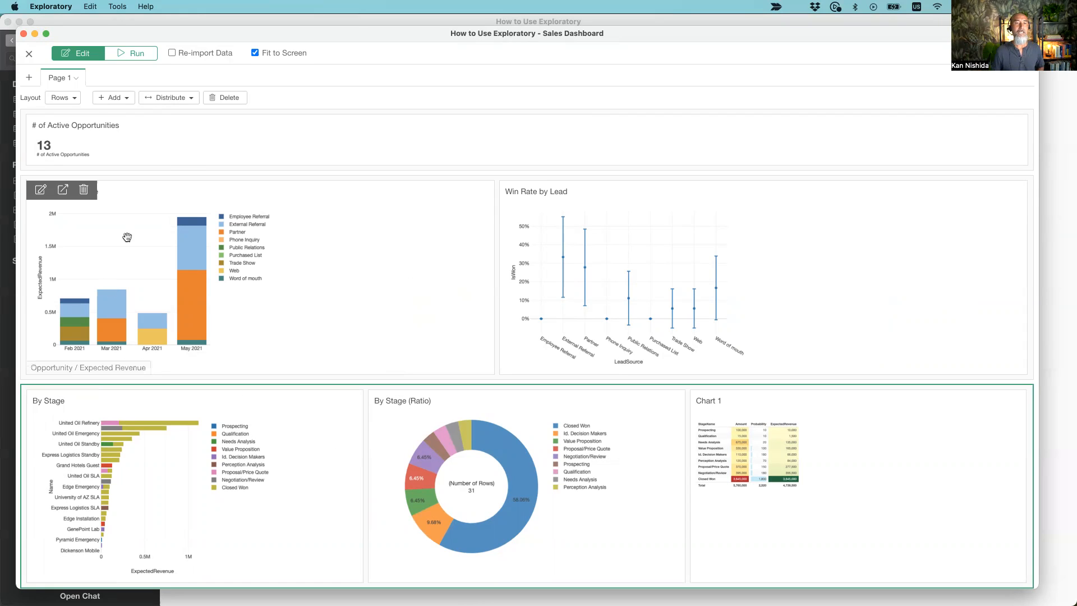
# Add the Opportunity data frame's # of Wins number beside # of Active Opportunities in the number row.
pyautogui.click(287, 137)
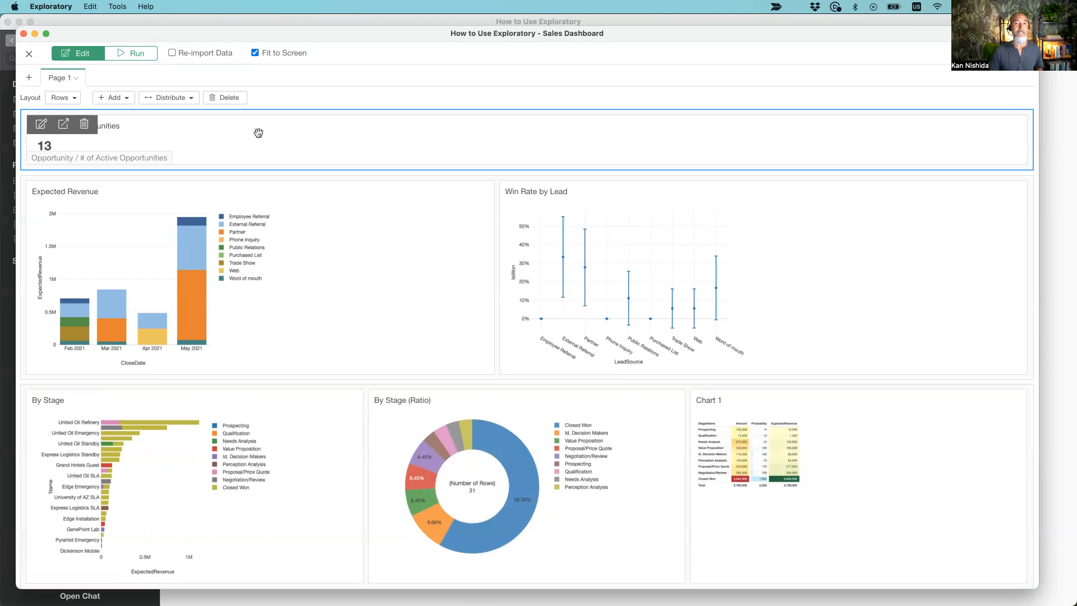
pyautogui.click(122, 98)
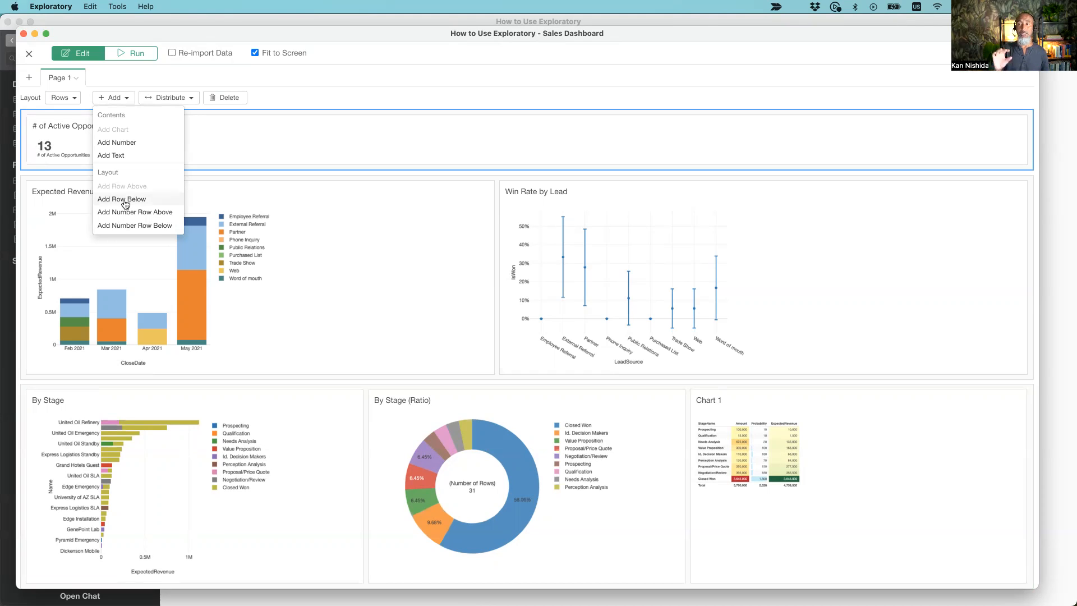
pyautogui.click(413, 83)
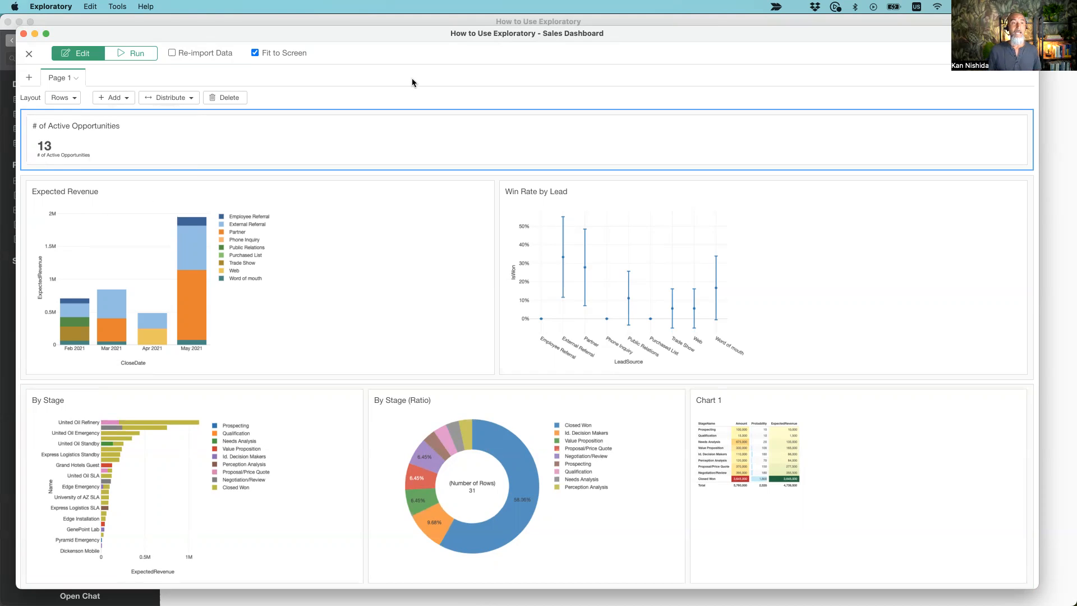
pyautogui.click(115, 99)
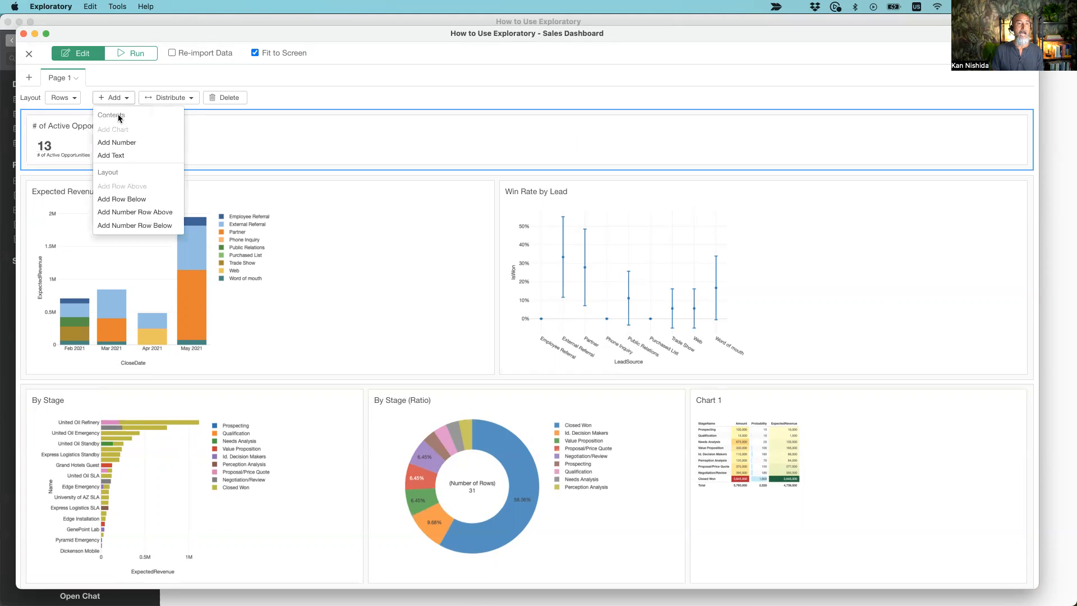
pyautogui.click(128, 149)
pyautogui.click(597, 302)
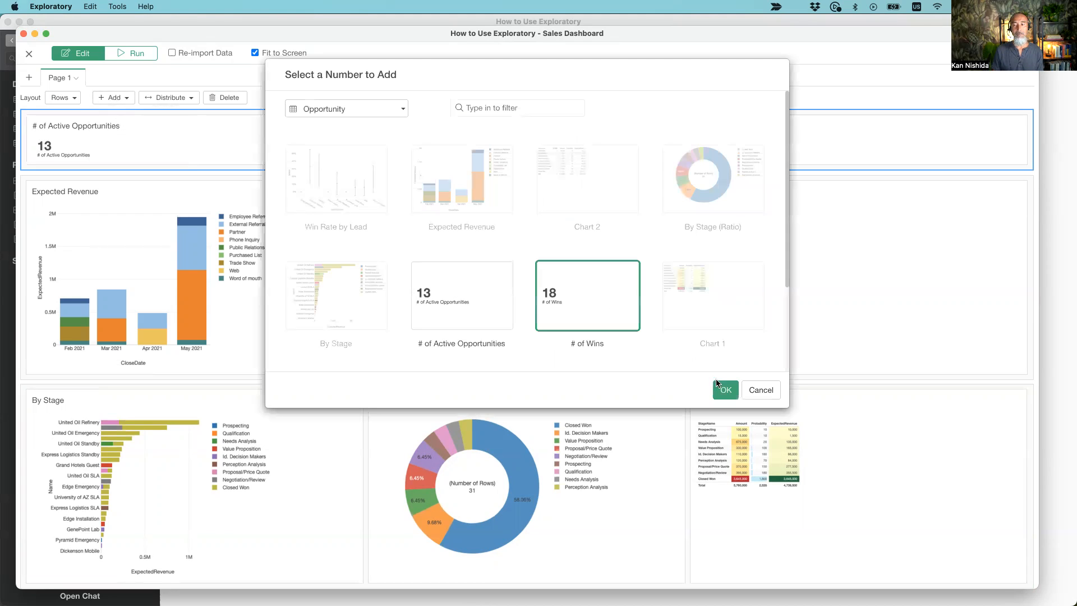
pyautogui.click(722, 391)
pyautogui.click(114, 99)
pyautogui.click(126, 225)
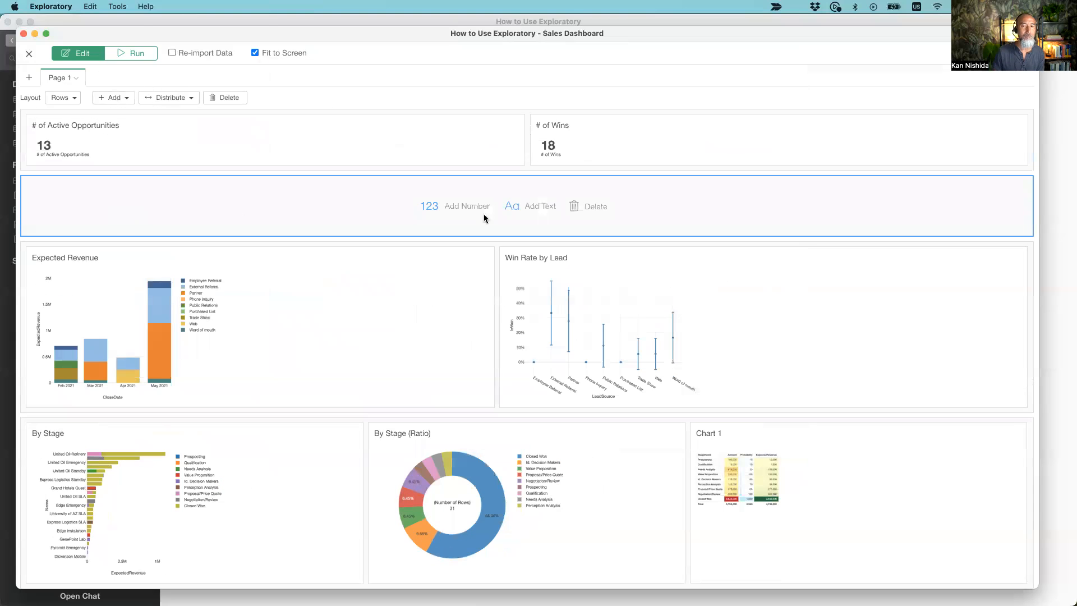
pyautogui.click(586, 207)
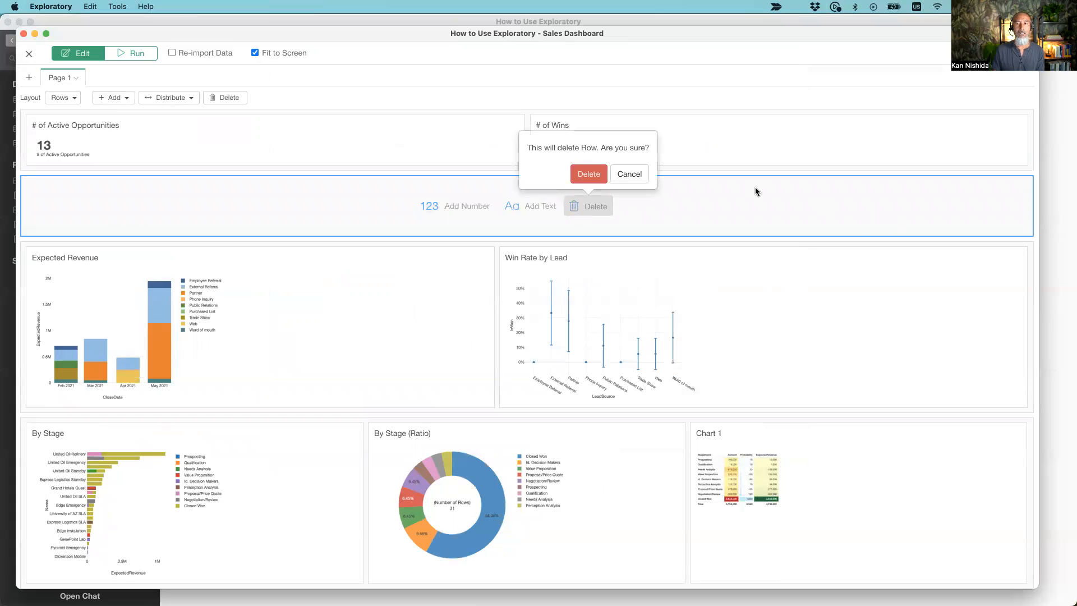
pyautogui.click(596, 183)
# Add the Opportunity data frame's Win Rate number to the end of the number row.
pyautogui.click(112, 99)
pyautogui.click(126, 144)
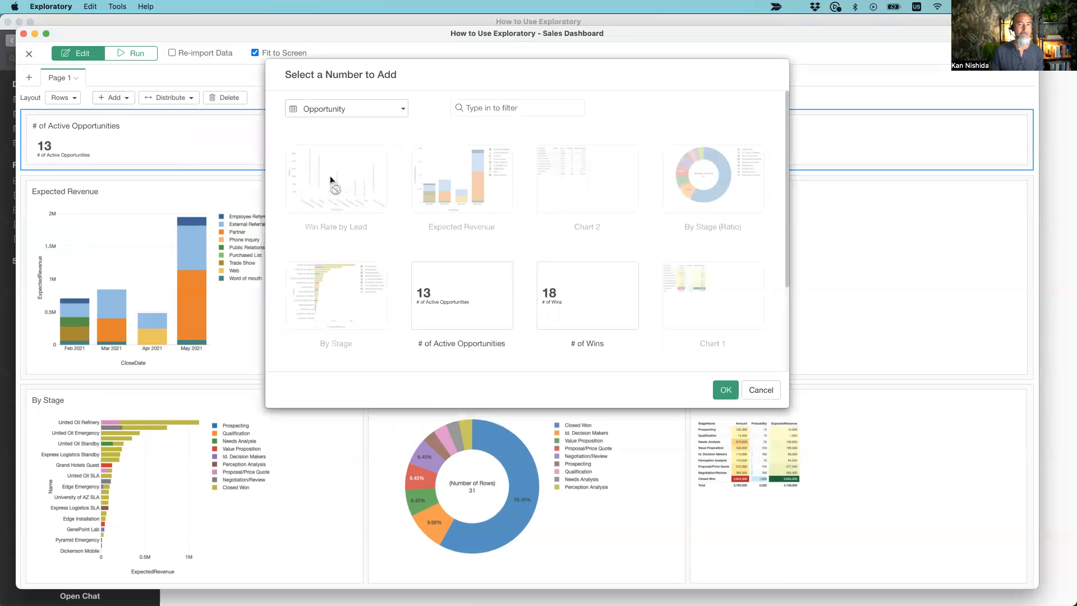
pyautogui.scroll(-5, 562, 282)
pyautogui.click(336, 292)
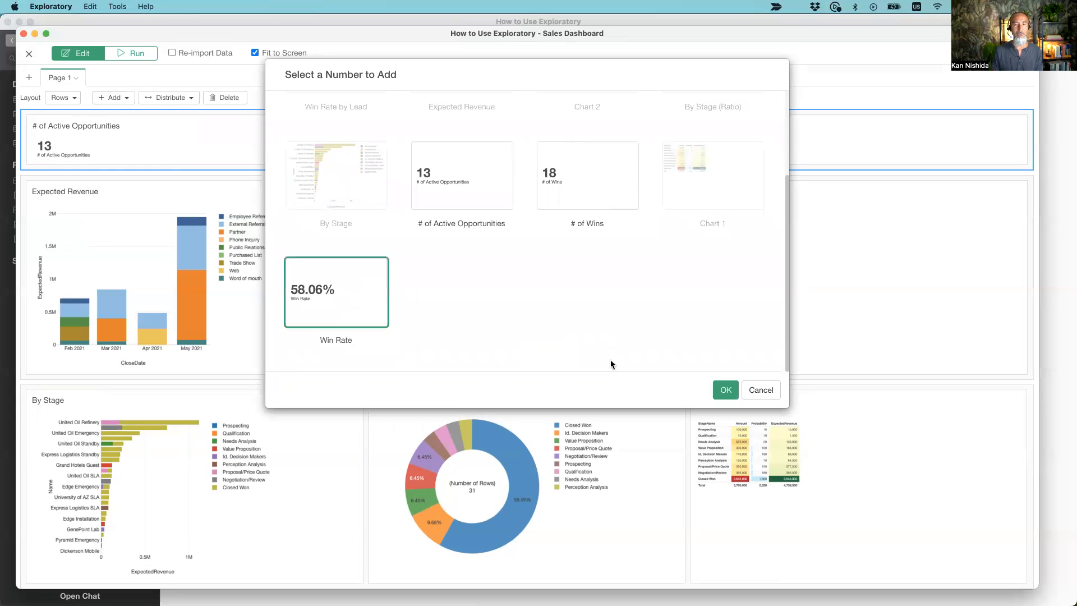
pyautogui.click(714, 390)
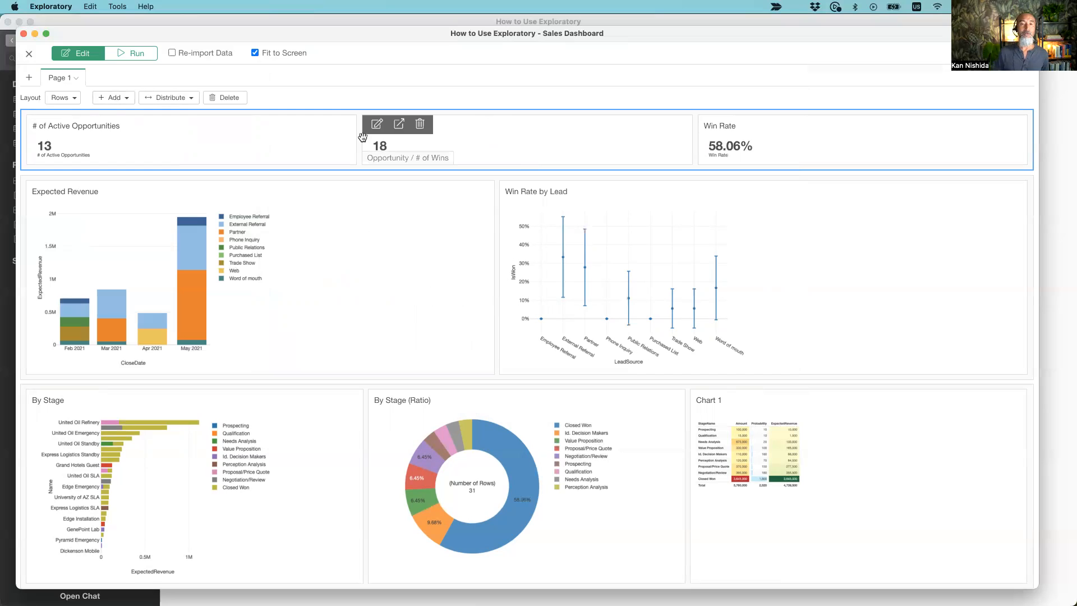
# Distribute the number row's widths evenly after narrowing # of Active Opportunities, and preview the dashboard before returning to editing.
pyautogui.moveTo(359, 139); pyautogui.dragTo(325, 143)
pyautogui.click(170, 97)
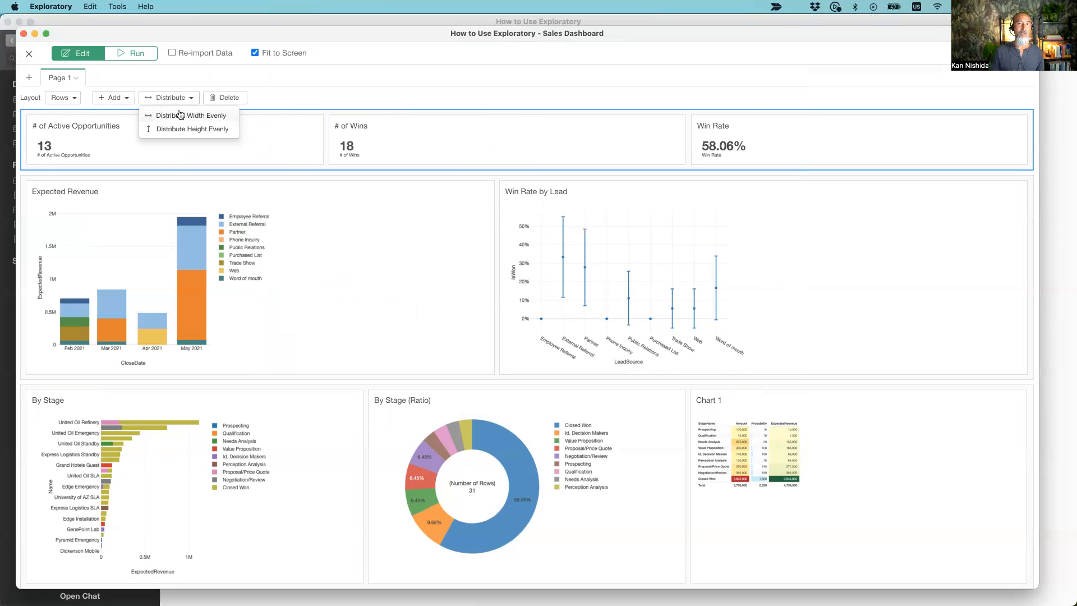
pyautogui.click(179, 110)
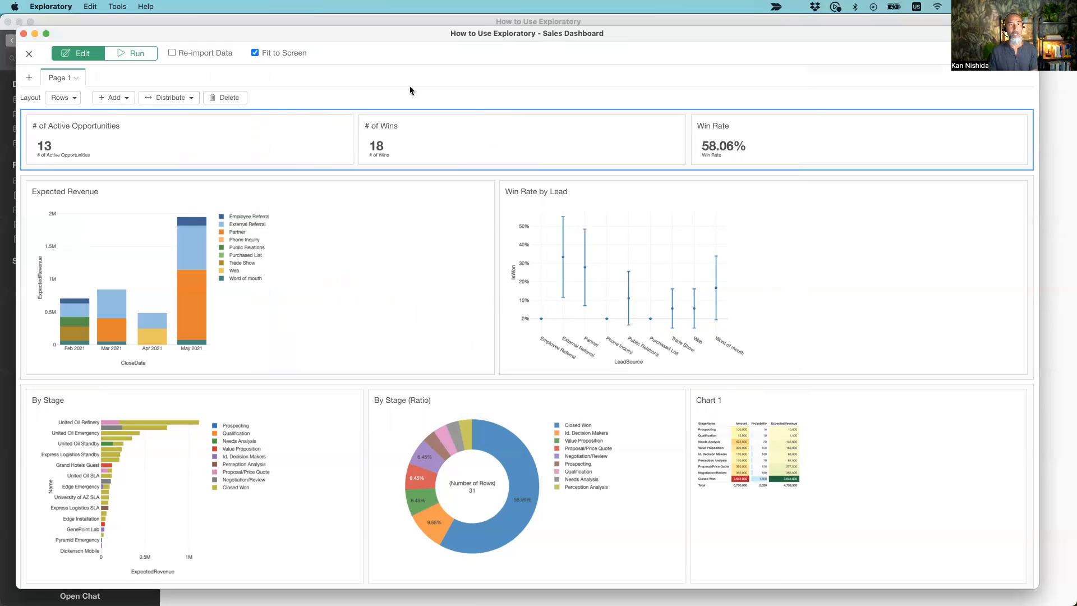
pyautogui.click(140, 58)
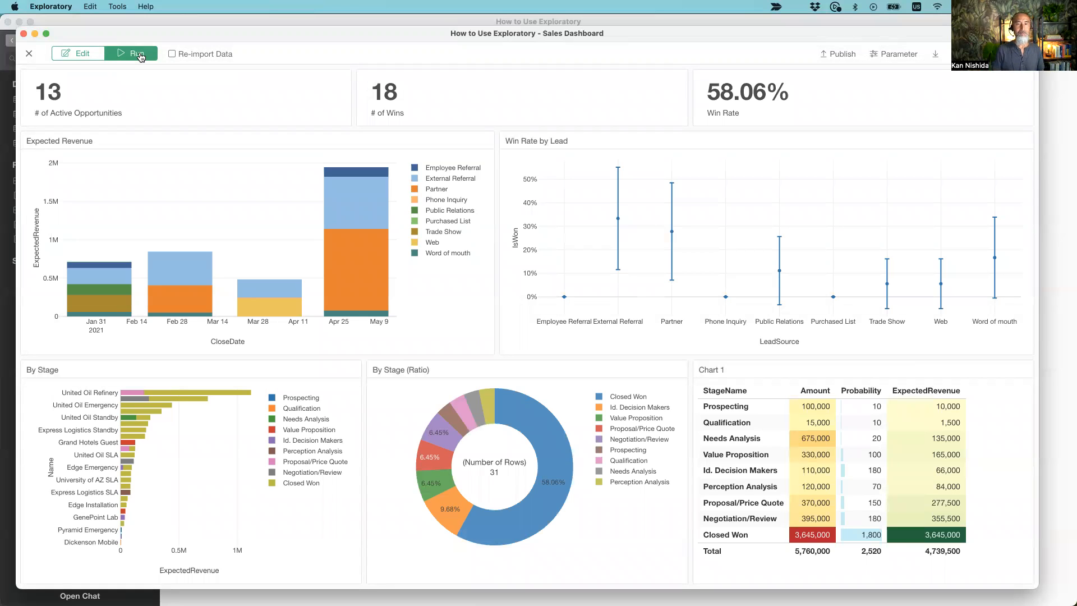
pyautogui.click(89, 56)
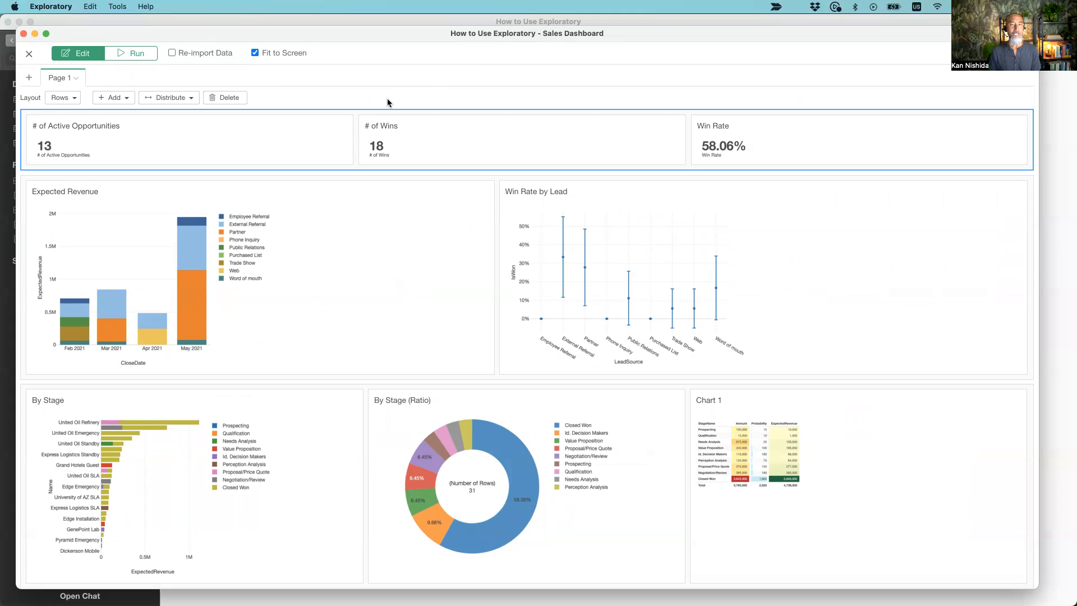
# Add a text block to the chart row containing Expected Revenue and Win Rate by Lead.
pyautogui.click(400, 224)
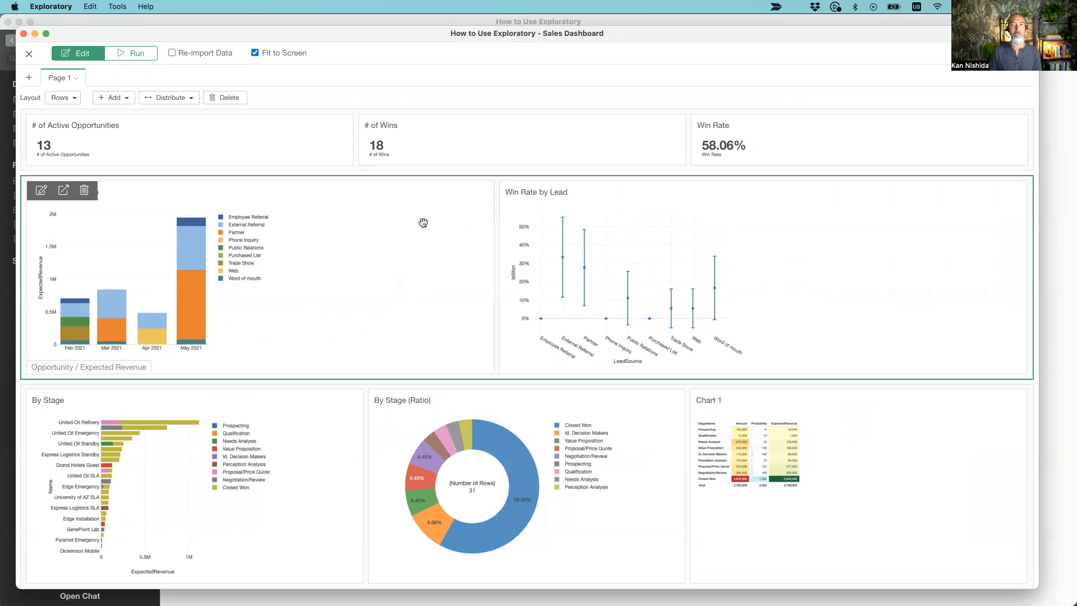
pyautogui.click(114, 98)
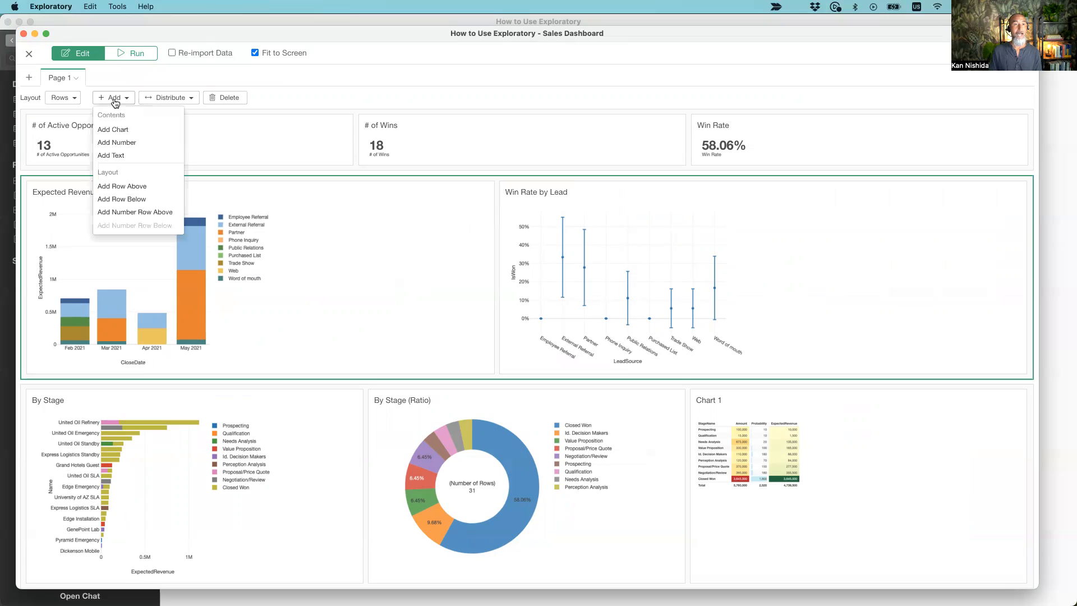
pyautogui.click(120, 154)
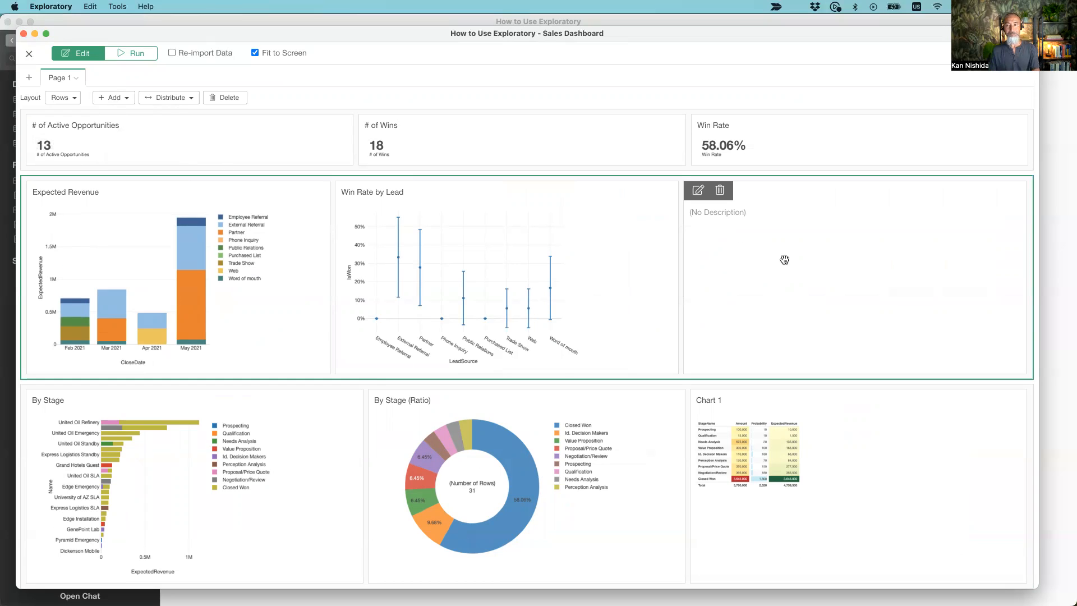
pyautogui.moveTo(775, 236); pyautogui.dragTo(727, 232)
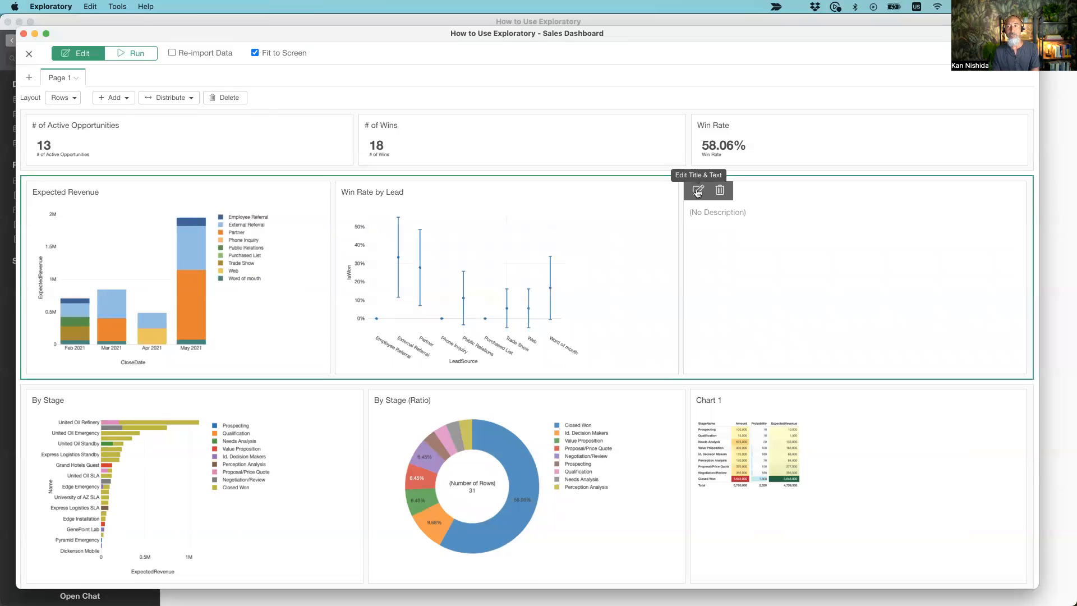
# Copy the Sales Opportunity Report Markdown text from Atom into the new text block and enlarge its text area.
pyautogui.click(697, 192)
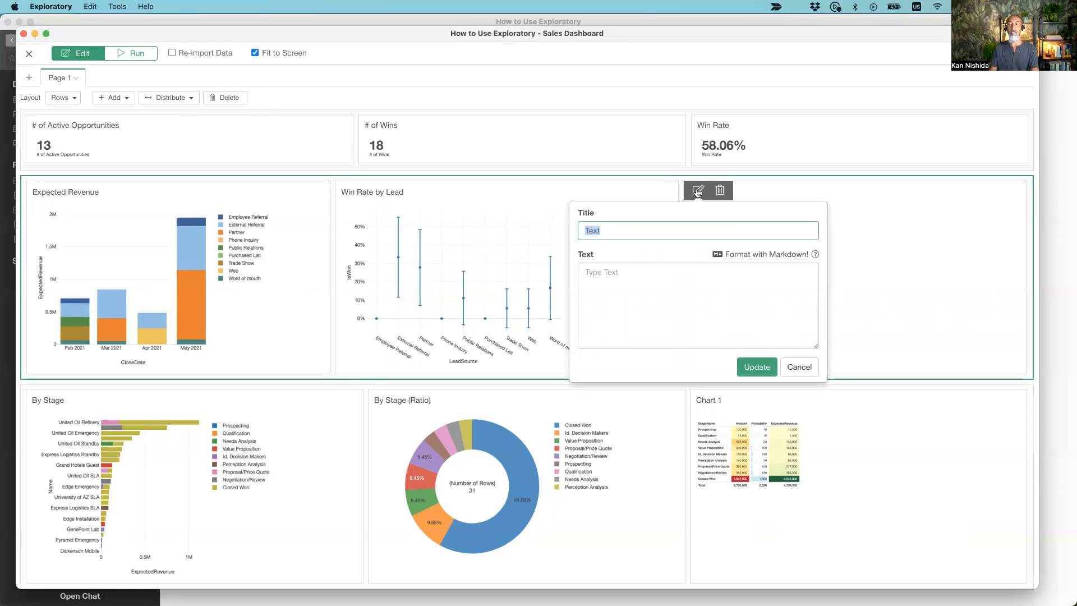
pyautogui.click(672, 303)
pyautogui.press('super+Tab')
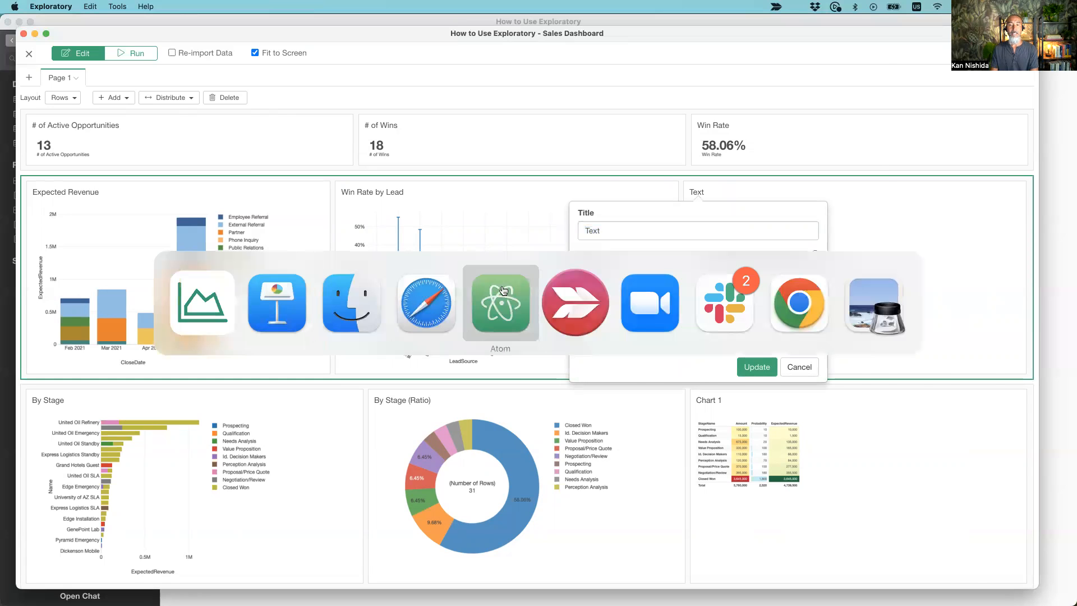
pyautogui.click(503, 290)
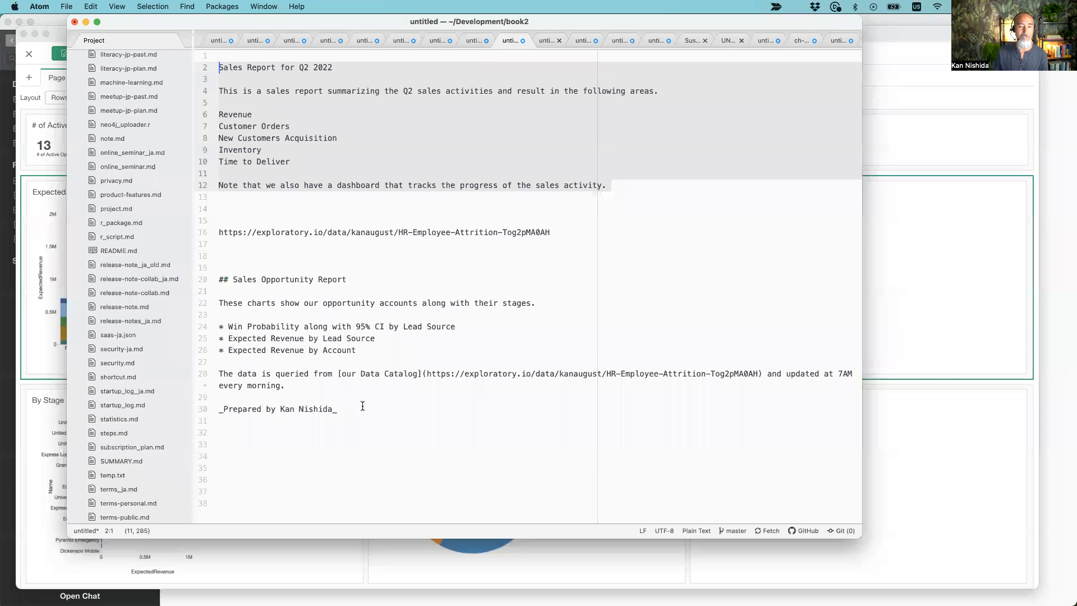
pyautogui.moveTo(362, 410); pyautogui.dragTo(185, 281)
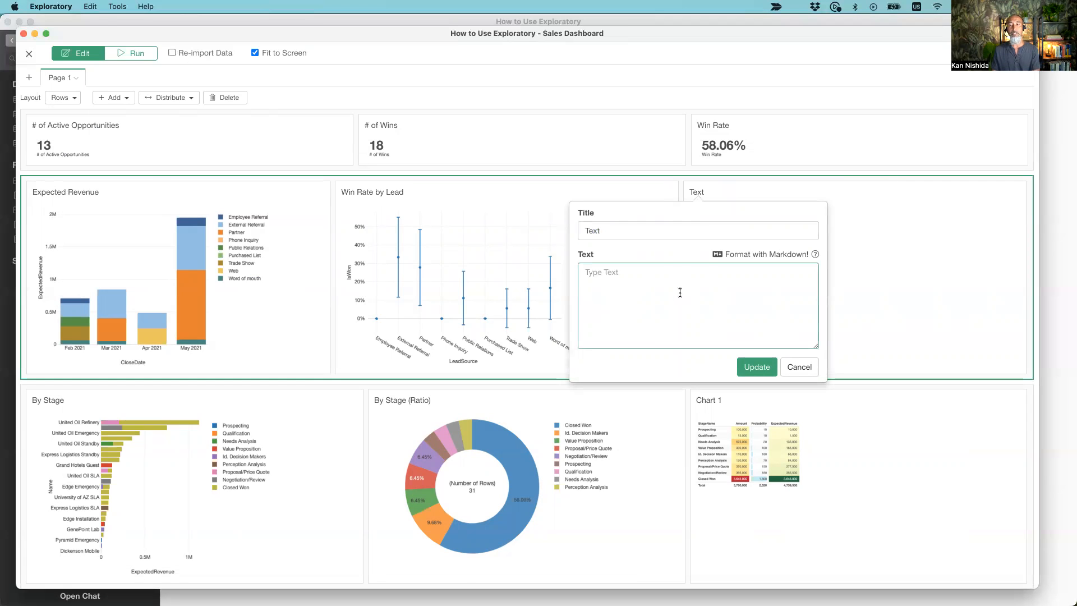
pyautogui.press('super+v')
pyautogui.moveTo(815, 346); pyautogui.dragTo(878, 441)
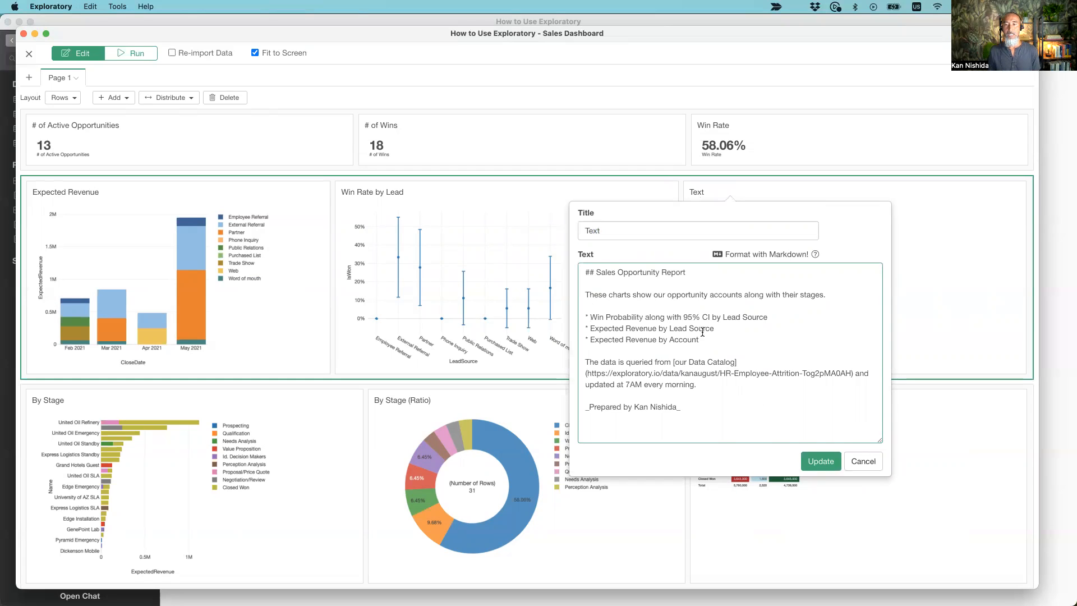
# Title the text block Comment and update it.
pyautogui.doubleClick(638, 231)
pyautogui.write('Coo')
pyautogui.write('mment')
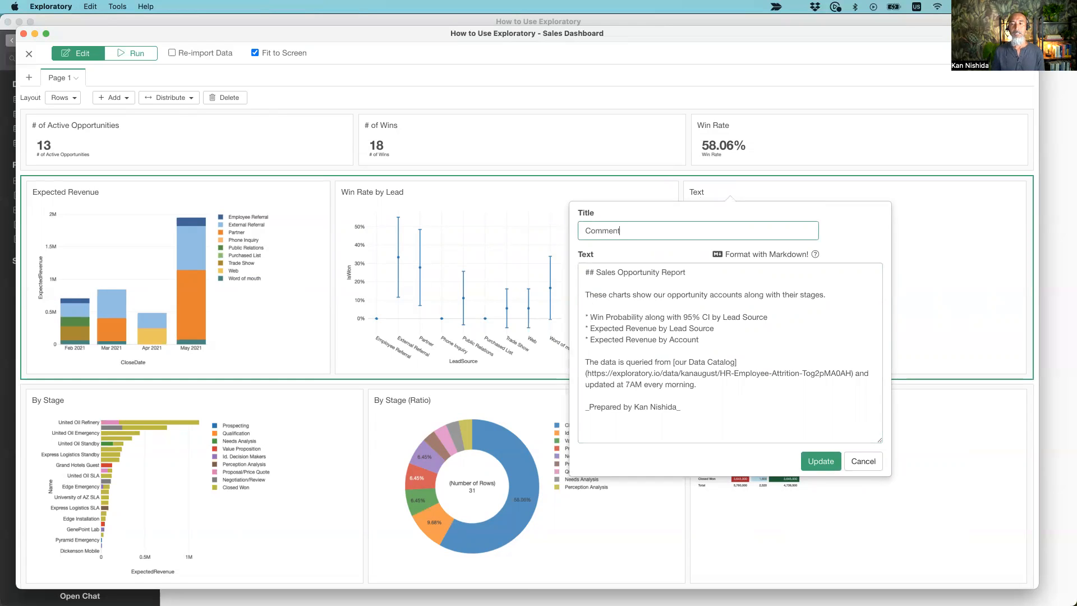
pyautogui.click(820, 461)
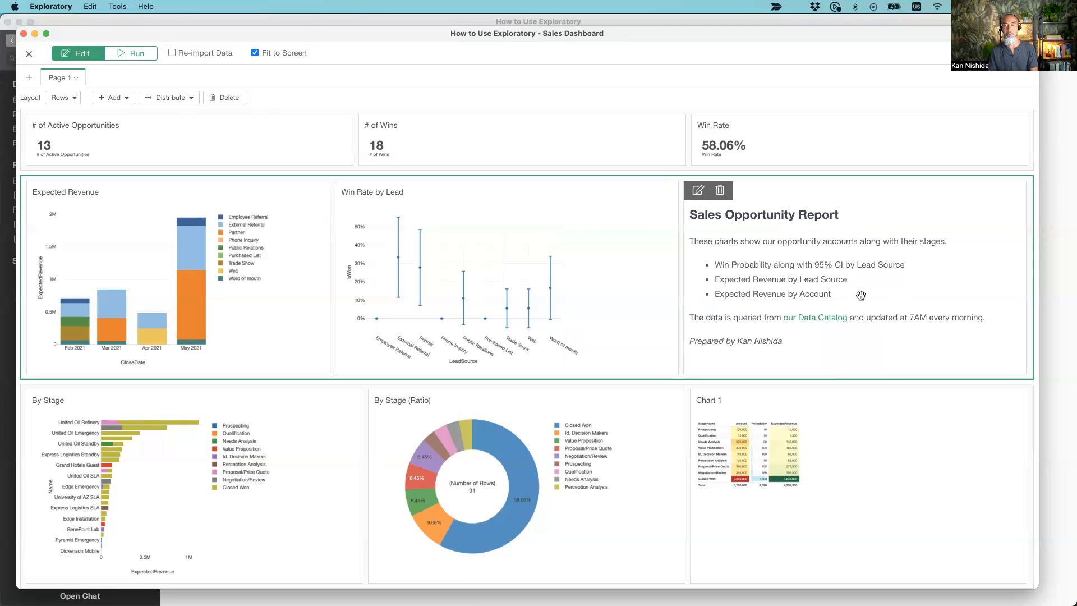
# Preview the dashboard, examine the By Stage chart in fullscreen, and return to editing.
pyautogui.click(148, 55)
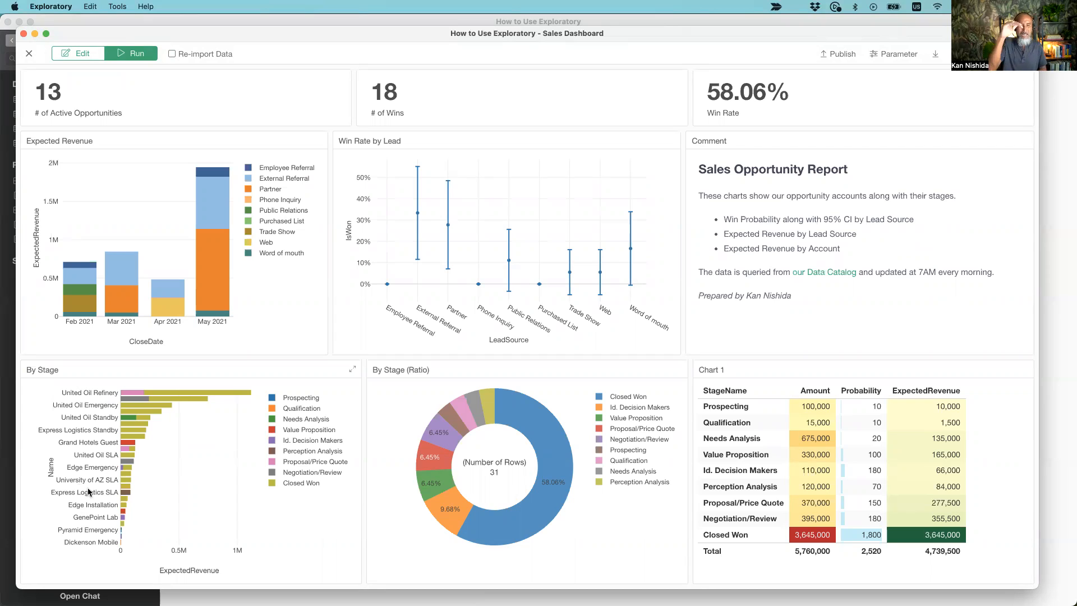
pyautogui.click(352, 372)
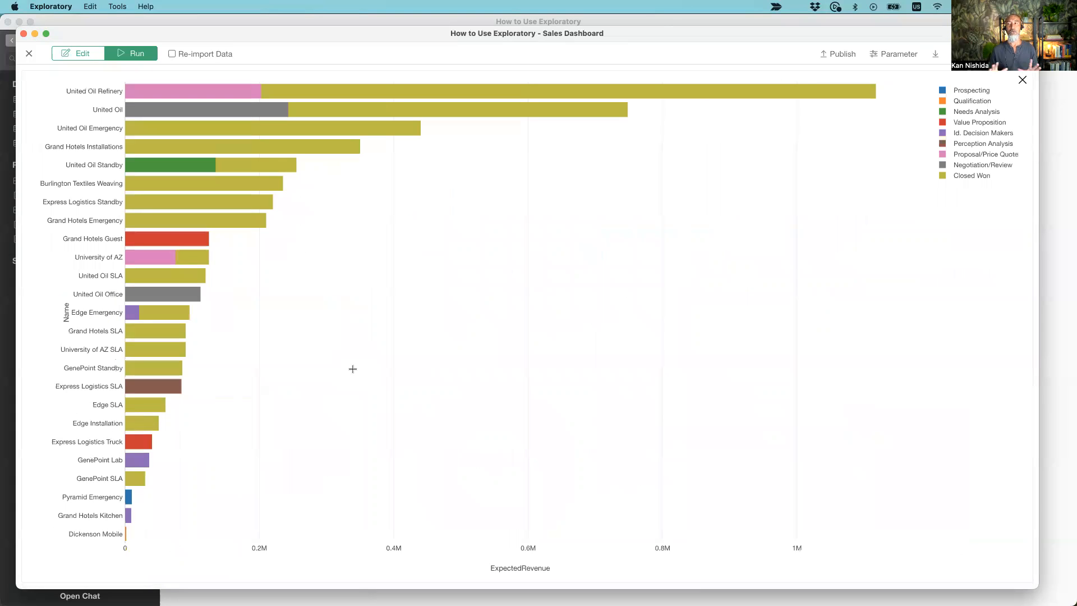
pyautogui.click(1023, 81)
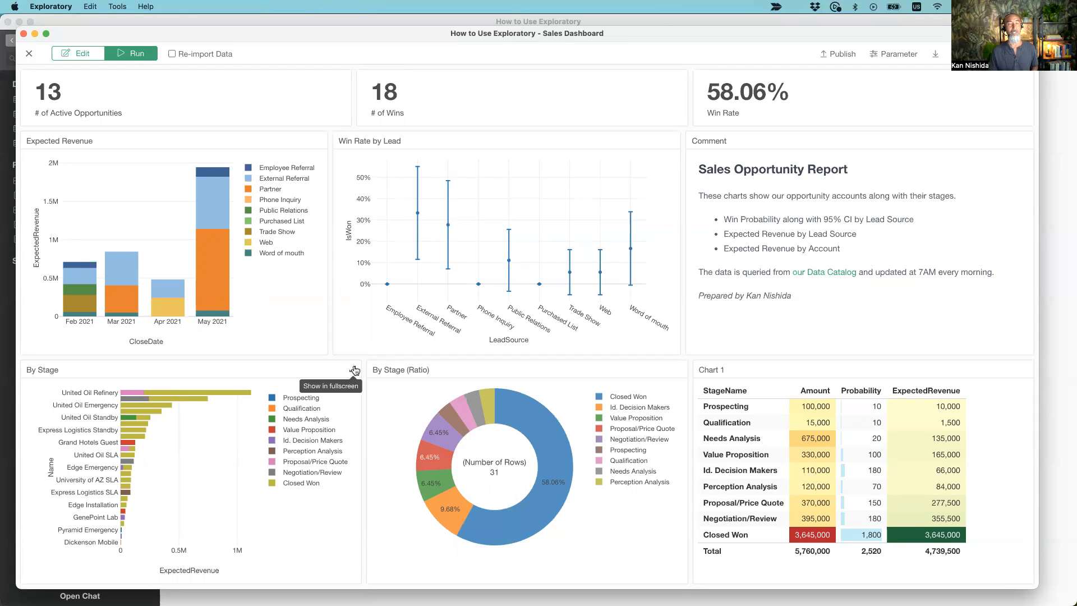
pyautogui.click(86, 58)
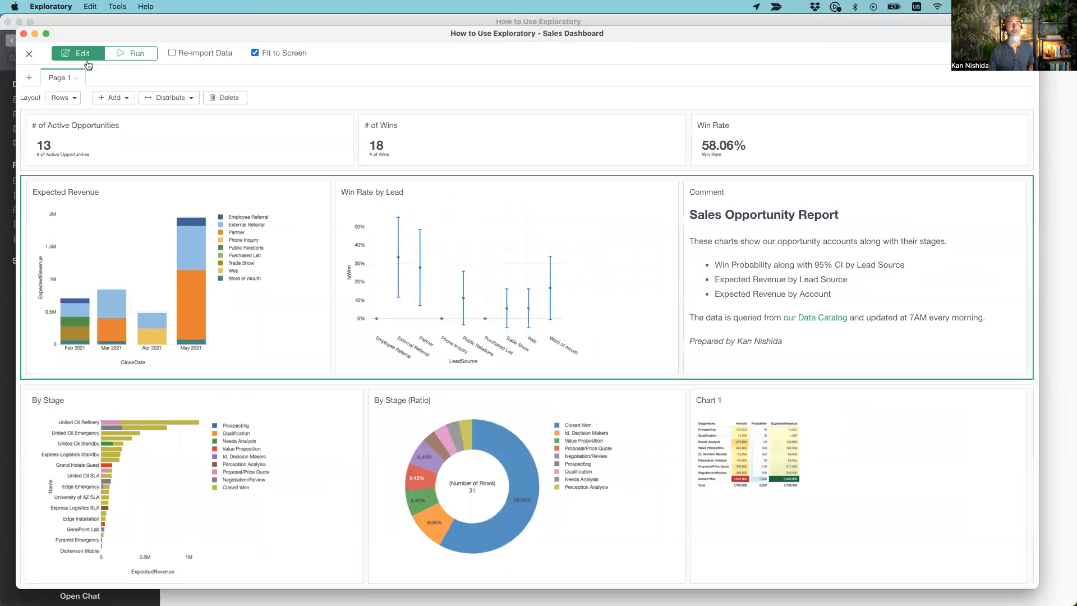
pyautogui.click(65, 101)
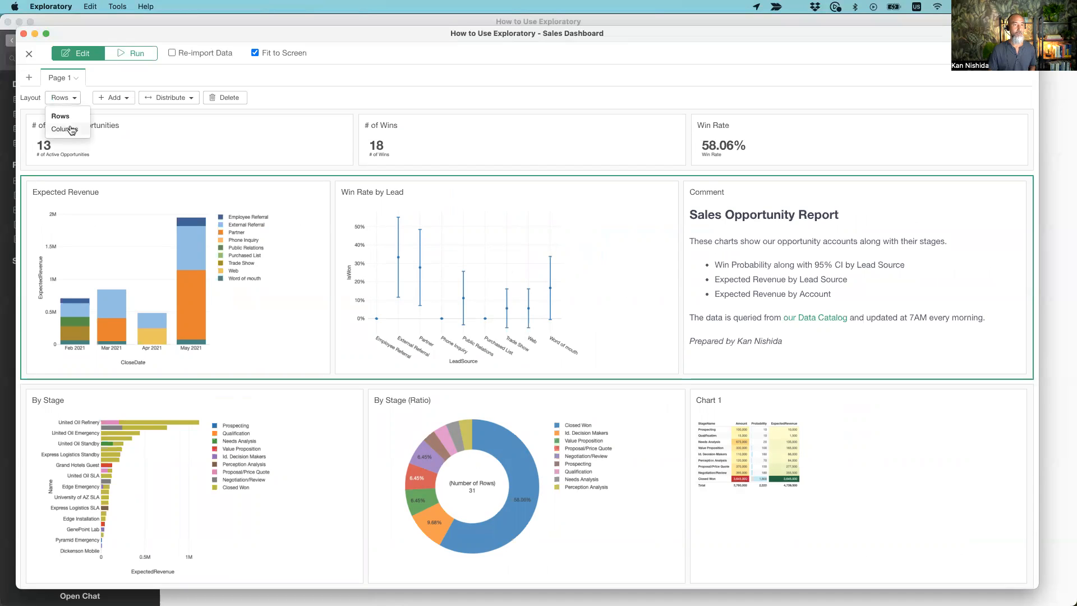
pyautogui.click(73, 98)
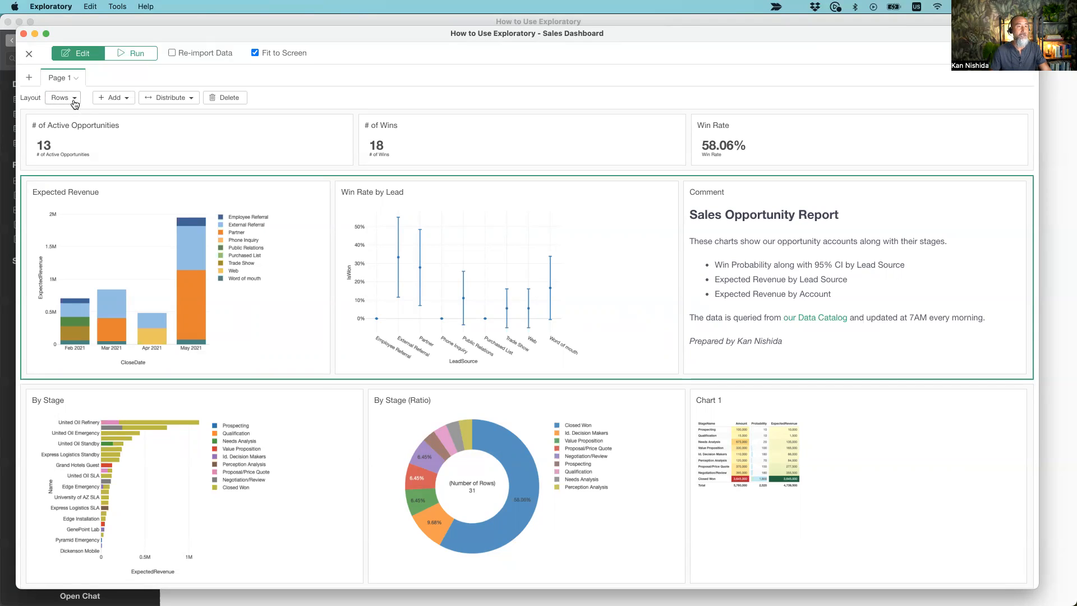
# Duplicate Page 1 and rename the copy Column Layout.
pyautogui.click(78, 80)
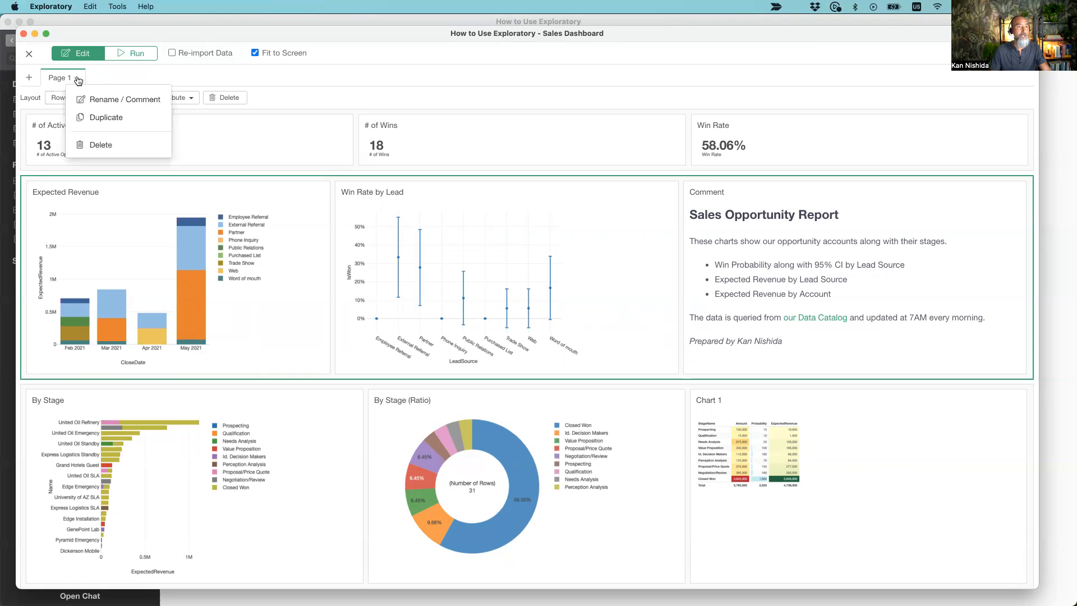
pyautogui.click(95, 120)
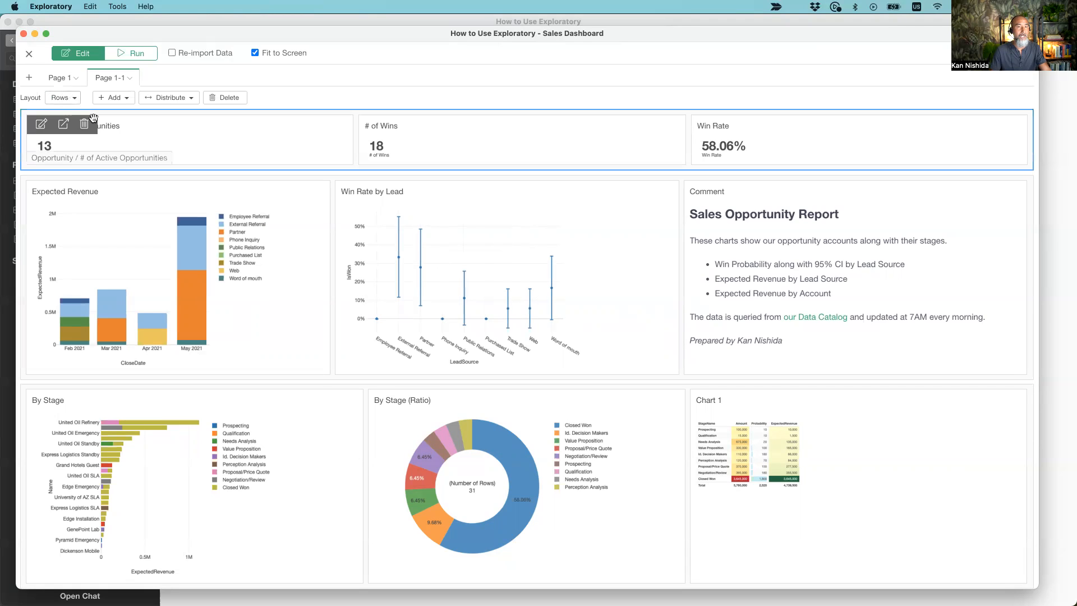
pyautogui.click(130, 80)
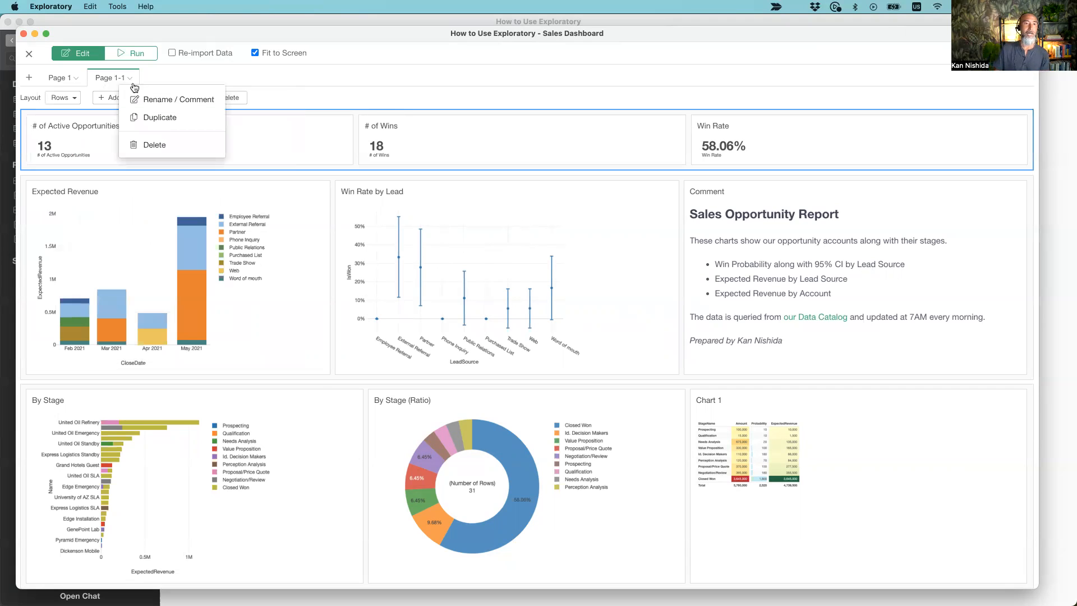
pyautogui.click(154, 99)
pyautogui.write('Column Layout')
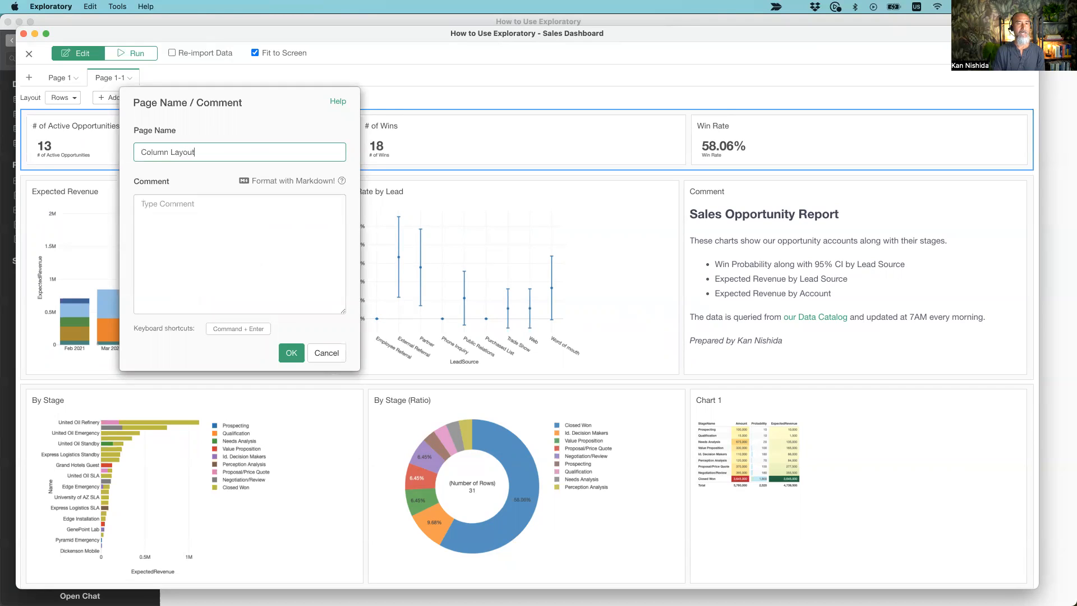
pyautogui.press('Return')
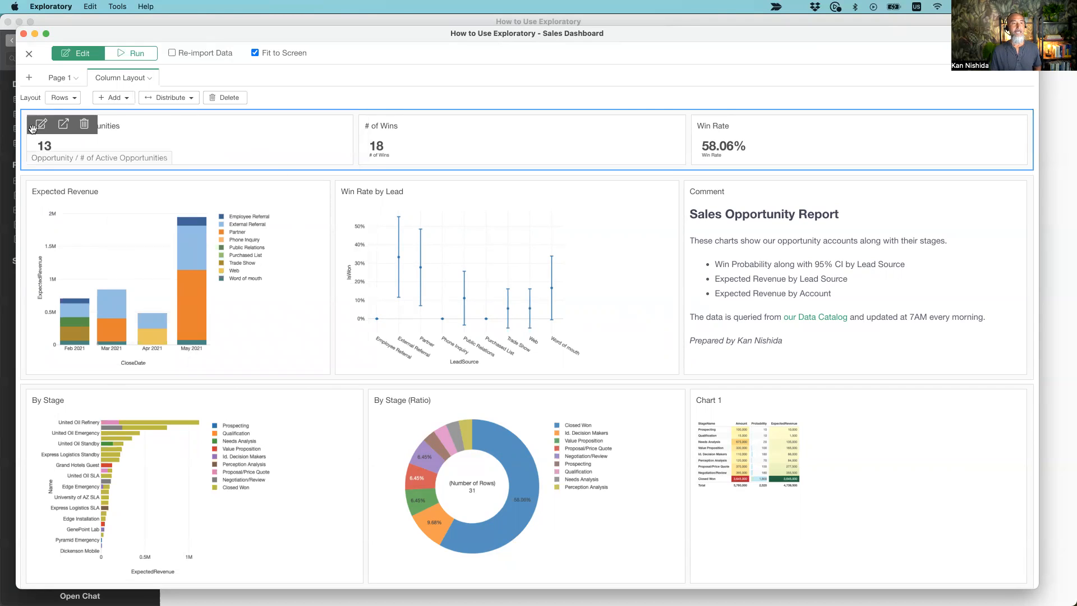
# Set the Column Layout page's layout to Columns.
pyautogui.click(62, 104)
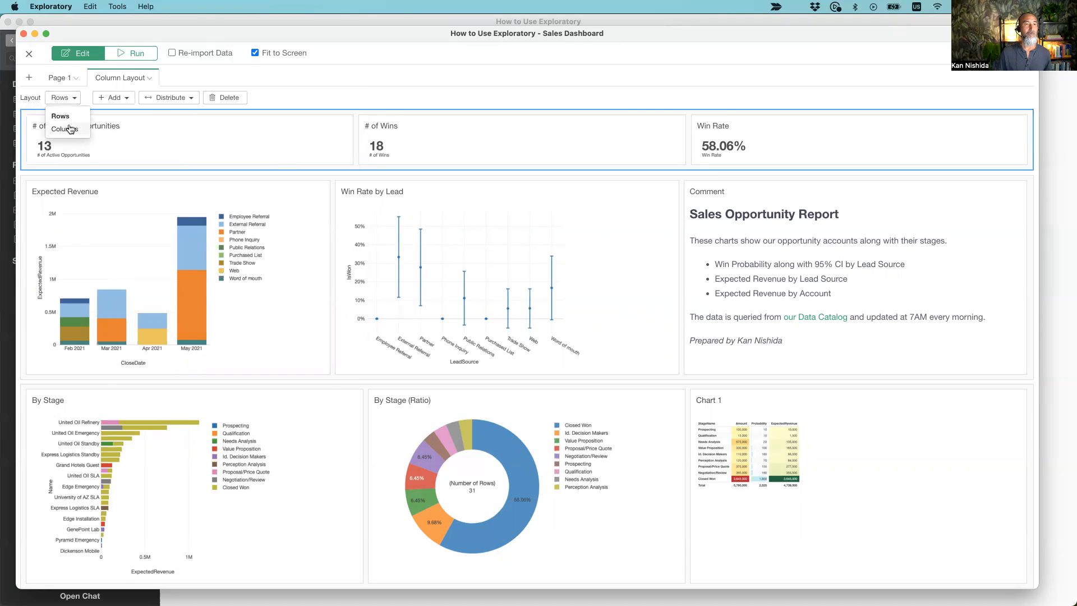
pyautogui.click(64, 129)
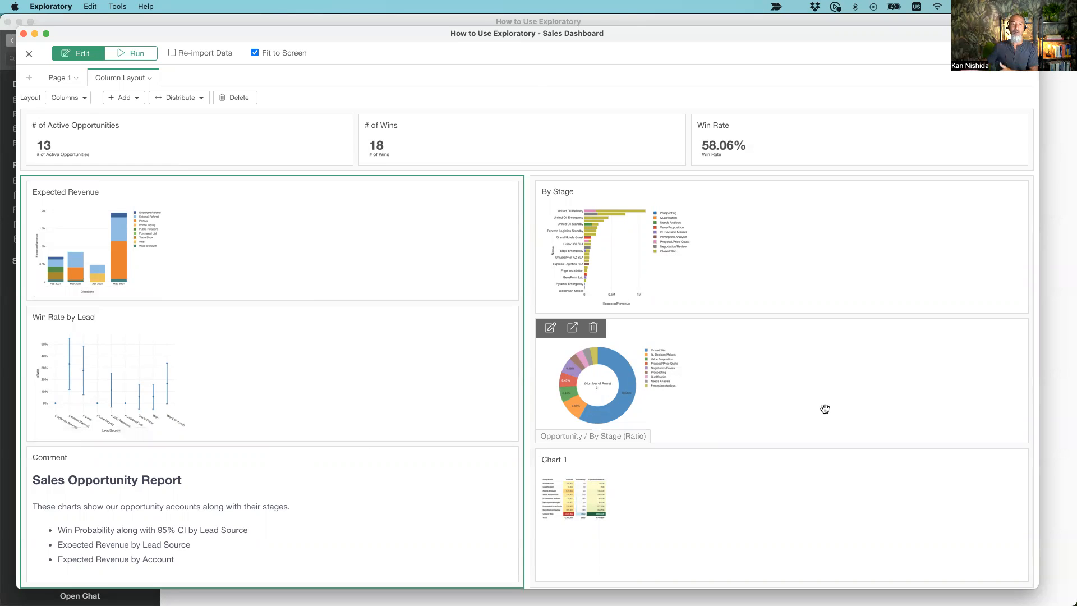
pyautogui.click(548, 132)
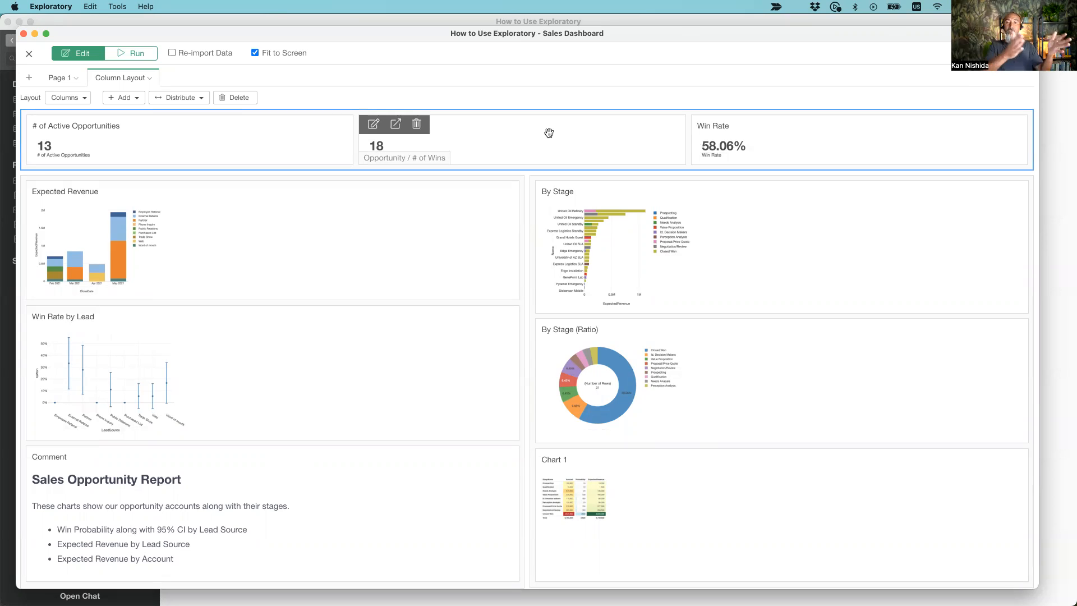
pyautogui.click(132, 100)
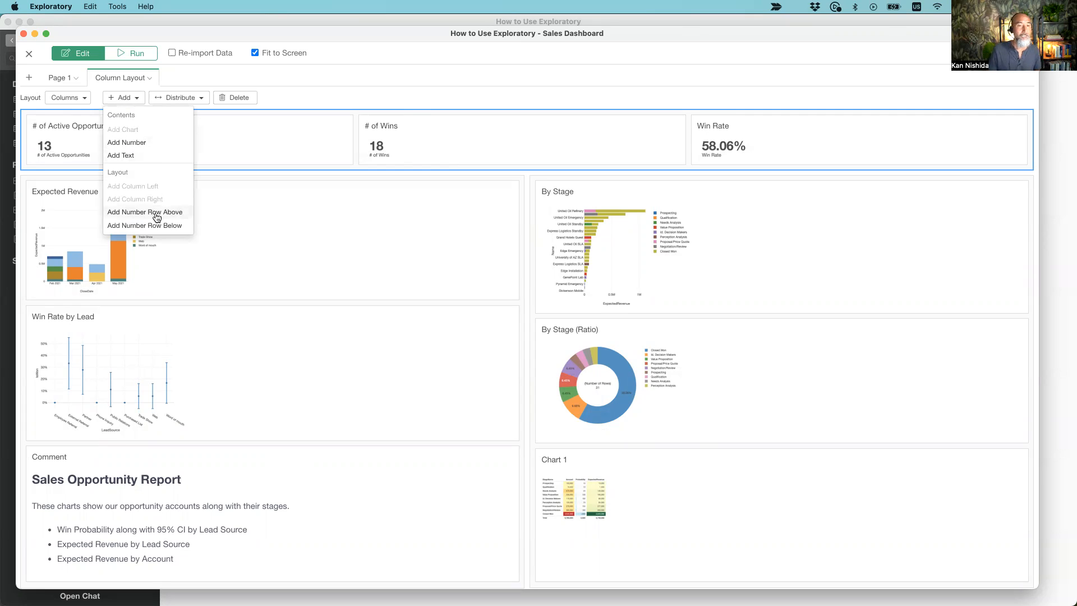
pyautogui.click(306, 212)
pyautogui.click(123, 98)
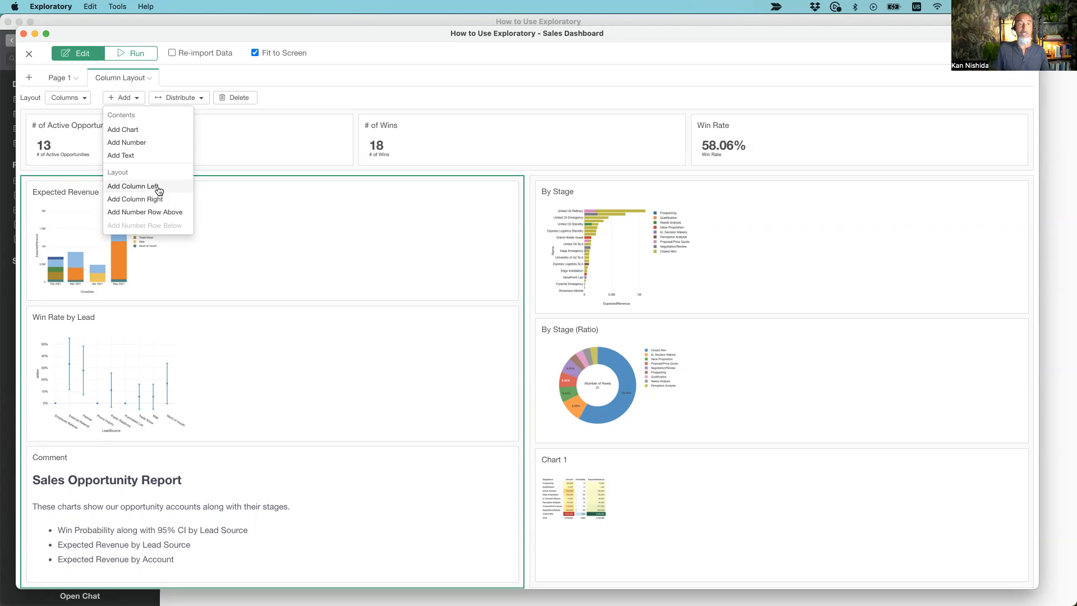
pyautogui.click(326, 93)
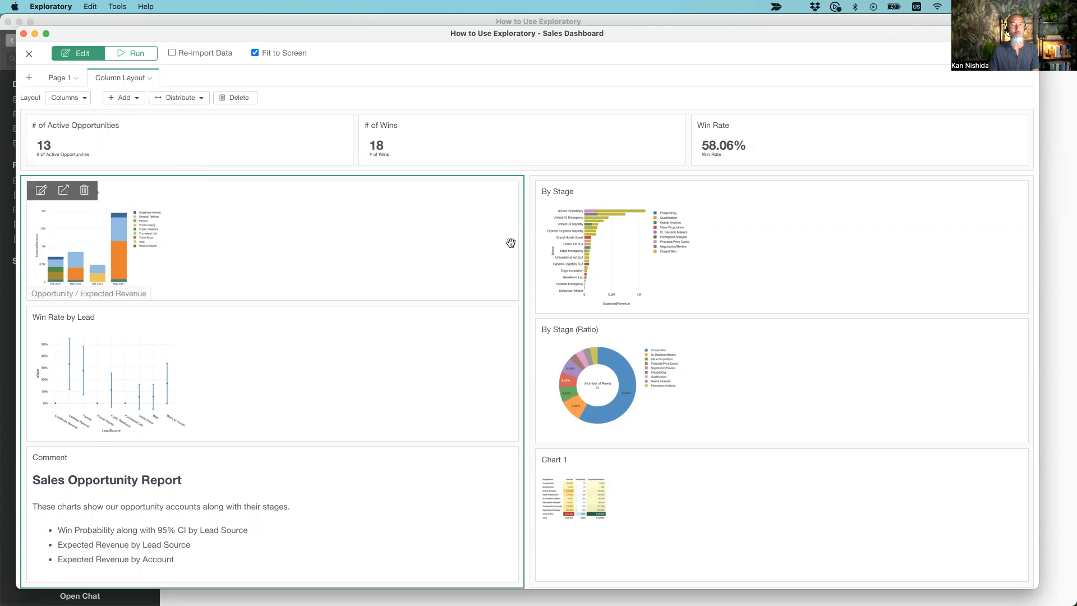
# Add a column to the left of the Expected Revenue column on the Column Layout page and widen it.
pyautogui.click(713, 232)
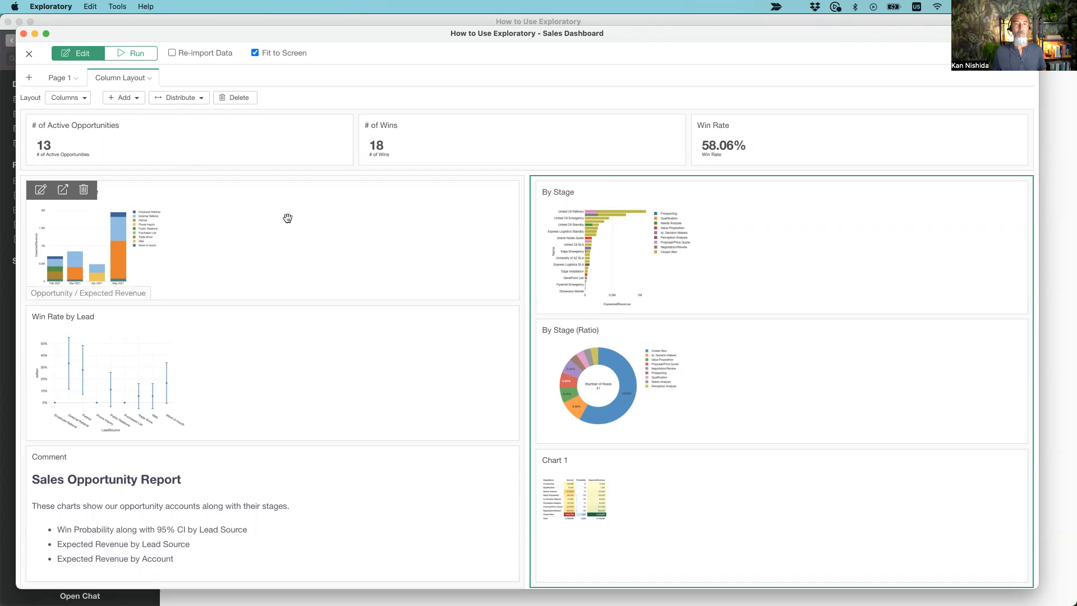
pyautogui.click(269, 207)
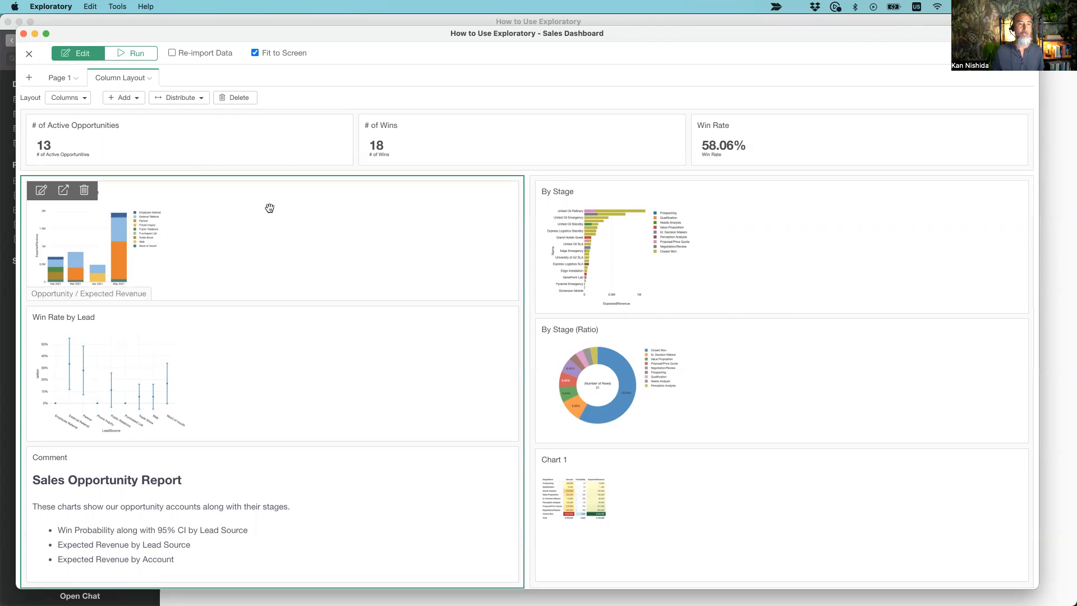
pyautogui.click(137, 97)
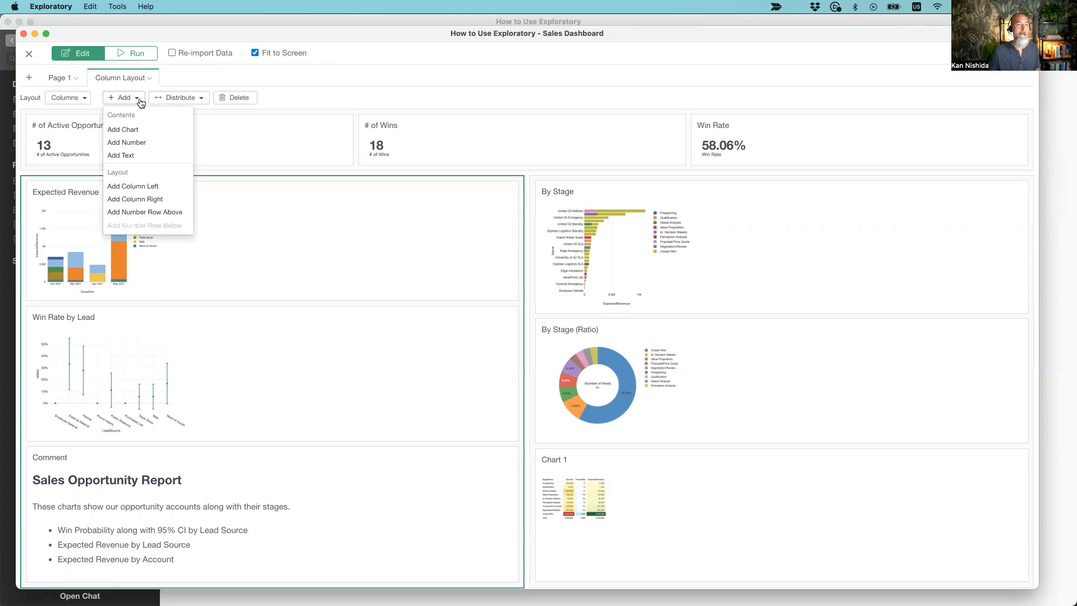
pyautogui.click(144, 189)
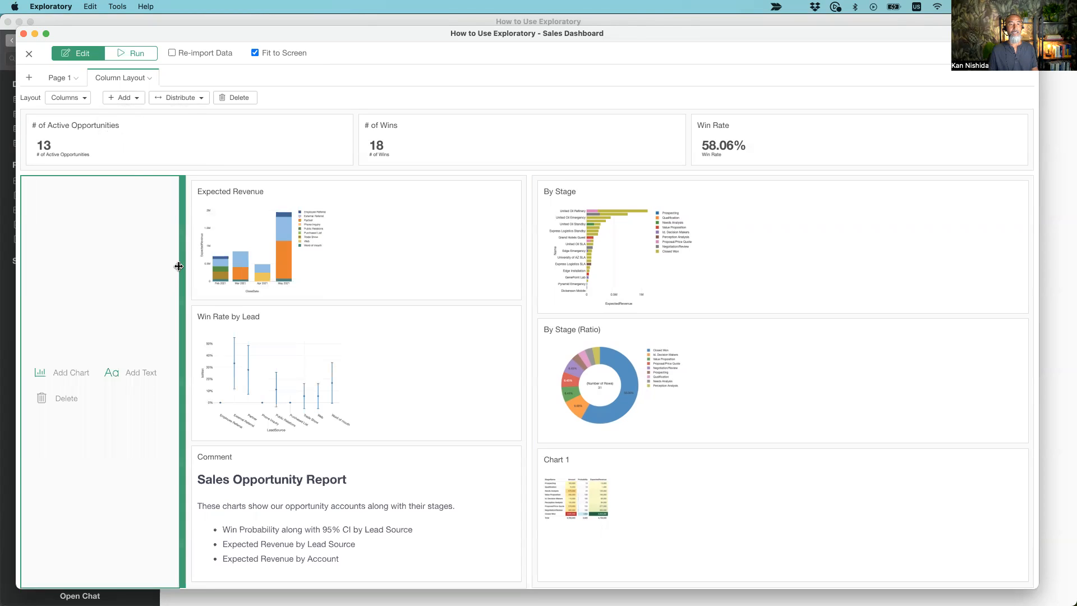
pyautogui.moveTo(183, 266); pyautogui.dragTo(283, 266)
# Move the By Stage chart into the empty first column and distribute the column widths evenly.
pyautogui.moveTo(644, 207); pyautogui.dragTo(181, 234)
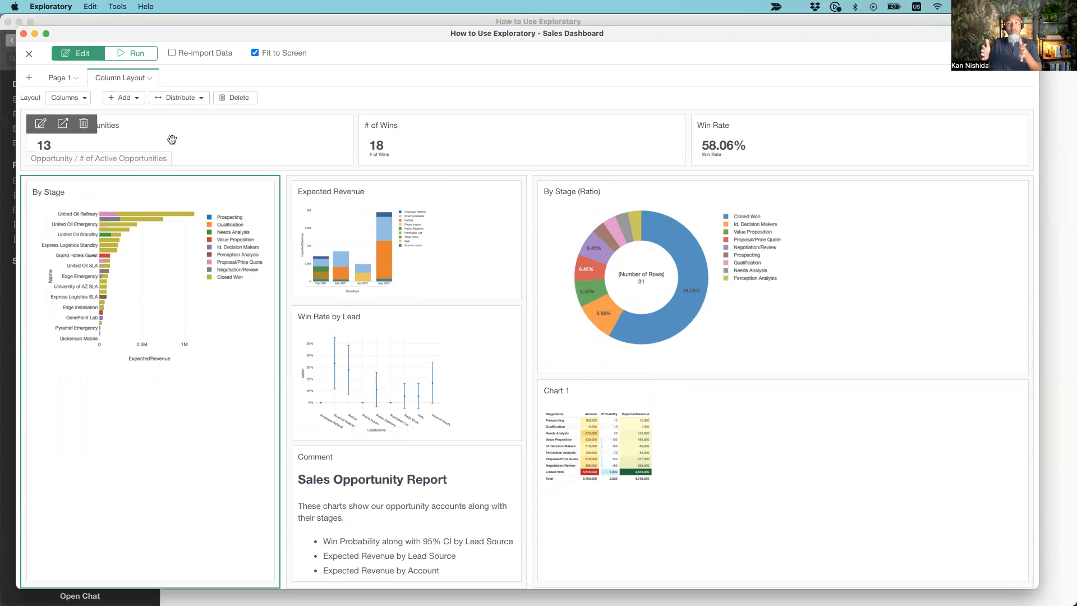
pyautogui.click(194, 101)
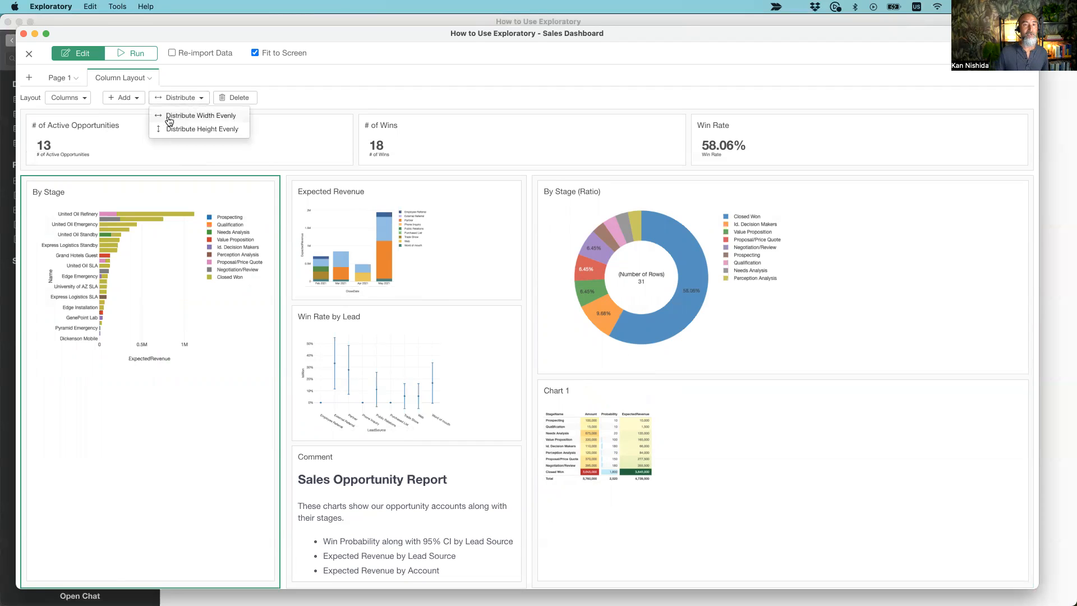
pyautogui.click(199, 116)
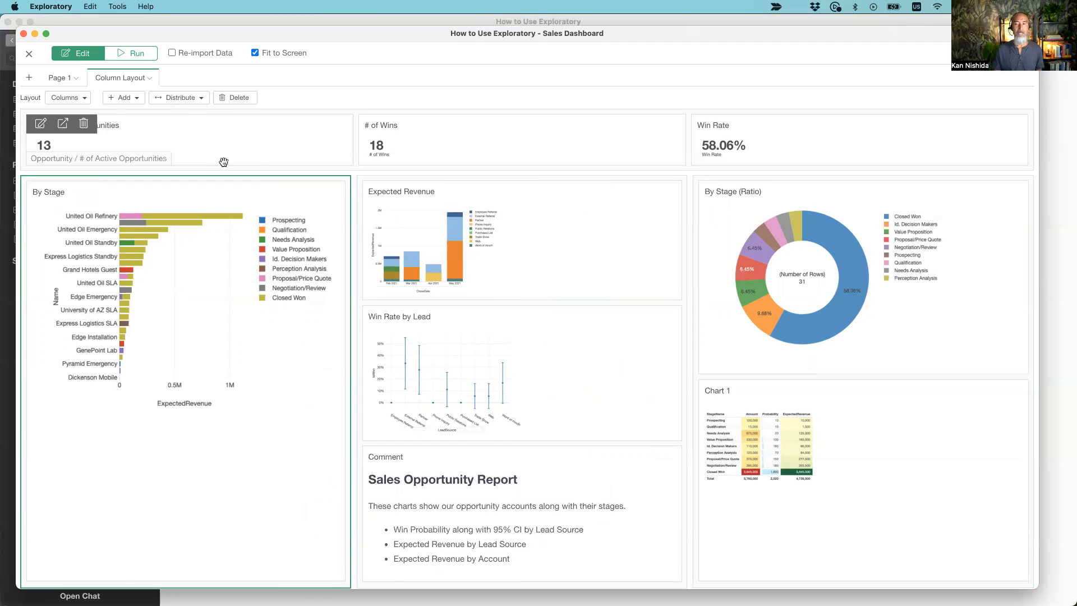
# Move the Comment block to the top of the middle column and the Expected Revenue chart below By Stage (Ratio) in the third column.
pyautogui.moveTo(550, 468); pyautogui.dragTo(554, 212)
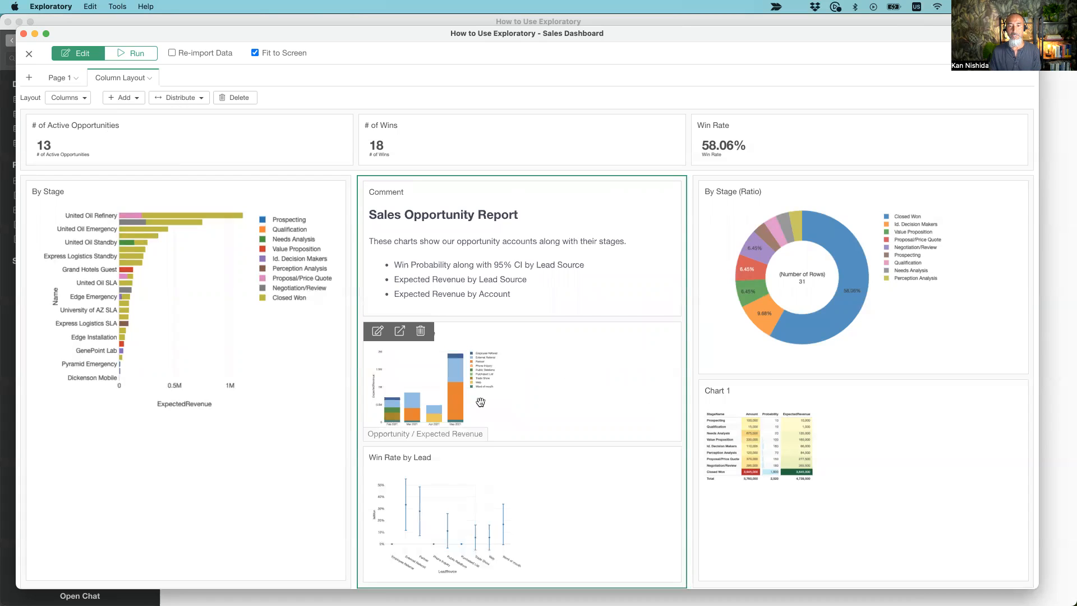
pyautogui.moveTo(525, 374); pyautogui.dragTo(794, 238)
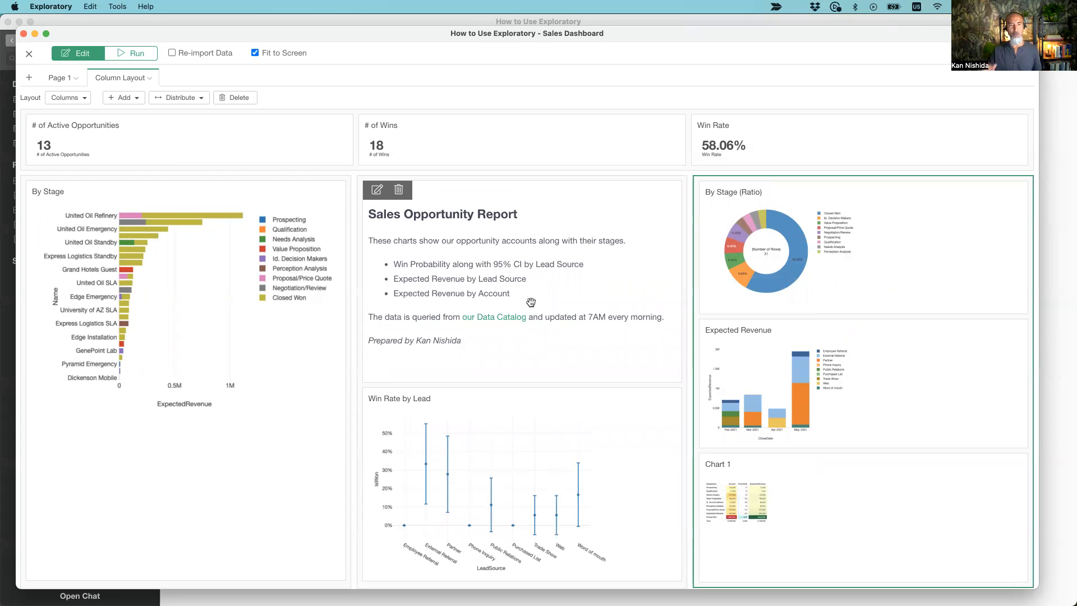
# Run the dashboard to compare the Column Layout page with Page 1, return to editing, and run it again.
pyautogui.click(138, 54)
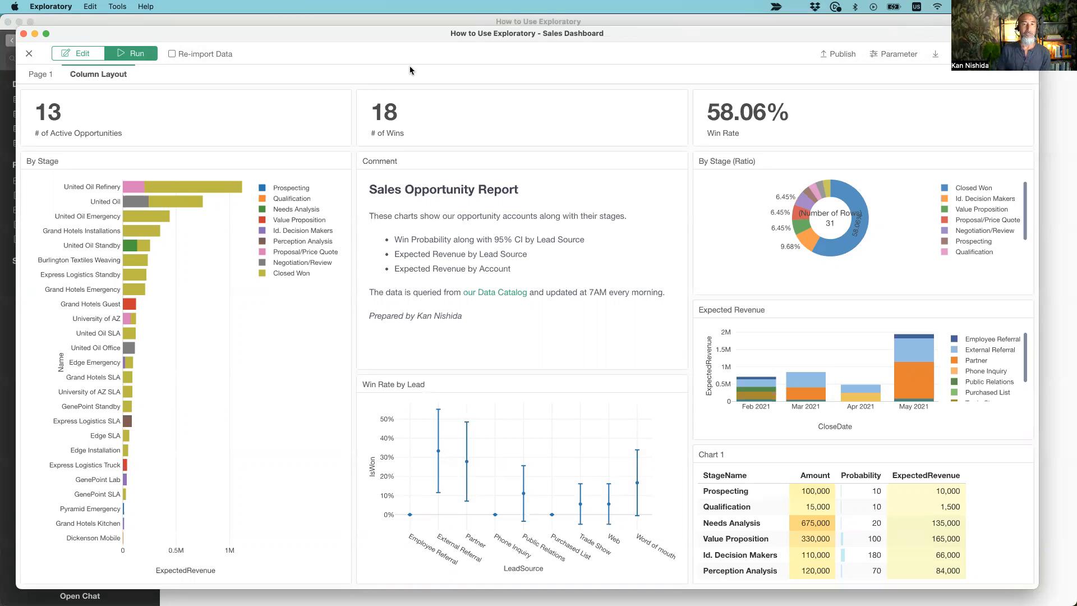
pyautogui.click(33, 75)
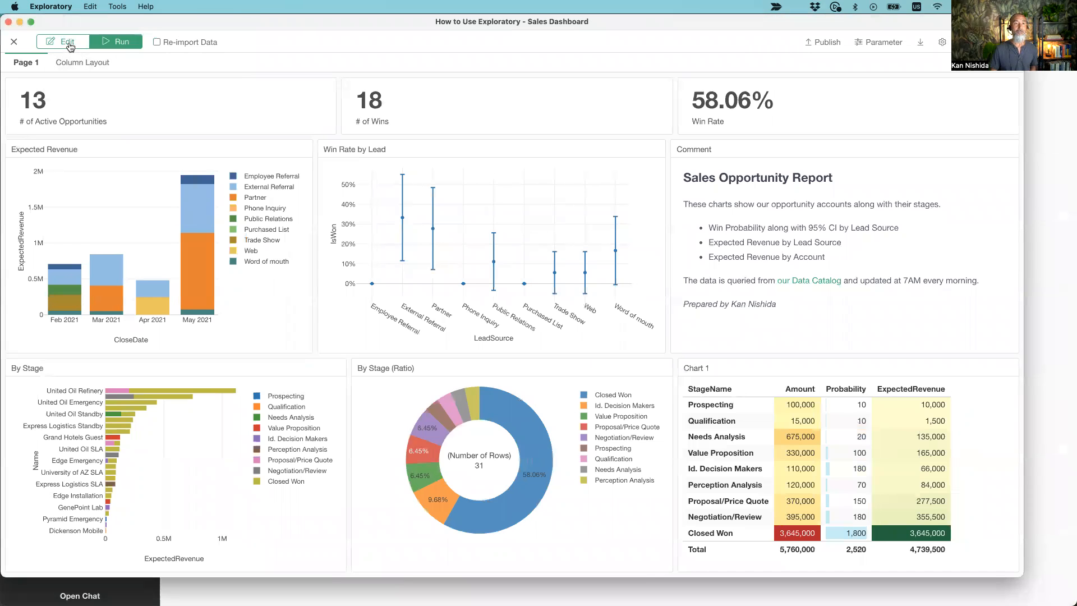
pyautogui.click(67, 42)
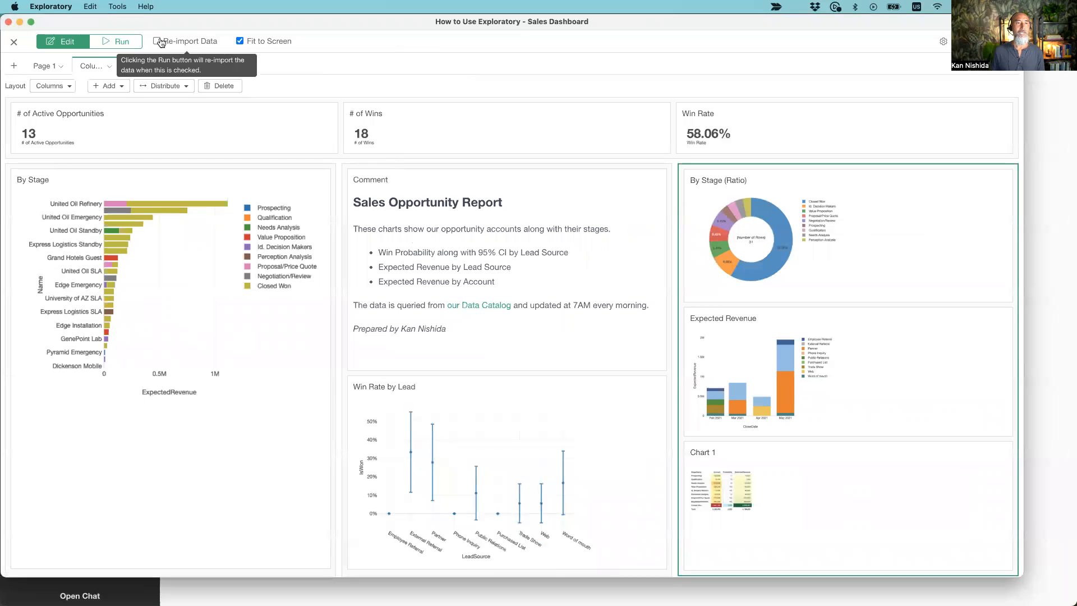
pyautogui.click(122, 43)
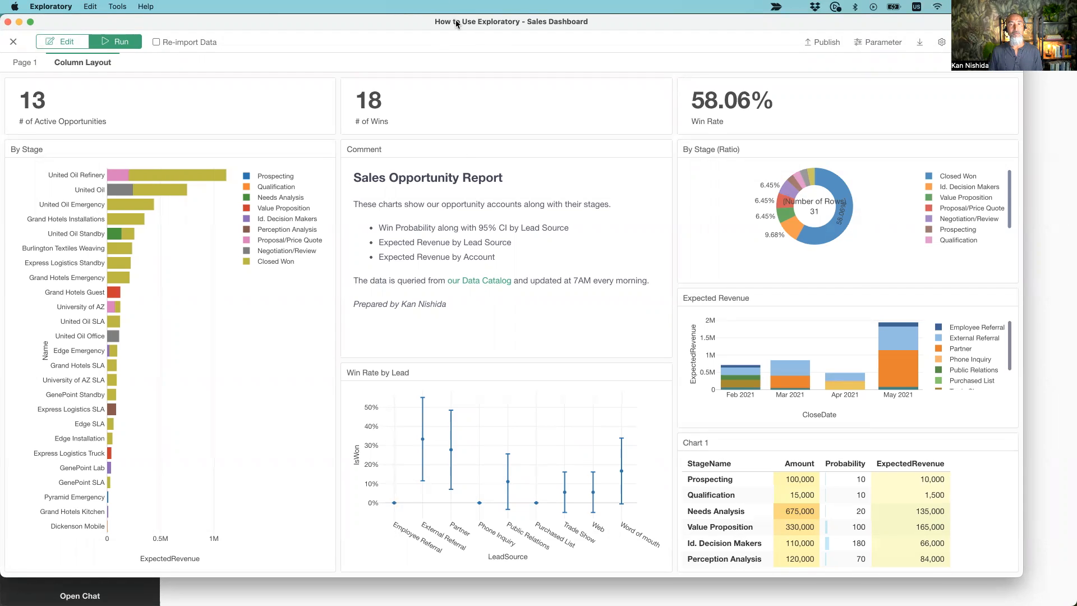
# Move the dashboard window aside to see the project's data frames, restore it, and enable re-importing data on run.
pyautogui.moveTo(456, 21); pyautogui.dragTo(511, 76)
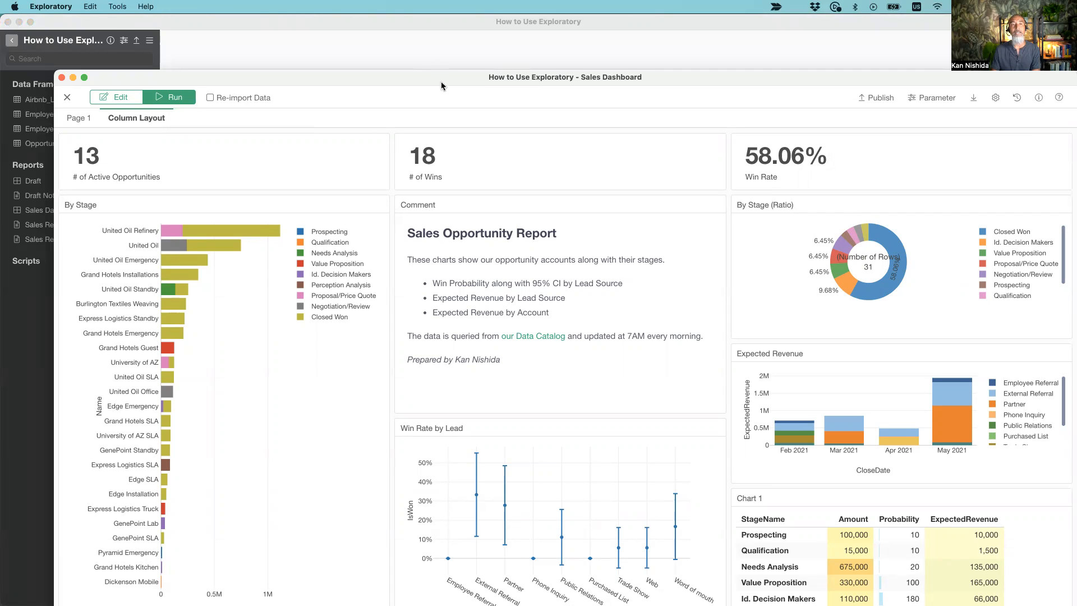
pyautogui.moveTo(437, 78); pyautogui.dragTo(497, 126)
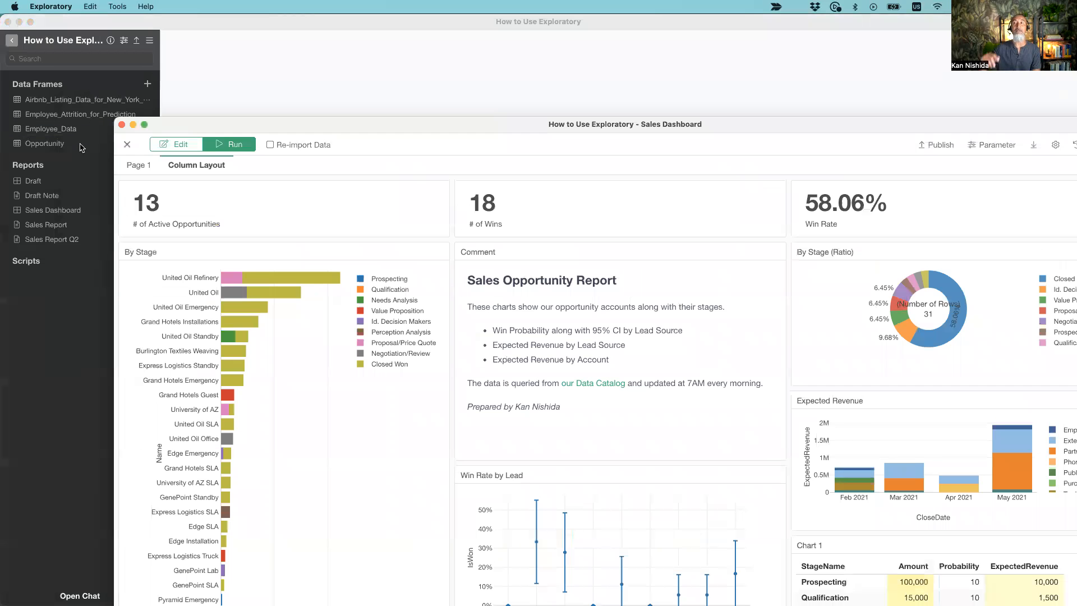
pyautogui.moveTo(471, 128); pyautogui.dragTo(379, 26)
pyautogui.click(178, 42)
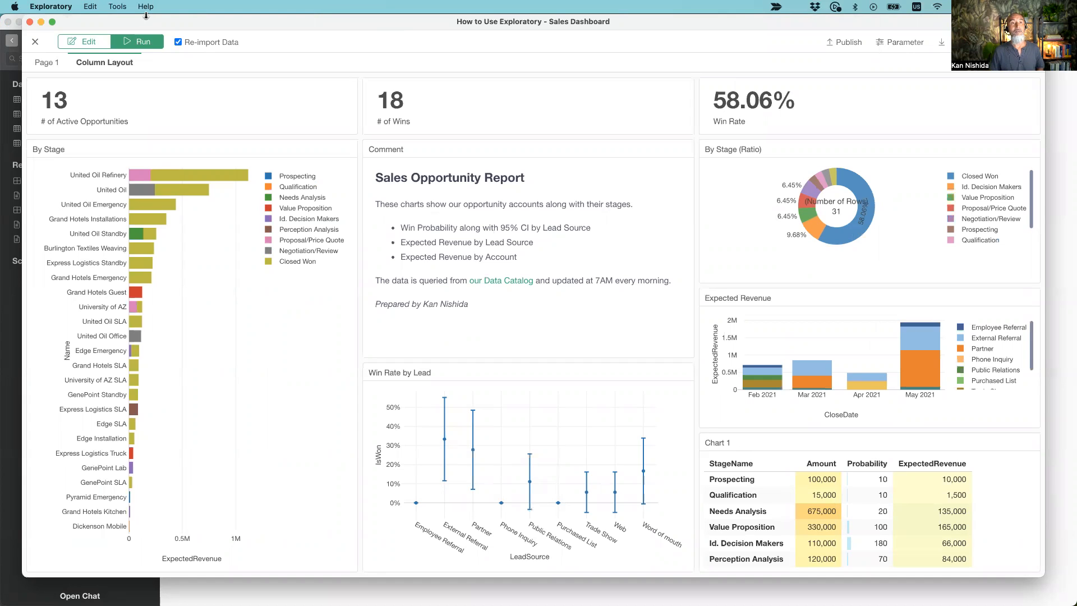
# Switch to the project window and open the Opportunity data frame.
pyautogui.moveTo(146, 21); pyautogui.dragTo(212, 73)
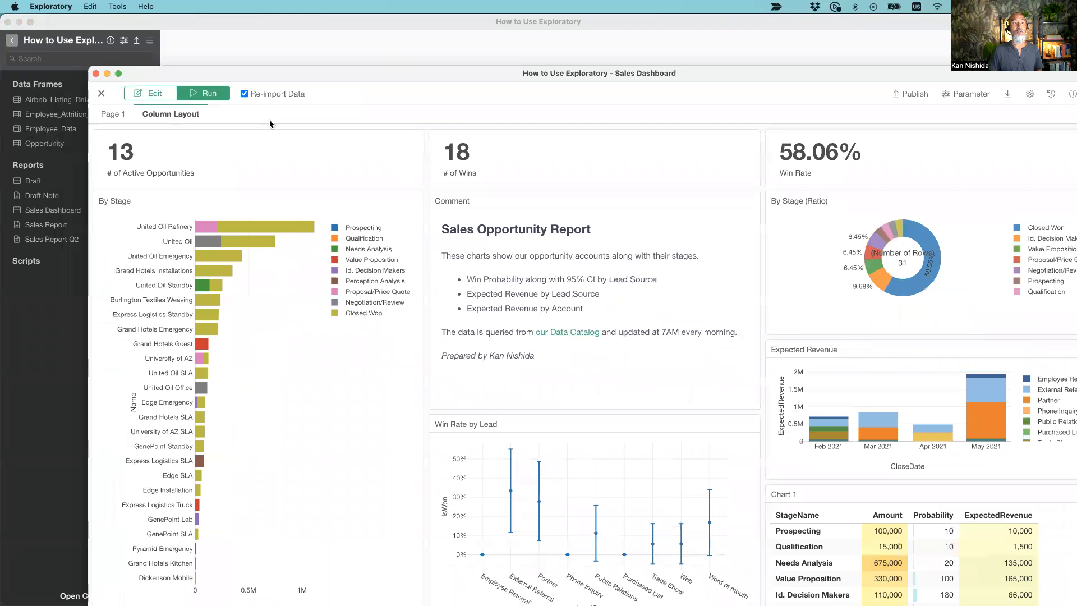
pyautogui.click(149, 22)
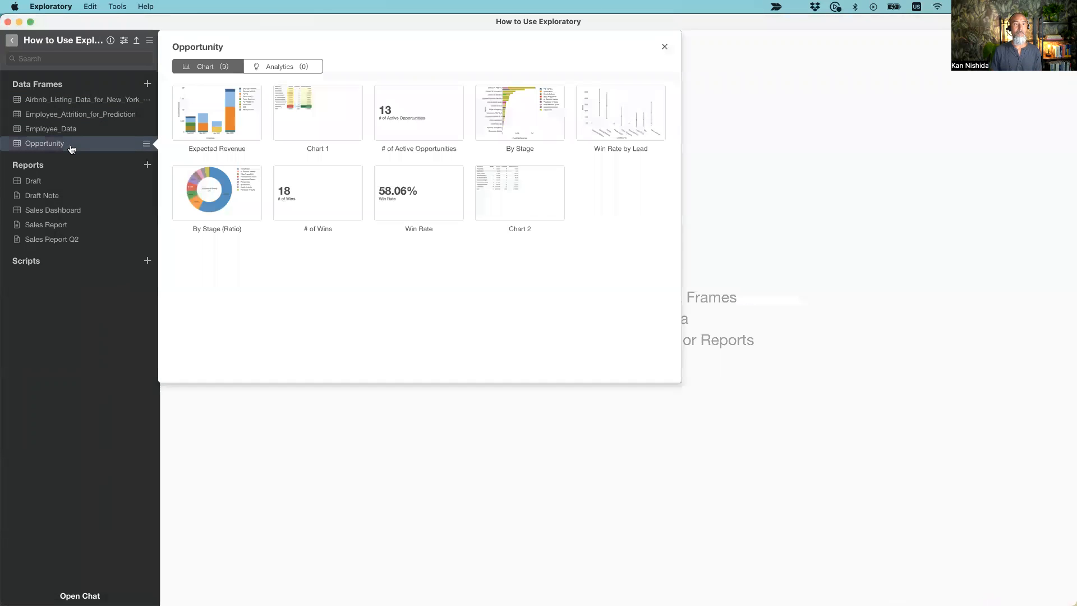
pyautogui.click(68, 145)
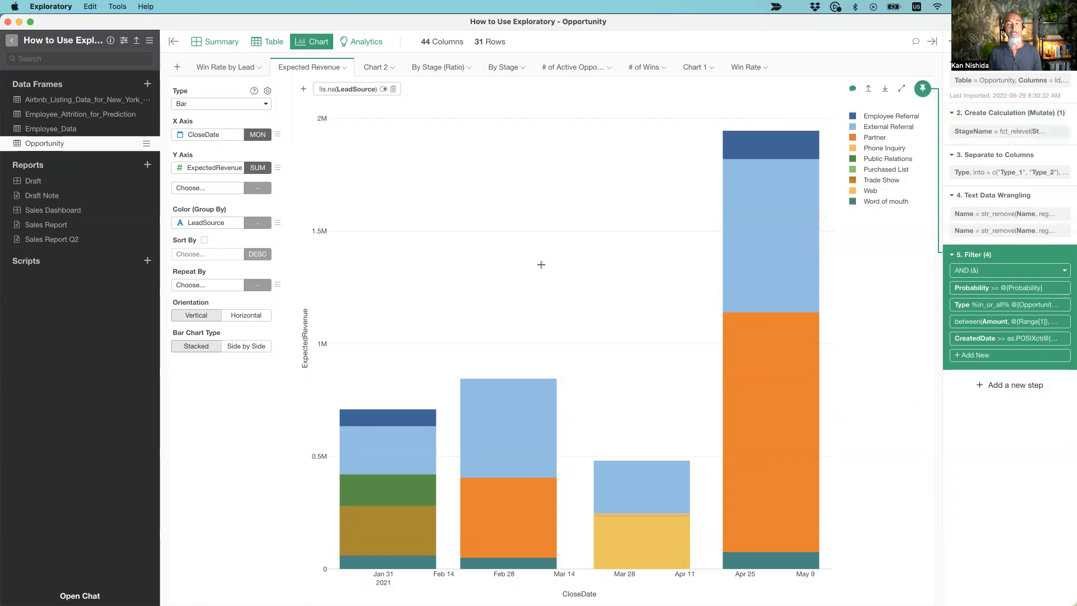
# Return to the Sales Dashboard window and disable re-importing data on run.
pyautogui.press('super+grave')
pyautogui.moveTo(525, 127); pyautogui.dragTo(470, 77)
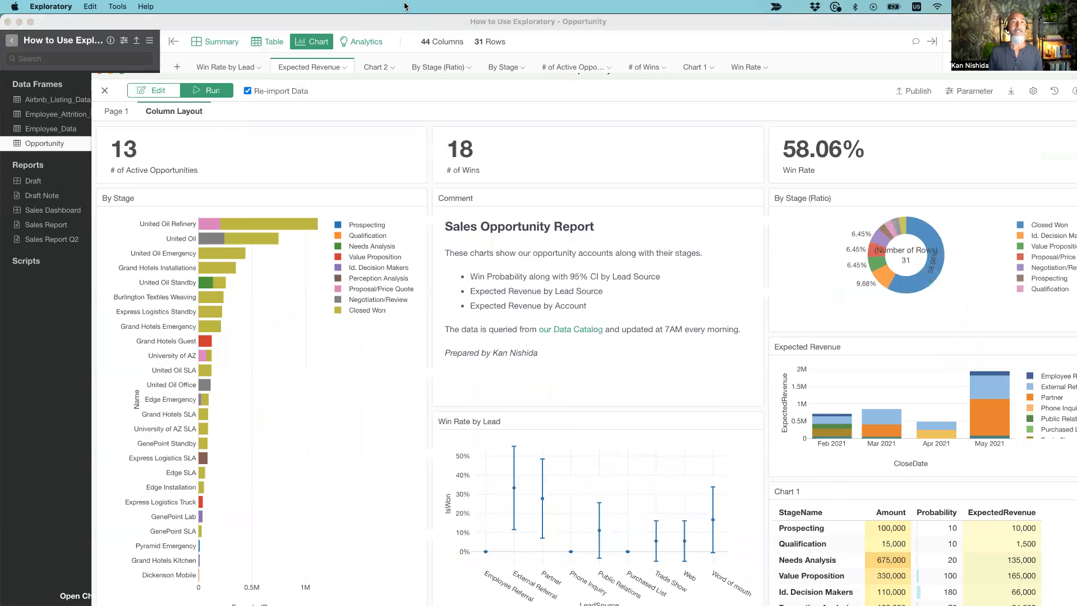
pyautogui.moveTo(404, 7); pyautogui.dragTo(402, 7)
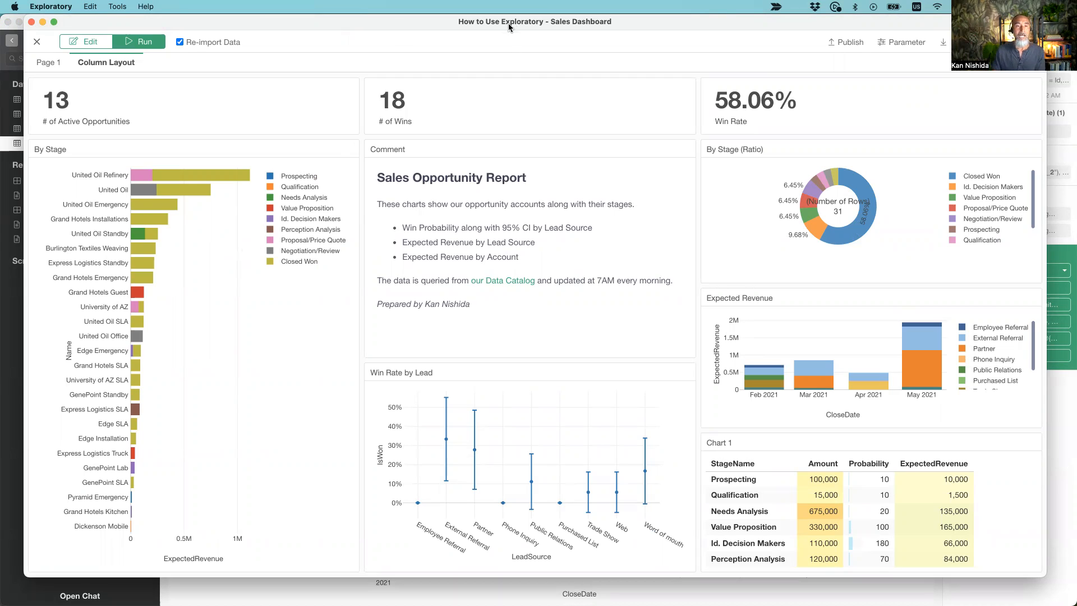
pyautogui.click(180, 42)
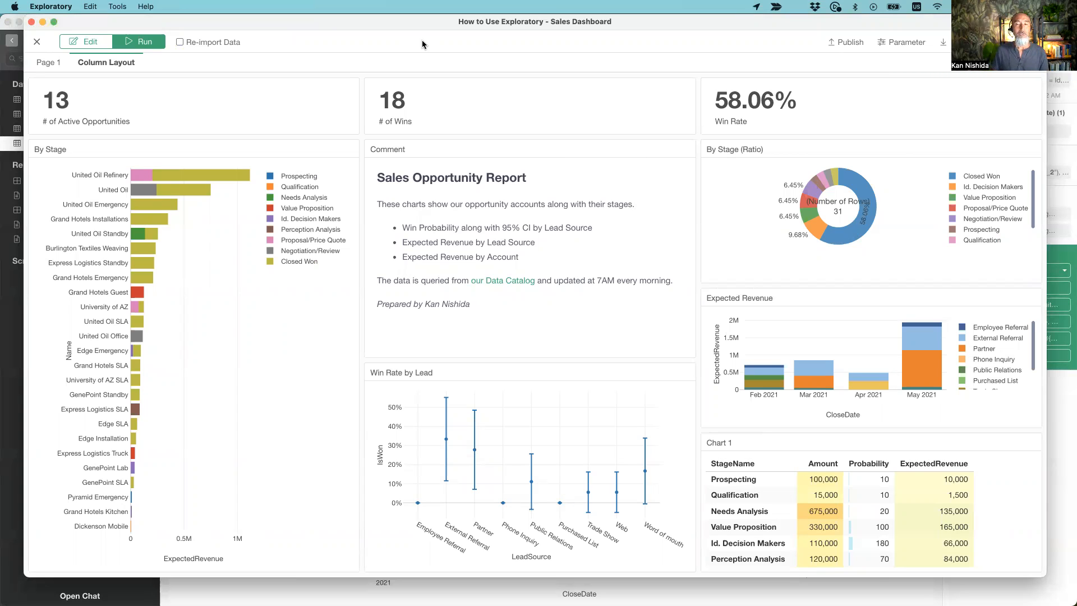
# Switch back to the Opportunity data frame, view the project's list of defined parameters, and close it.
pyautogui.press('super+grave')
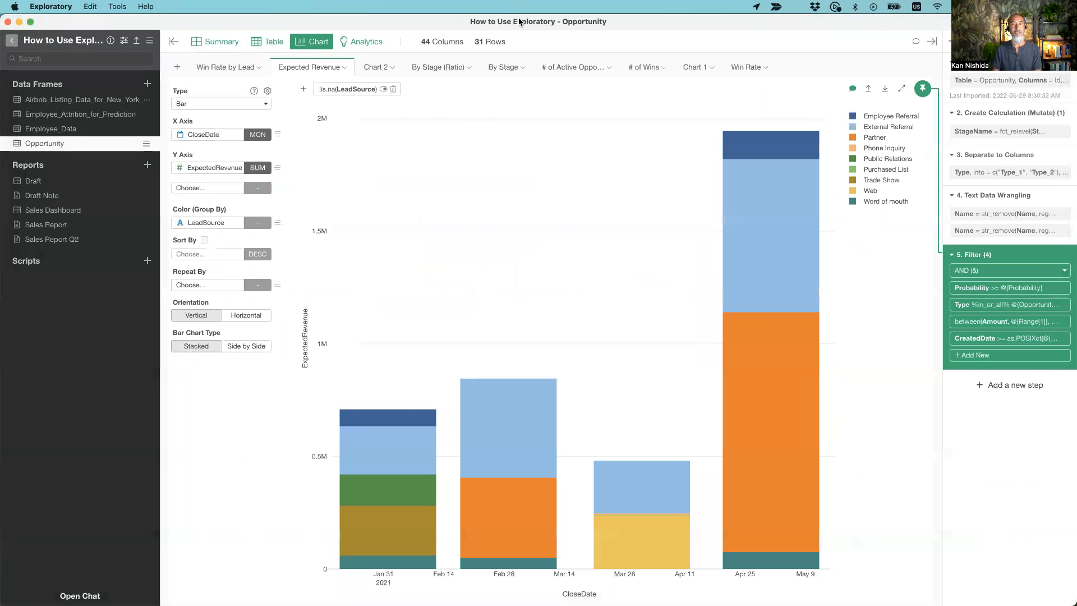
pyautogui.click(124, 42)
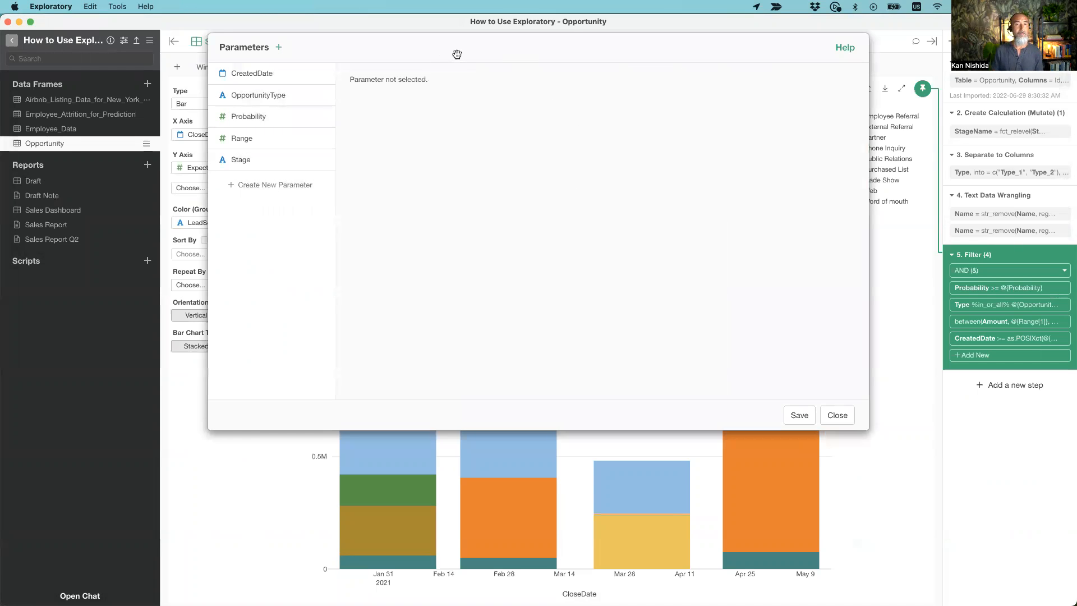
pyautogui.click(840, 413)
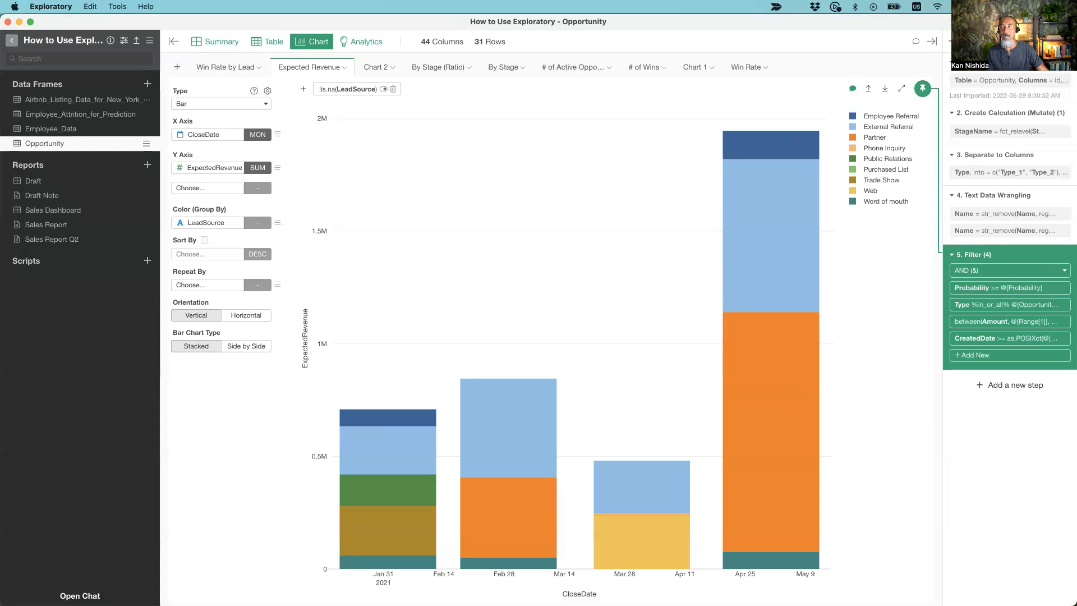
# Set the Opportunity Type parameter to New Customer and the Amount Range minimum to 71000, run the parameters, and close their pane.
pyautogui.click(1036, 41)
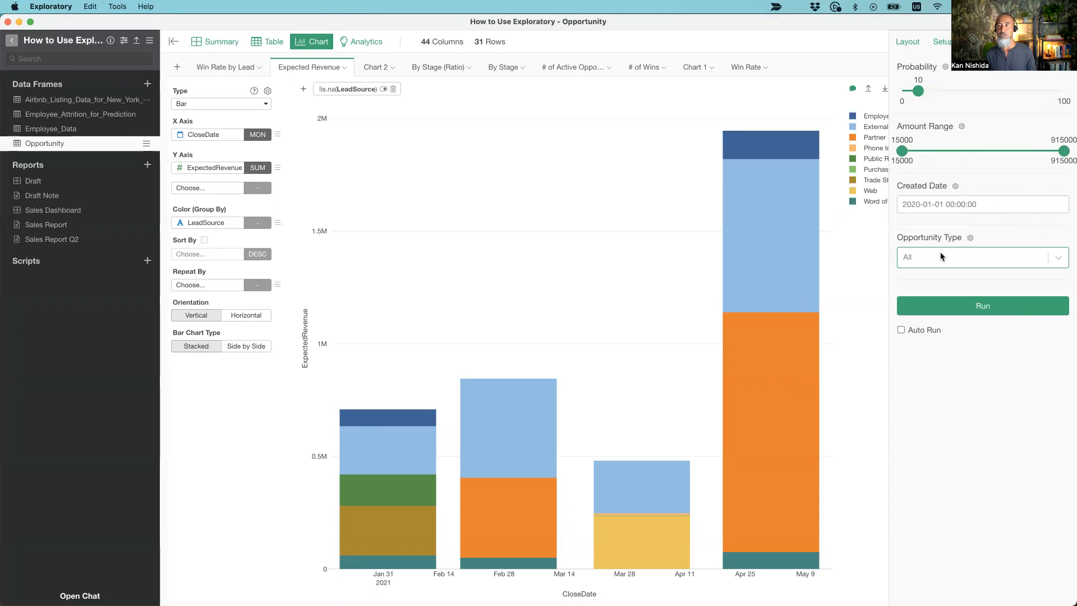
pyautogui.click(958, 264)
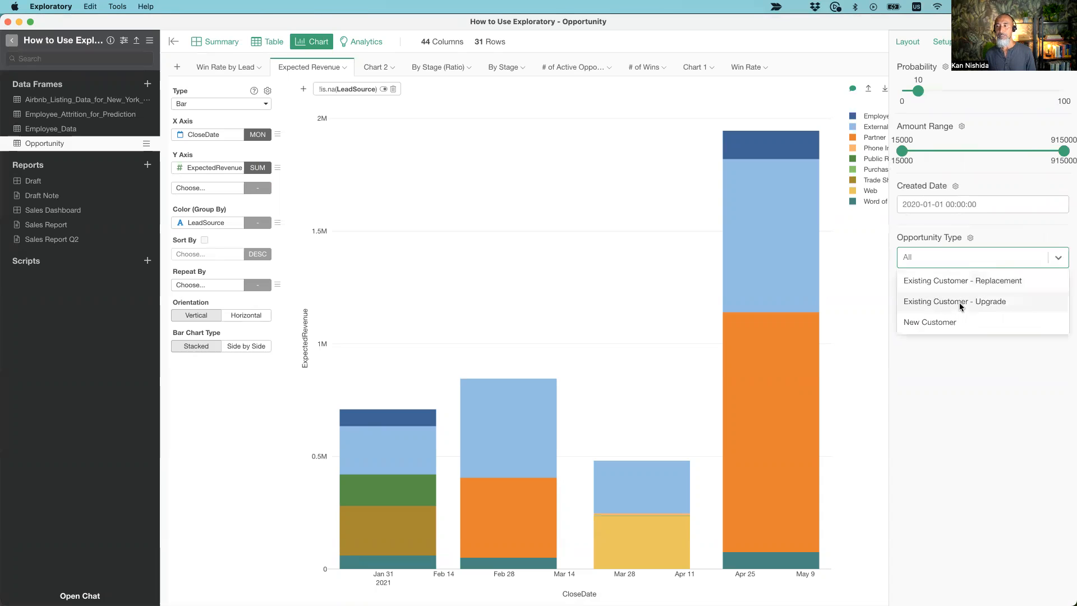
pyautogui.click(965, 327)
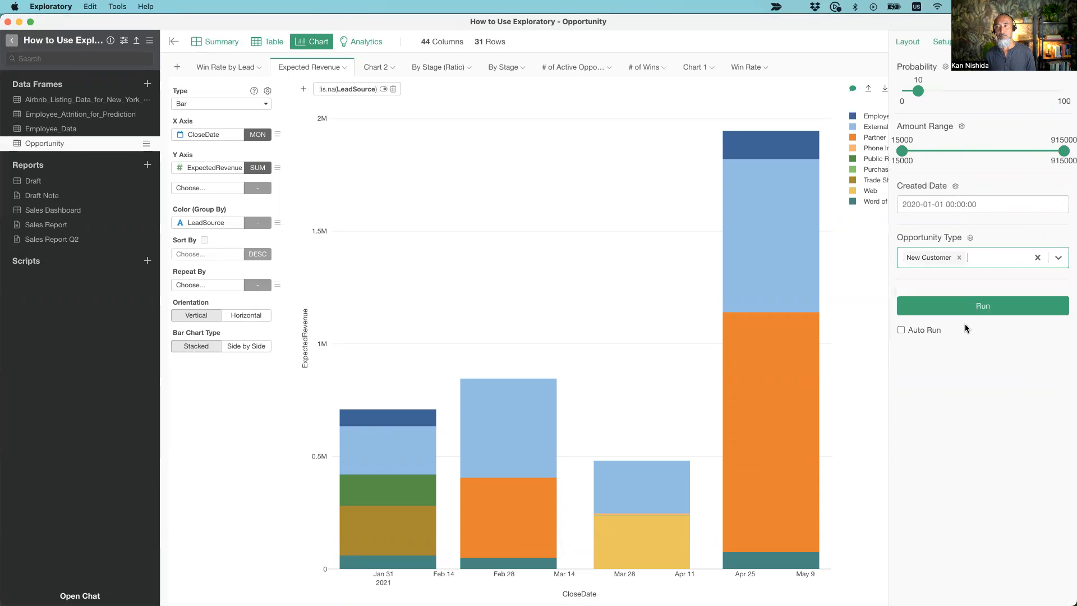
pyautogui.moveTo(906, 151); pyautogui.dragTo(912, 153)
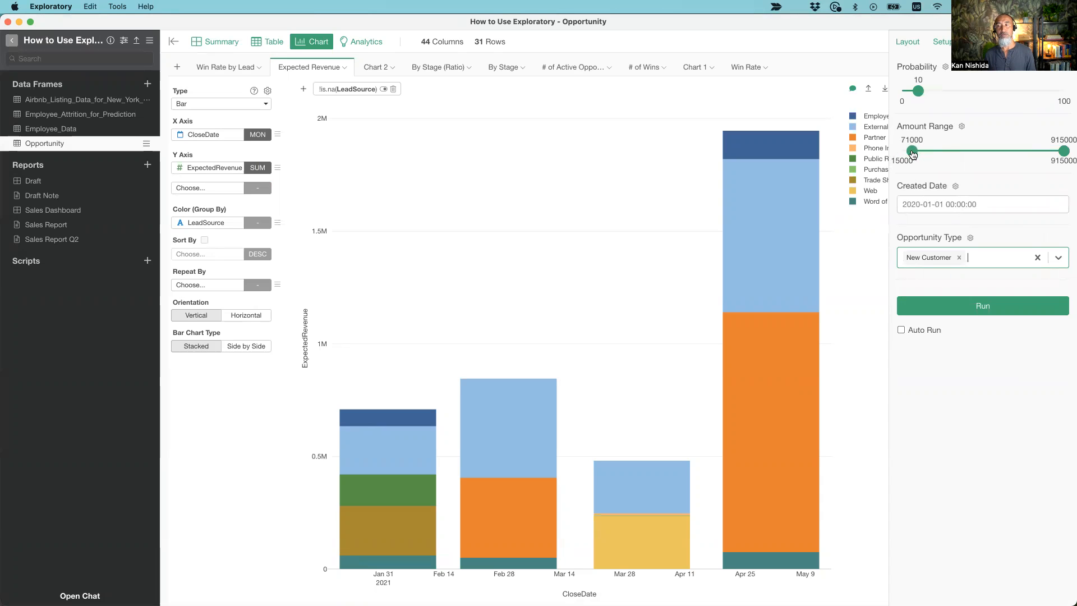
pyautogui.click(962, 310)
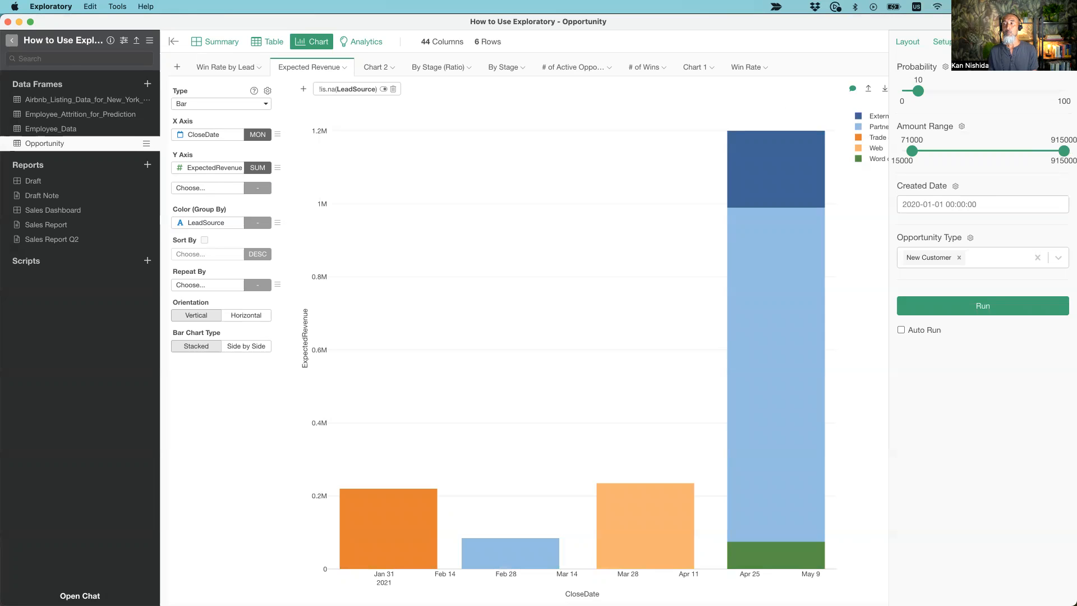
pyautogui.click(1063, 41)
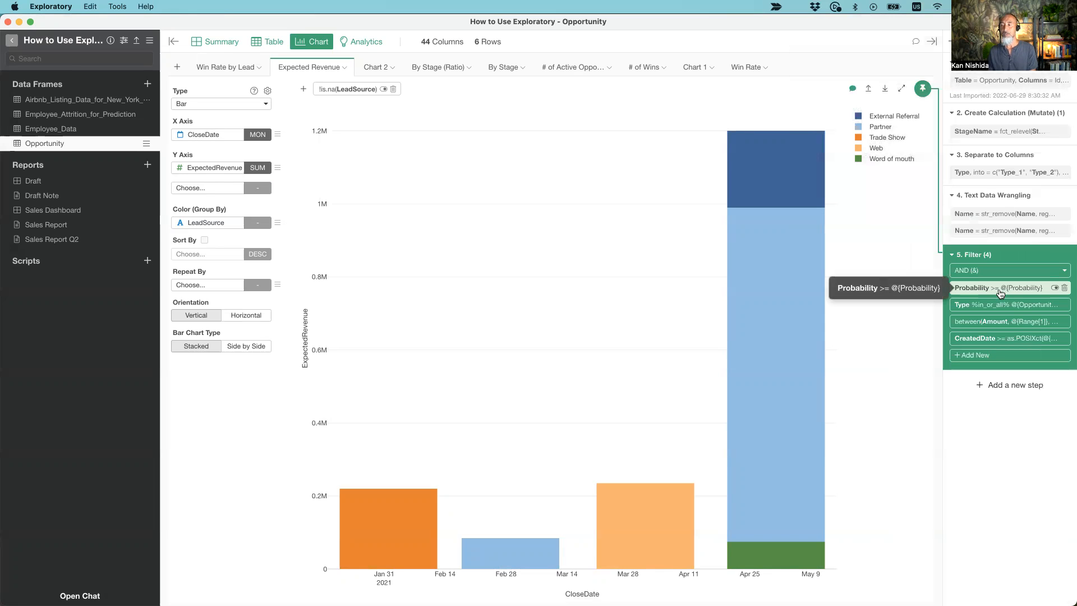
# Examine how the Amount and Type conditions in the Filter step use parameters, closing each without changes.
pyautogui.click(976, 324)
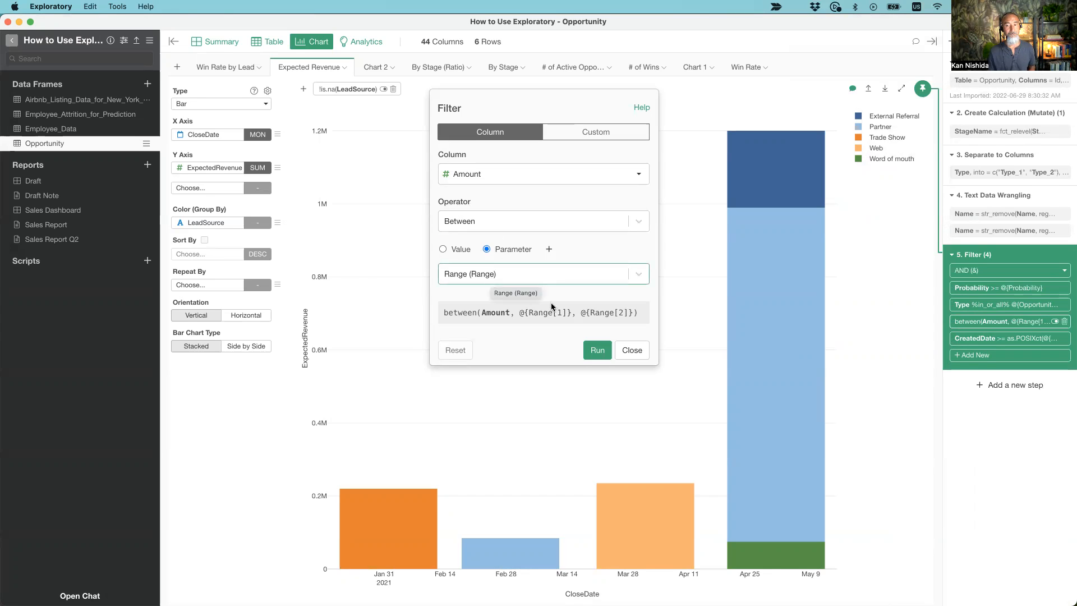
pyautogui.click(631, 351)
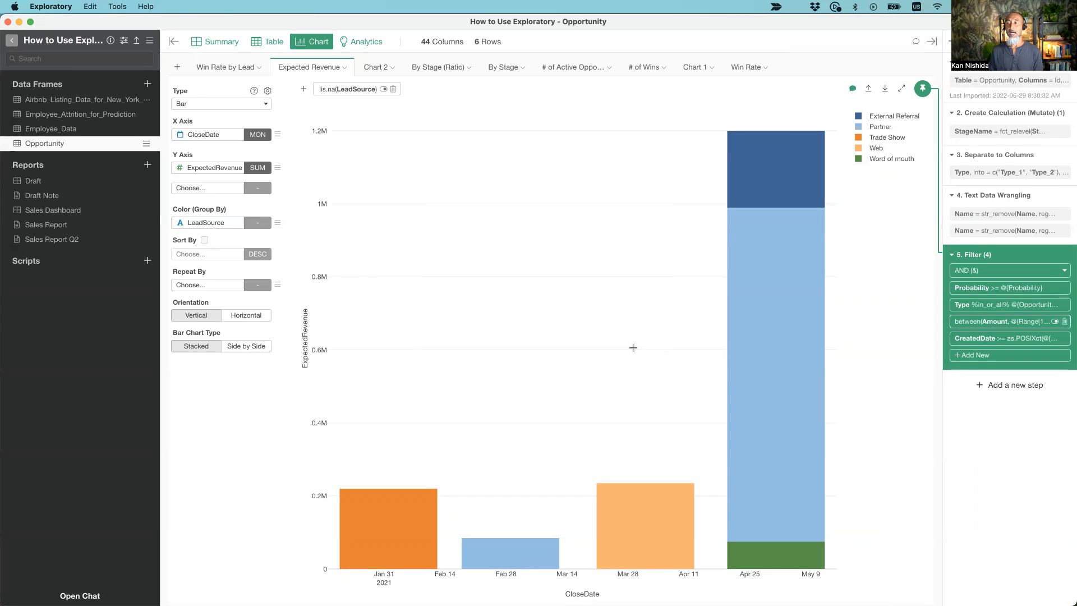
pyautogui.click(964, 306)
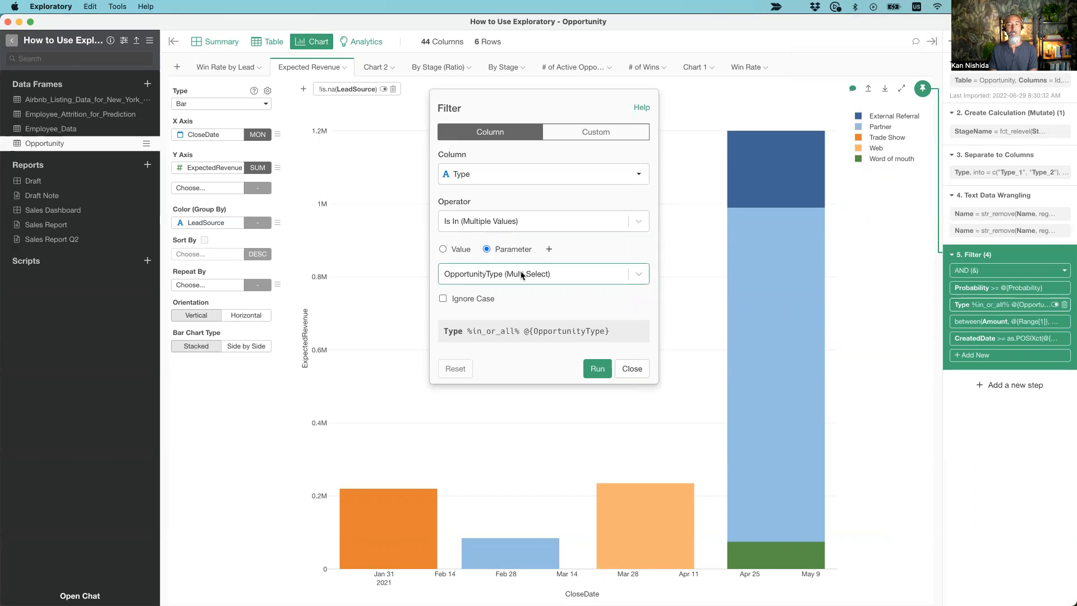
pyautogui.click(633, 368)
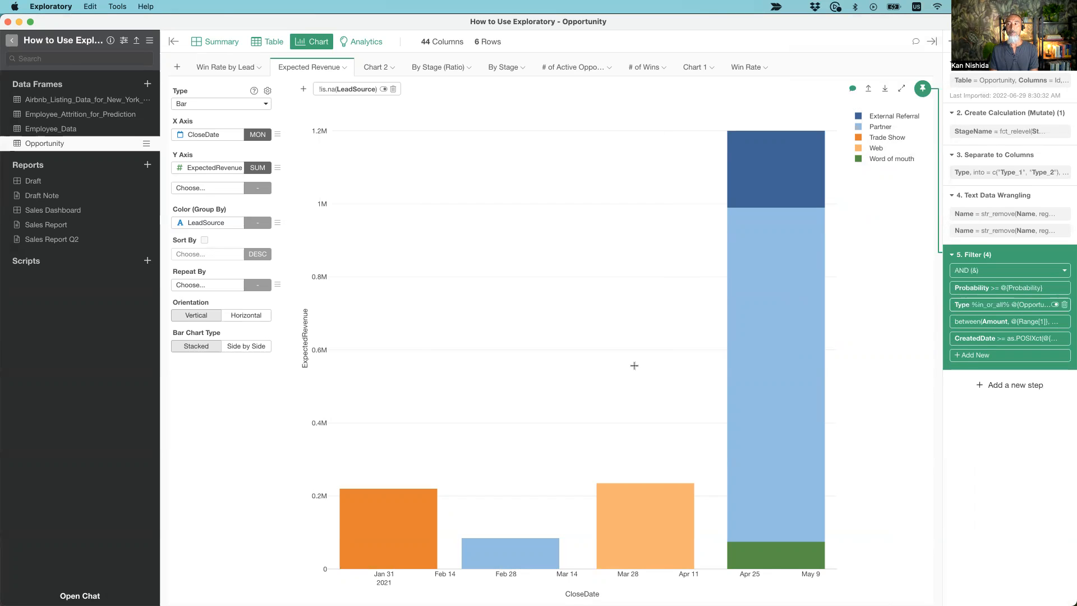
# Review the settings of the Opportunity Type parameter, including its value source, and close them without changes.
pyautogui.click(954, 42)
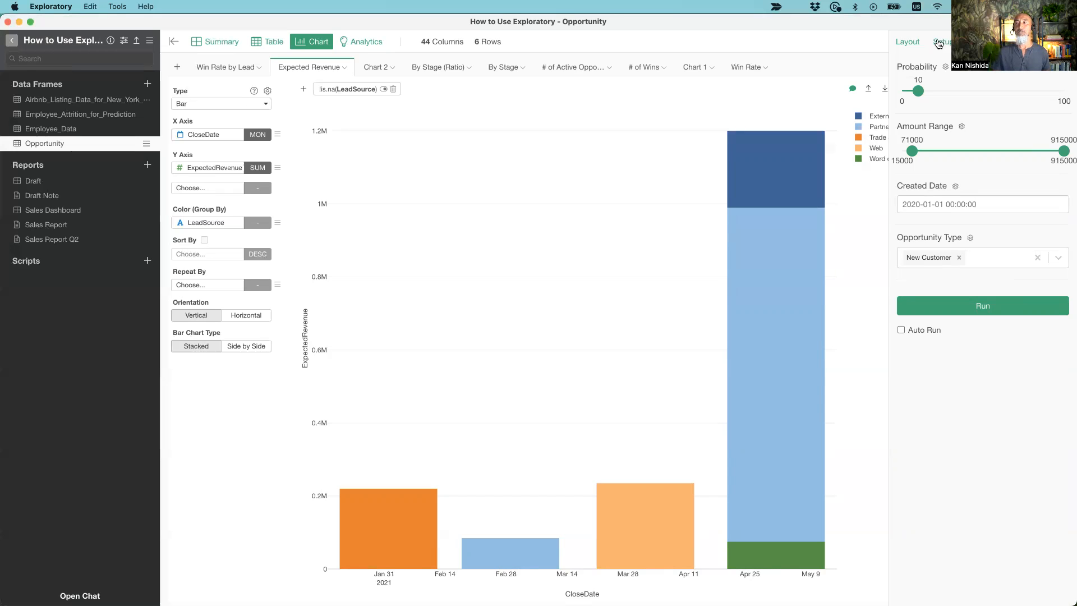
pyautogui.click(970, 238)
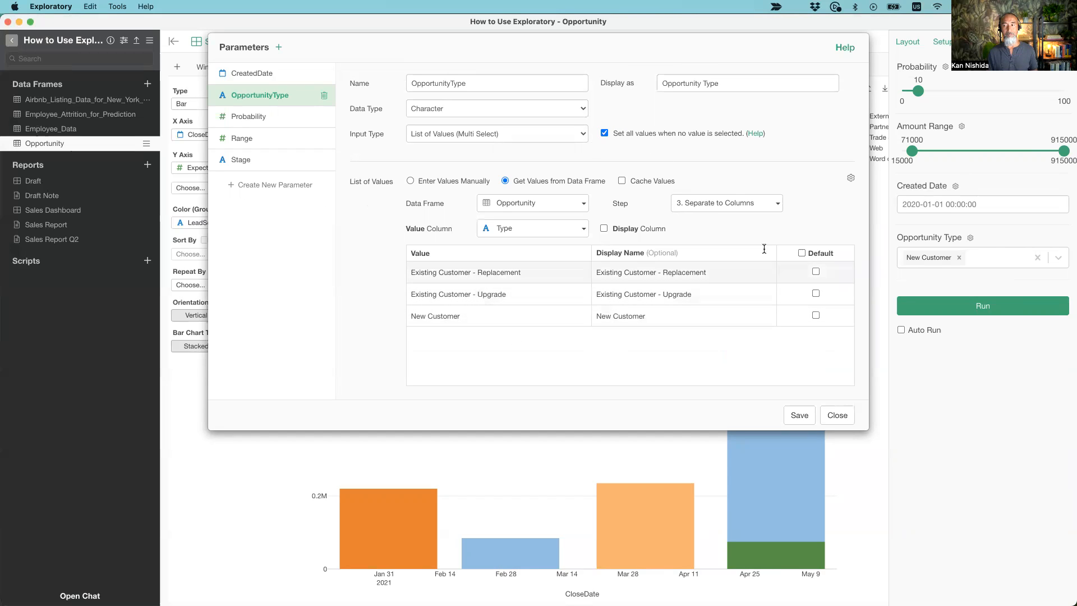
pyautogui.click(836, 415)
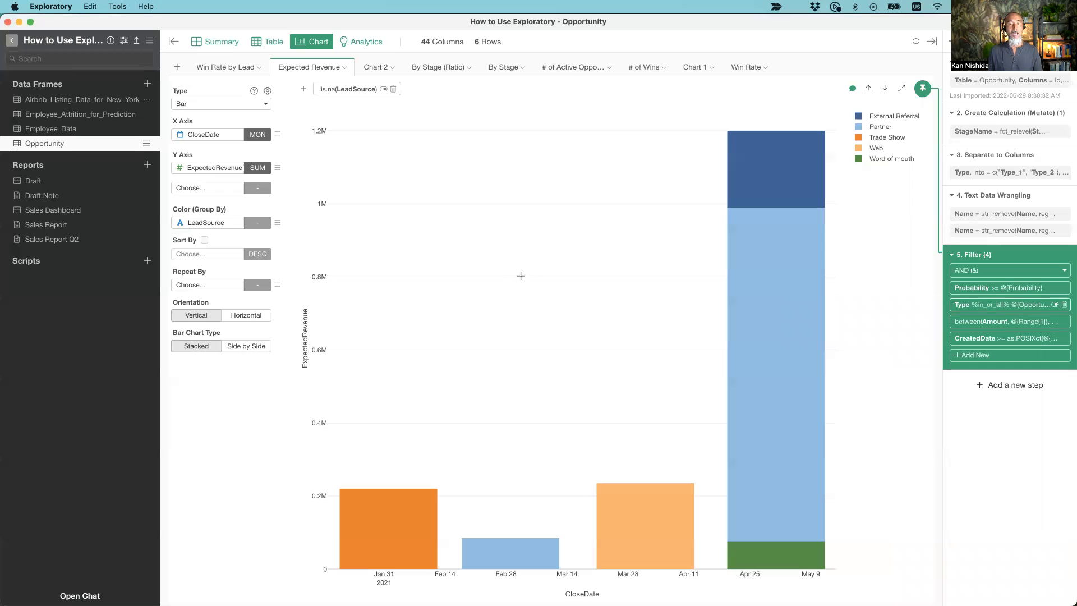
# Switch to the Sales Dashboard window, set its Opportunity Type parameter to New Customer, run it, and close the parameter pane.
pyautogui.press('super+grave')
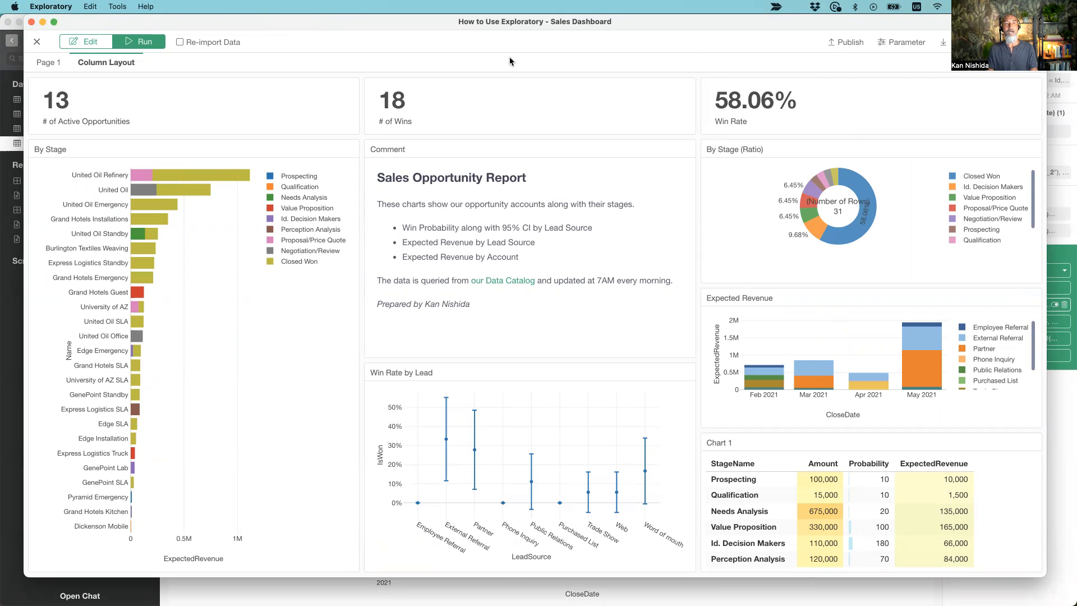
pyautogui.click(906, 44)
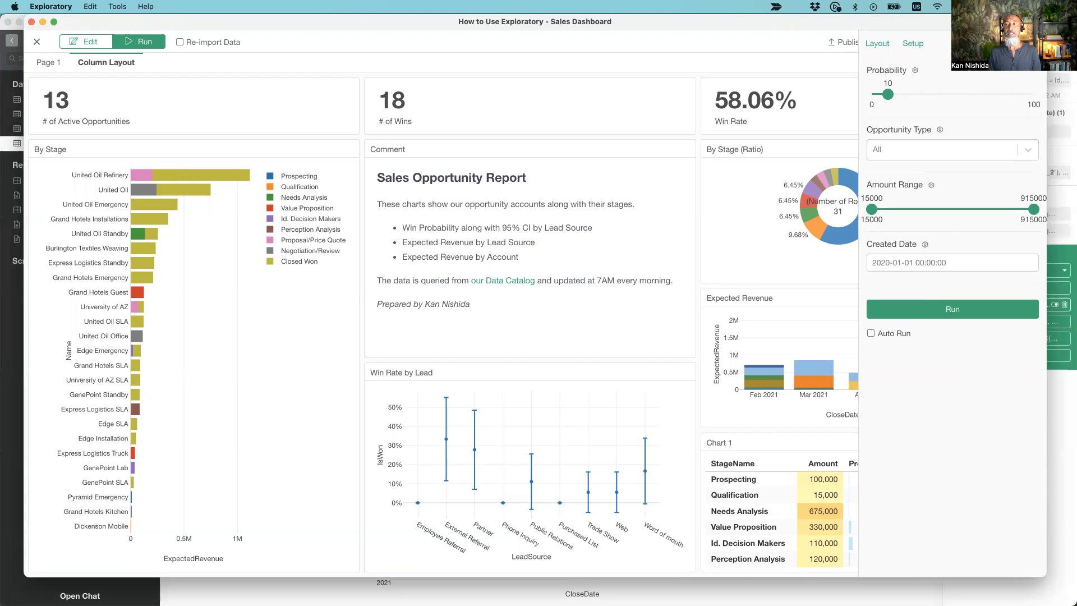
pyautogui.click(913, 150)
pyautogui.click(914, 215)
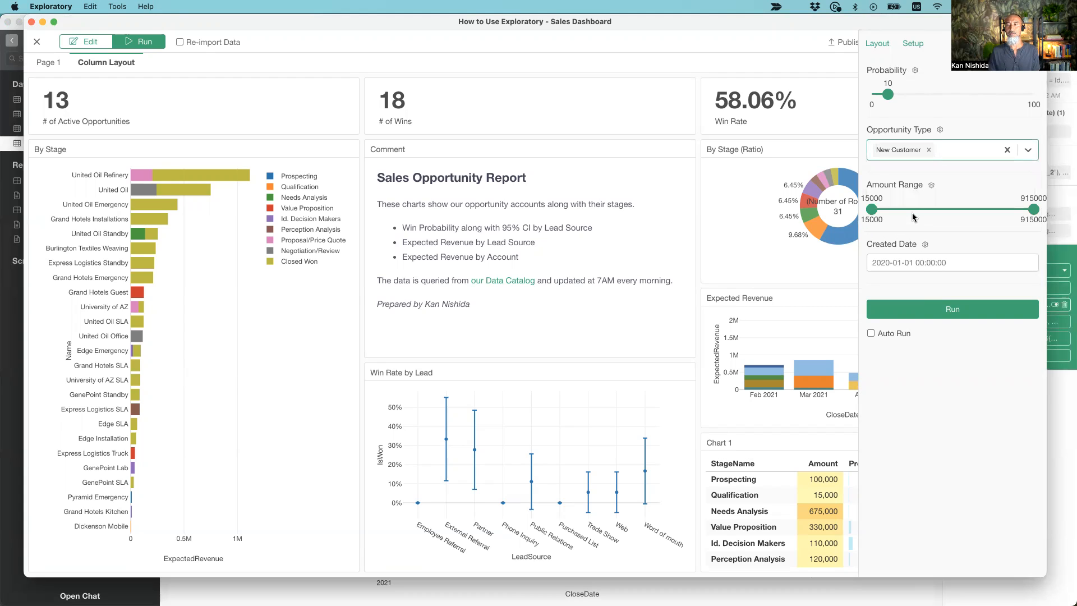
pyautogui.click(929, 314)
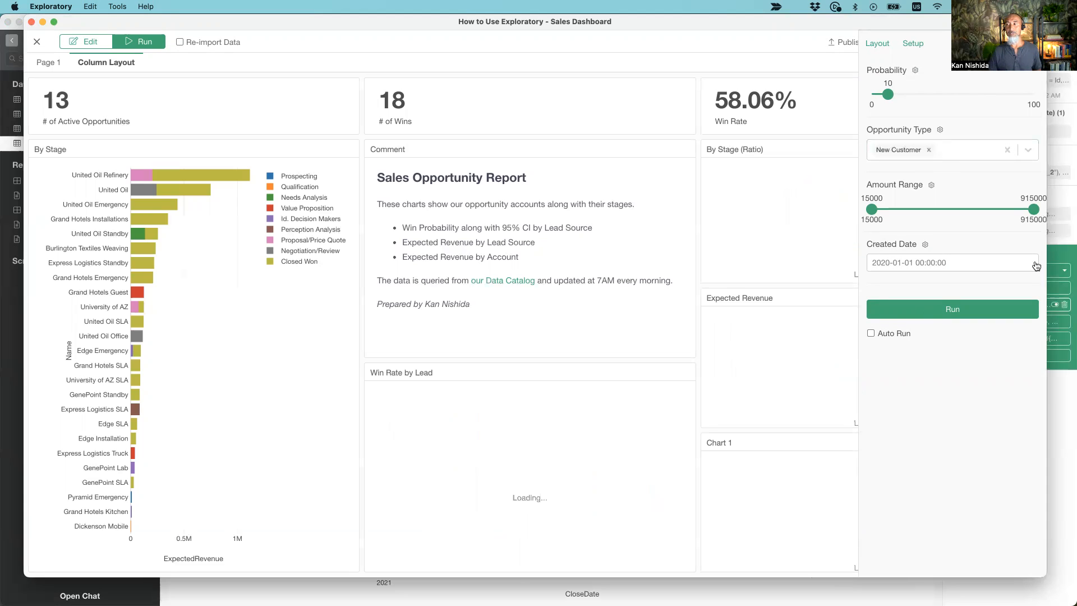
pyautogui.press('super+grave')
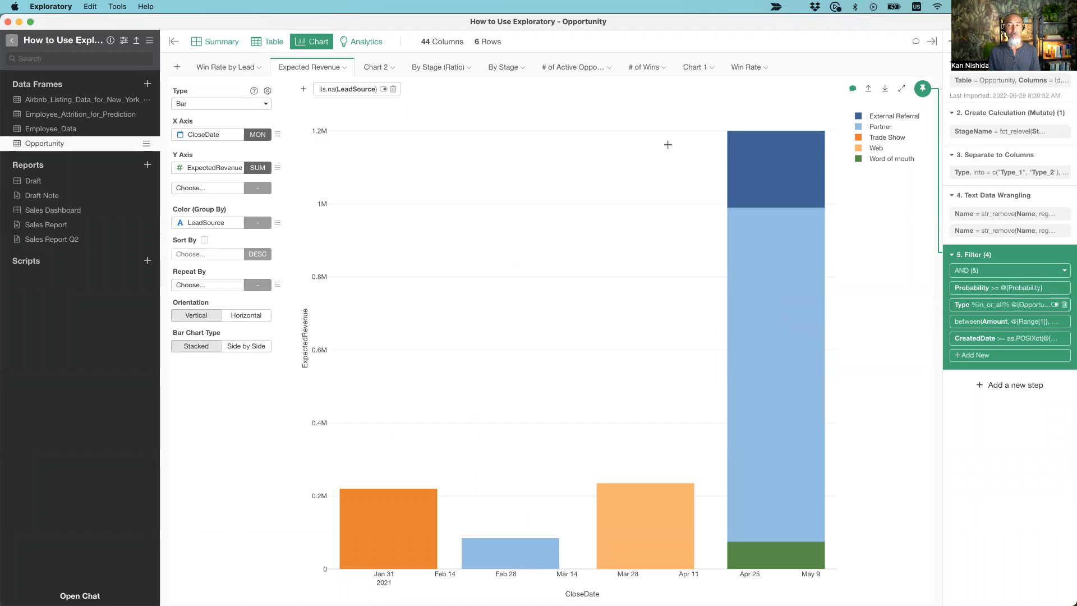
pyautogui.press('super+grave')
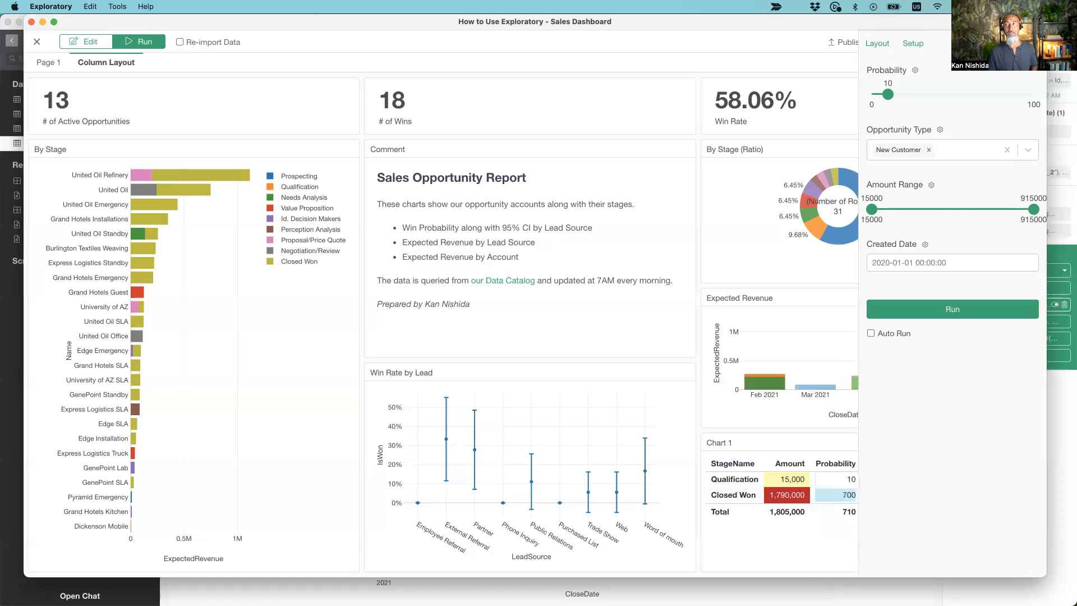
pyautogui.click(1032, 43)
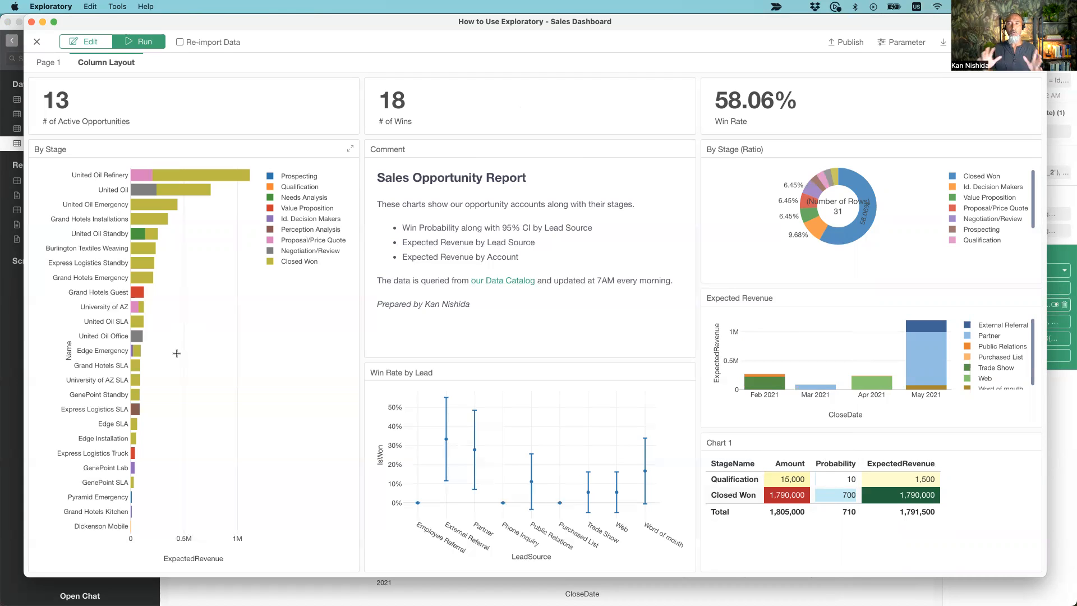
# Return to the Opportunity data frame and open its By Stage bar chart.
pyautogui.press('Escape')
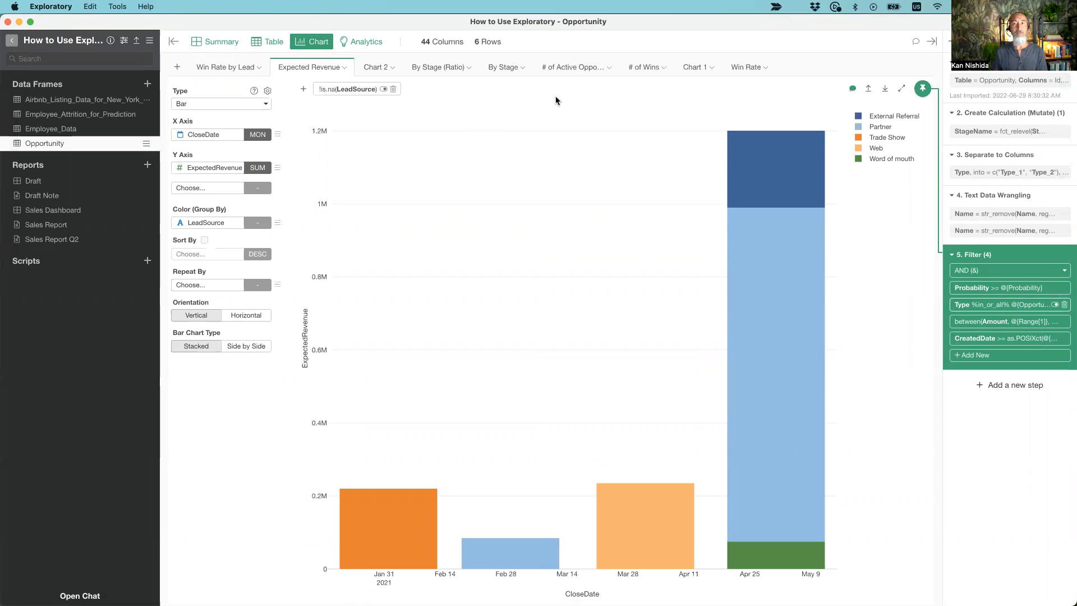
pyautogui.click(434, 68)
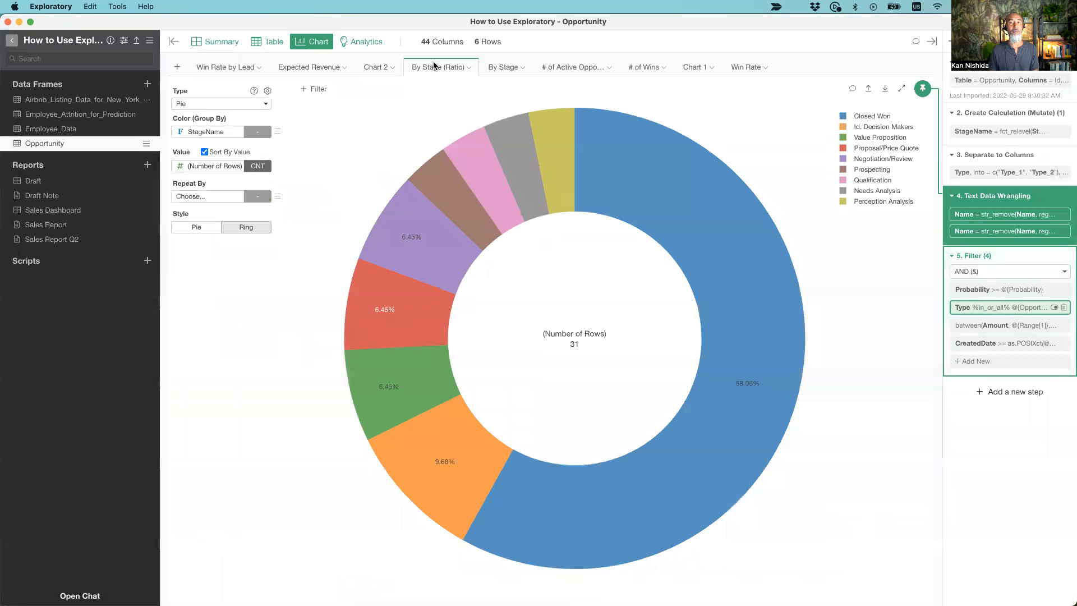
pyautogui.moveTo(512, 68)
pyautogui.click(508, 68)
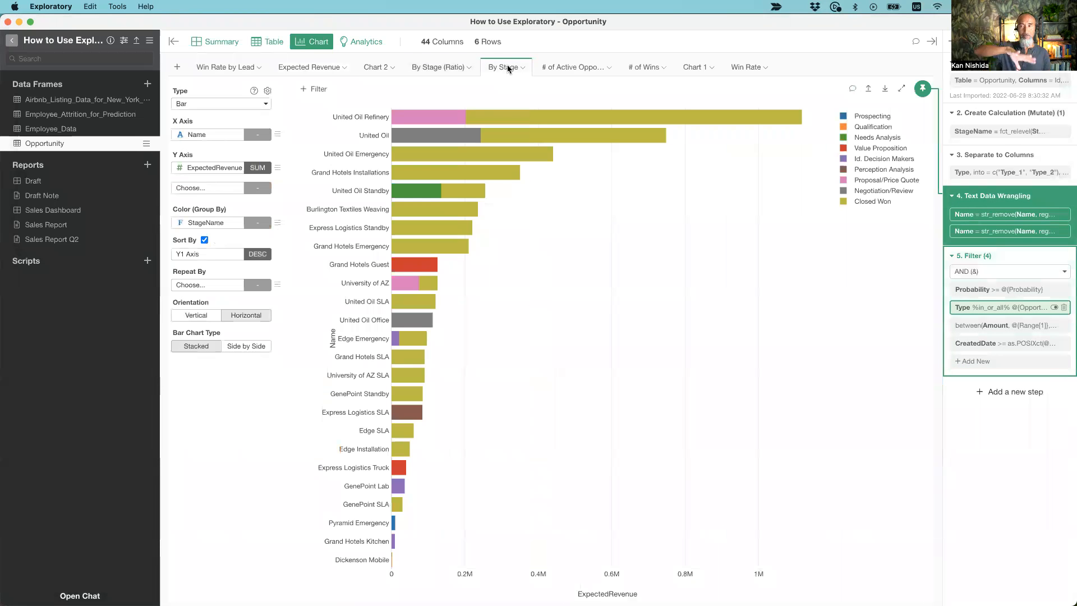
# Start a chart filter on the StageName column with the Is In (Multiple Values) operator.
pyautogui.click(320, 91)
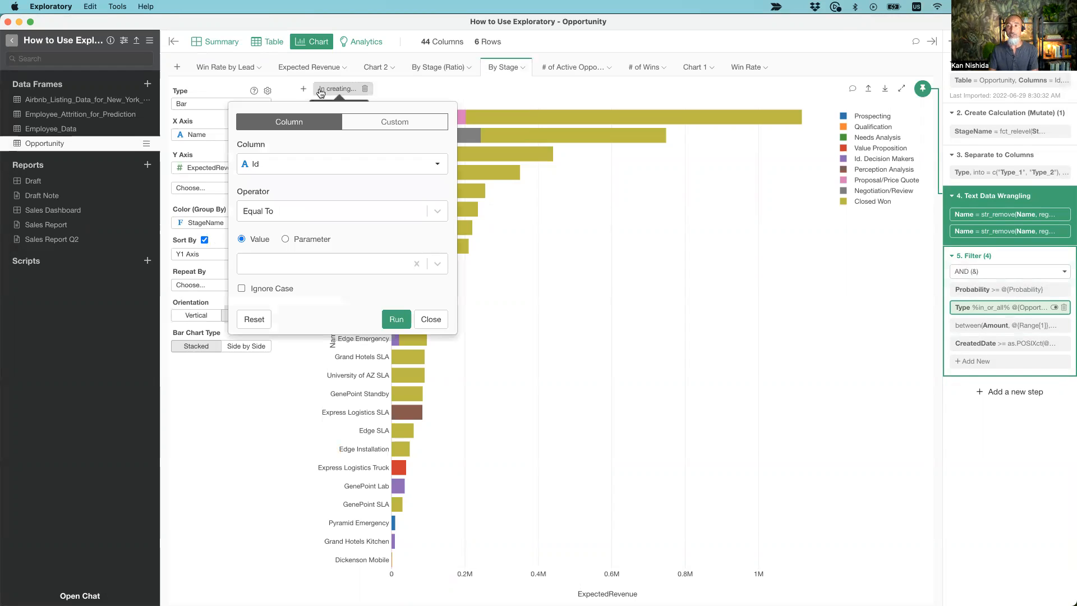
pyautogui.click(331, 169)
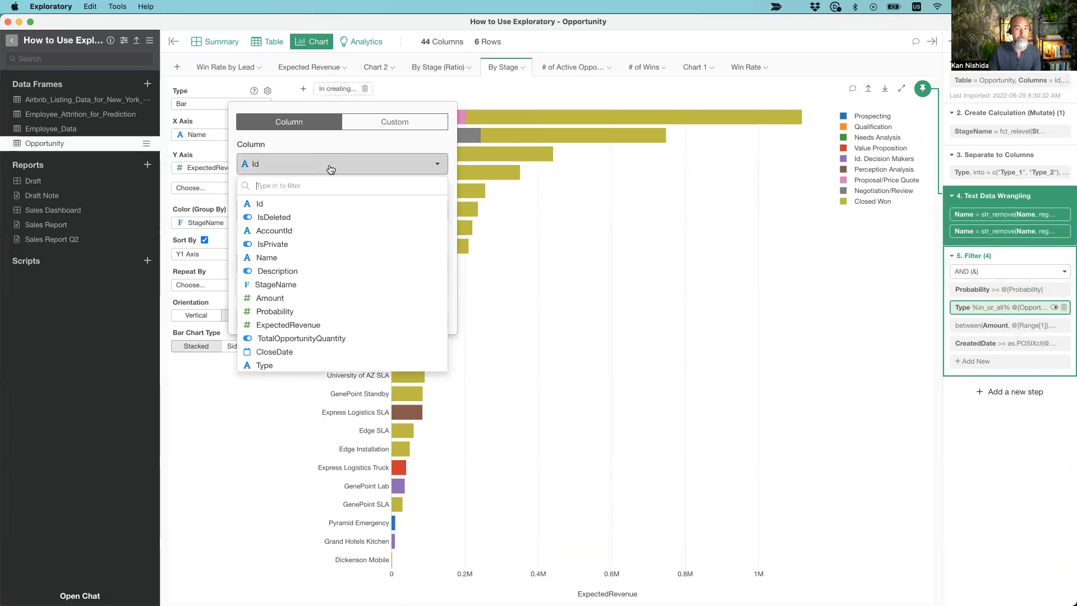
pyautogui.click(330, 285)
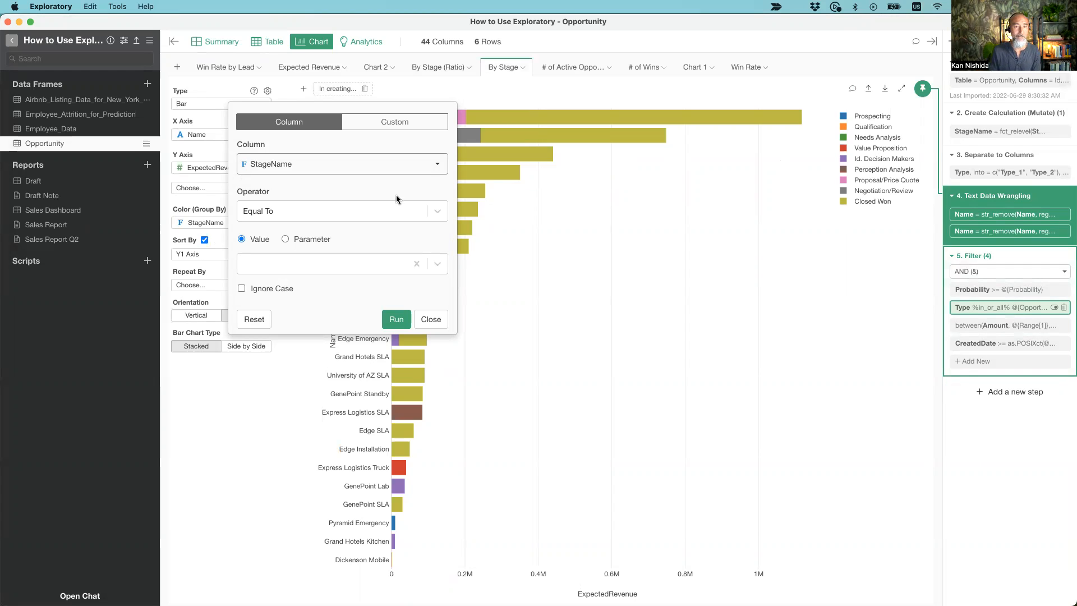
pyautogui.click(302, 214)
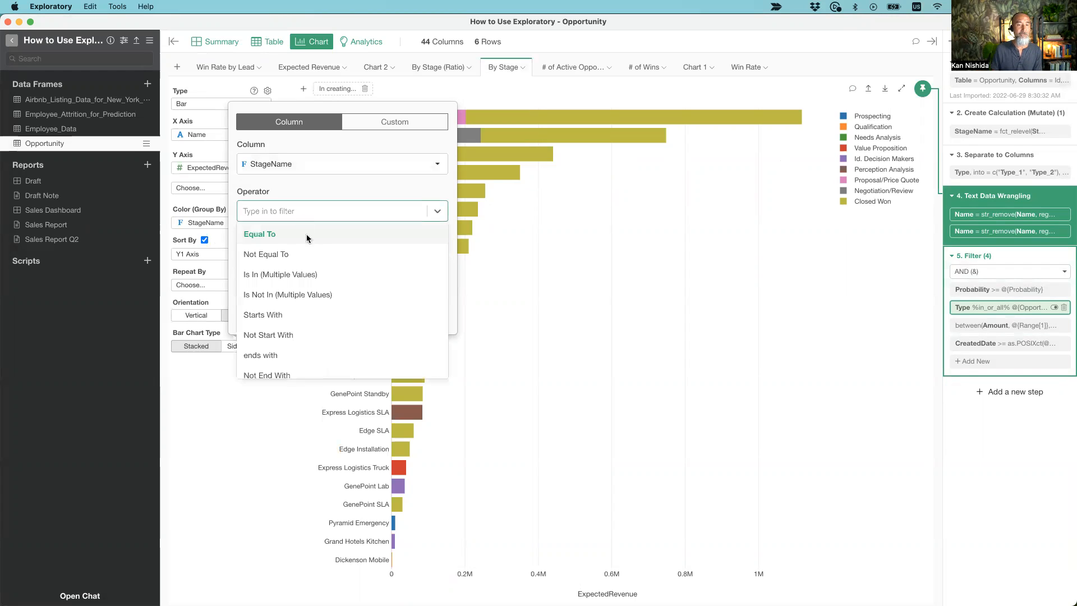
pyautogui.click(314, 277)
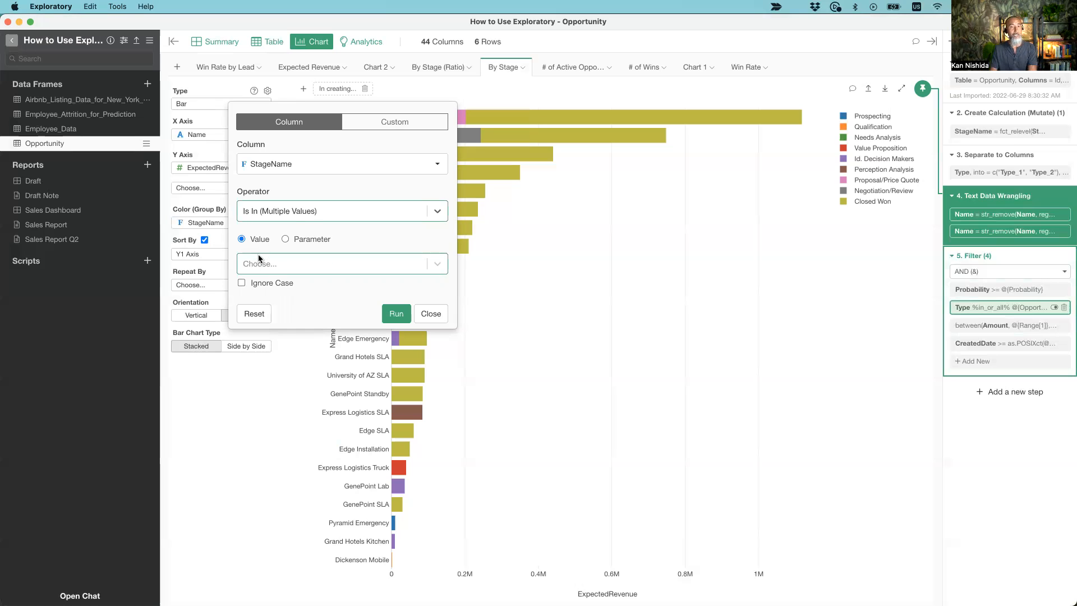
# Make the StageName condition compare against a parameter instead of fixed values, and check which multi-select parameters are available.
pyautogui.click(269, 268)
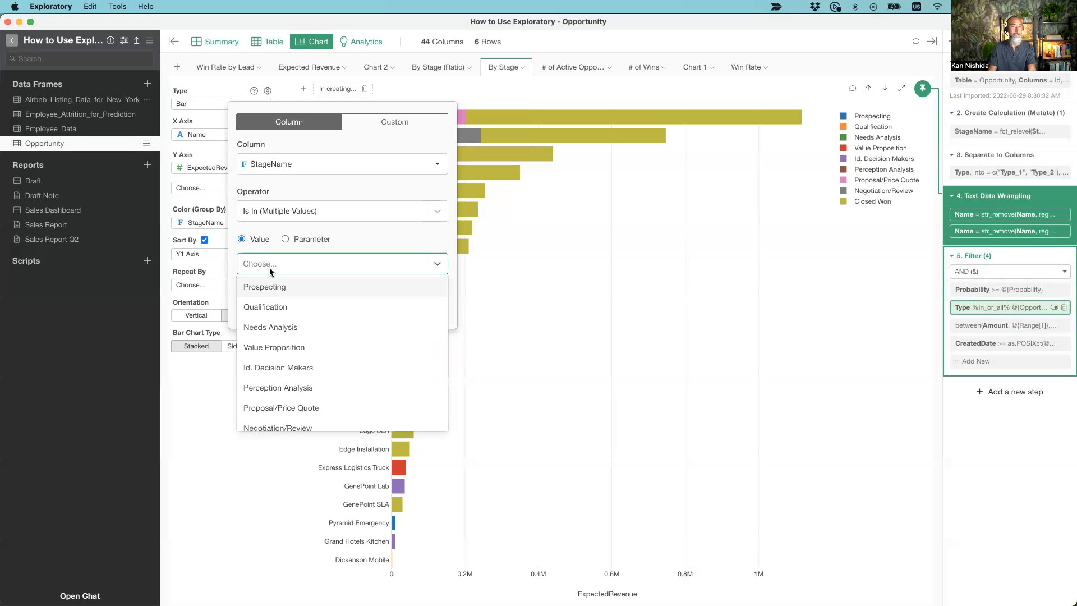
pyautogui.click(269, 270)
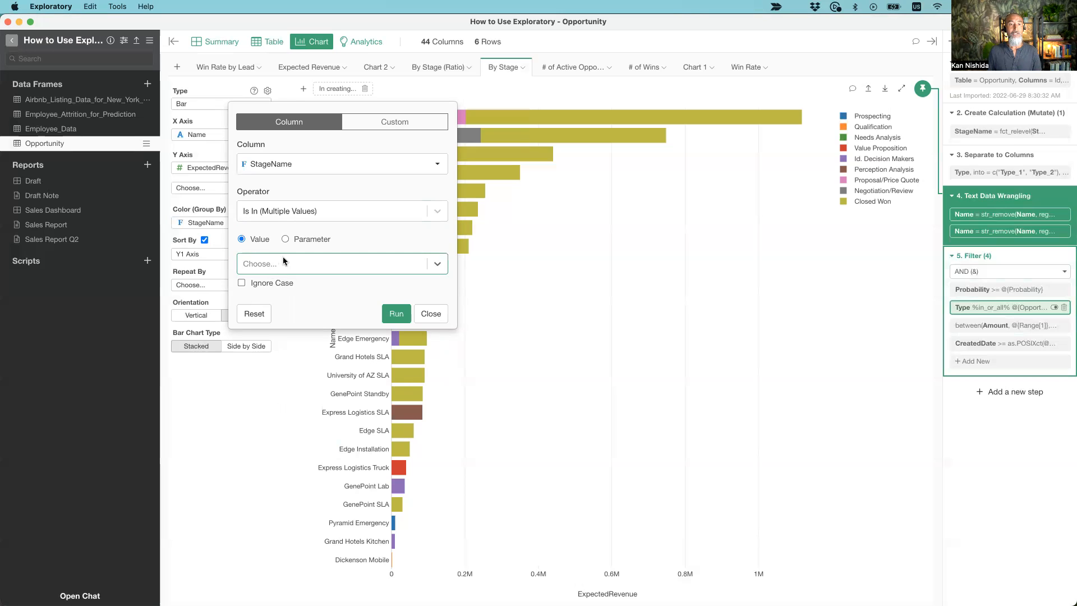
pyautogui.click(287, 239)
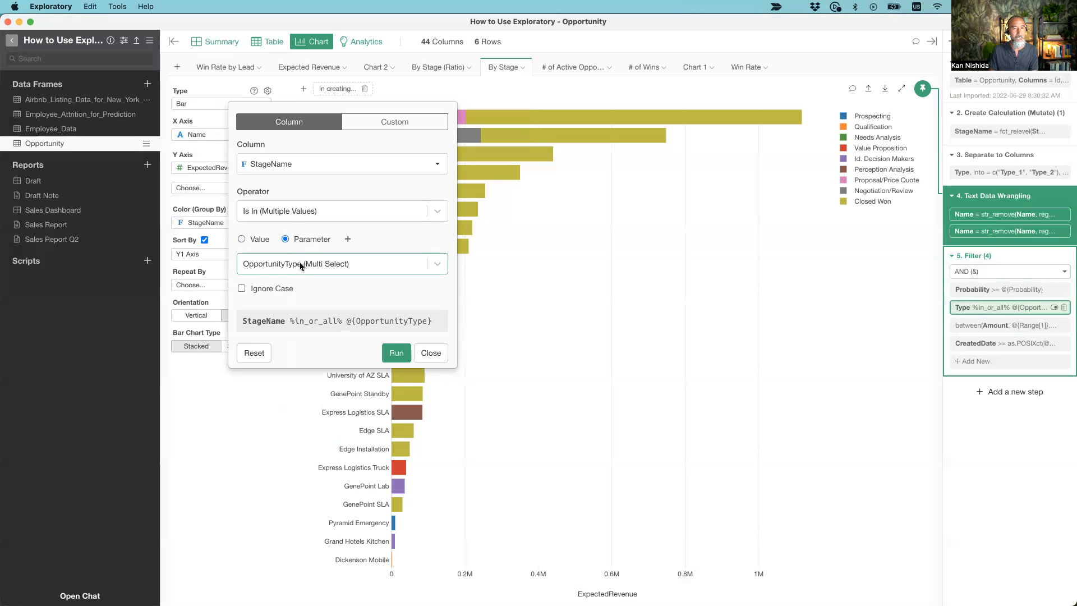
pyautogui.click(299, 263)
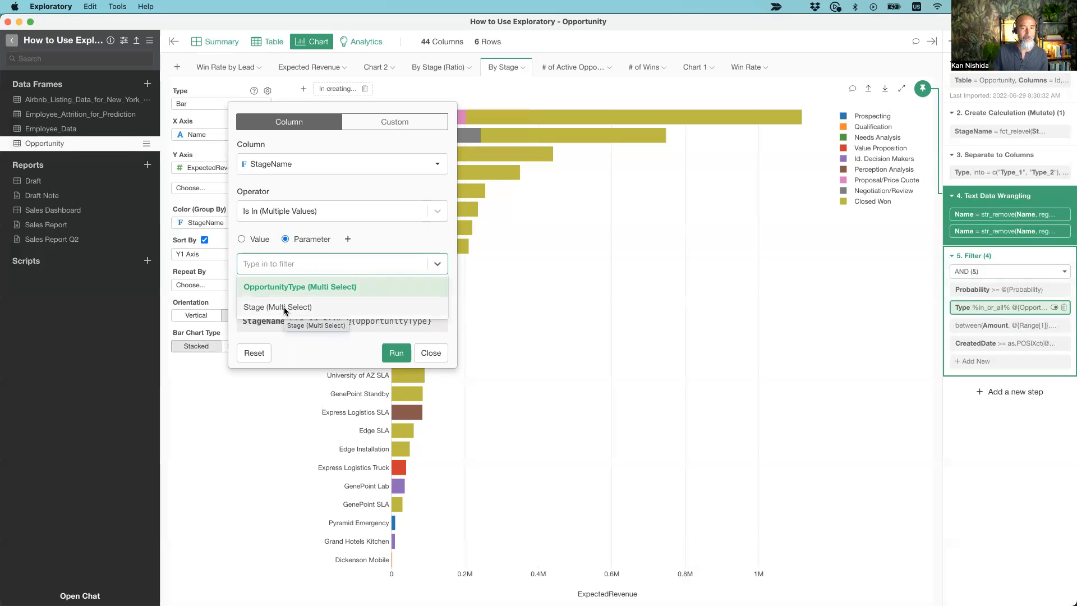
pyautogui.press('Return')
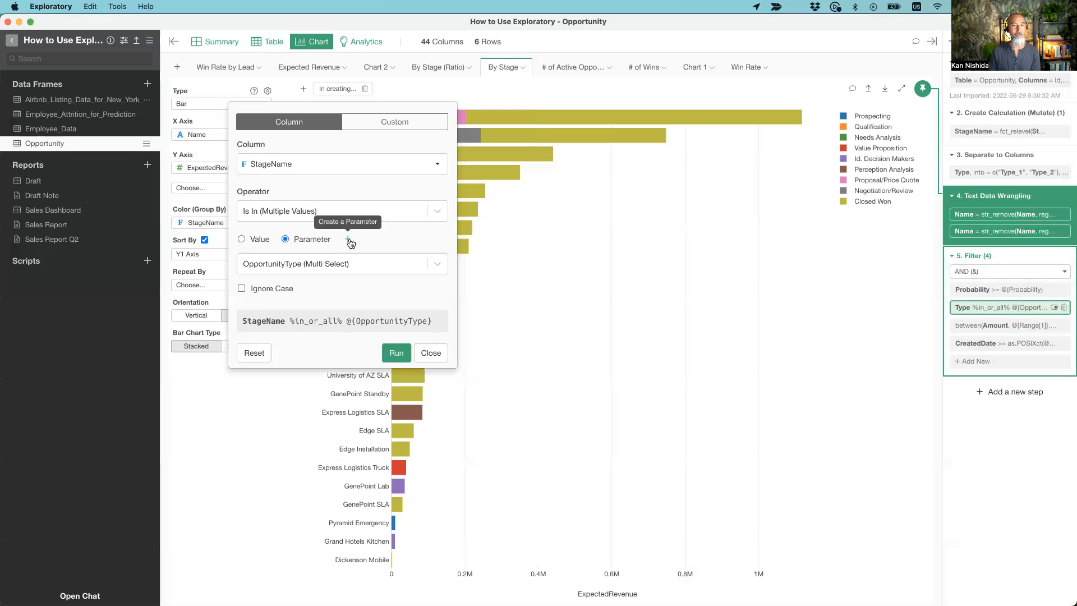
# Create a new parameter from the filter, name it Stage2, and set its display name to Stage for Demo.
pyautogui.click(348, 240)
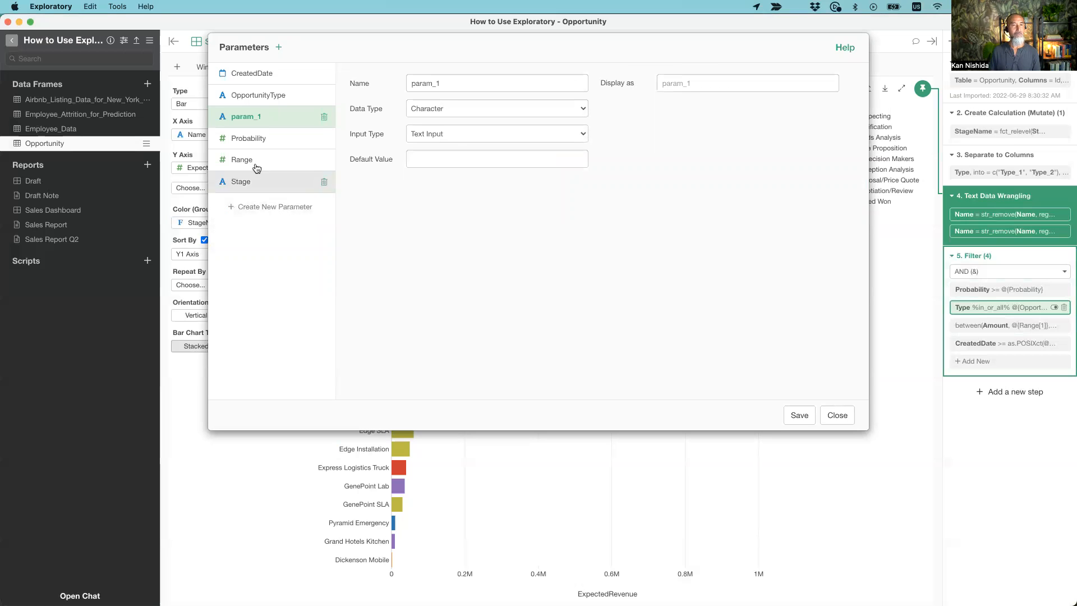
pyautogui.click(267, 207)
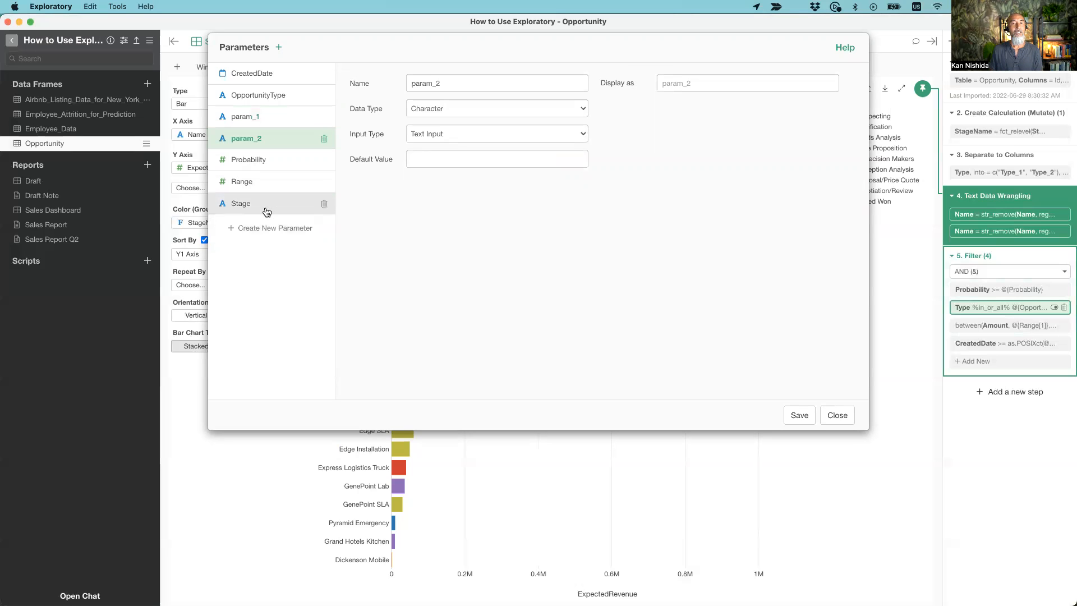
pyautogui.doubleClick(483, 81)
pyautogui.write('Stage2')
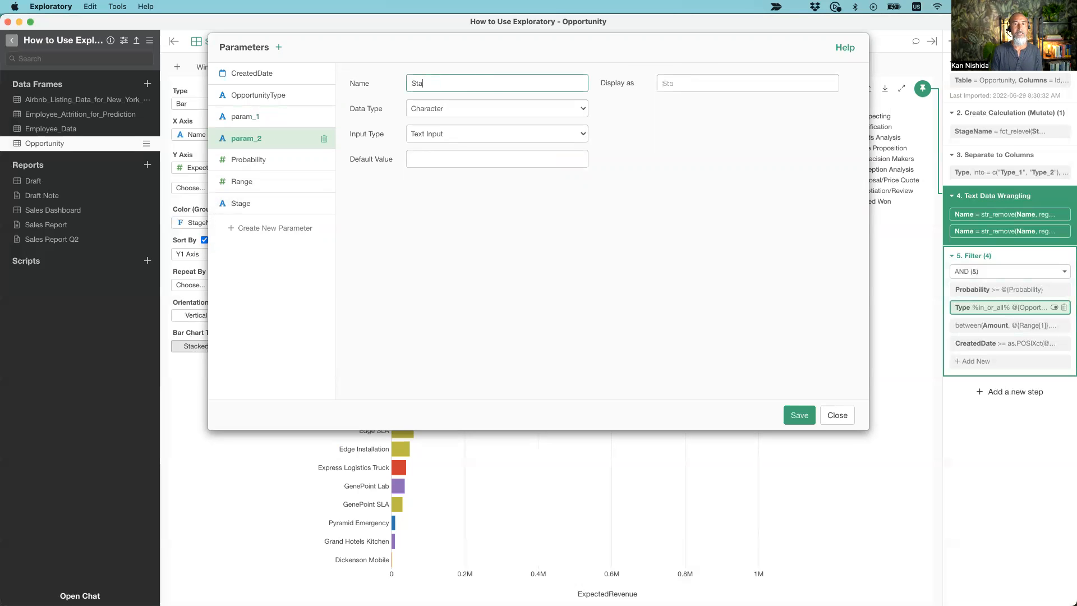
pyautogui.click(710, 86)
pyautogui.write('Stage for Demo')
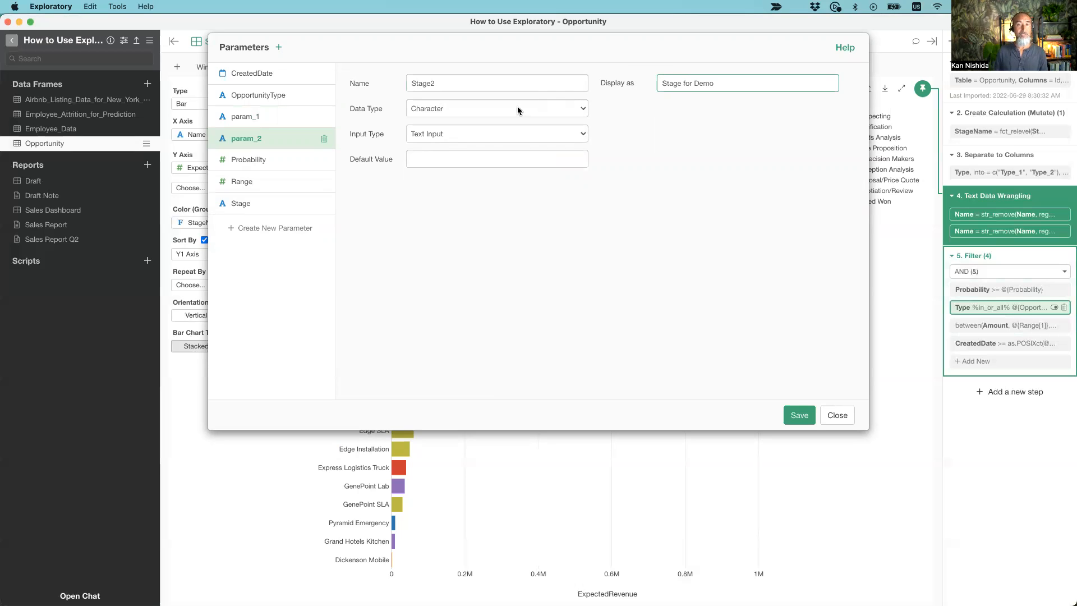
# Set the Stage2 parameter's input type to List of Values (Multi Select) and have it get its values from a data frame.
pyautogui.click(505, 133)
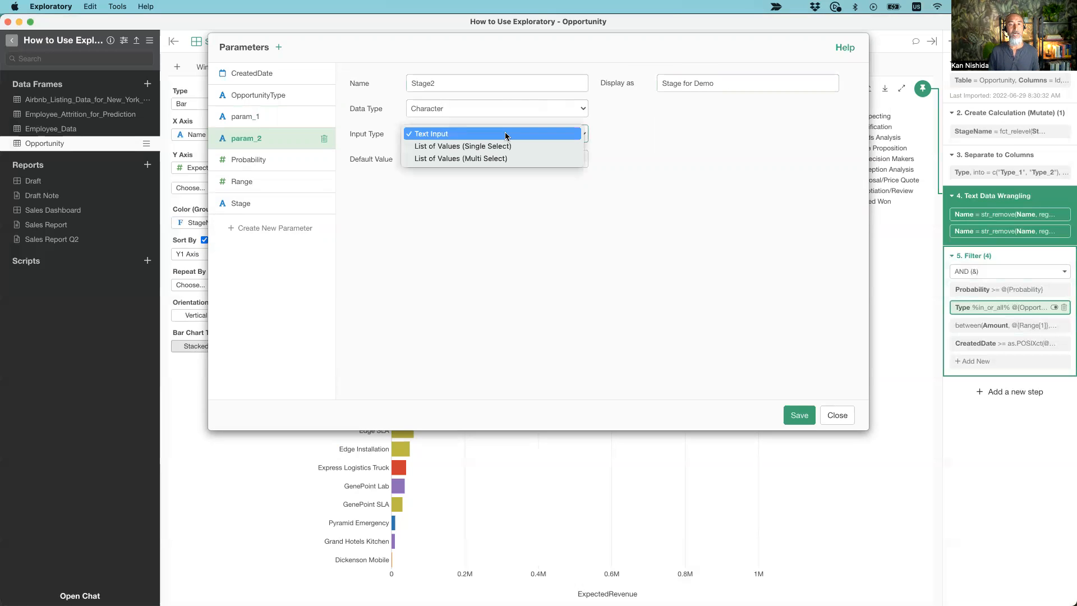
pyautogui.click(437, 160)
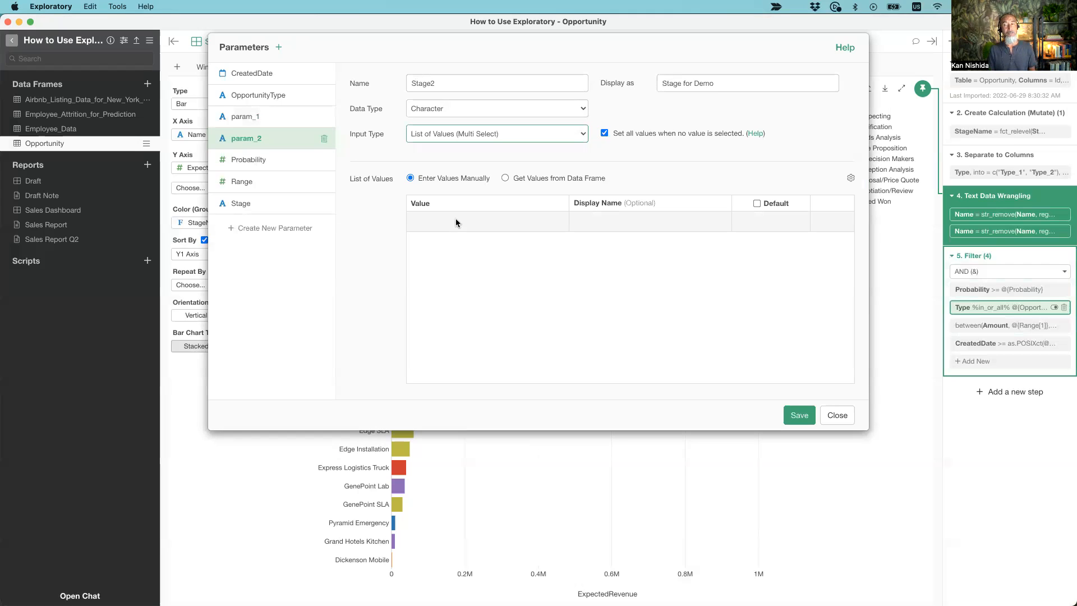
pyautogui.click(505, 178)
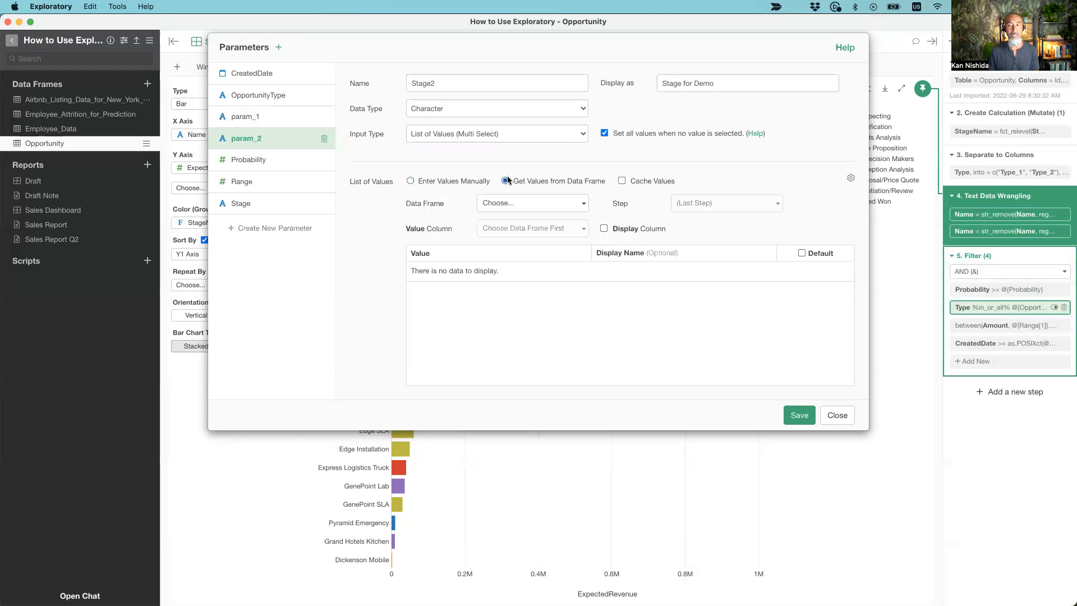
# Set the Stage2 parameter's value source to the Opportunity data frame at step 1. Salesforce Data.
pyautogui.click(522, 204)
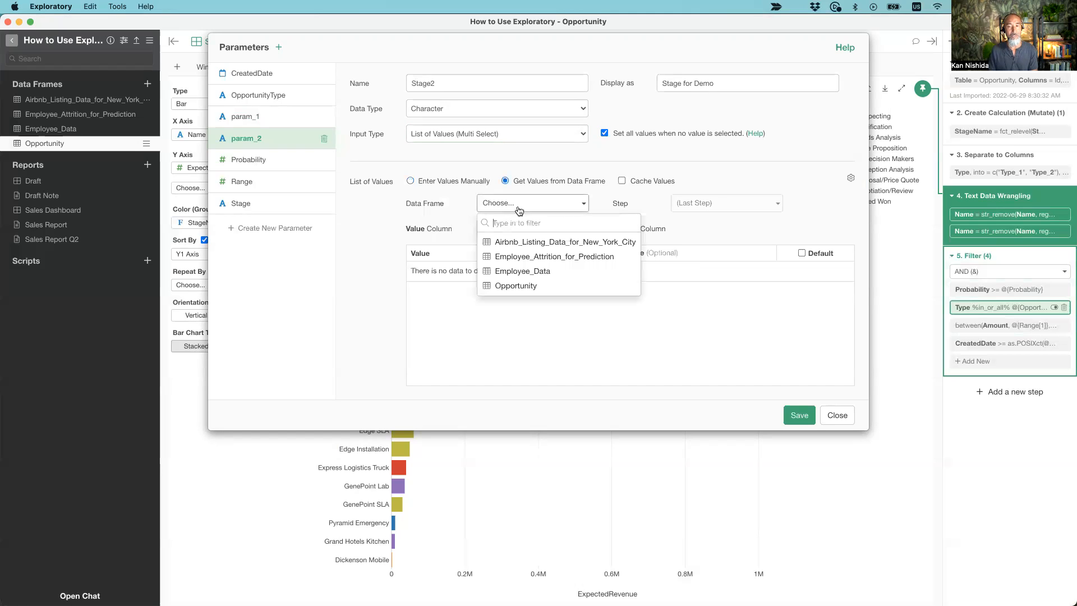
pyautogui.click(537, 286)
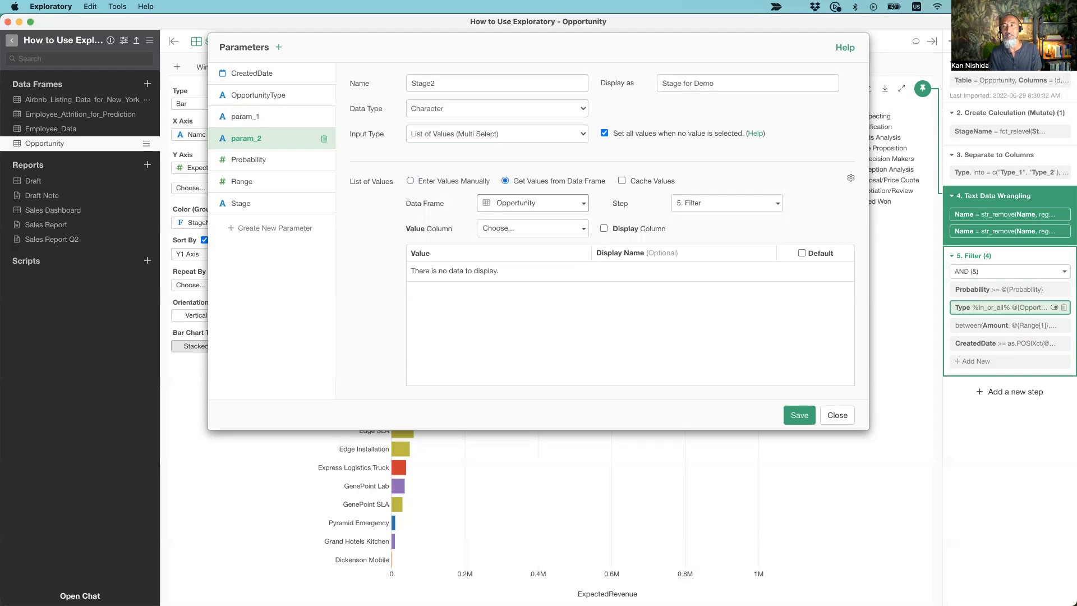
pyautogui.click(732, 209)
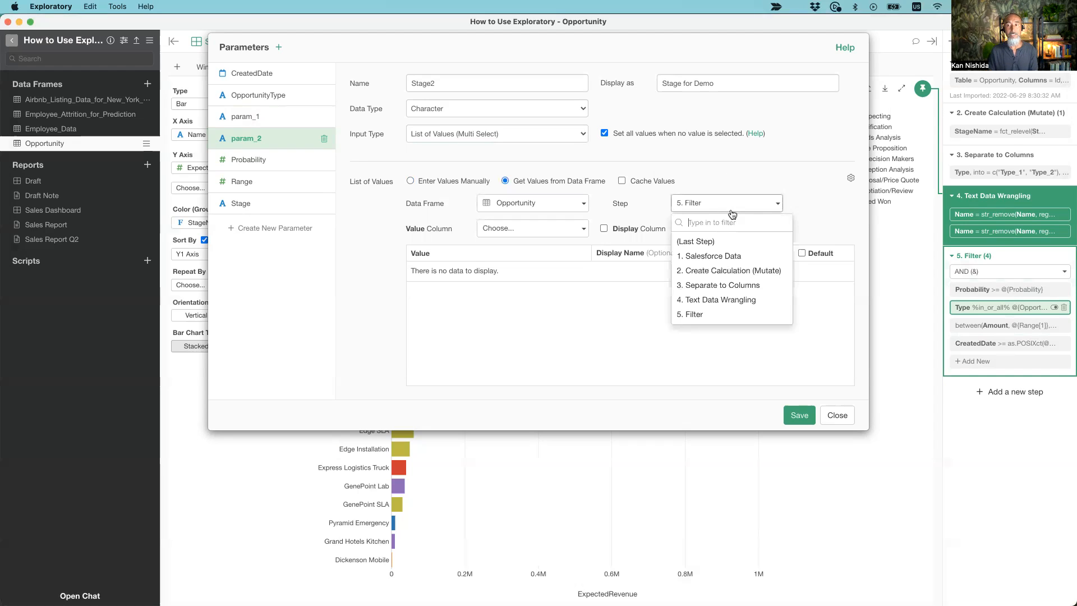
pyautogui.click(718, 258)
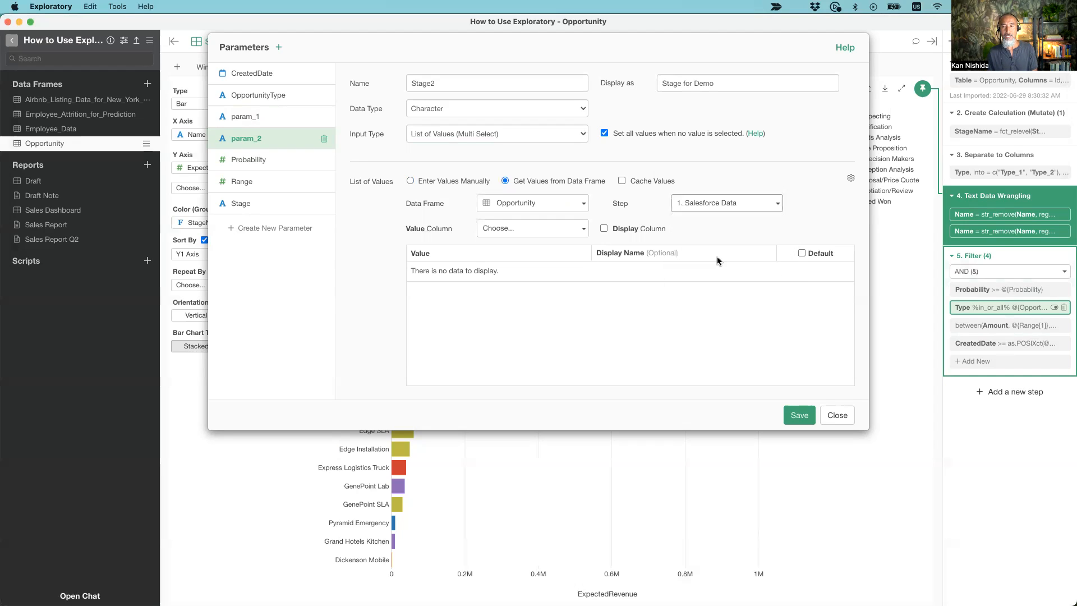
# Use StageName as the value column for the Stage2 parameter, then save it and return to the chart filter.
pyautogui.click(524, 229)
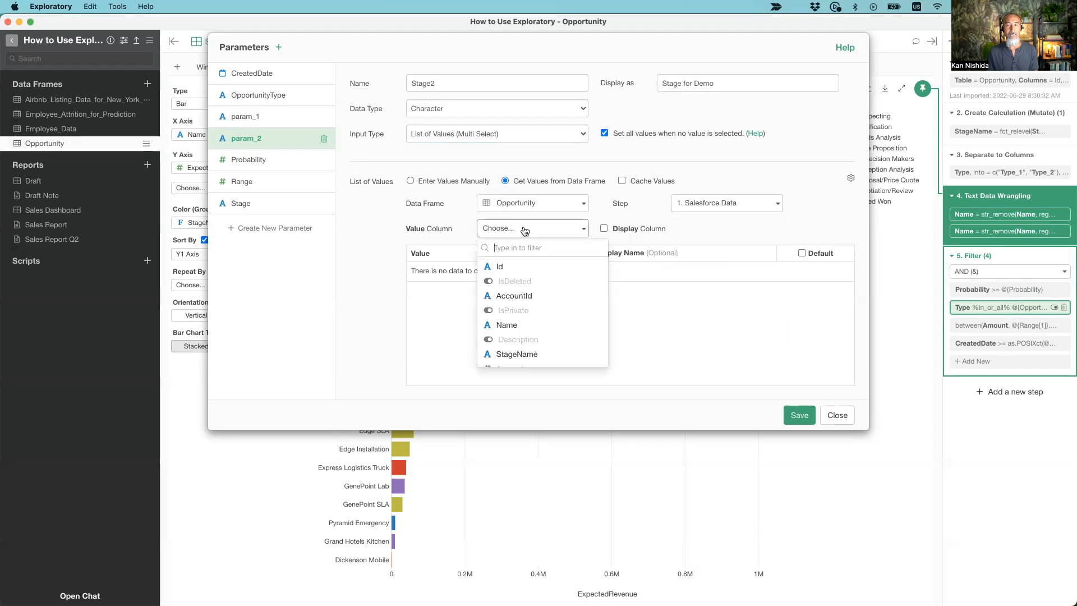
pyautogui.scroll(-2, 526, 310)
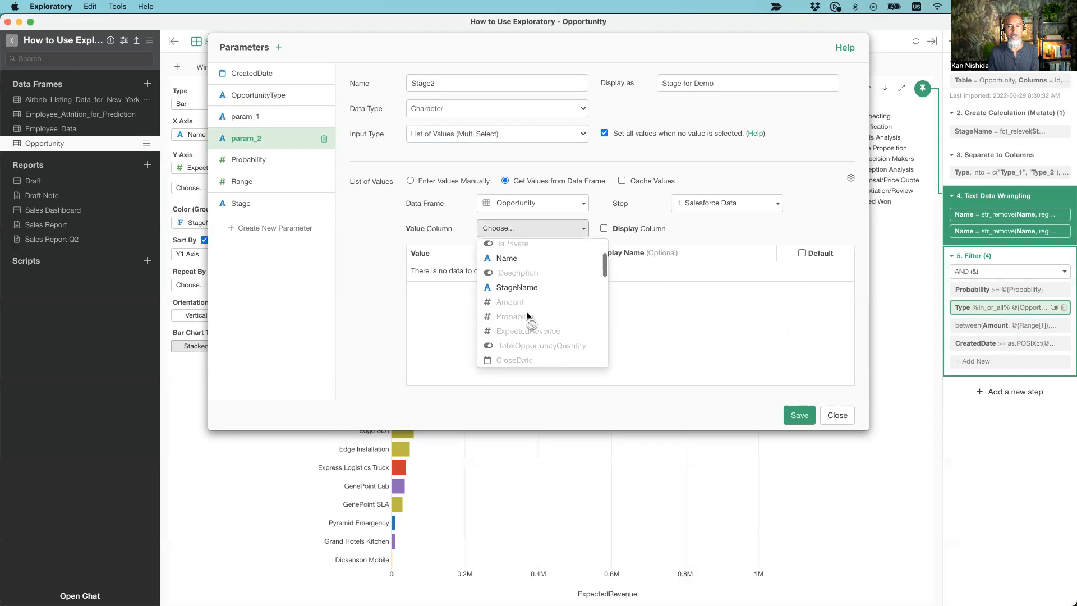
pyautogui.click(517, 287)
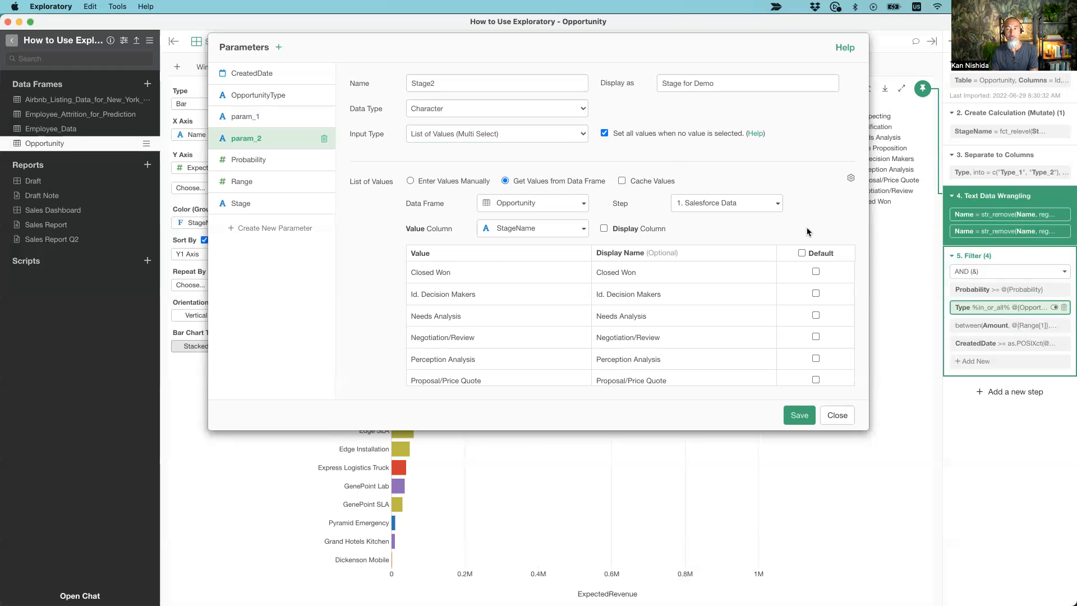
pyautogui.click(799, 416)
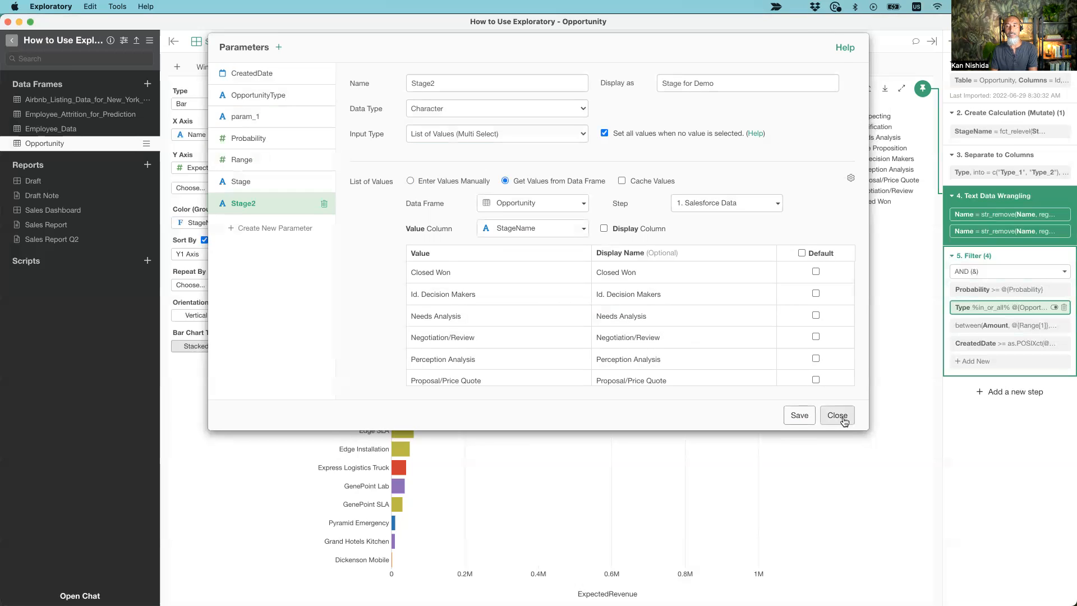
pyautogui.click(837, 415)
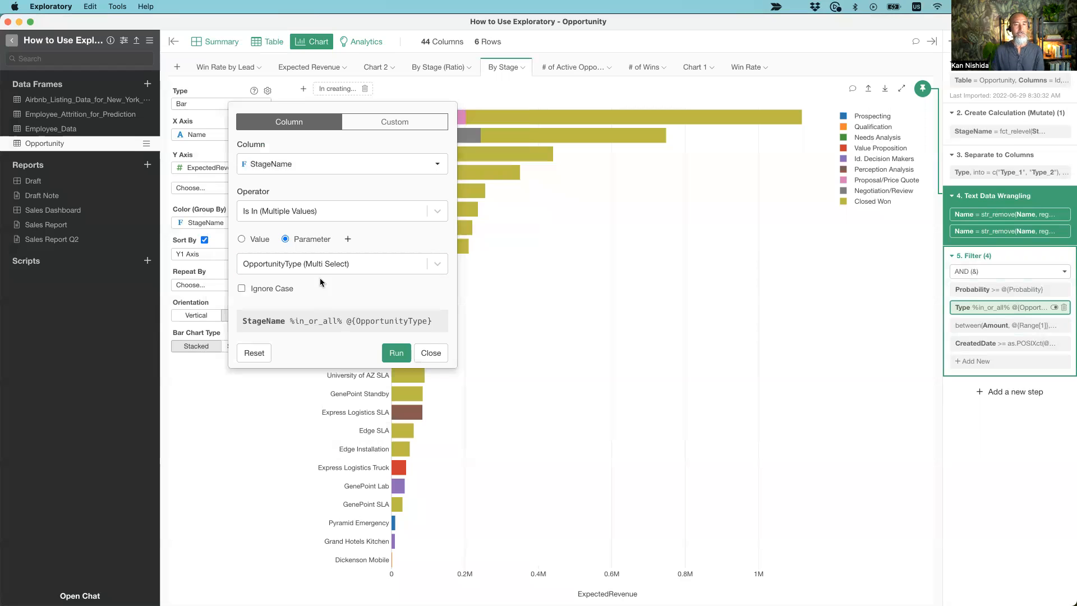
# Assign the Stage2 (Multi Select) parameter to the StageName filter and apply it to the By Stage chart.
pyautogui.click(322, 263)
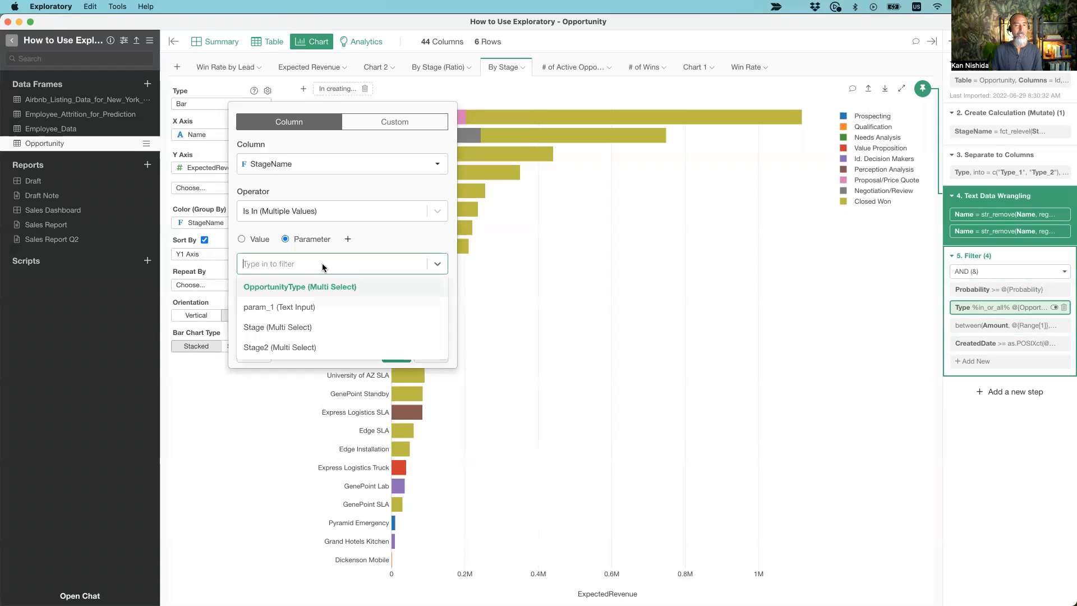
pyautogui.click(271, 348)
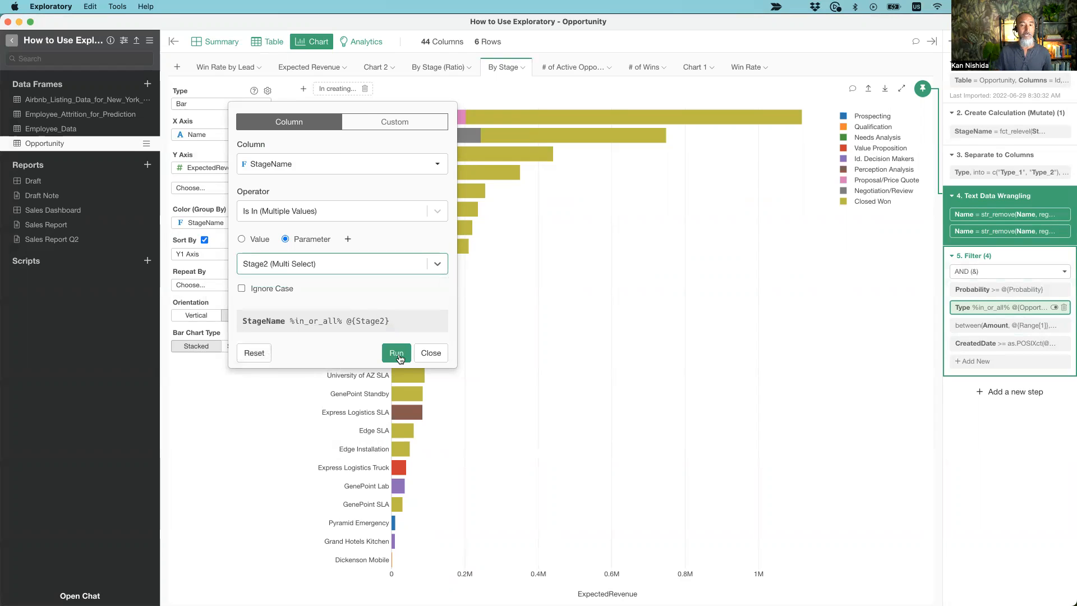
pyautogui.click(397, 353)
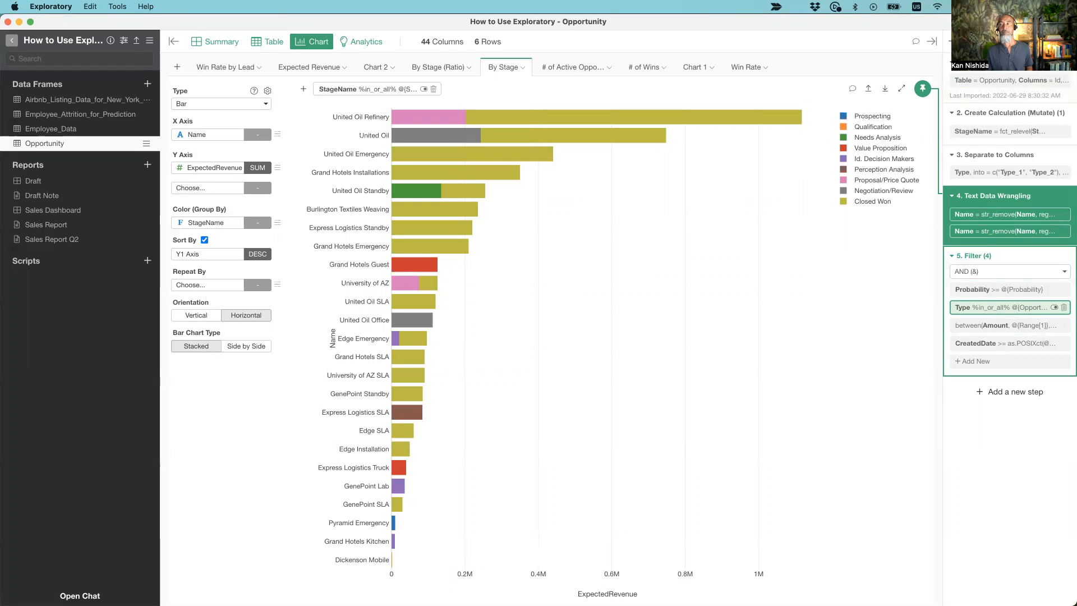
# Examine the By Stage chart's parameter pane and the values offered for Stage for Demo, comparing with the data frame's filter steps.
pyautogui.click(953, 41)
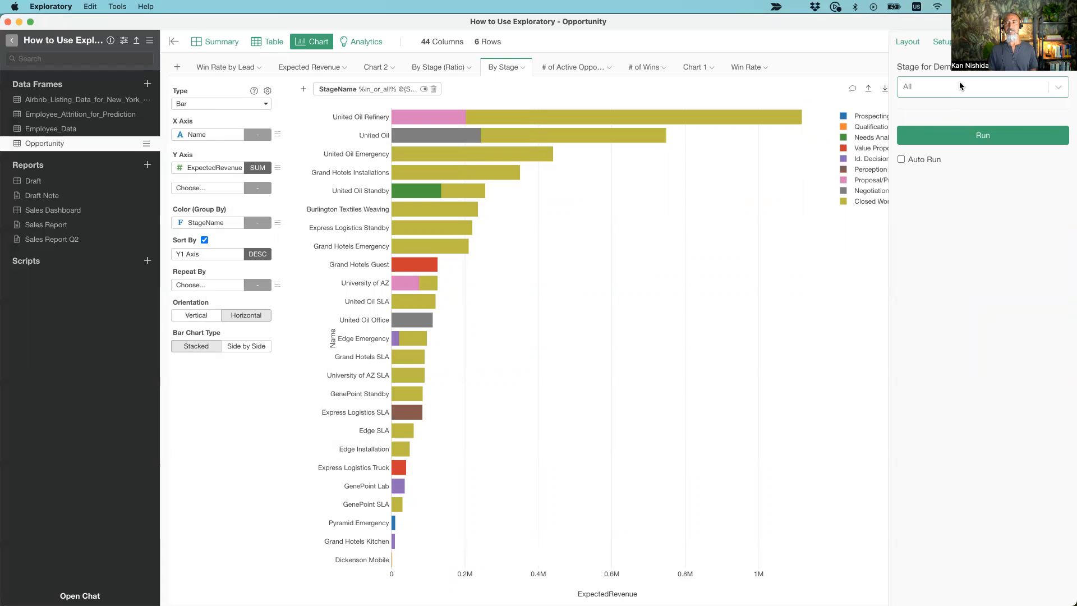
pyautogui.click(1062, 42)
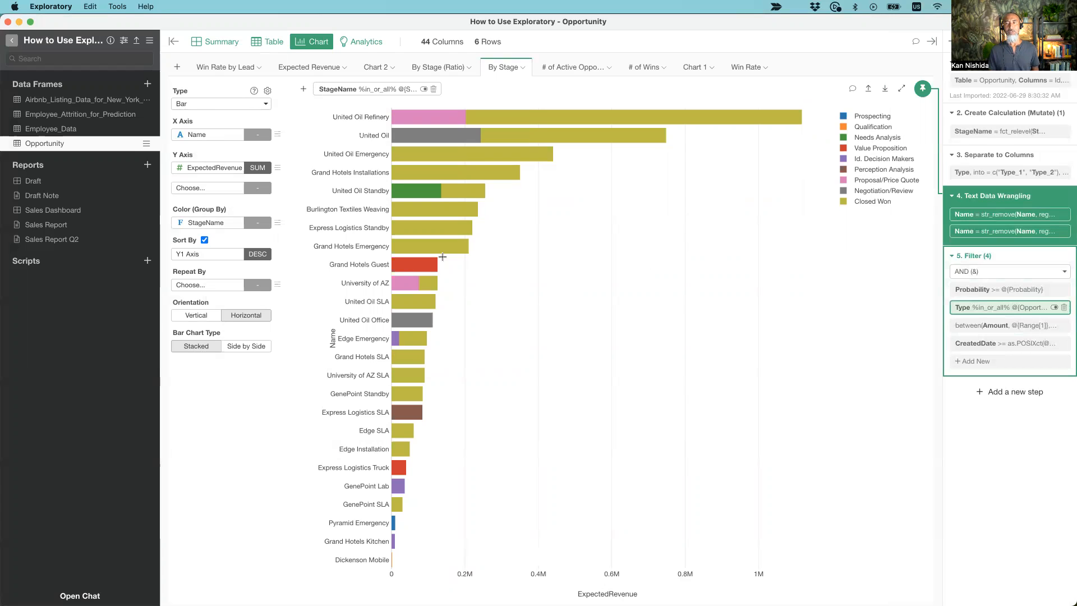
pyautogui.moveTo(980, 203)
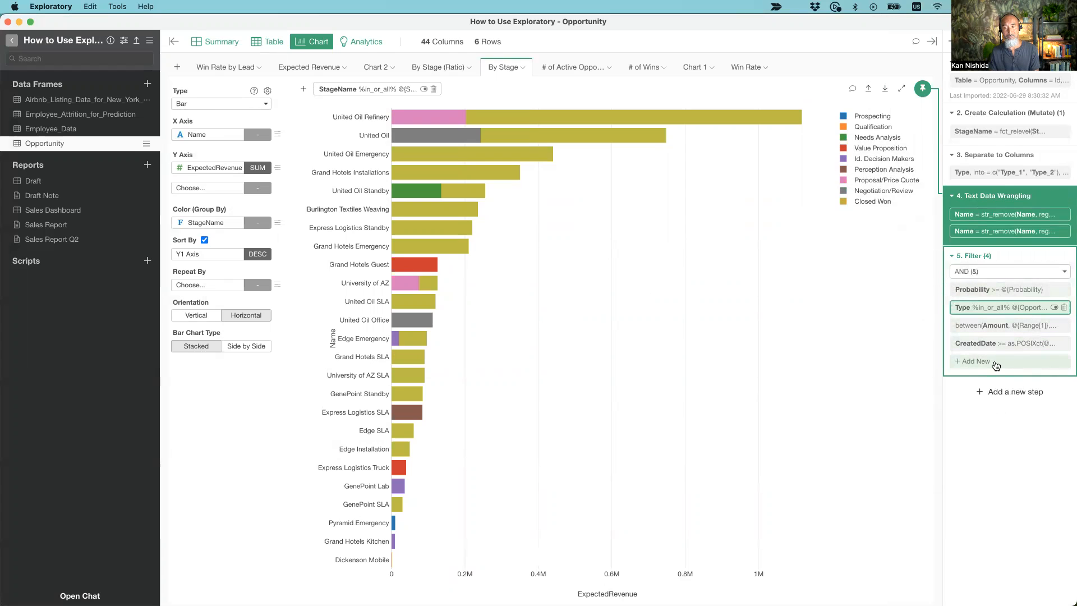
pyautogui.moveTo(993, 267)
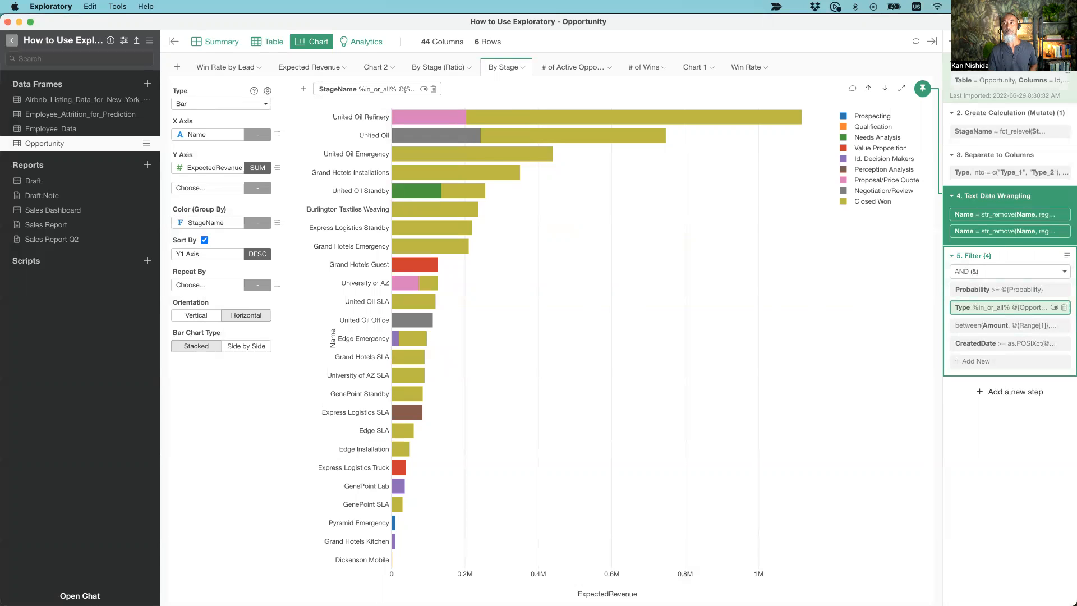
pyautogui.click(954, 42)
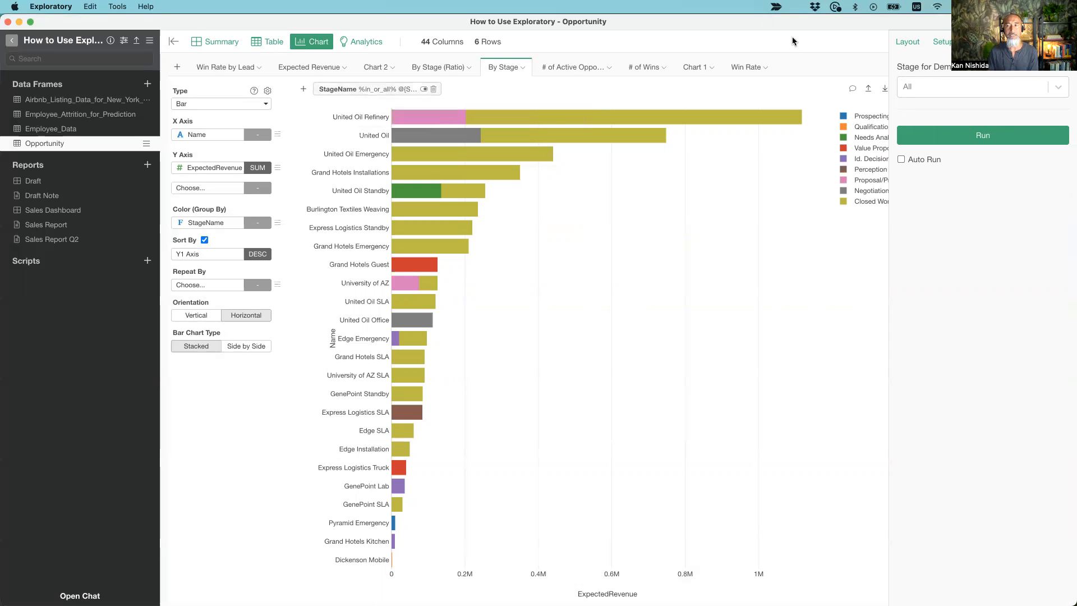
pyautogui.click(958, 89)
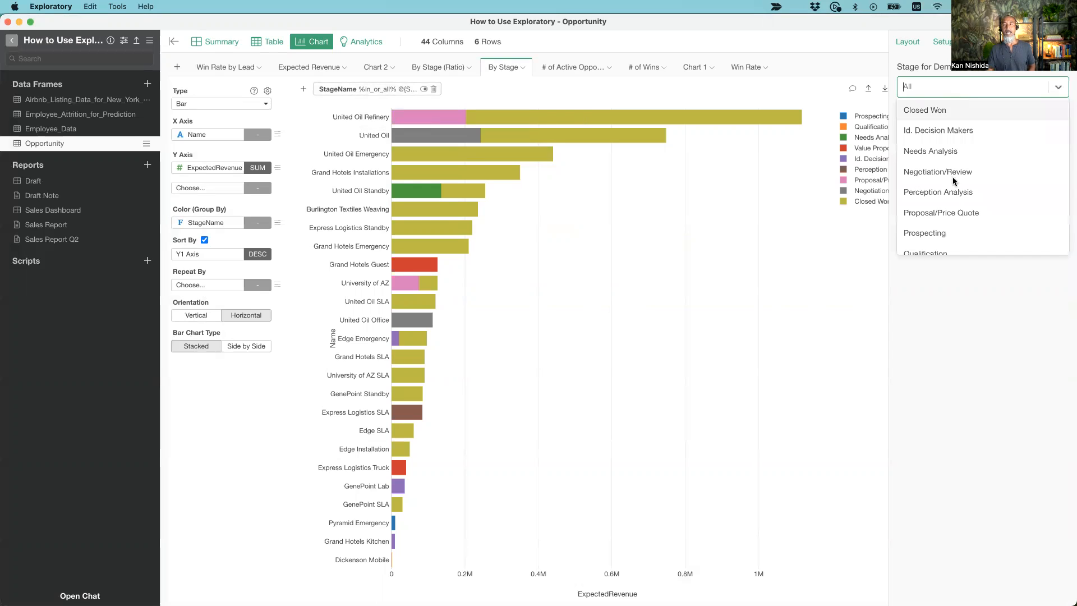
pyautogui.click(1004, 64)
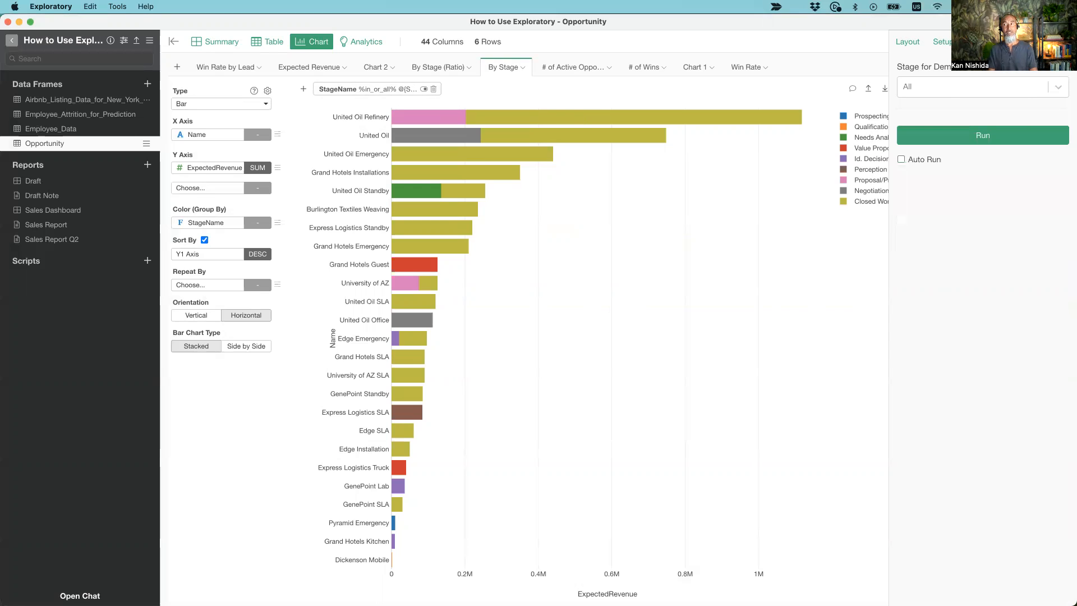
pyautogui.click(1061, 41)
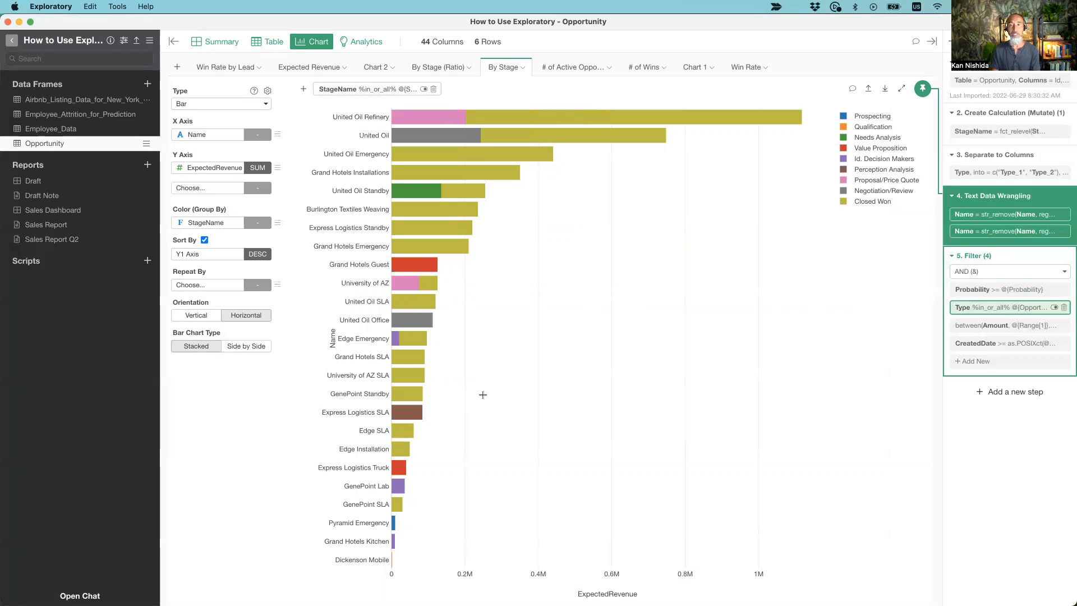
# In the Sales Dashboard window, set Stage for Demo to Closed Won, Negotiation/Review, Qualification and Value Proposition, and rerun the dashboard.
pyautogui.press('super+grave')
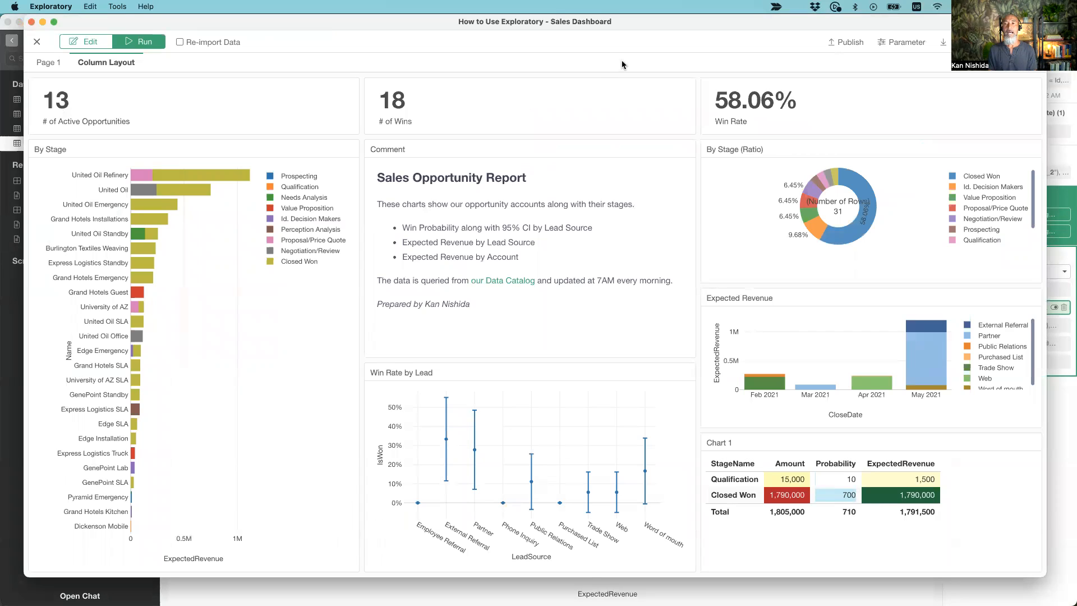
pyautogui.click(904, 44)
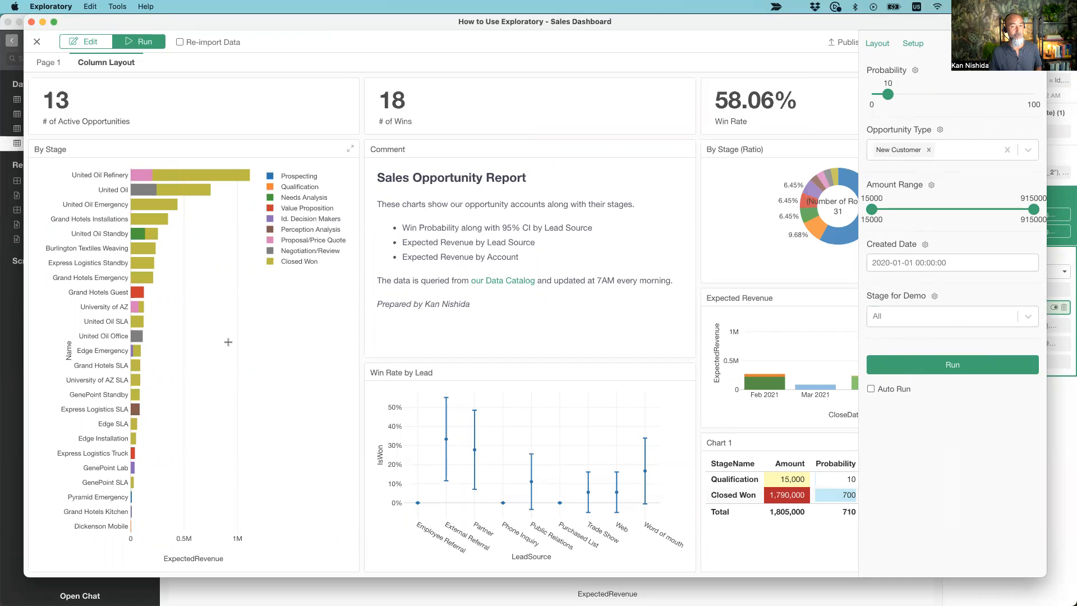
pyautogui.click(921, 318)
pyautogui.click(919, 340)
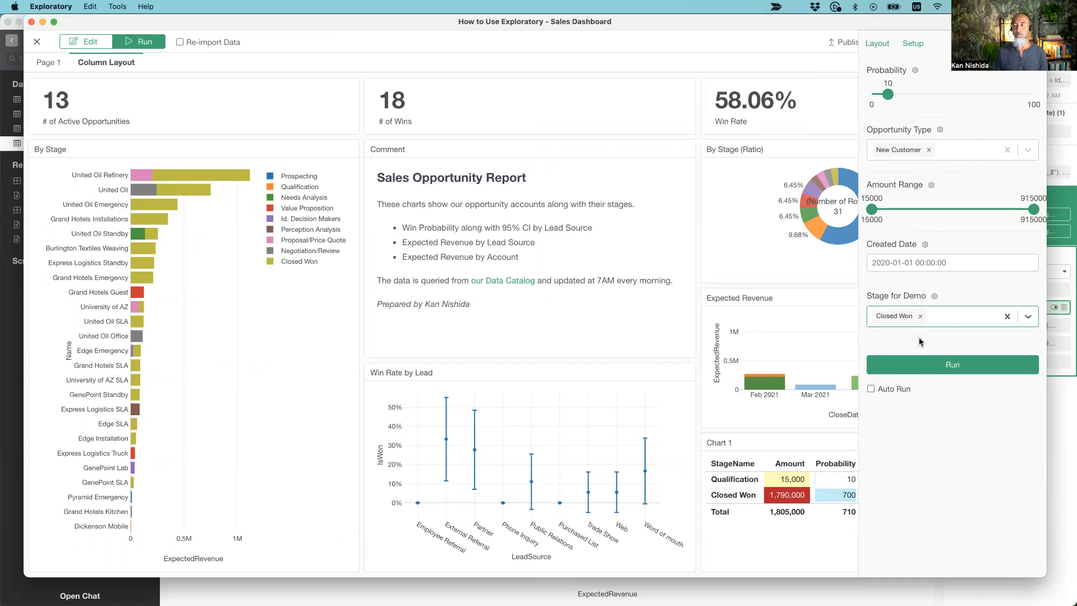
pyautogui.click(933, 318)
pyautogui.click(931, 381)
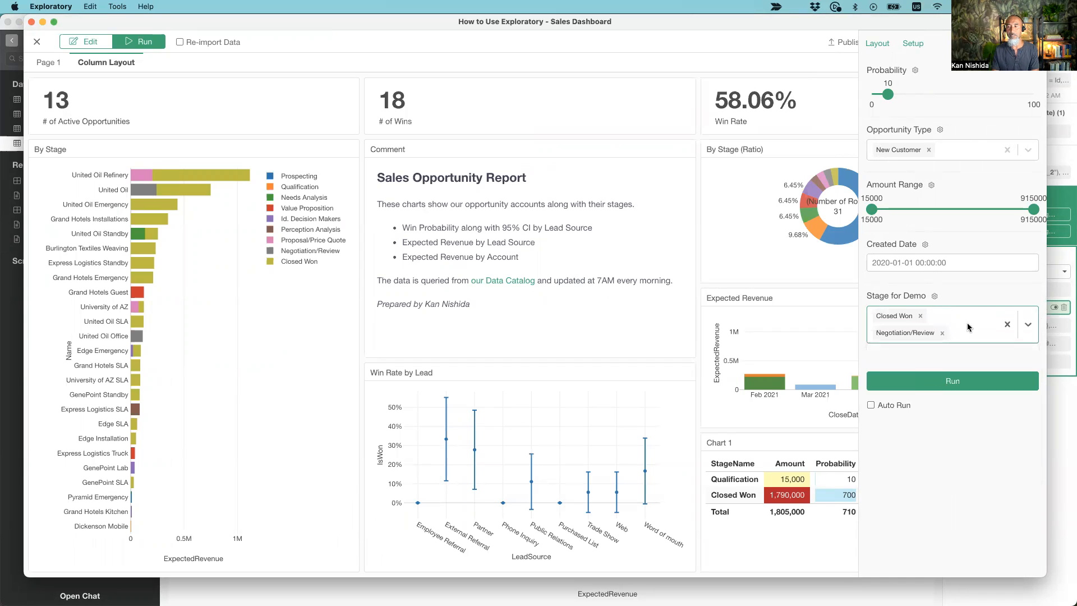
pyautogui.click(964, 330)
pyautogui.click(930, 459)
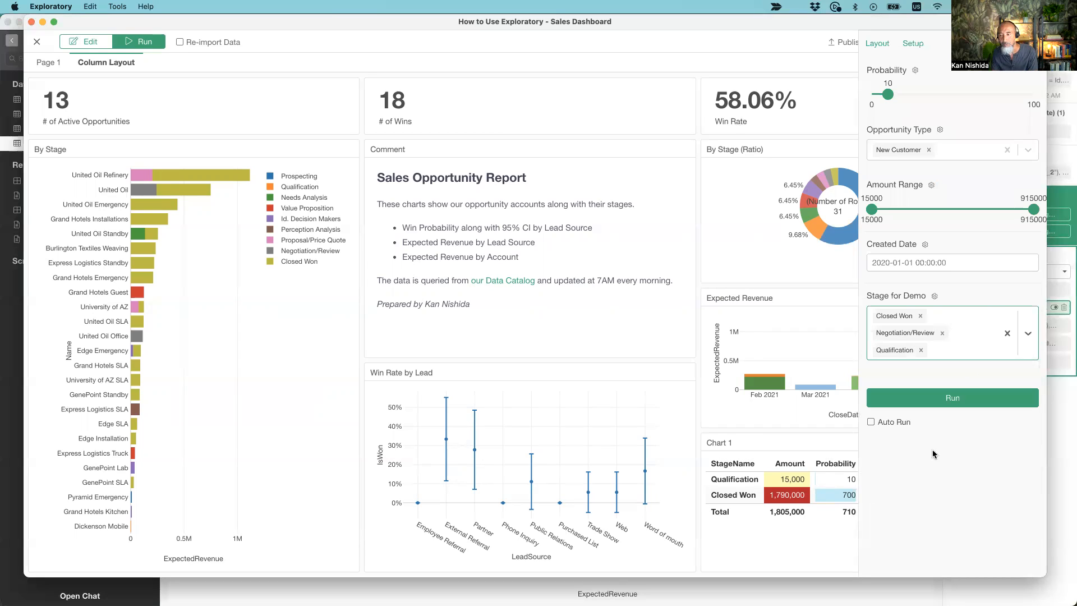
pyautogui.click(971, 336)
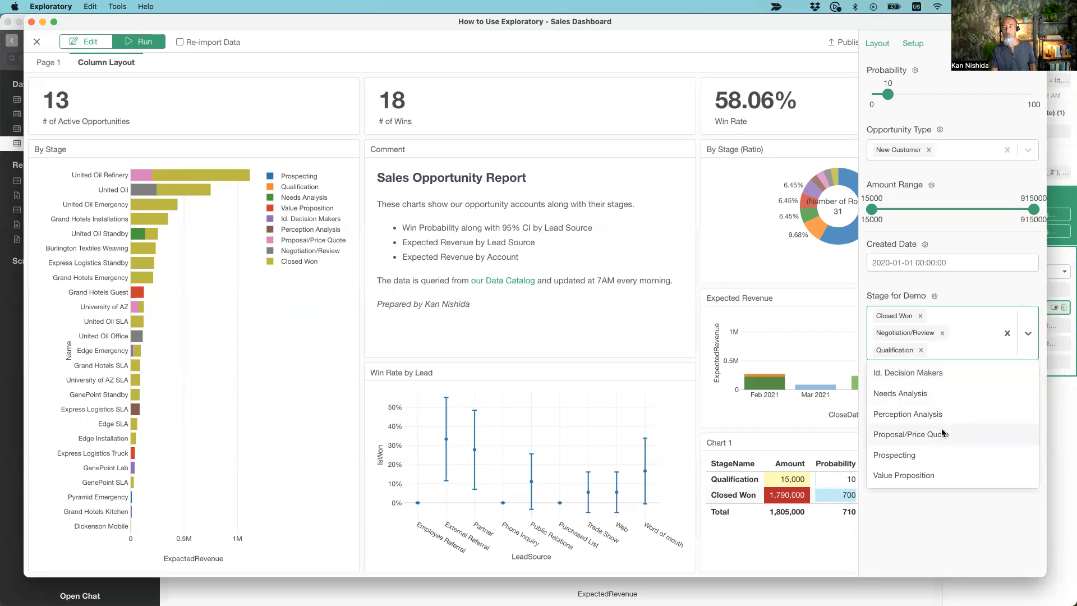
pyautogui.click(937, 478)
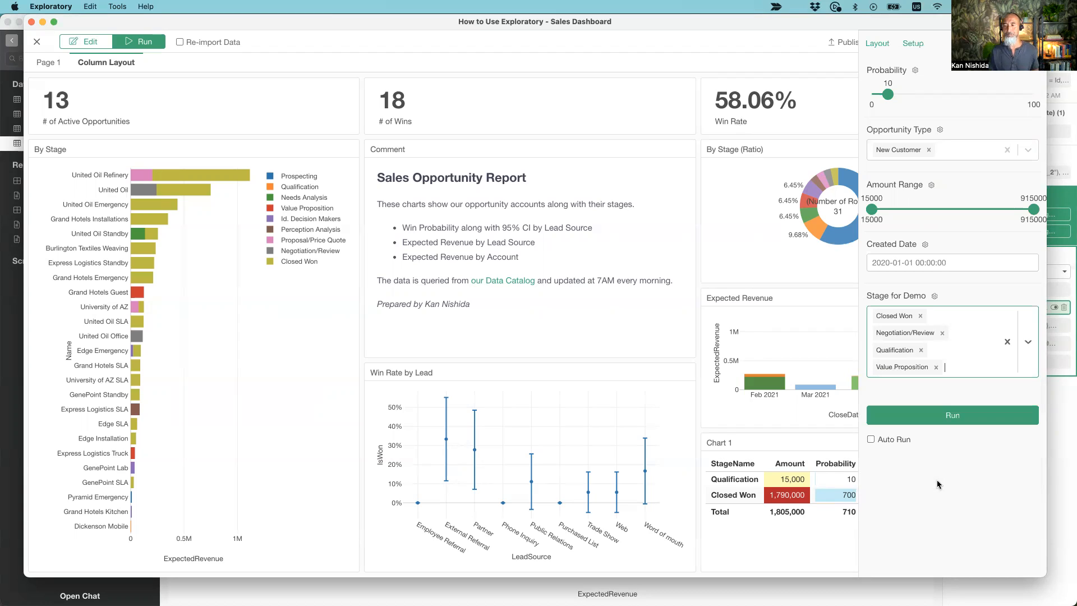
pyautogui.click(936, 416)
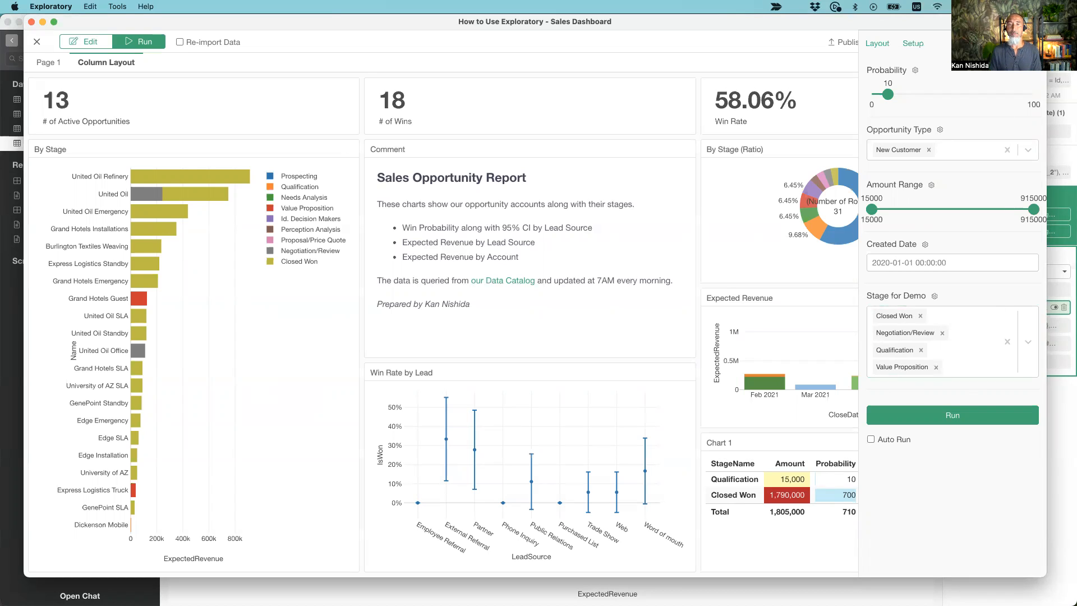
pyautogui.click(1033, 44)
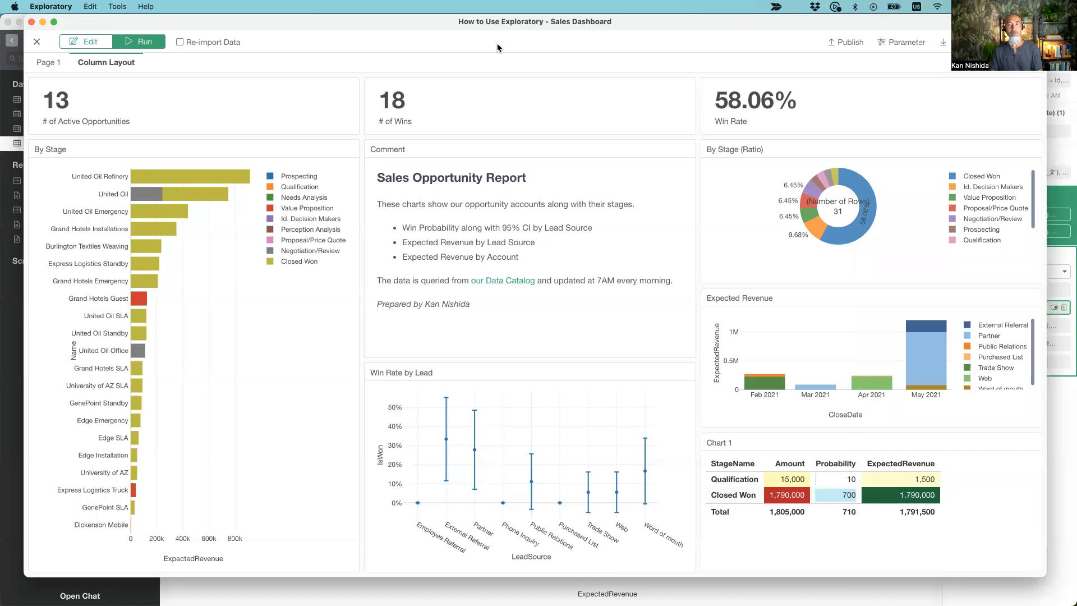
# Publish the dashboard privately under the individual account as "Sales Dashboard for Demo", allowing both CSV and EDF downloads.
pyautogui.click(846, 42)
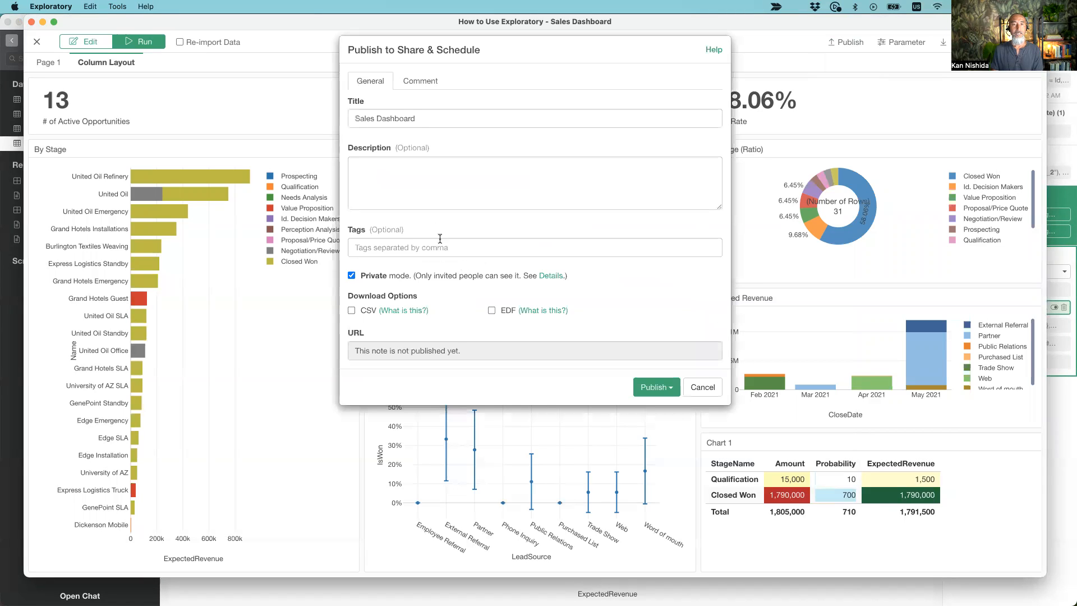
pyautogui.click(438, 120)
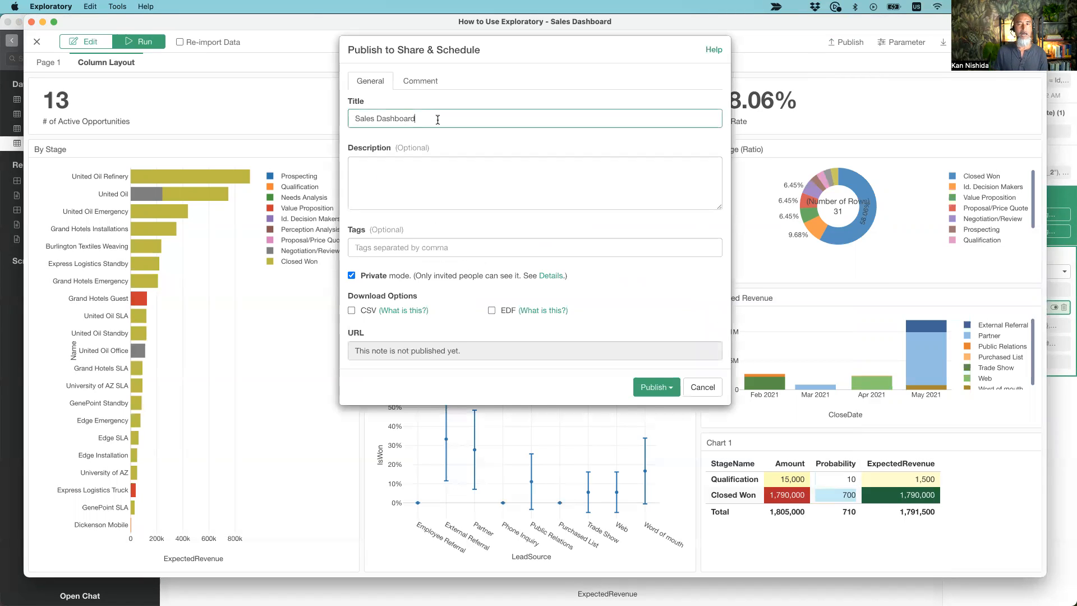
pyautogui.write('for Demo')
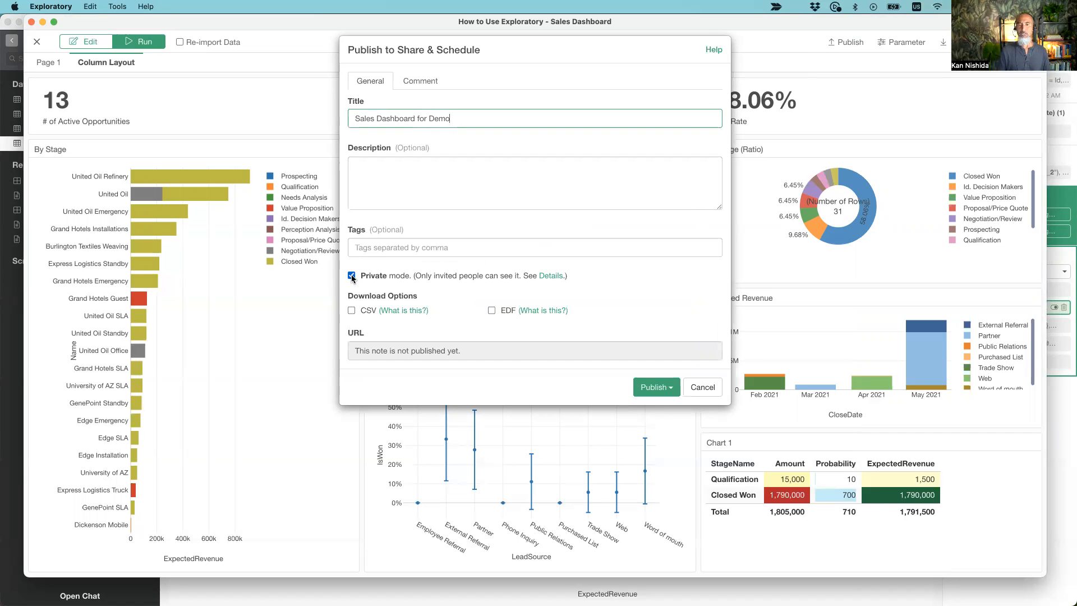
pyautogui.click(352, 312)
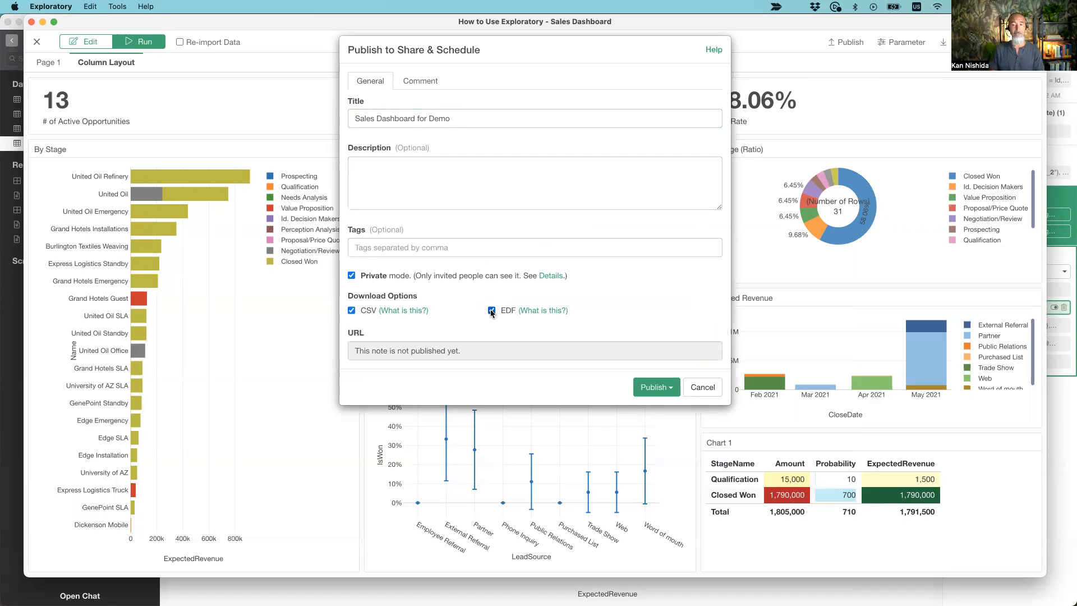
pyautogui.click(648, 391)
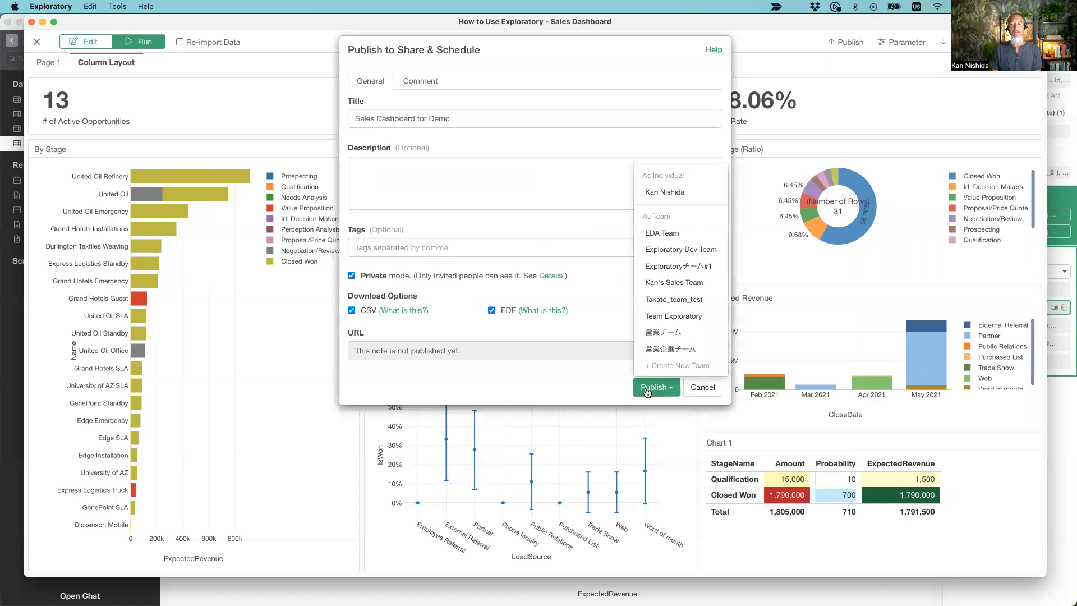
pyautogui.click(662, 193)
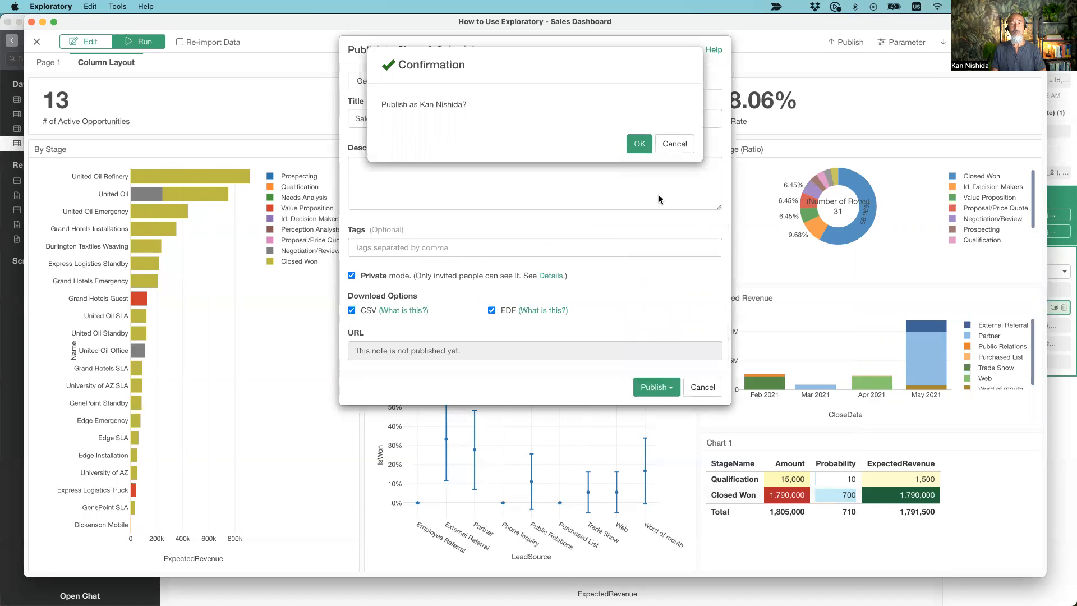
pyautogui.click(645, 147)
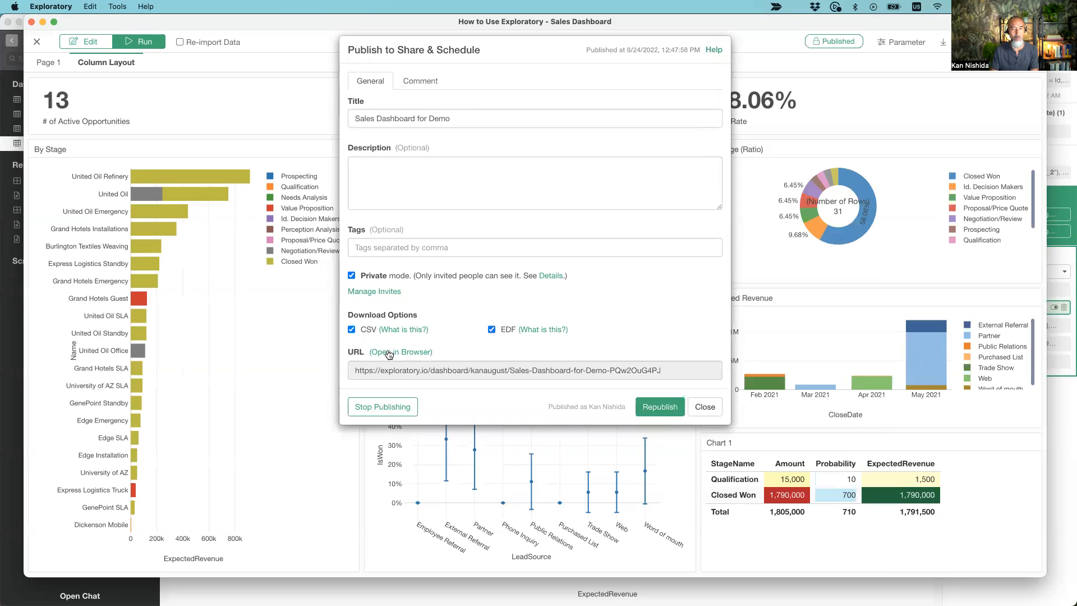
# Open the published dashboard in the browser, show its Column Layout page and turn on Use Parameters.
pyautogui.click(400, 354)
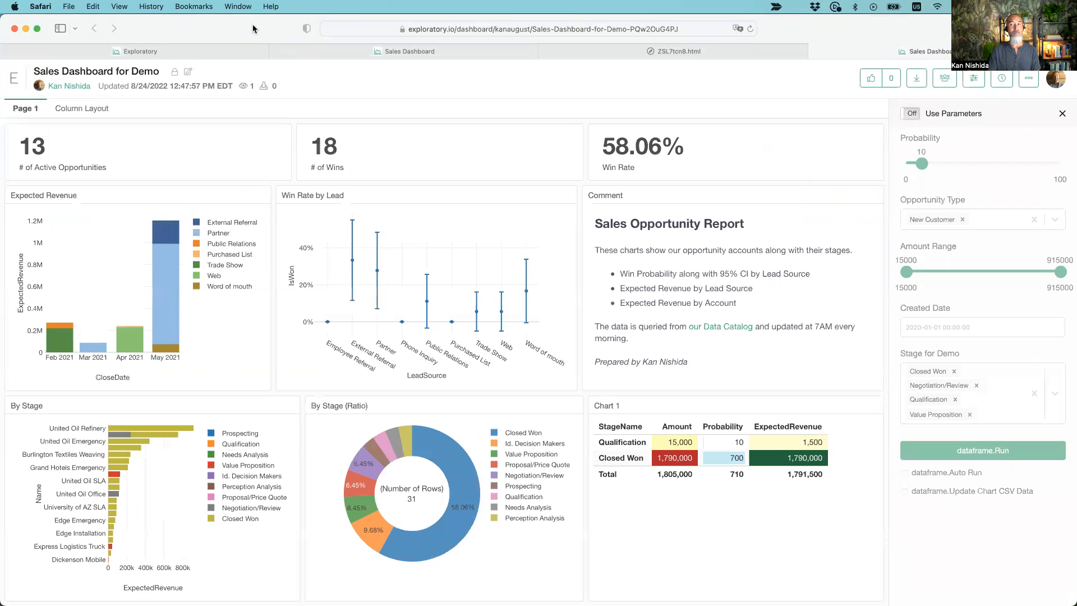
pyautogui.click(85, 111)
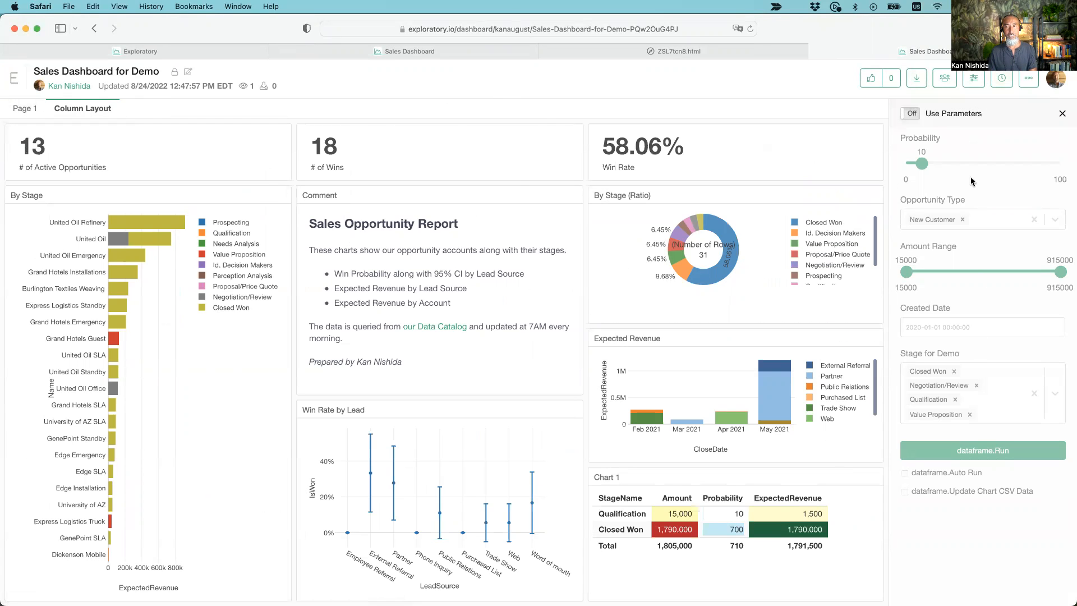
pyautogui.click(911, 116)
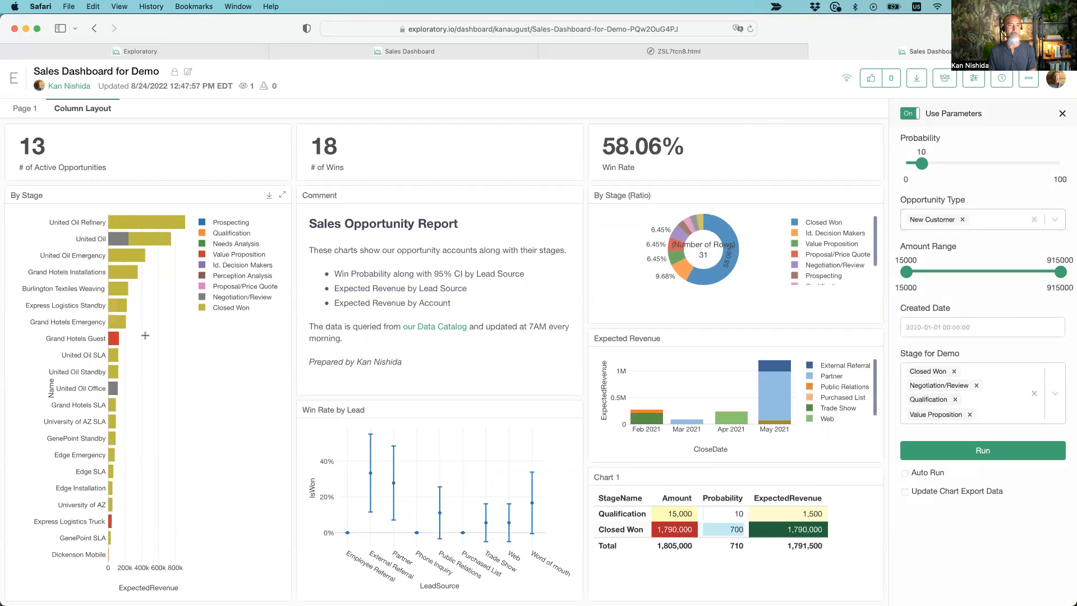
# Clear Stage for Demo, add Existing Customer - Upgrade to Opportunity Type, run the published dashboard and close the parameter pane.
pyautogui.click(1034, 392)
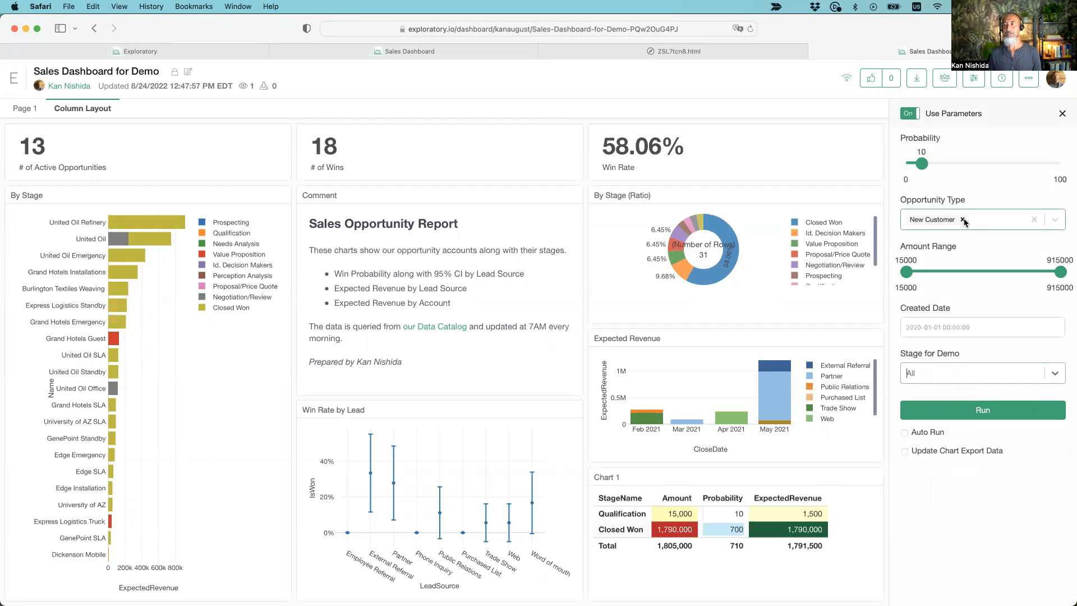
pyautogui.click(982, 223)
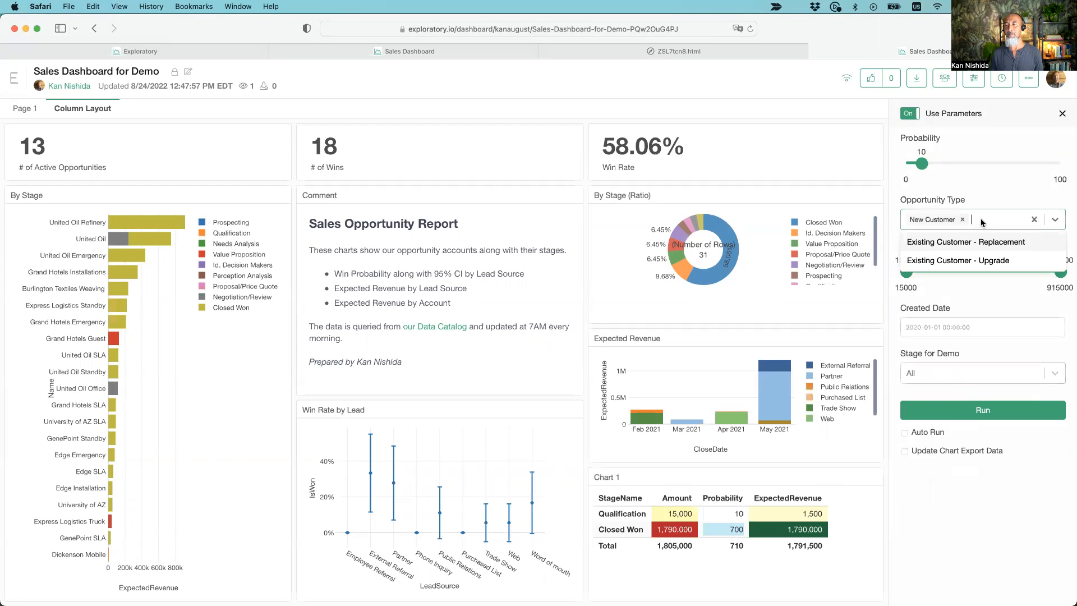
pyautogui.click(975, 261)
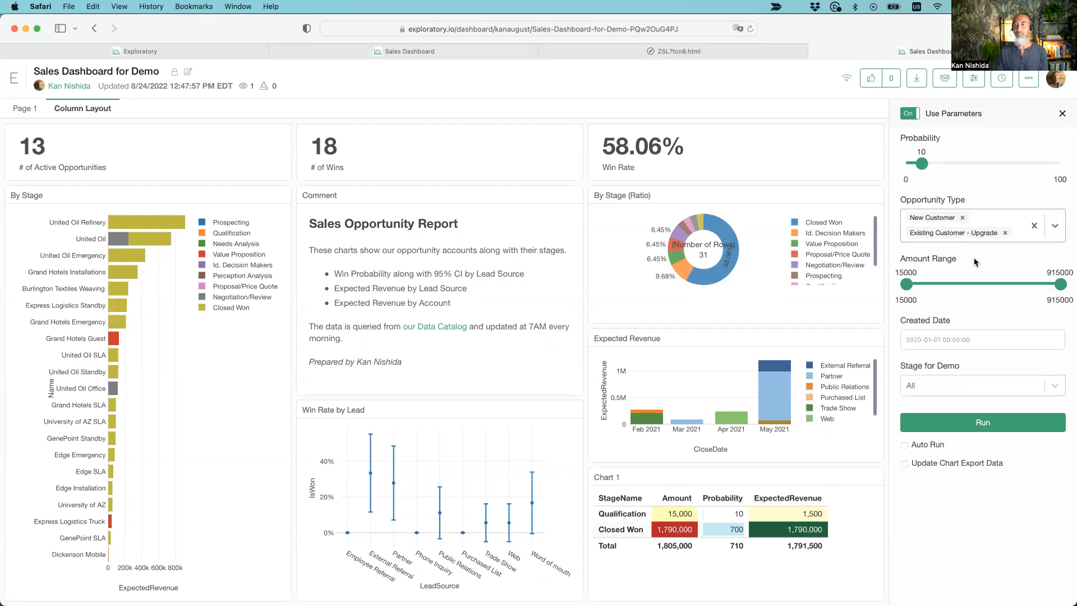
pyautogui.click(944, 427)
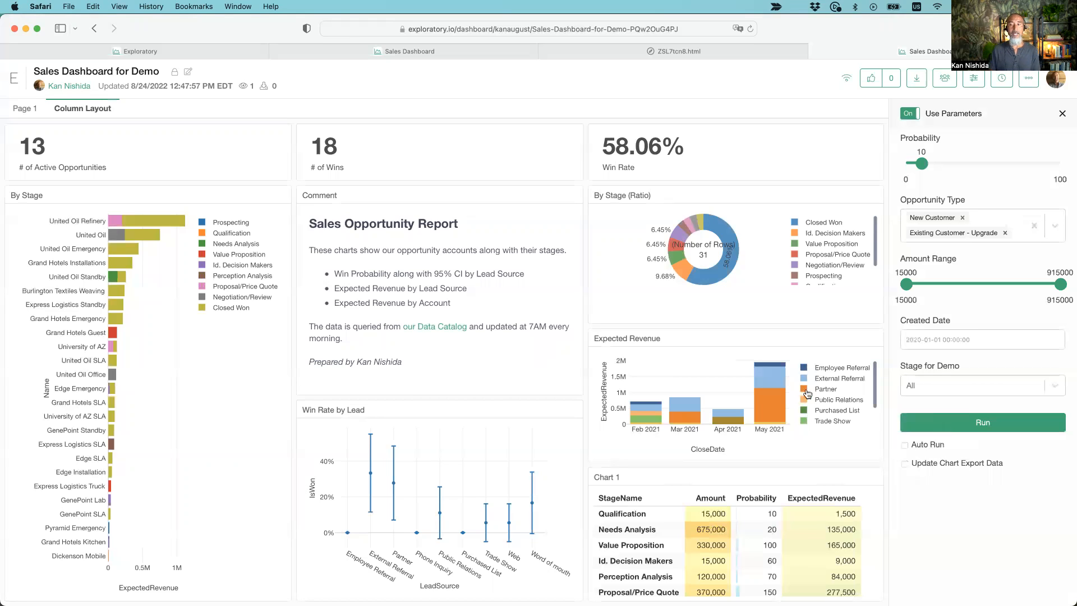
pyautogui.click(1062, 115)
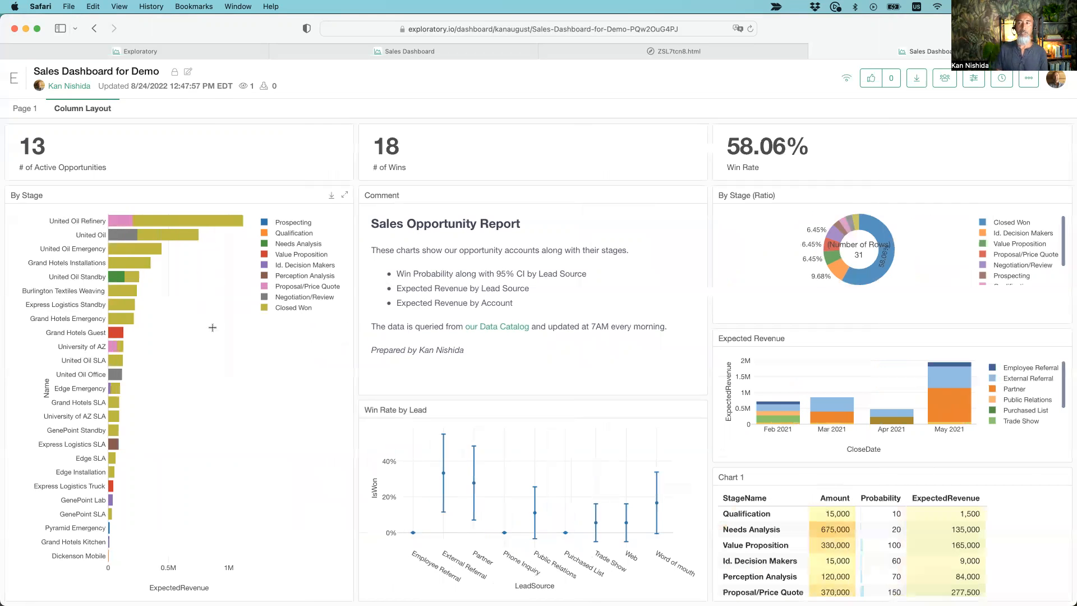
# Examine the published dashboard's invitation, chart and dashboard download, and refresh schedule options without changing any settings.
pyautogui.click(946, 79)
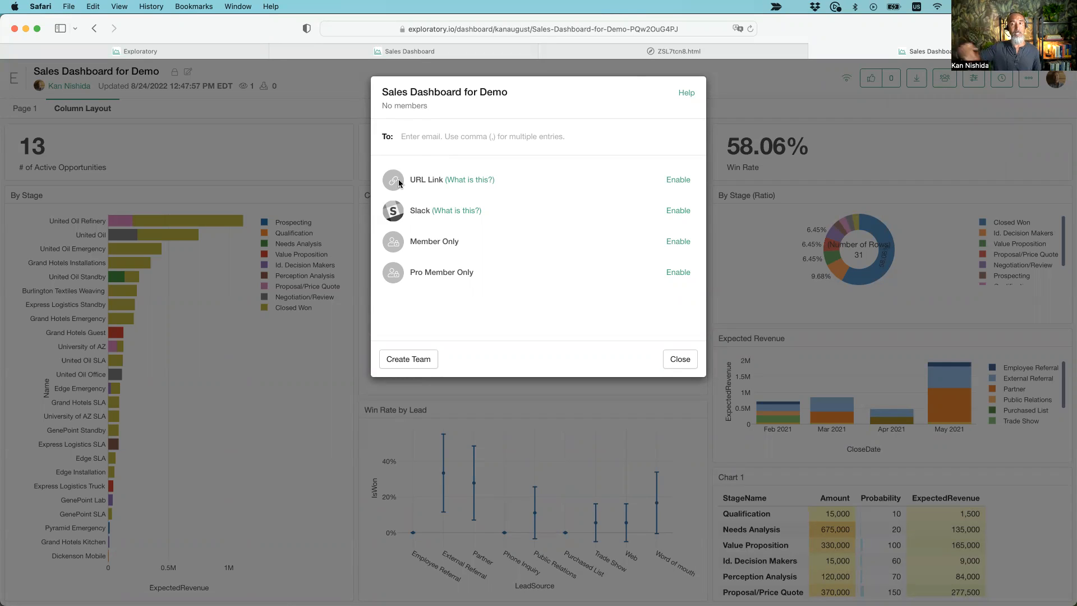
pyautogui.click(680, 359)
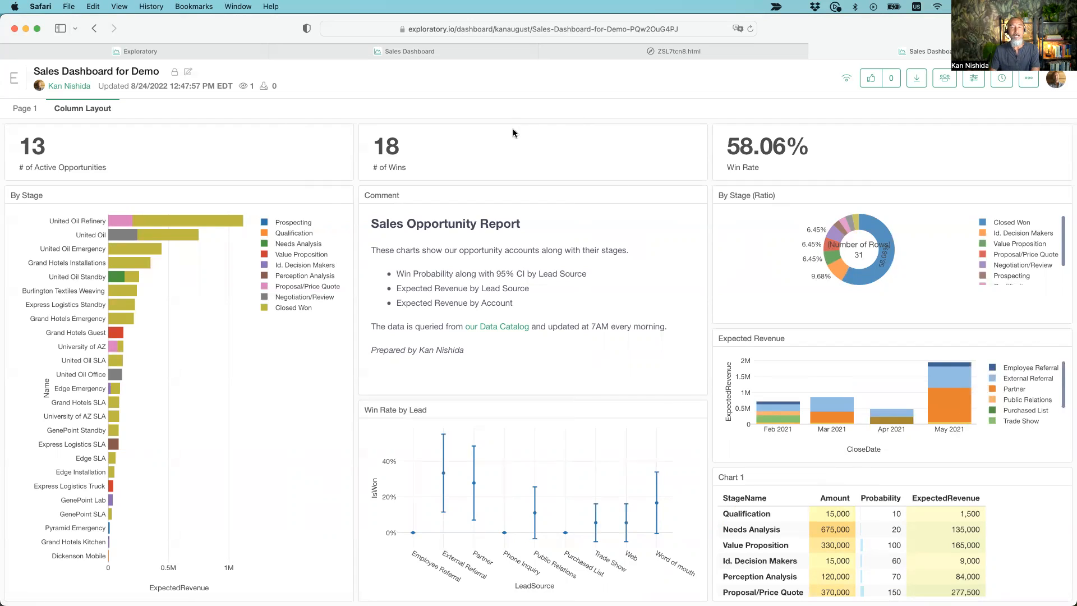
pyautogui.moveTo(299, 197)
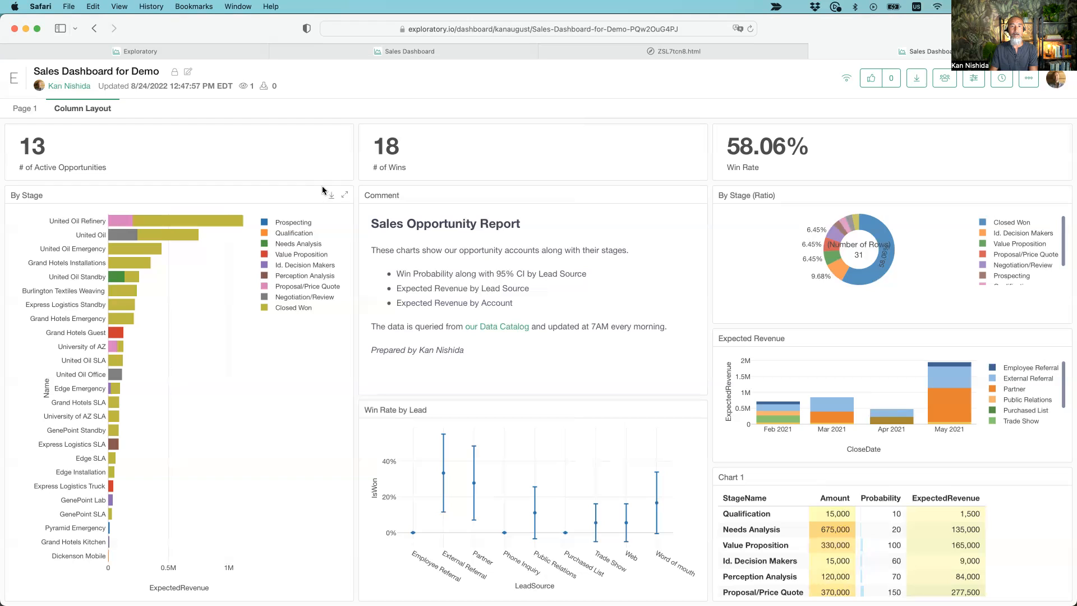
pyautogui.click(331, 198)
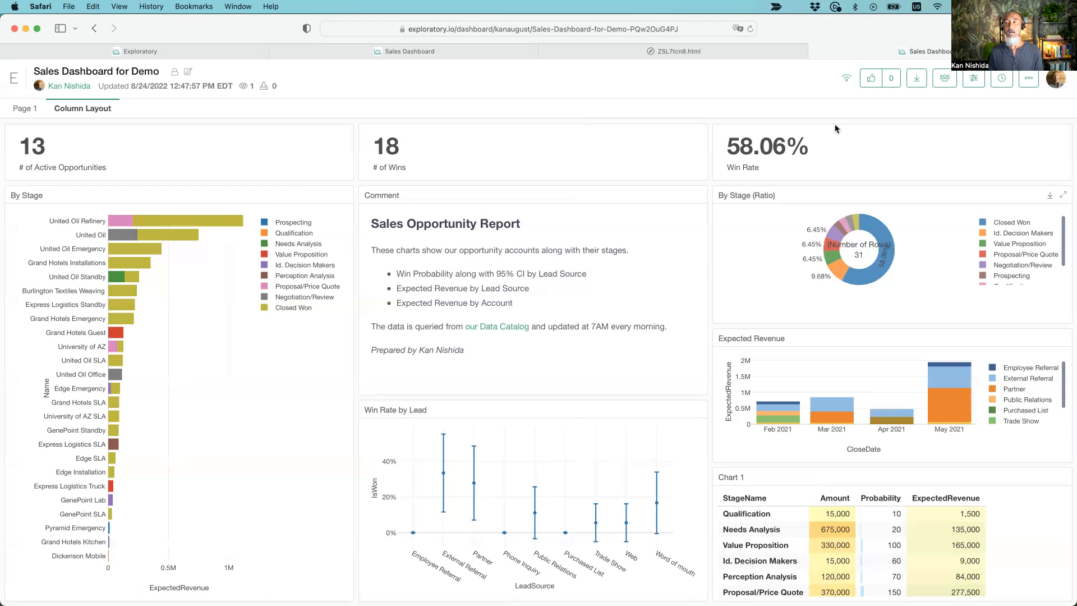
pyautogui.click(918, 80)
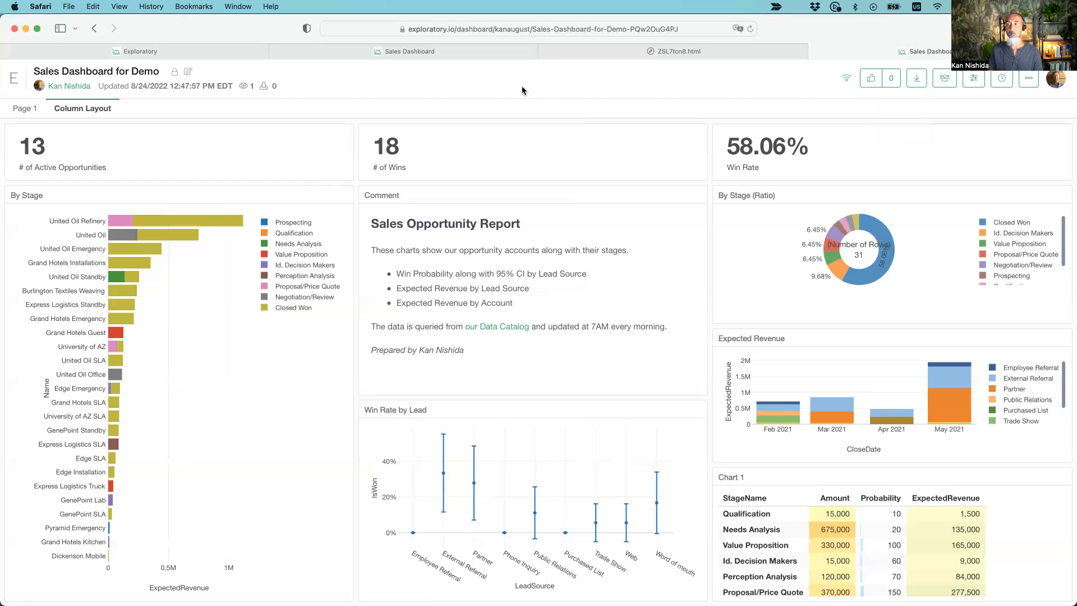
pyautogui.moveTo(1010, 77)
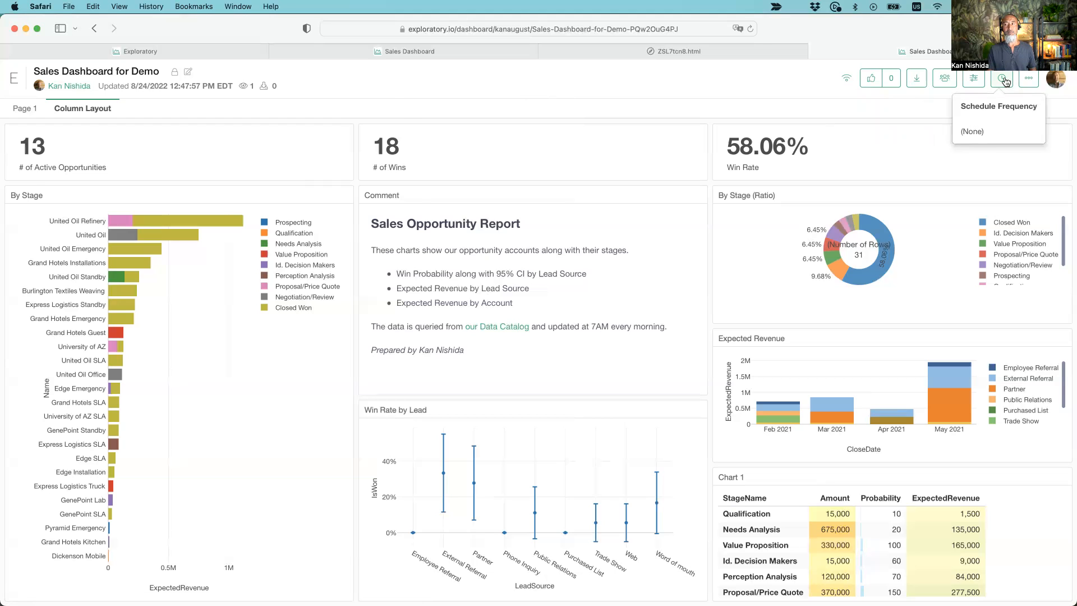
pyautogui.click(1003, 79)
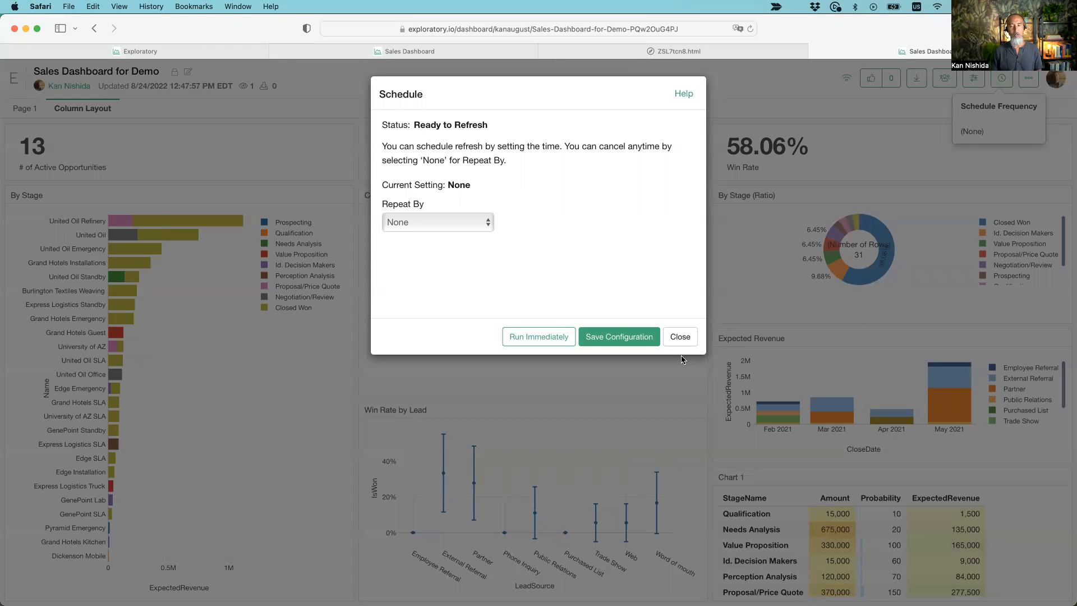
pyautogui.click(676, 338)
# Switch back to Exploratory, close the Sales Dashboard's publishing dialog, and bring up the Keynote presentation.
pyautogui.press('super+Tab')
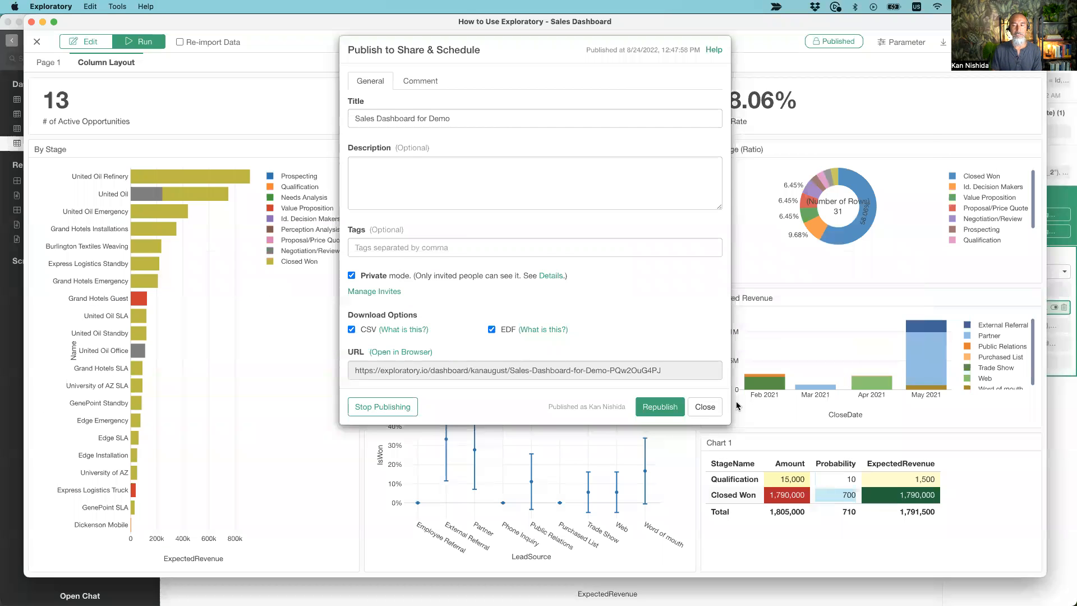
pyautogui.click(706, 407)
pyautogui.press('super+Tab')
pyautogui.press('super+Tab')
pyautogui.press('super+Tab')
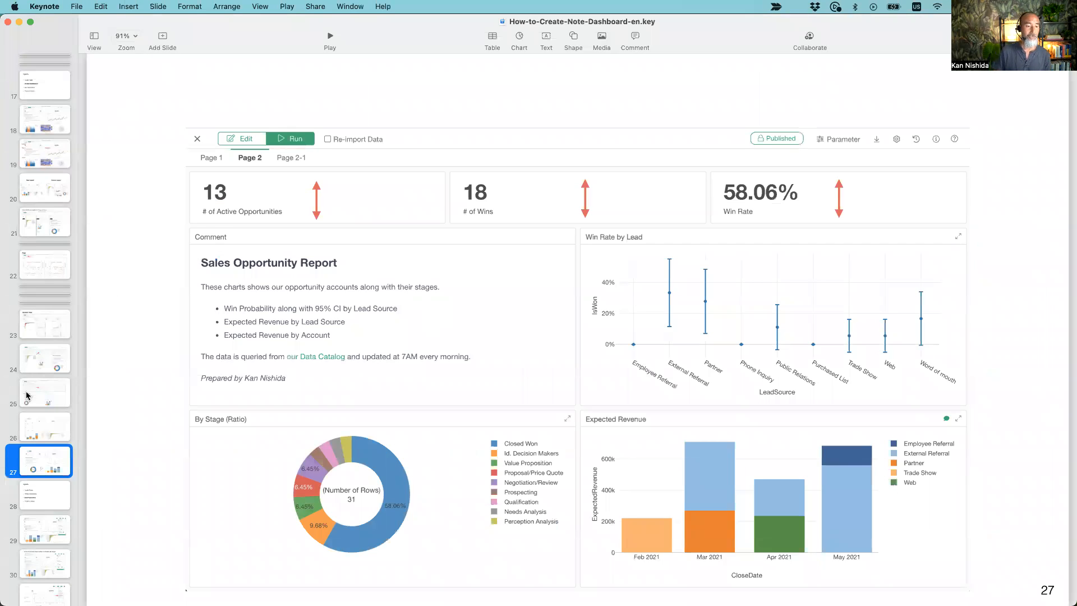
# Find slide 33 on the How To (Tutorials) page and present it together with slide 34 on the parameter tutorials.
pyautogui.scroll(-6, 28, 392)
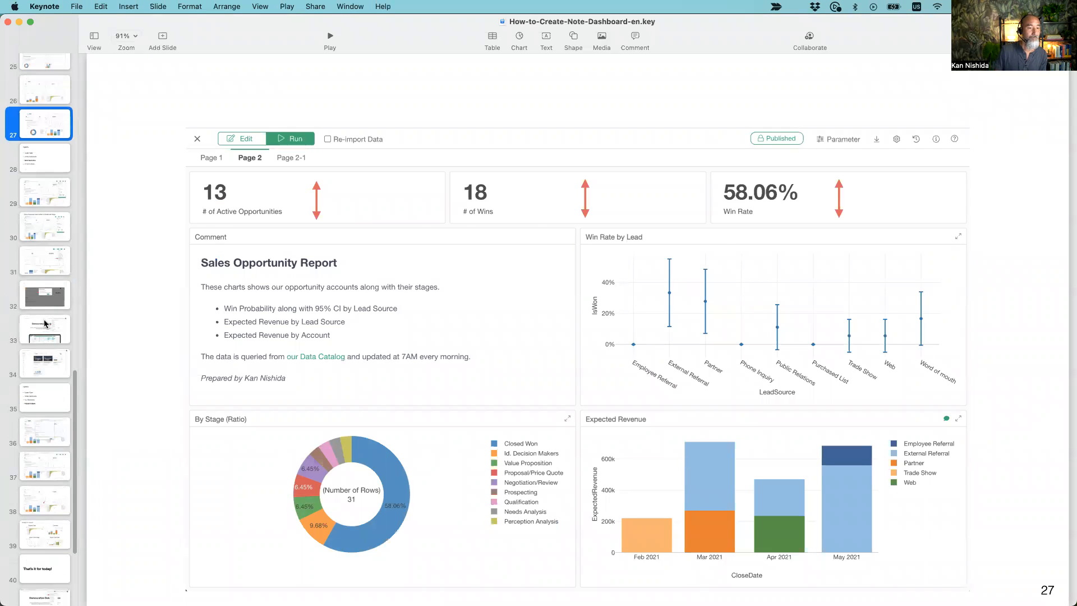
pyautogui.click(45, 323)
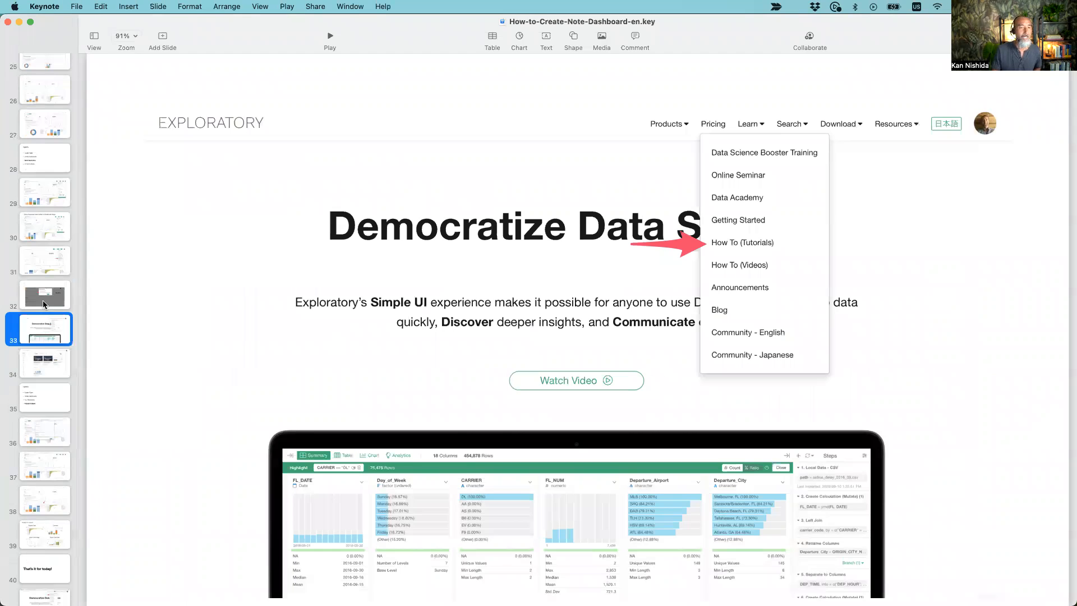
pyautogui.click(42, 303)
pyautogui.press('Down')
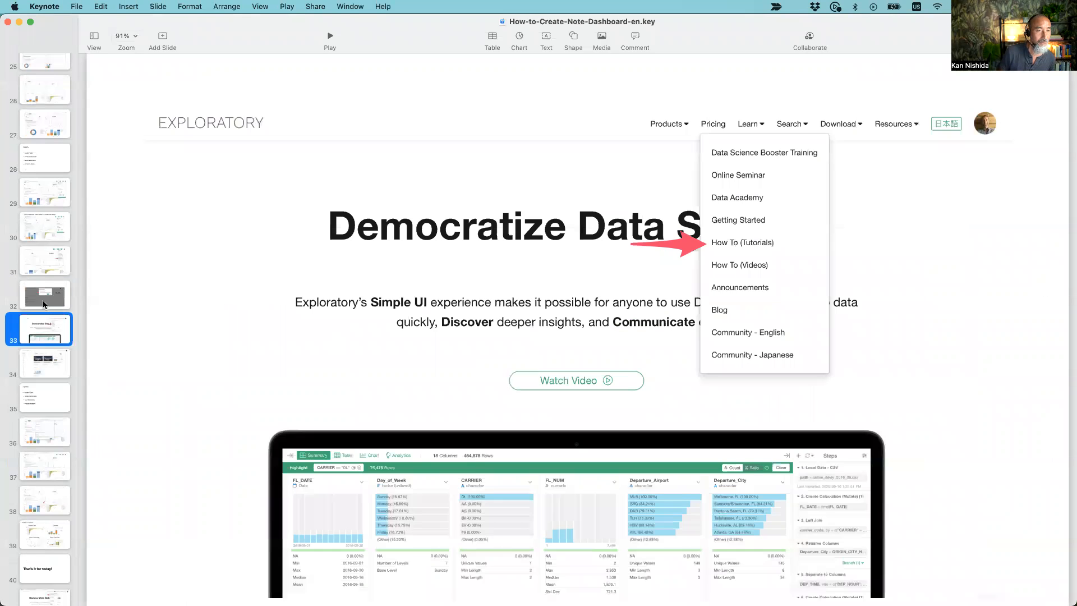
pyautogui.press('Up')
pyautogui.press('Up')
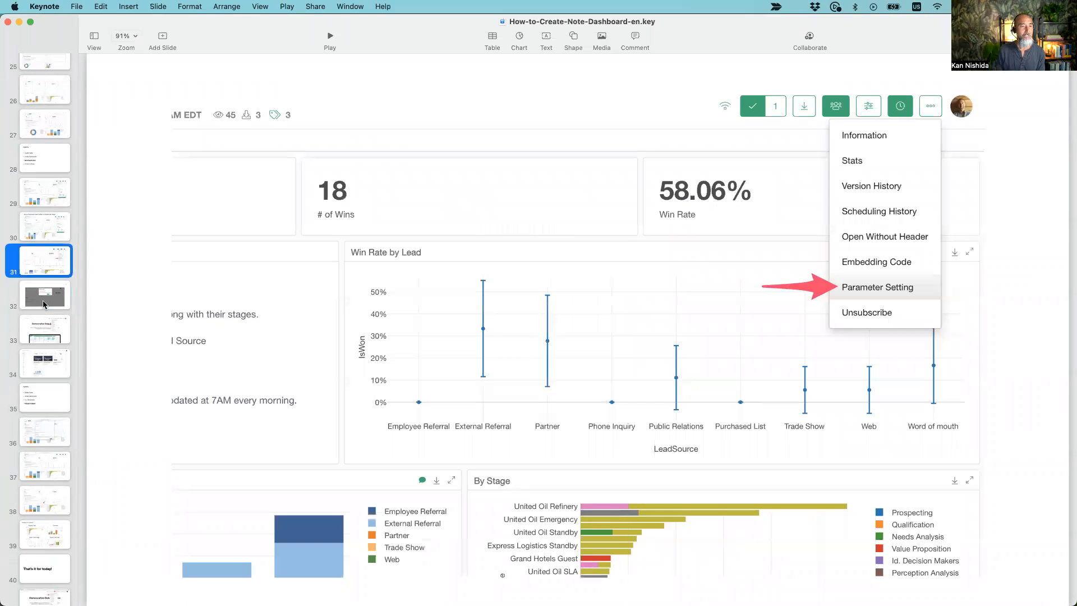
pyautogui.press('Down')
pyautogui.press('Down')
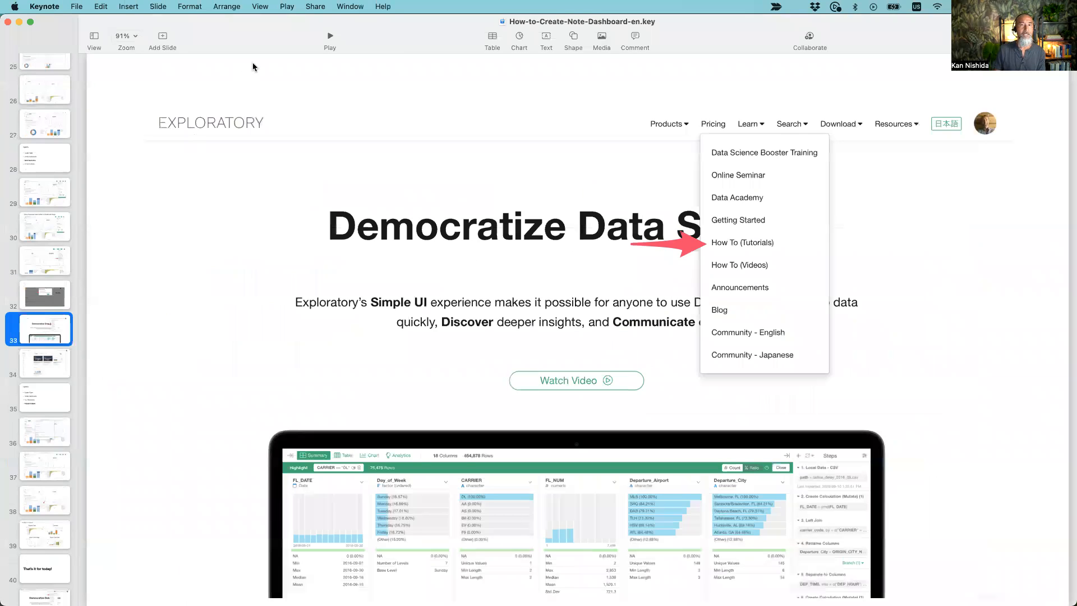
pyautogui.click(331, 37)
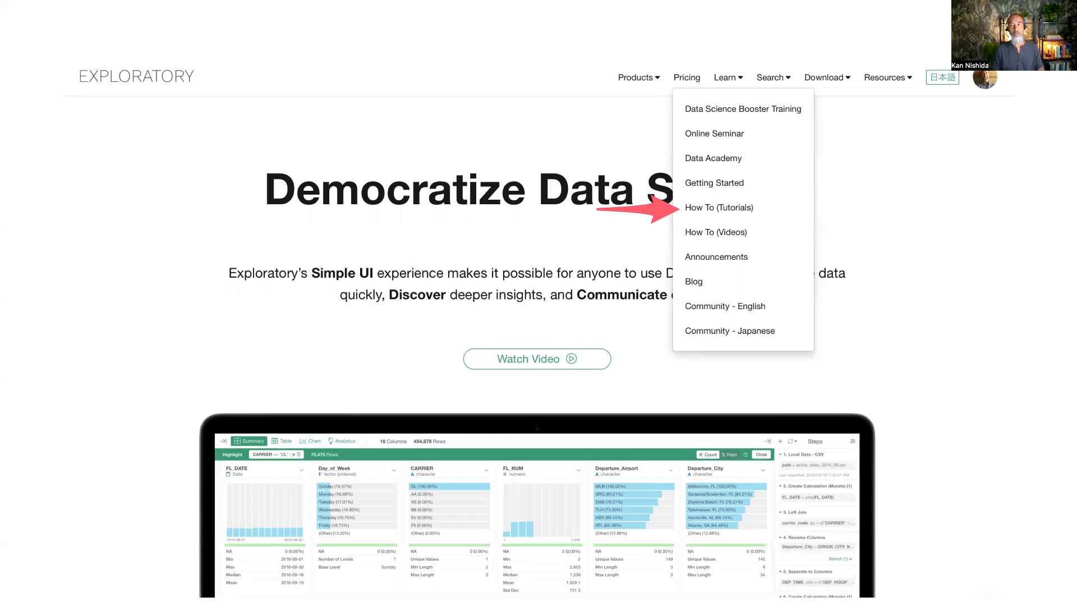
pyautogui.press('Right')
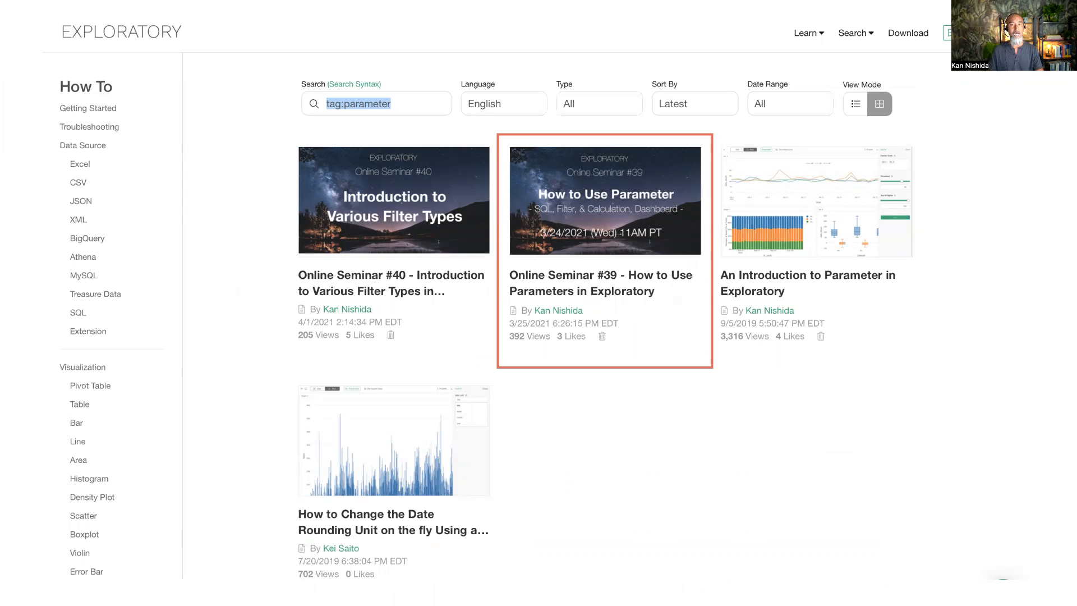
# Leave the slideshow and restart it from slide 40, "That's it for today!".
pyautogui.press('Escape')
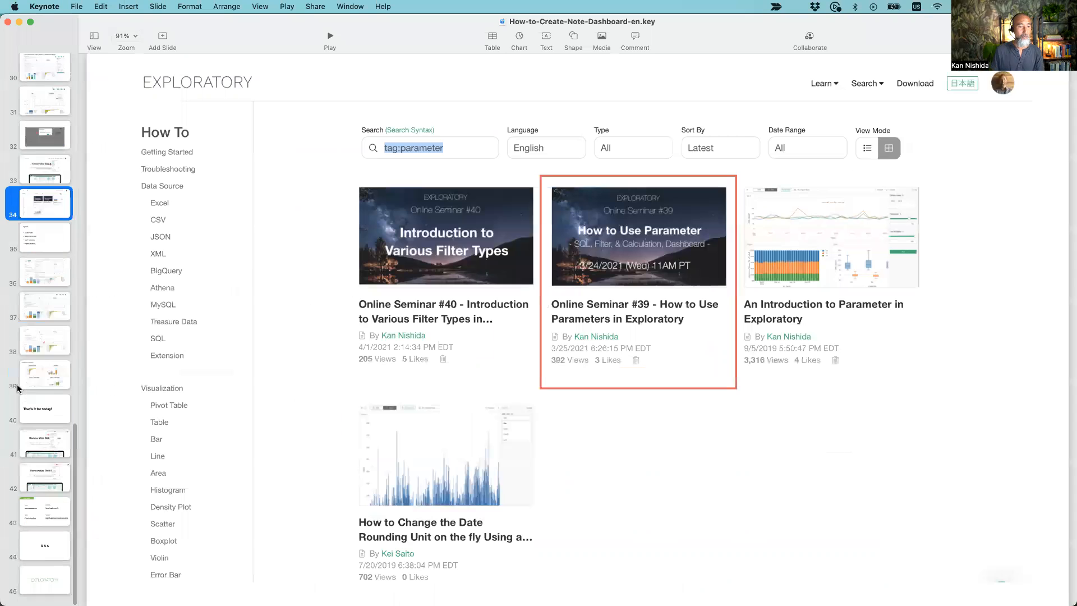
pyautogui.click(40, 411)
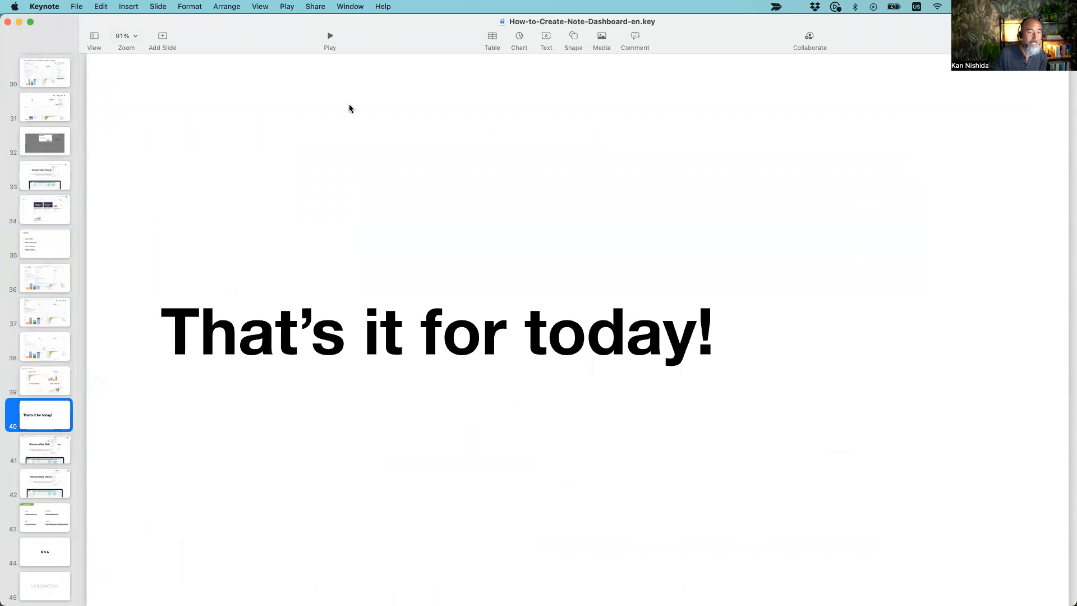
pyautogui.click(329, 36)
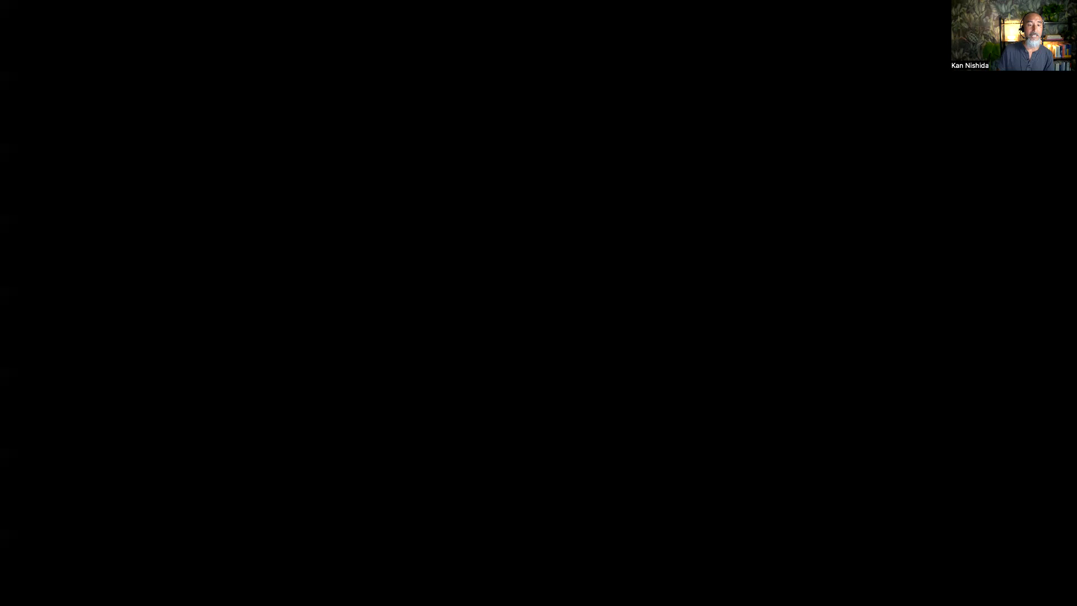